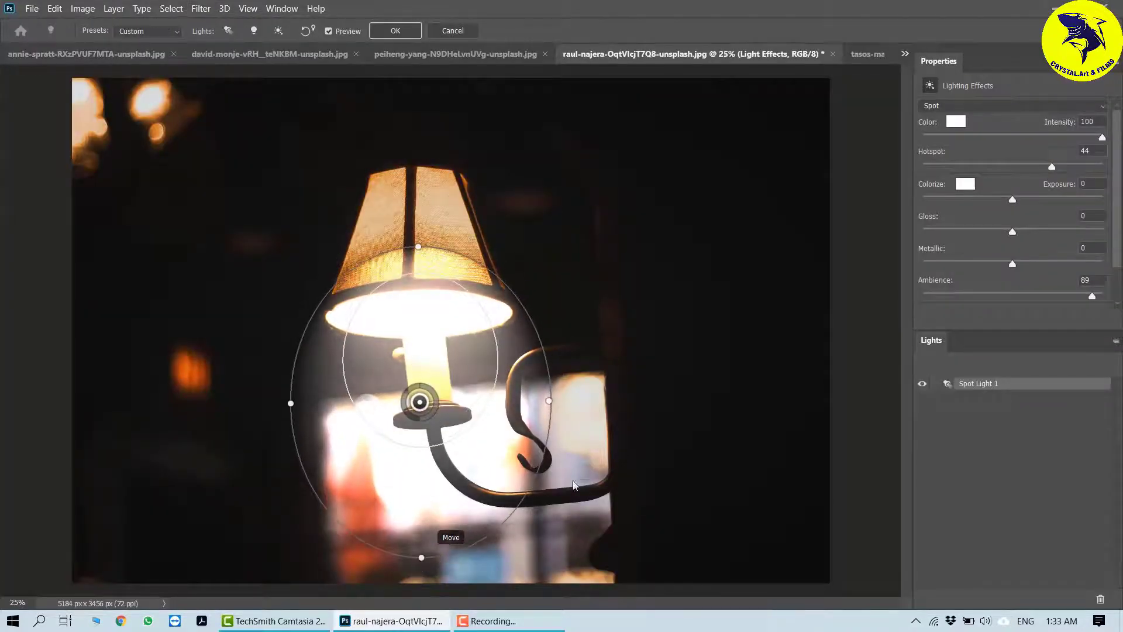
Narrow the spot light around the lamp and set its Ambience to 100
drag(421, 551, 416, 557)
drag(423, 395, 433, 388)
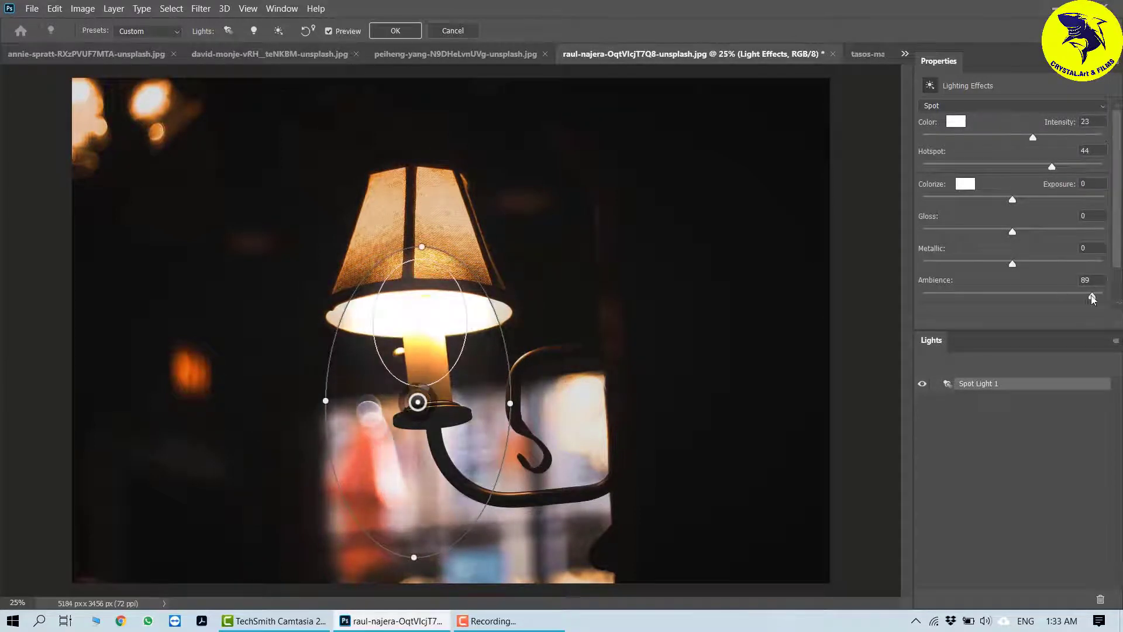
drag(1092, 297, 1103, 296)
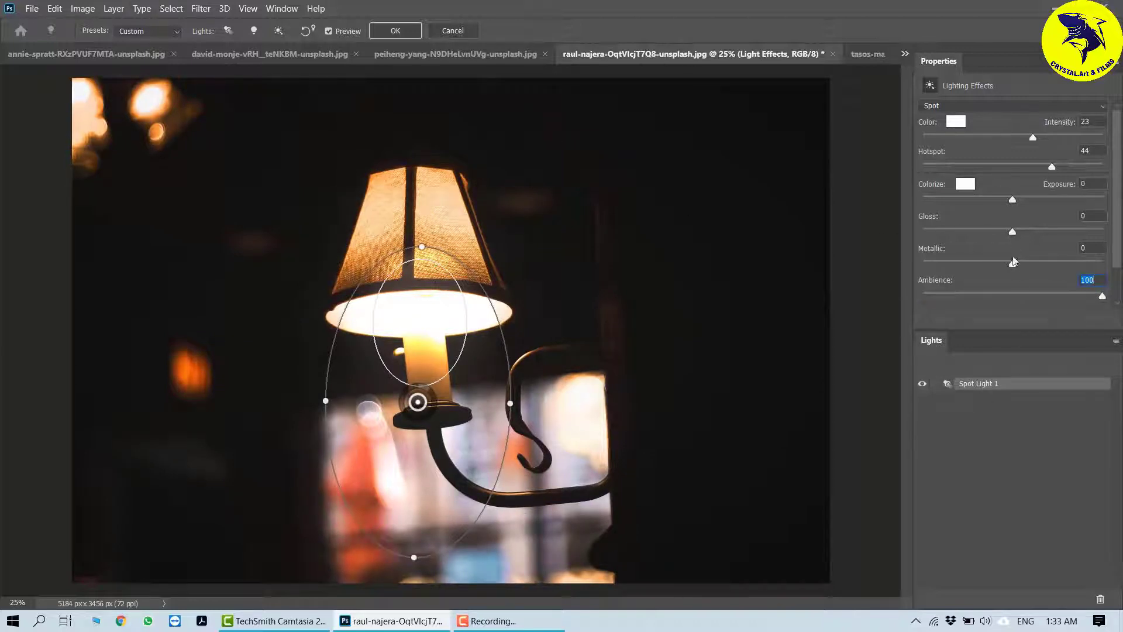
drag(1033, 137, 1051, 165)
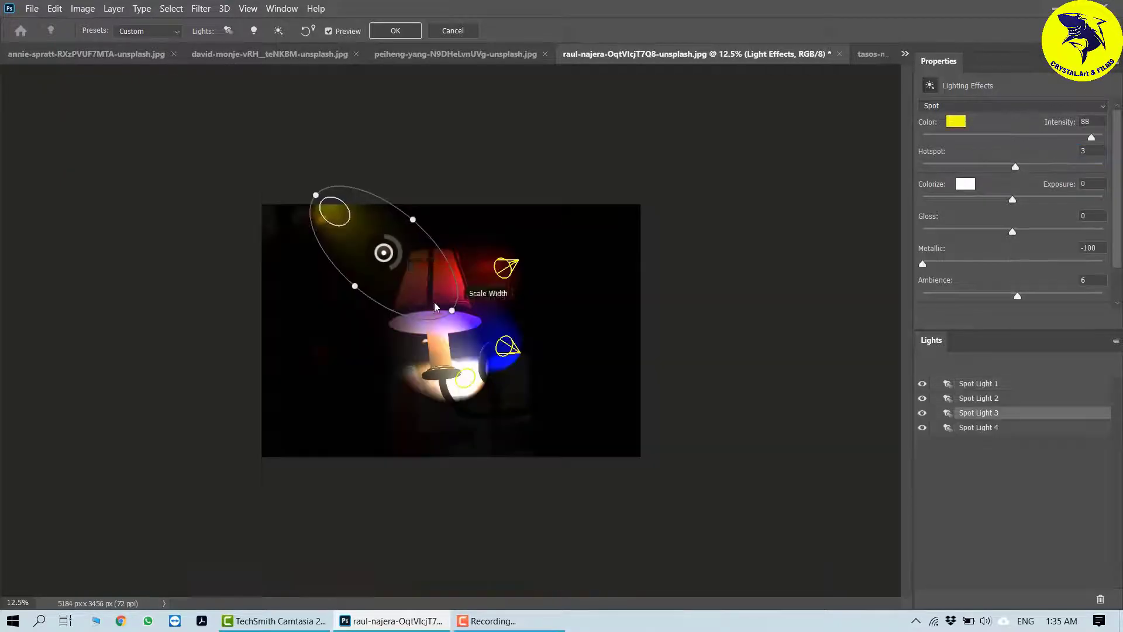
Reposition the yellow spot light over the lampshade and the white light beside the lamp base, applying the Lighting Effects
drag(321, 191, 395, 272)
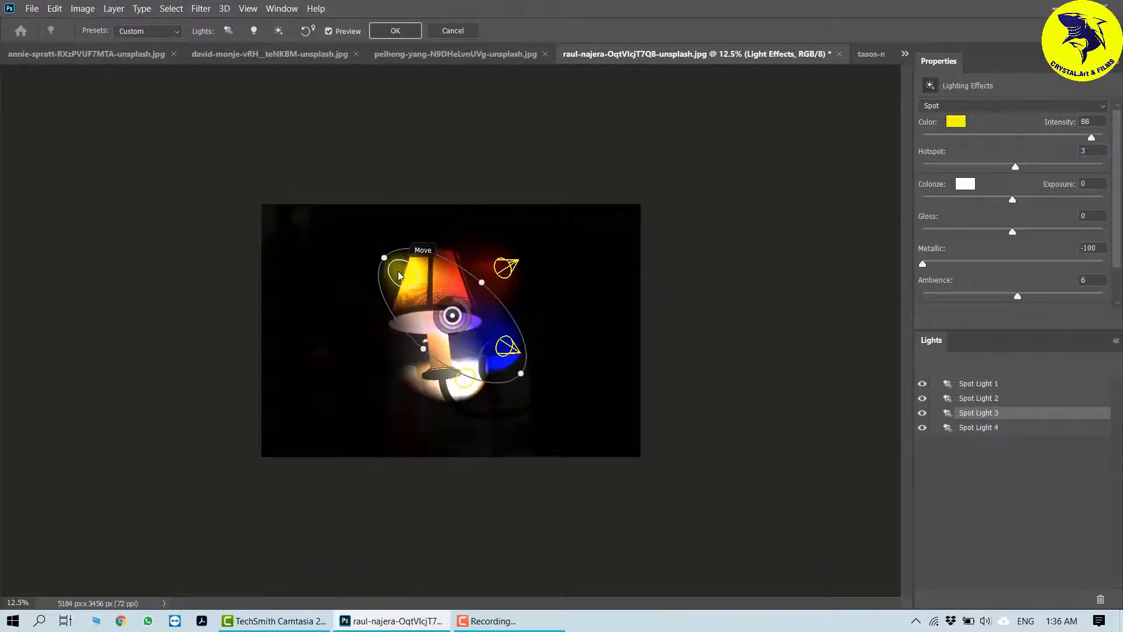
drag(467, 380, 459, 414)
click(394, 267)
click(395, 30)
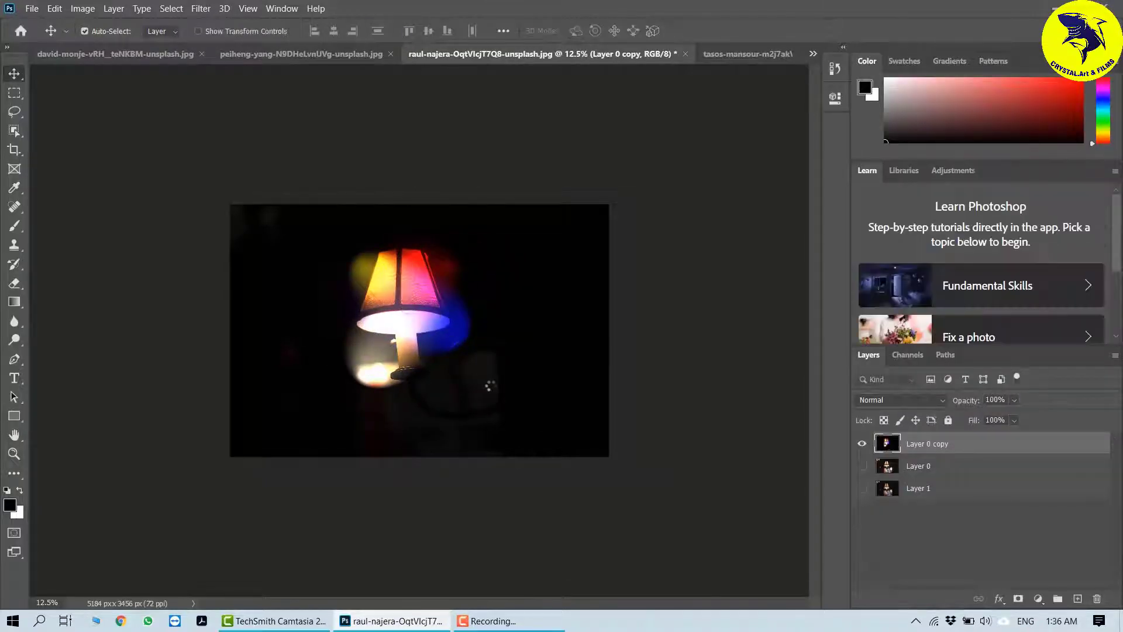
Move Layer 0 copy to the bottom of the layer stack and duplicate the original lamp layer, Layer 0
mouse_move(414, 326)
mouse_down()
mouse_move(376, 332)
mouse_move(414, 326)
mouse_up()
drag(891, 450, 905, 497)
click(864, 445)
click(924, 447)
key(ctrl+j)
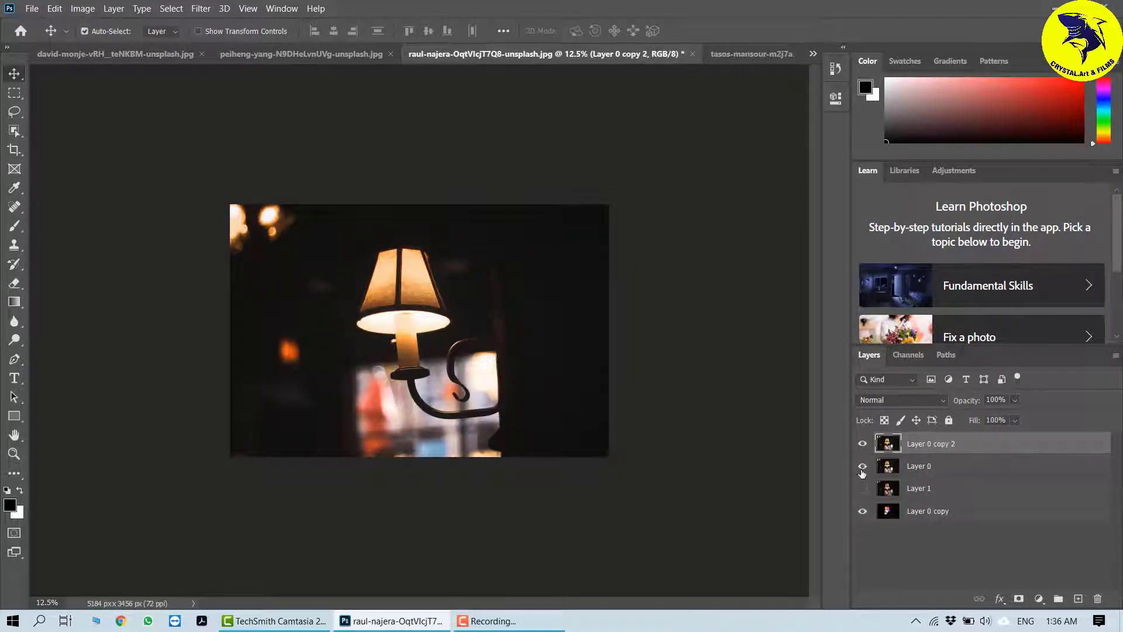
Hide Layer 0 and Layer 0 copy beneath the new duplicate of the lamp layer
click(862, 467)
click(862, 510)
click(200, 8)
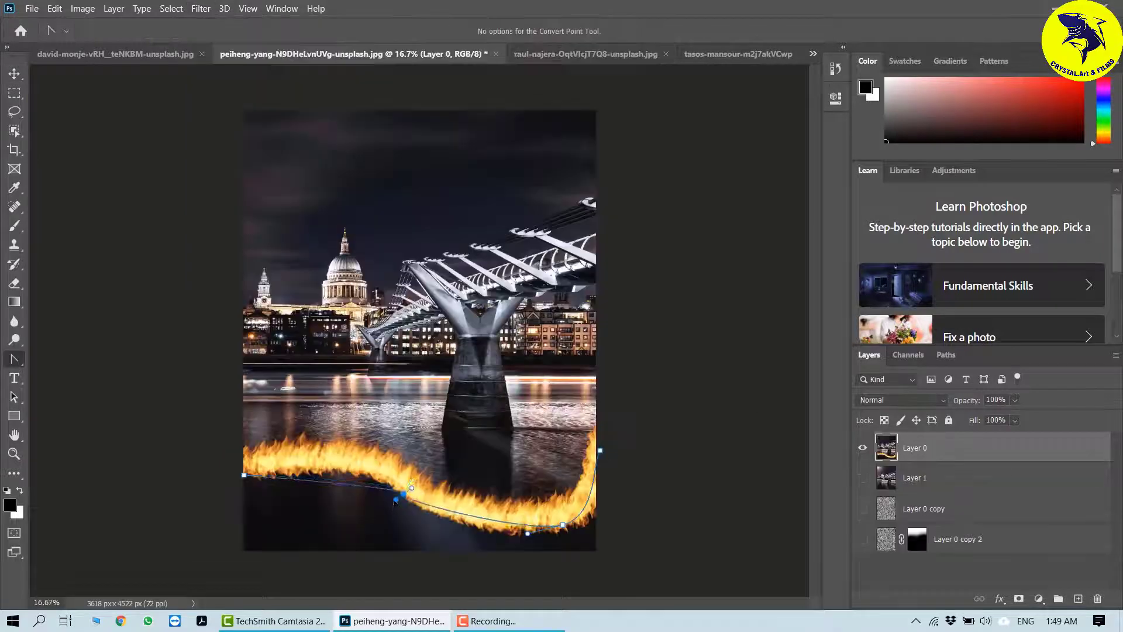
Bend the path's middle anchor point into a smooth curve along the flames and dismiss the path
drag(430, 518, 443, 521)
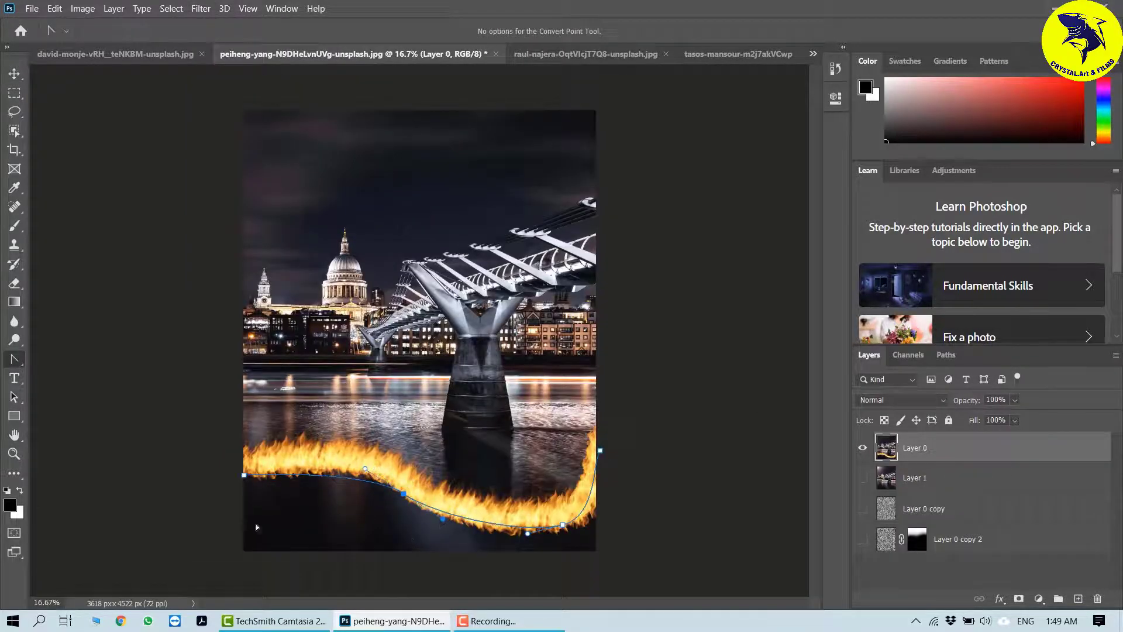
key(v)
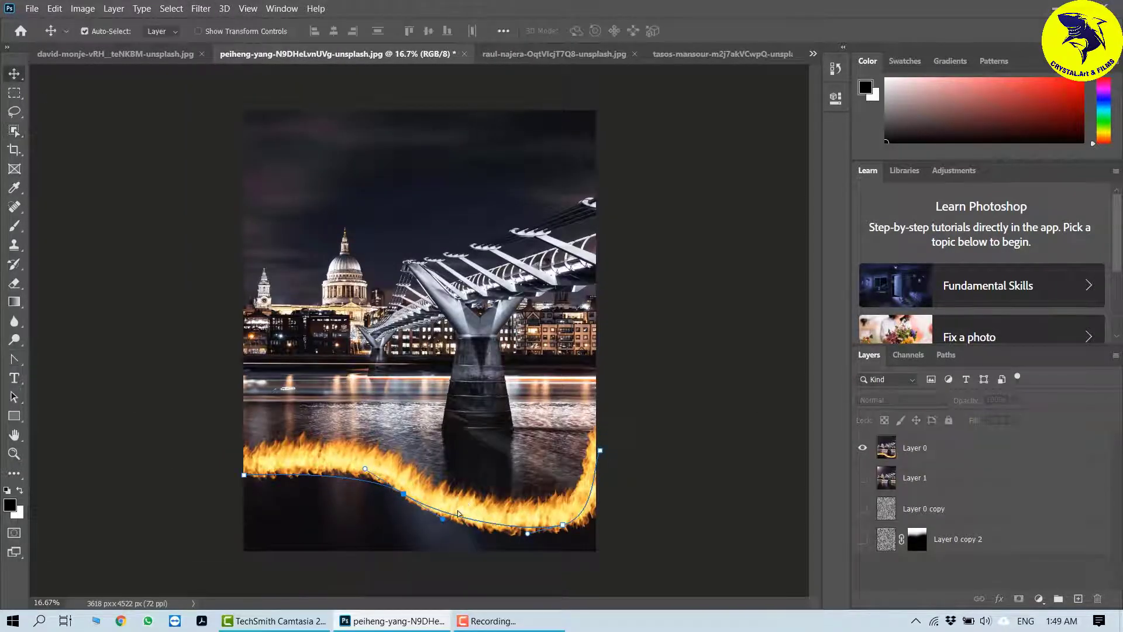
click(456, 496)
click(155, 448)
click(468, 521)
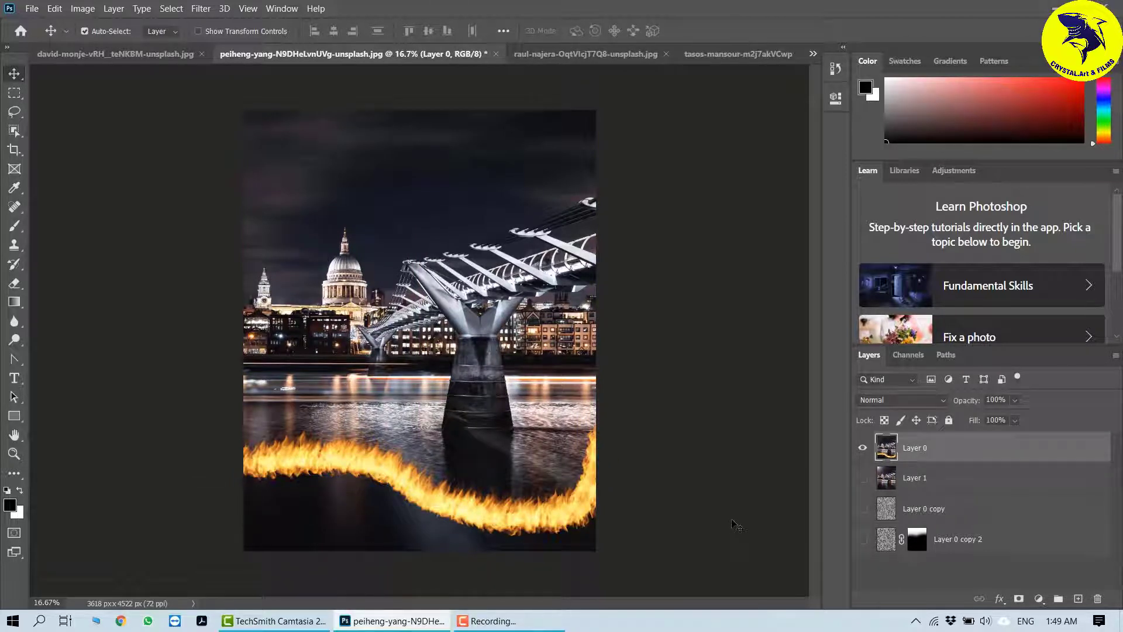
Switch to the lamp photo and hide Layer 0 copy 2, Layer 1 and Layer 0 copy
click(553, 54)
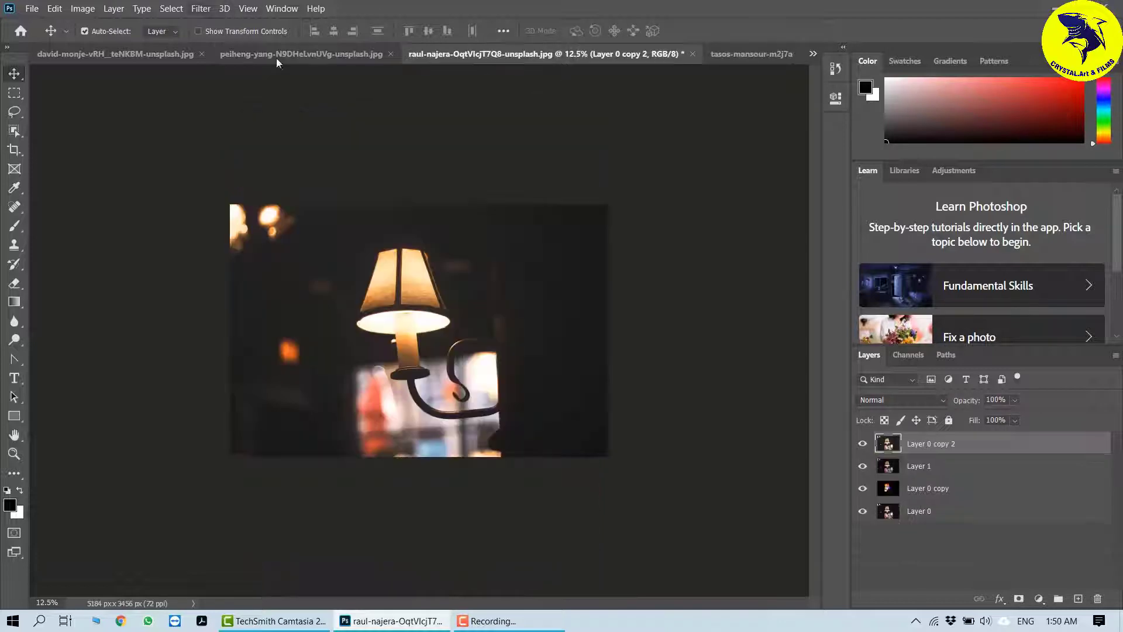
click(862, 443)
click(862, 466)
click(862, 488)
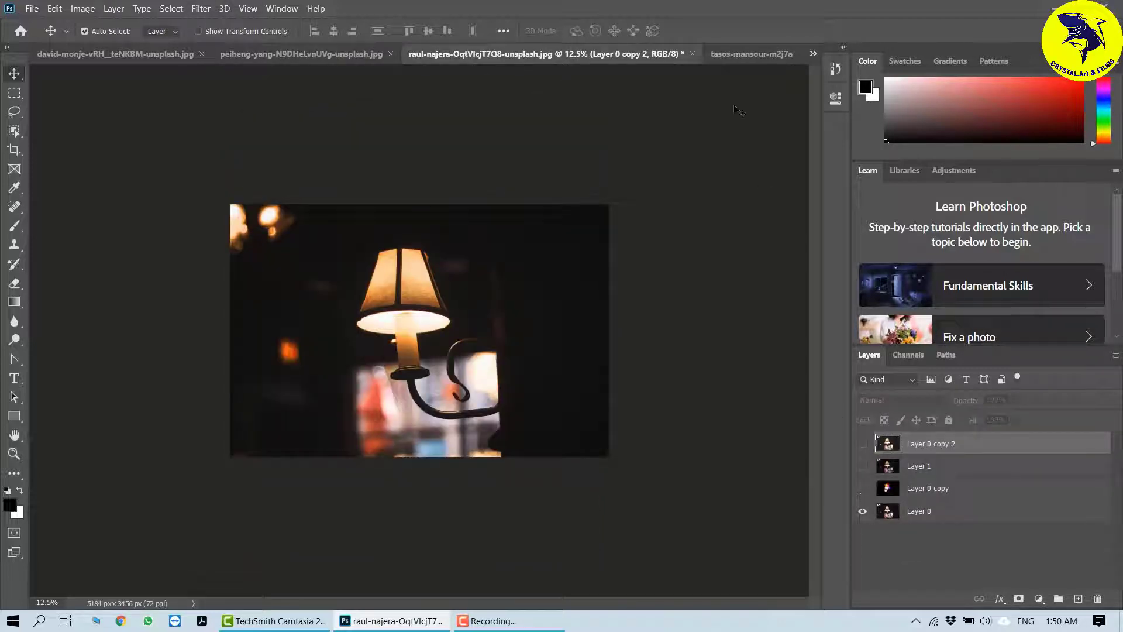
In the candle photo, compare the lens flare layer with the picture frame layer by toggling their visibility
click(64, 52)
click(864, 469)
click(863, 448)
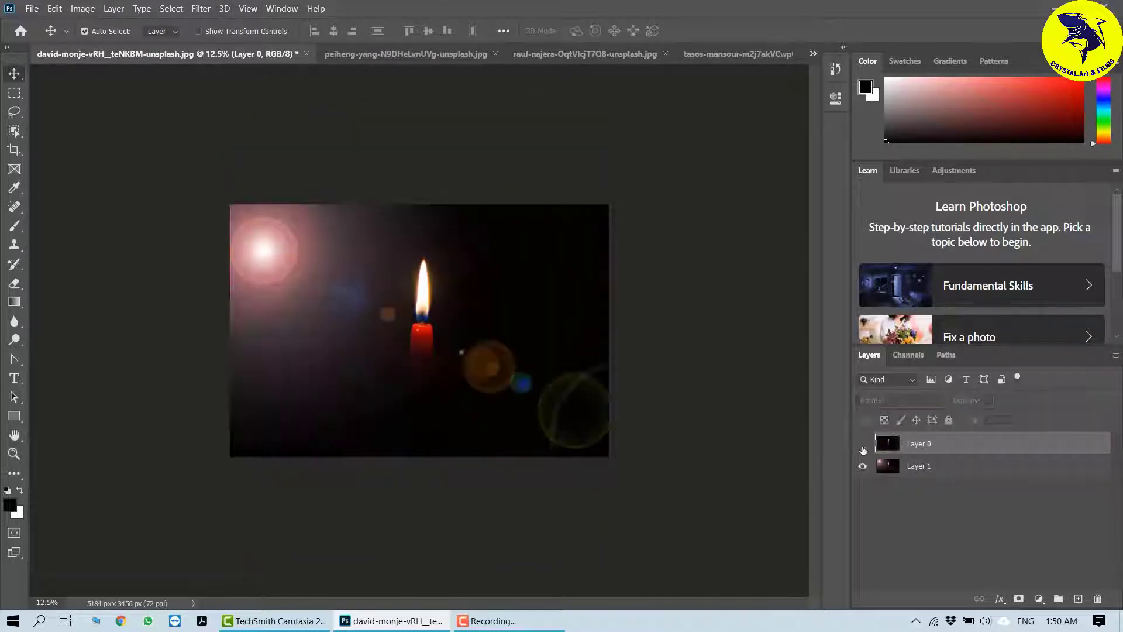
click(864, 467)
click(866, 445)
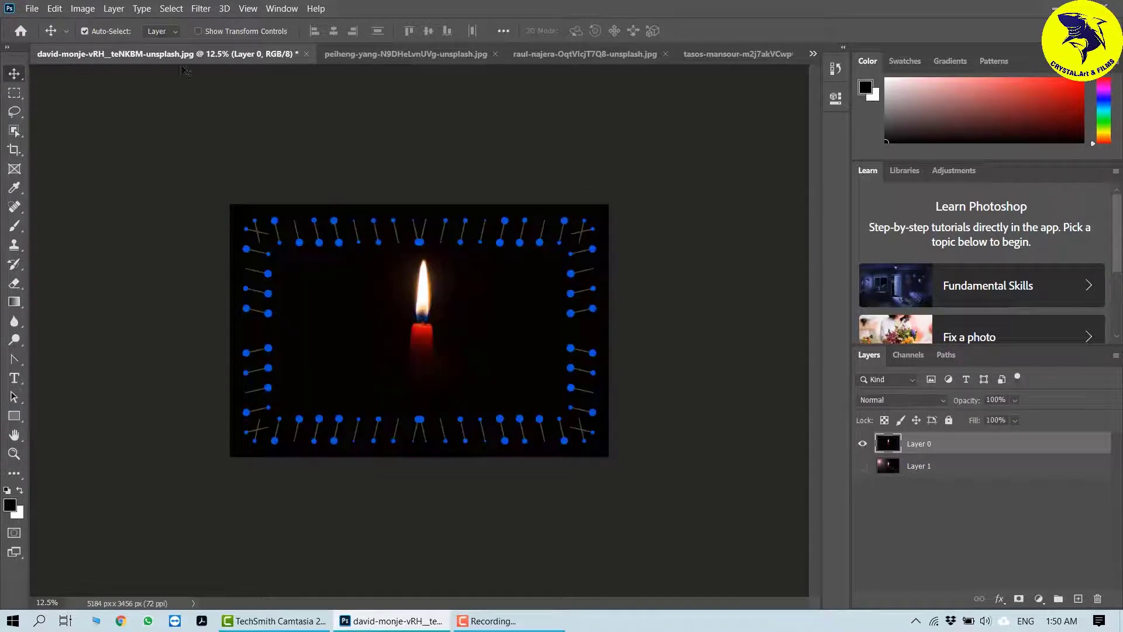
In the bridge photo, replace the visible flame layer with Layer 1 and place the masked clouds layer, Layer 0 copy 2, above it
click(405, 54)
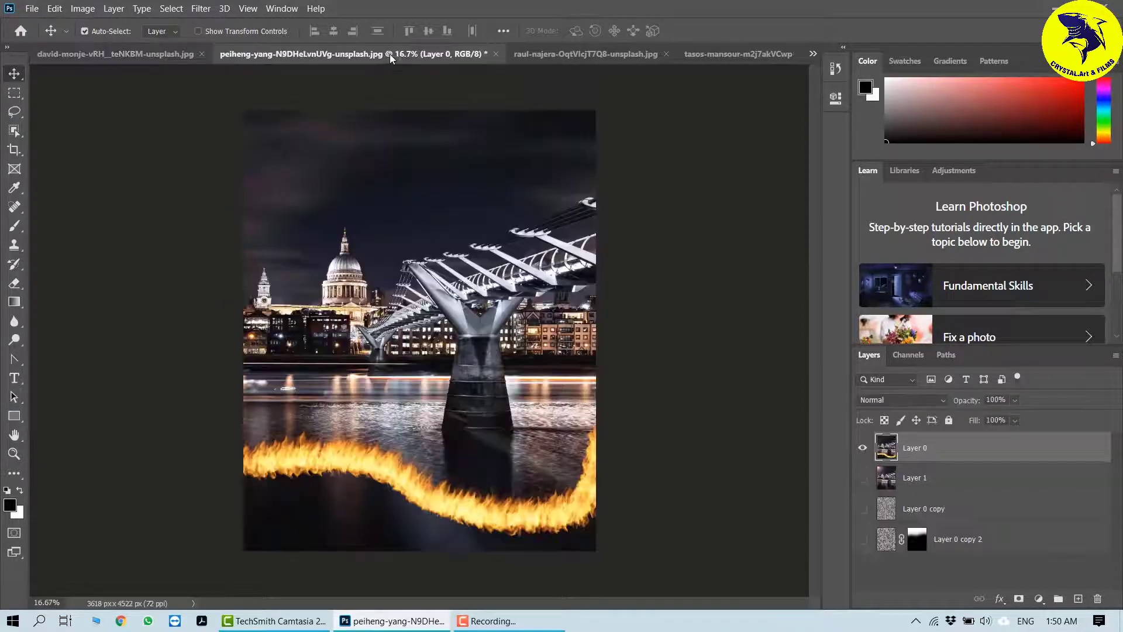
click(863, 447)
click(863, 539)
click(863, 478)
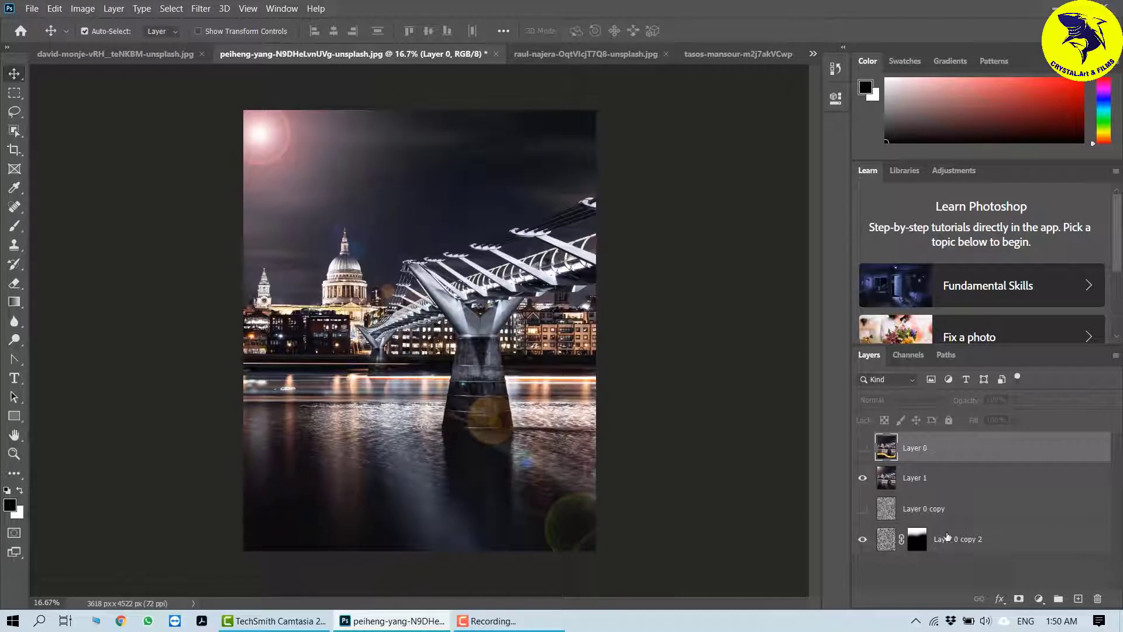
drag(948, 535, 945, 465)
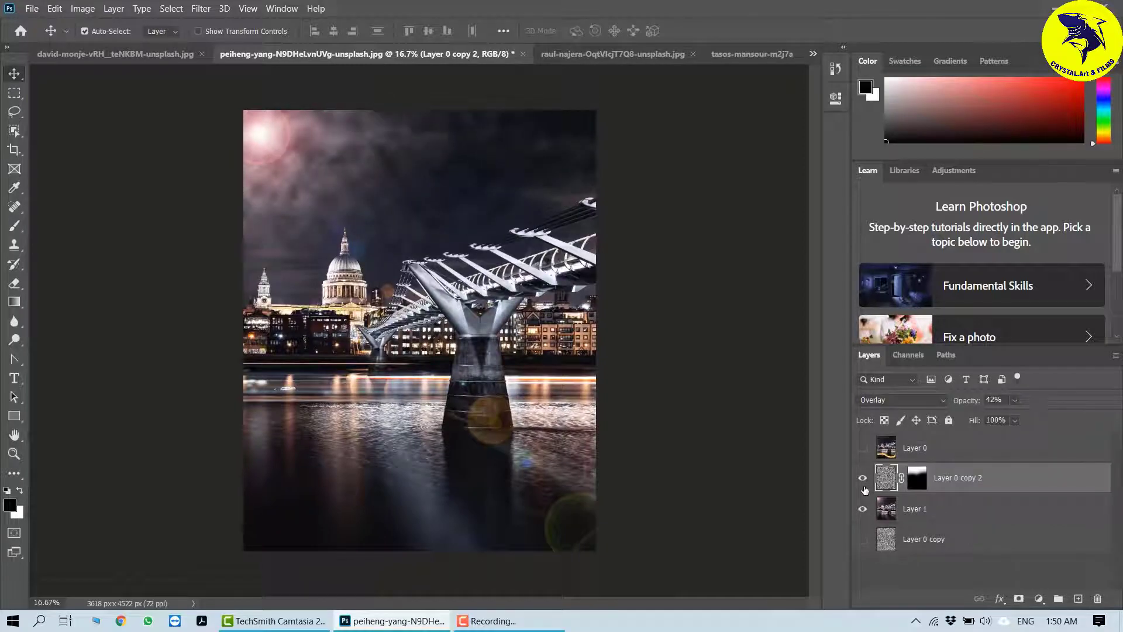
In the car photo, show the masked clouds layer, Layer 0 copy, and place it directly above Layer 0 copy 2
click(610, 57)
click(736, 54)
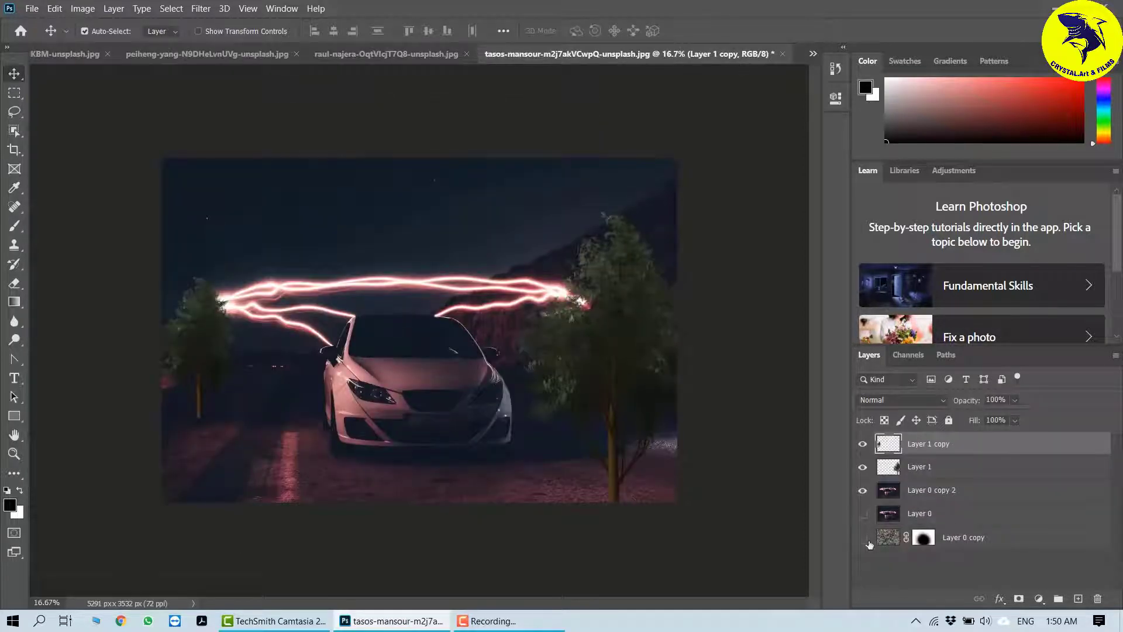
click(863, 537)
drag(888, 537, 891, 502)
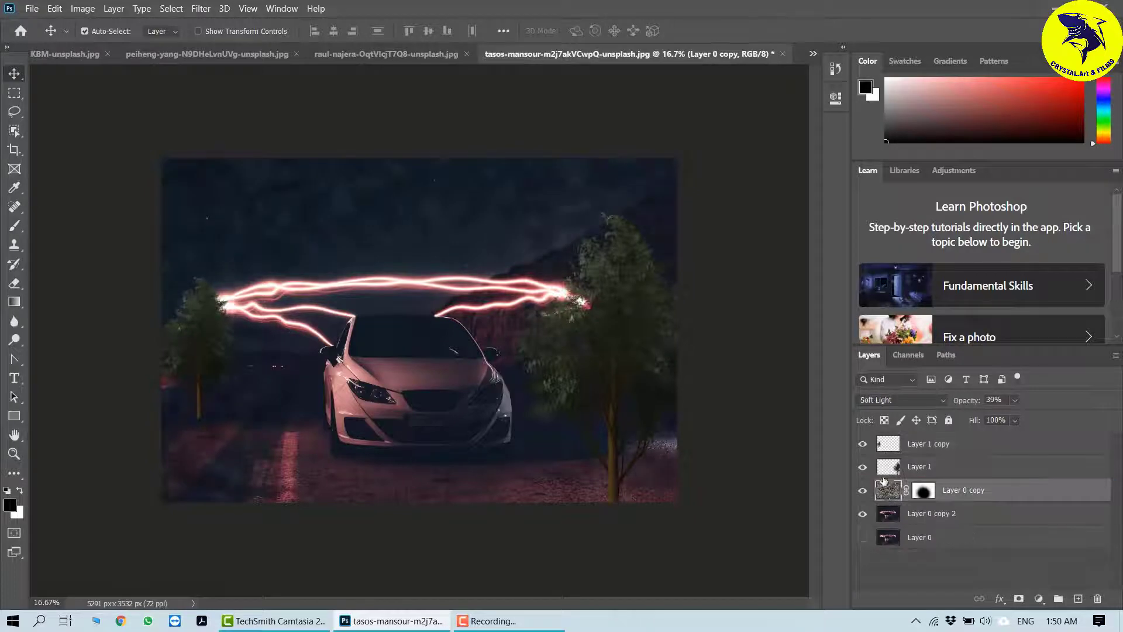
Check the two tree layers in the car photo by toggling each one off and on
click(863, 444)
click(863, 443)
click(863, 467)
click(863, 467)
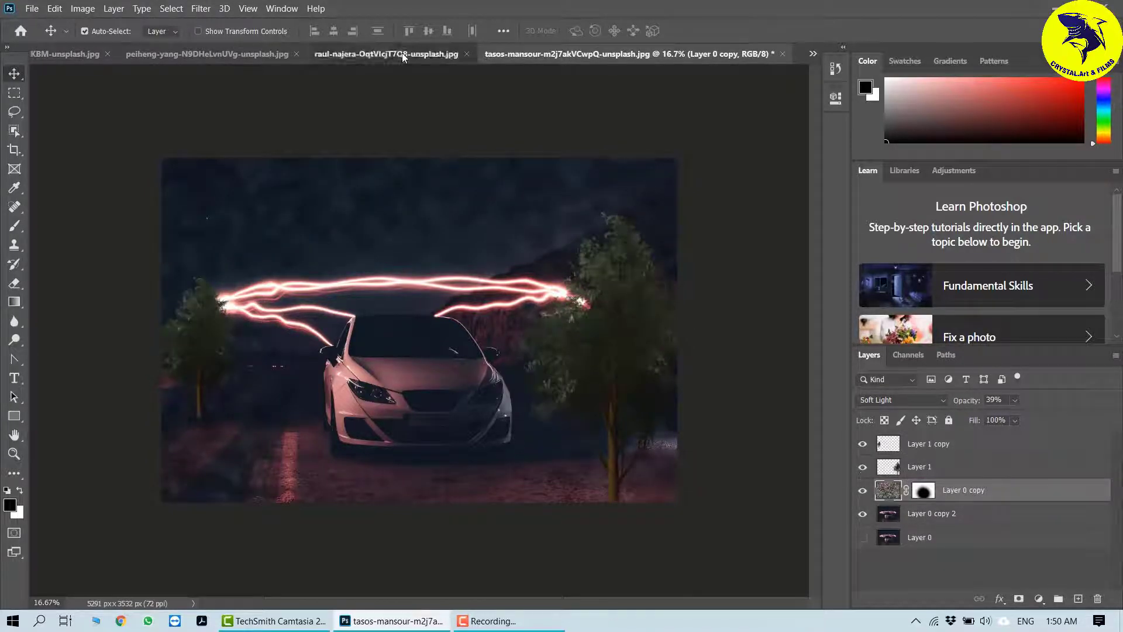
Revisit the lamp, bridge and candle photos and bring up the Render filters
click(402, 52)
click(251, 51)
click(72, 56)
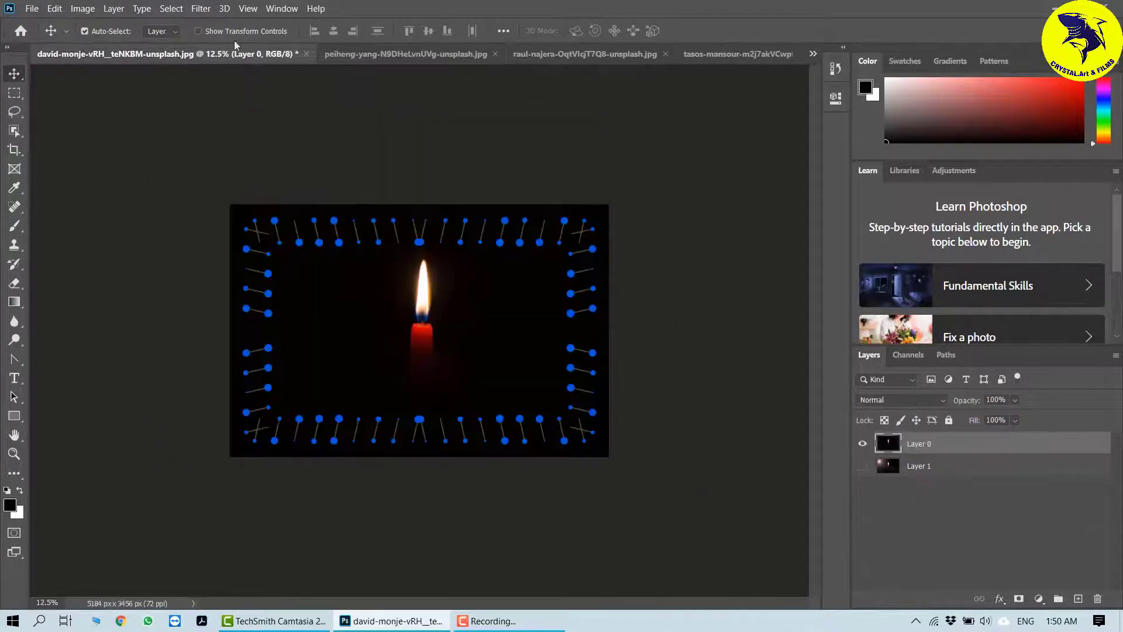
click(201, 8)
mouse_move(308, 234)
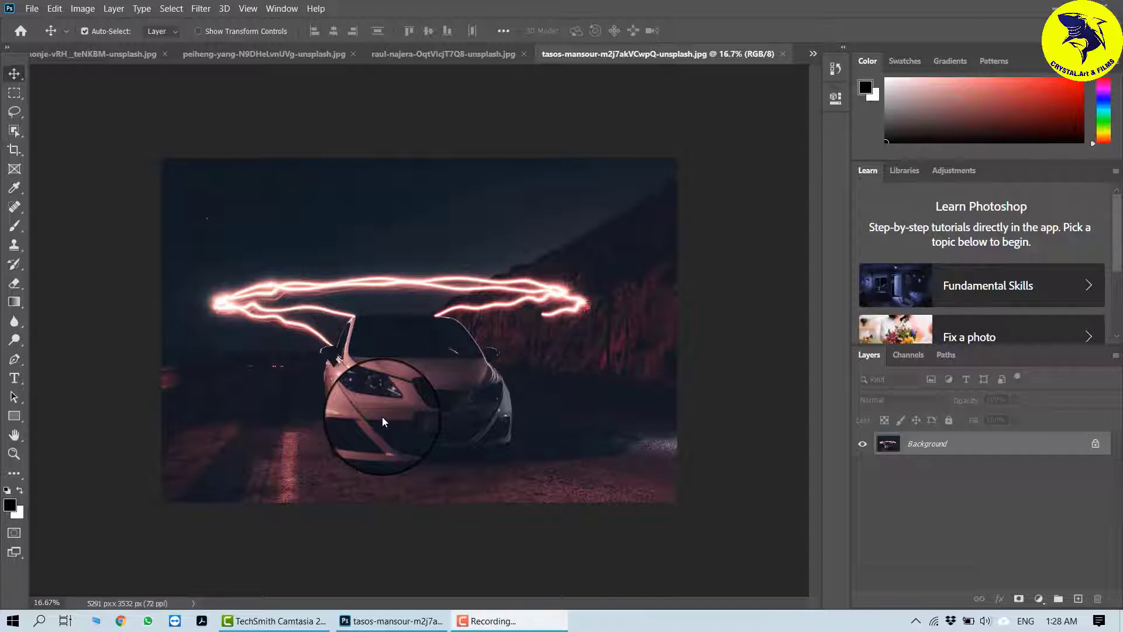
With the car photo open, look over the available Render filters and close the list
click(200, 9)
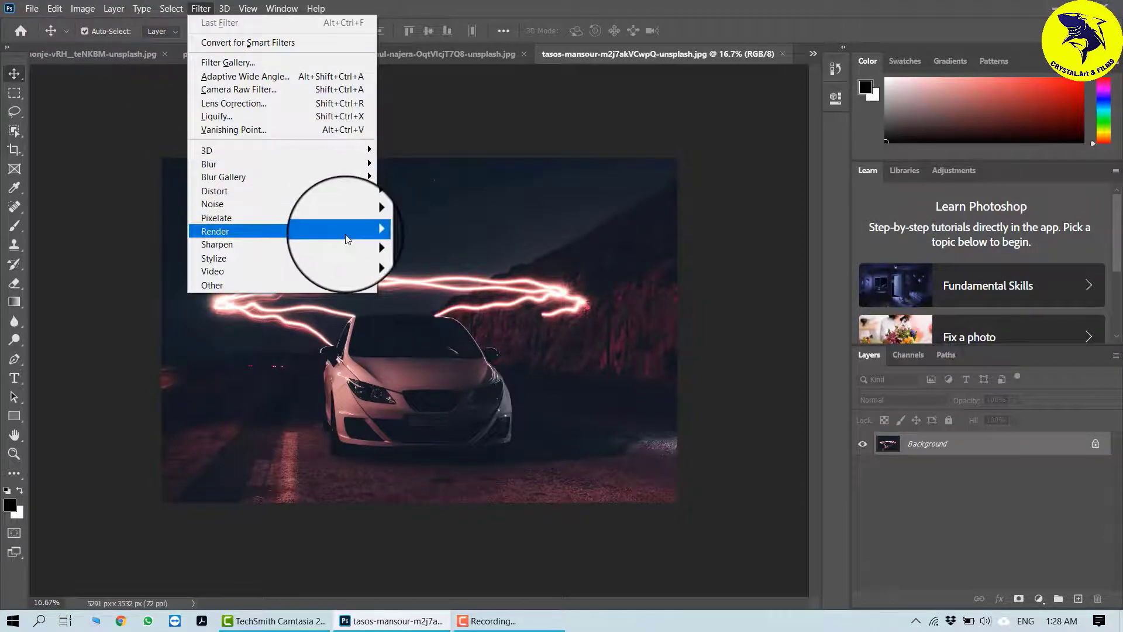
mouse_move(347, 238)
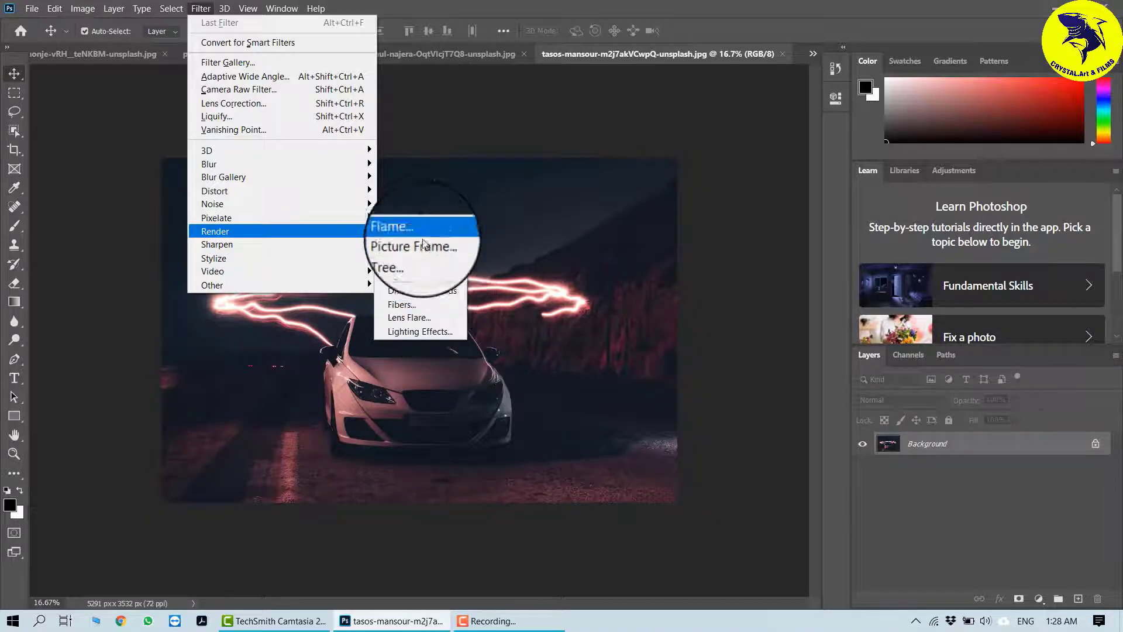
click(141, 8)
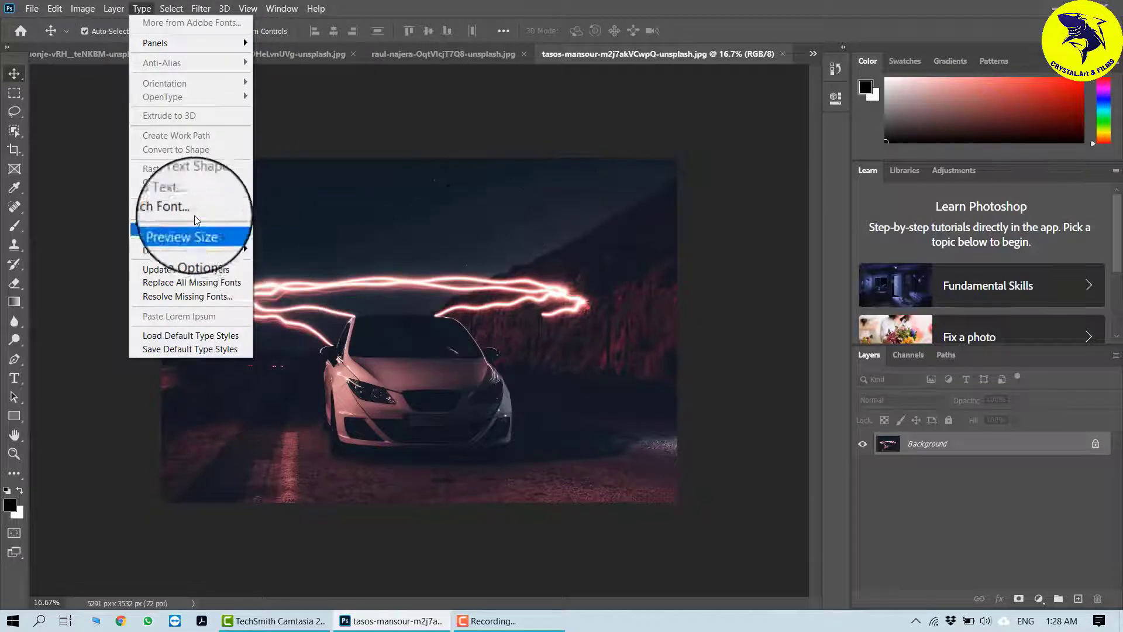
click(200, 8)
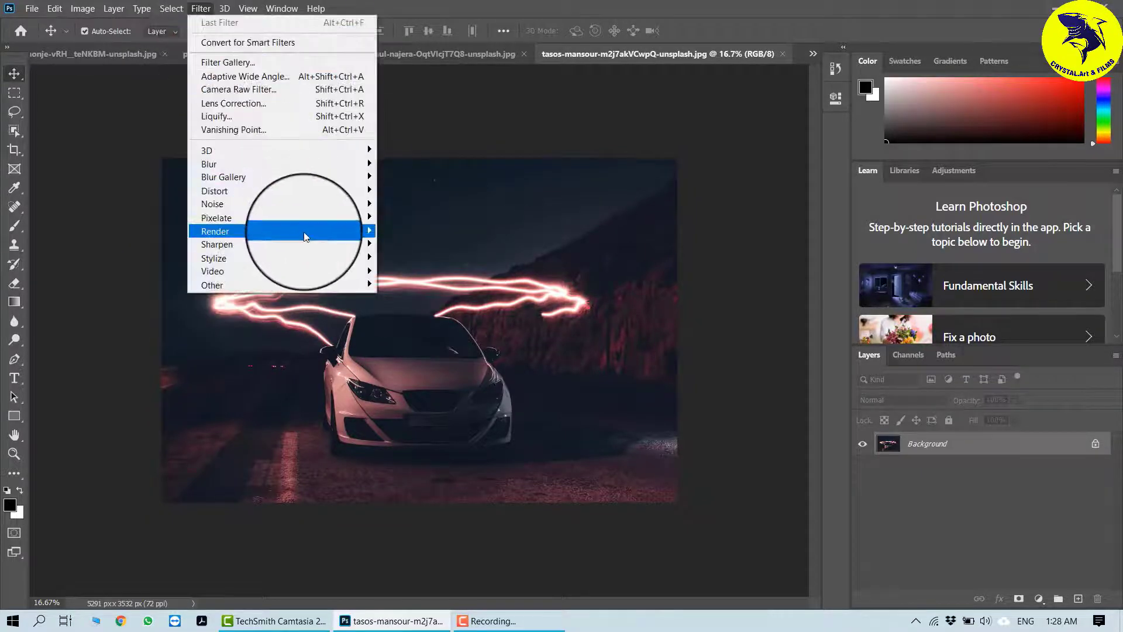
mouse_move(305, 237)
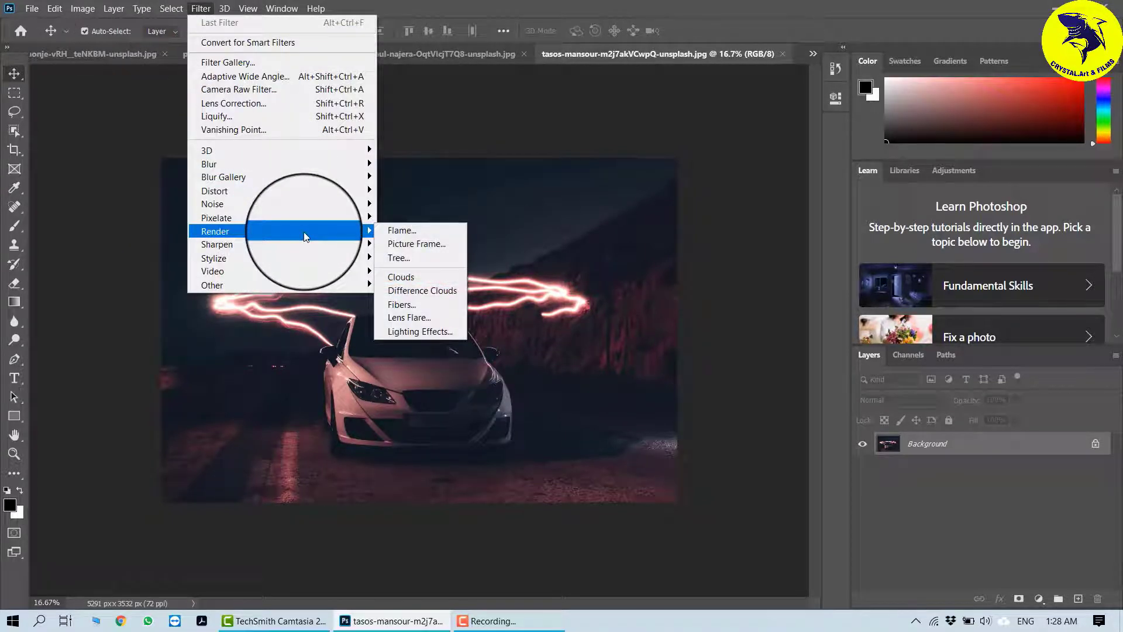
mouse_move(291, 173)
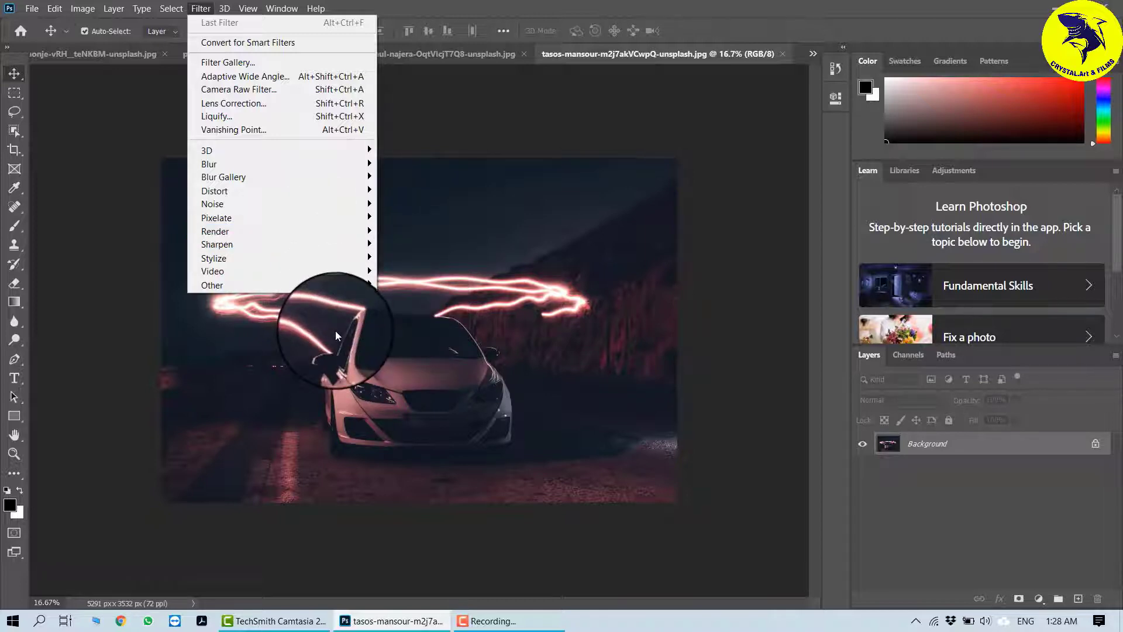
click(336, 331)
Browse through the open candle, bridge, lamp and car photos to review the sample images
click(89, 52)
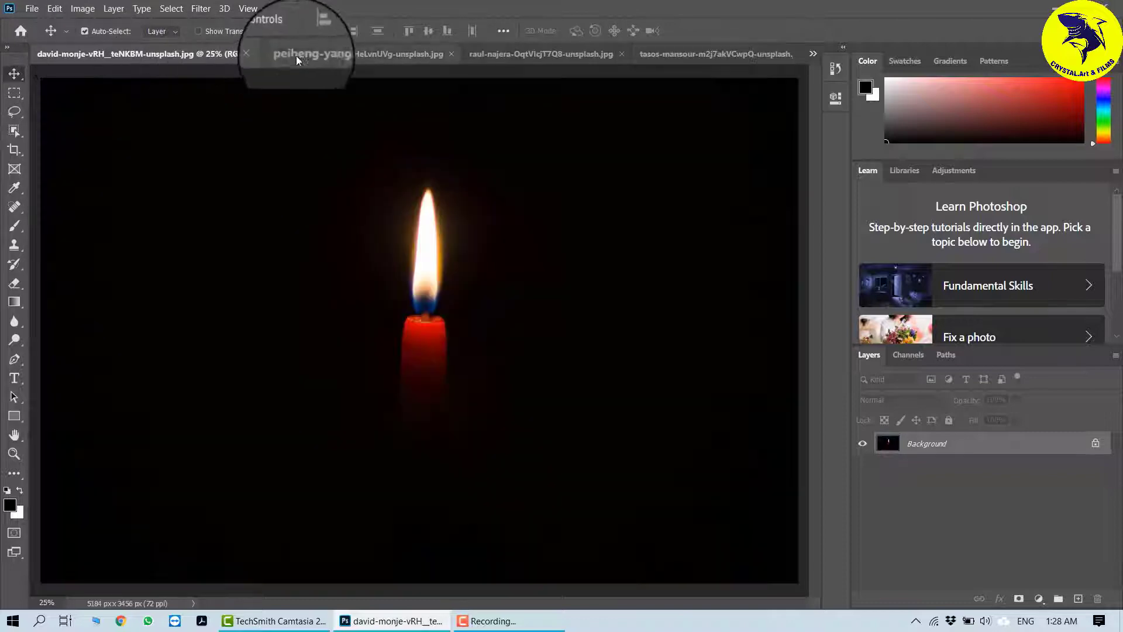
click(313, 55)
click(540, 54)
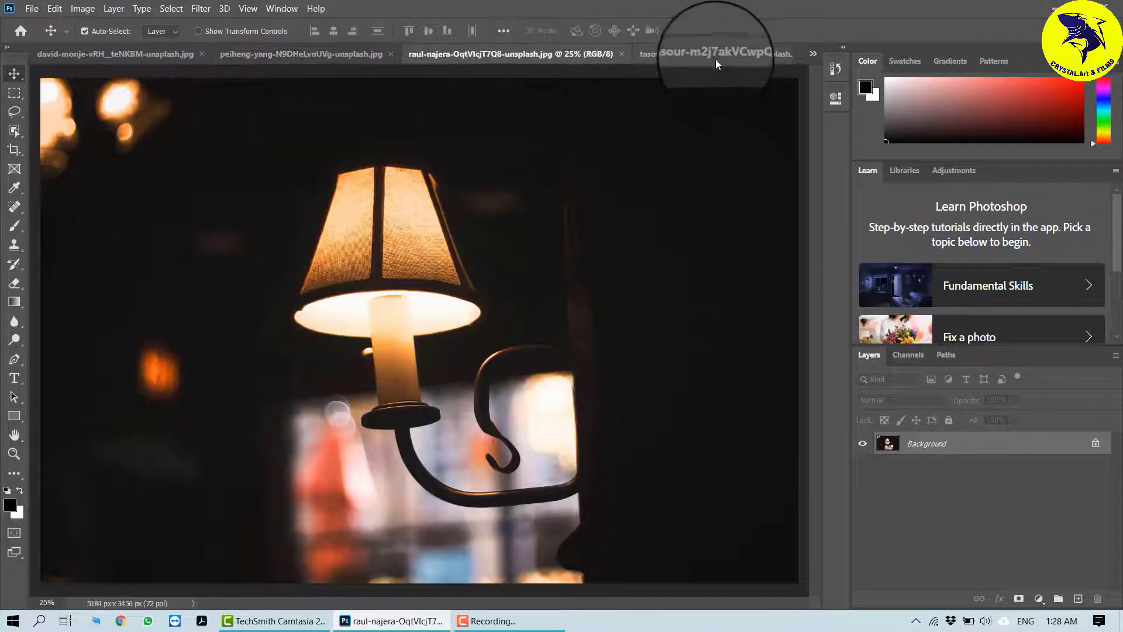
click(715, 58)
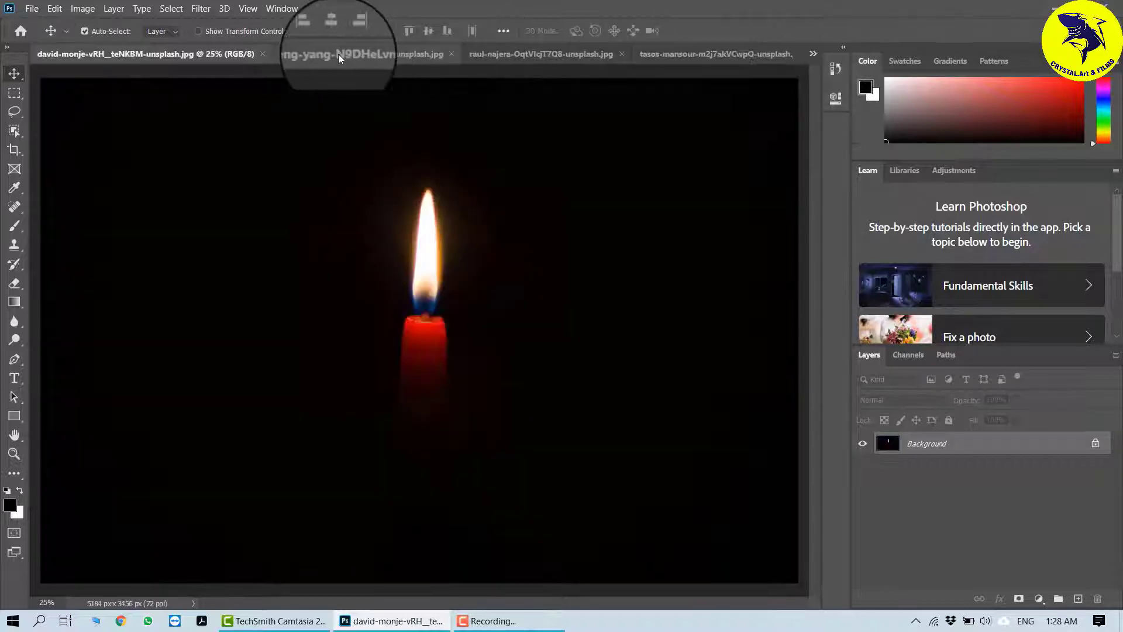
click(338, 55)
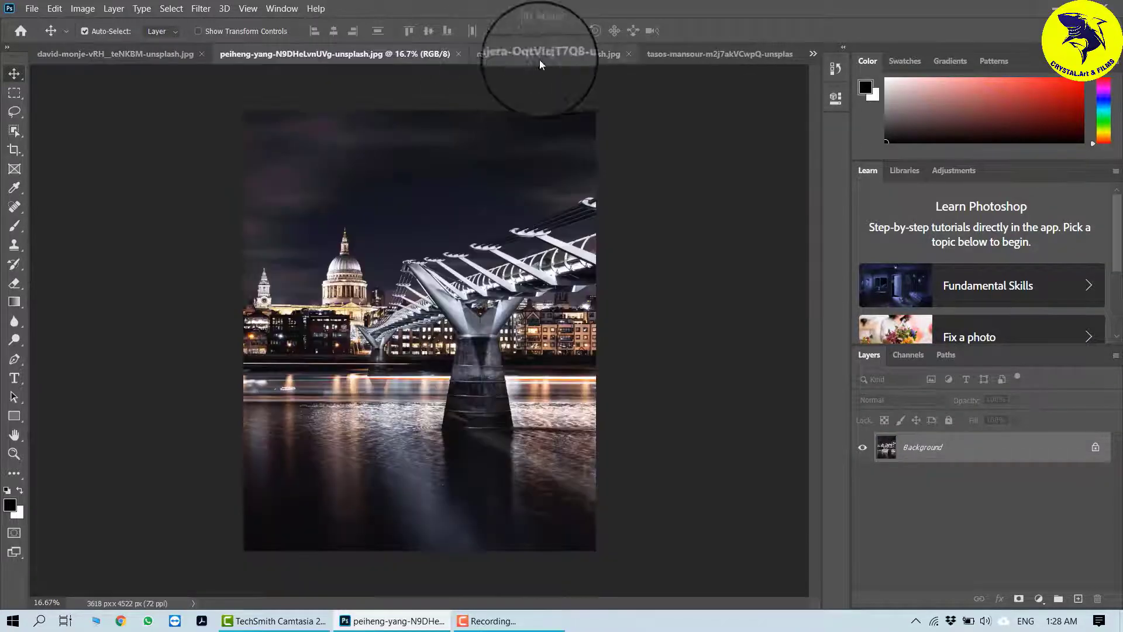
click(563, 57)
click(736, 57)
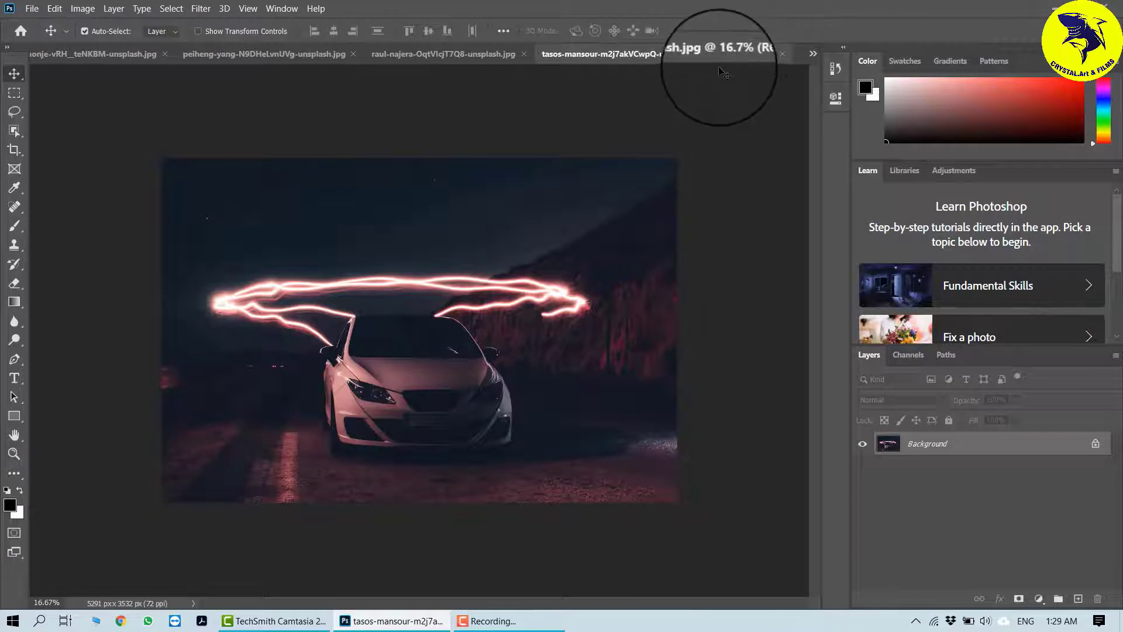
Switch to the candle photo, look over the available Render filters and close the list
click(86, 48)
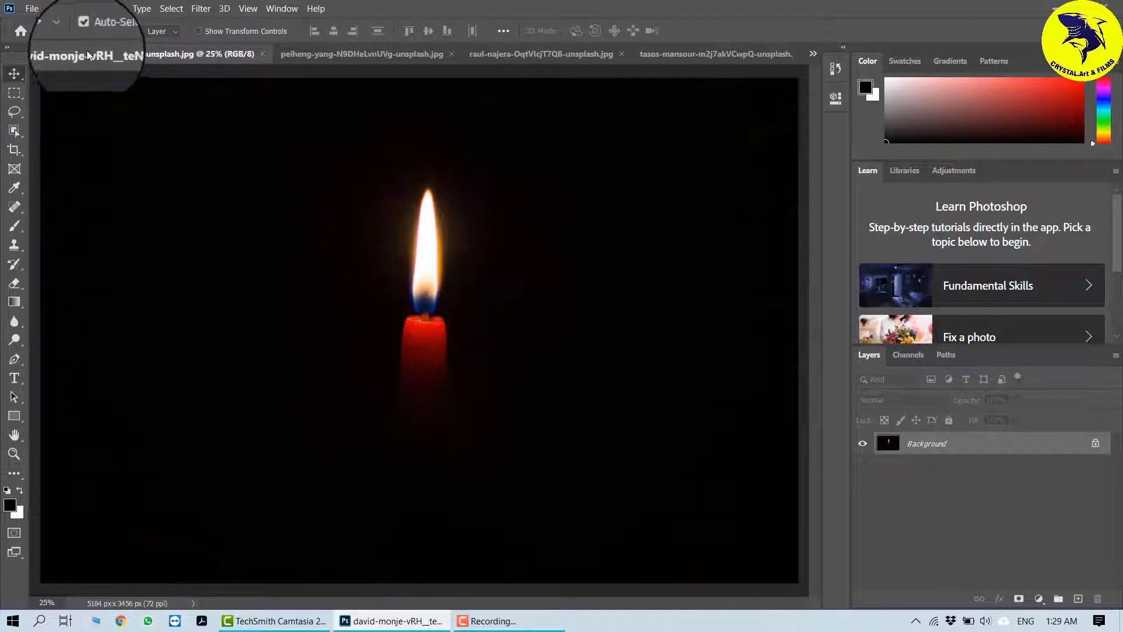
click(208, 9)
mouse_move(306, 233)
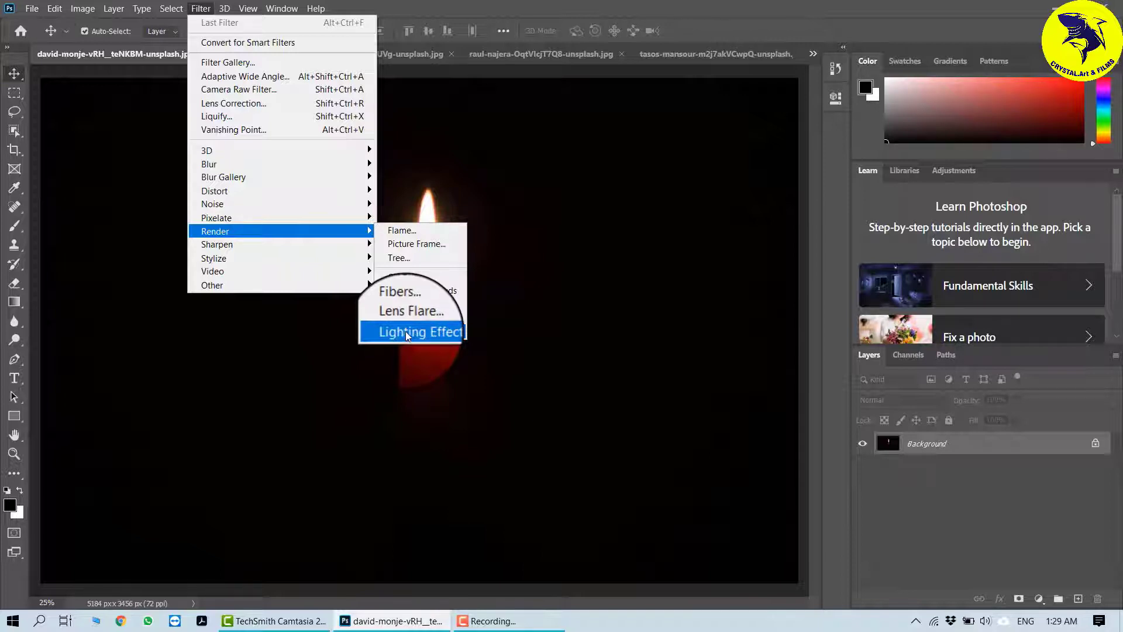
click(392, 420)
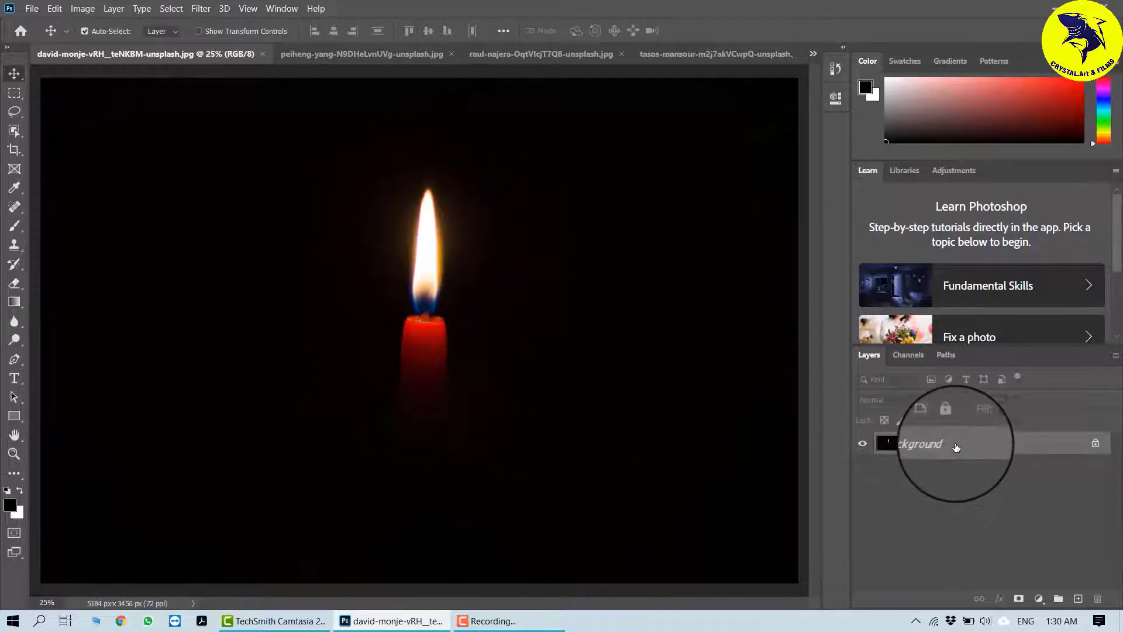
Duplicate the candle photo's background layer and apply a Lens Flare at 128% brightness to the copy, centred near the photo's upper-left corner
key(ctrl+j)
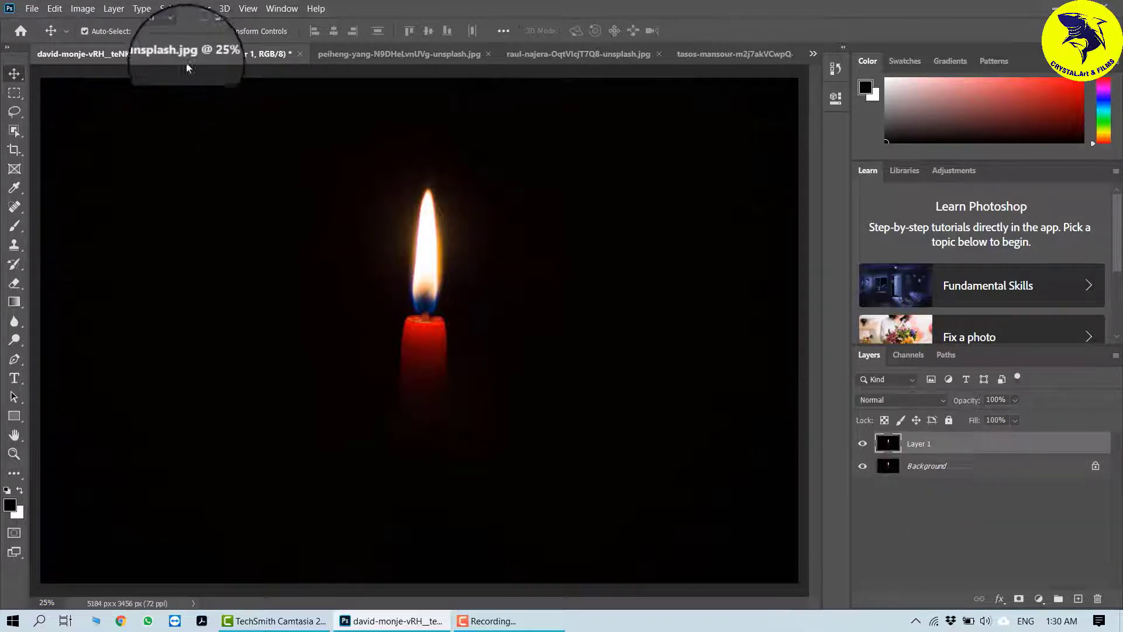
click(202, 8)
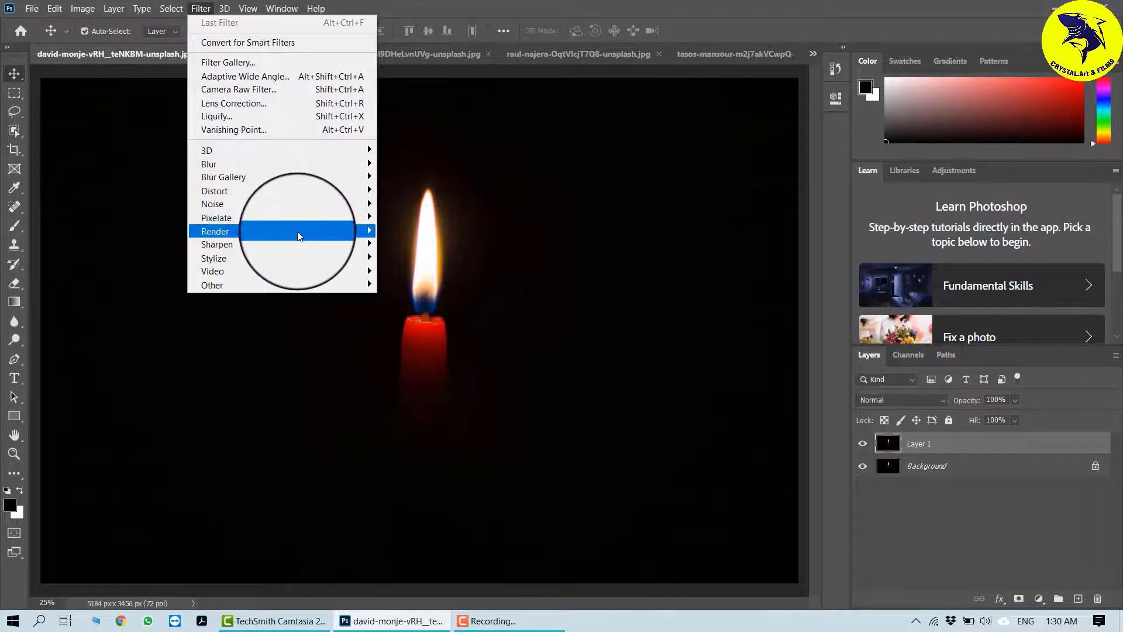
mouse_move(301, 232)
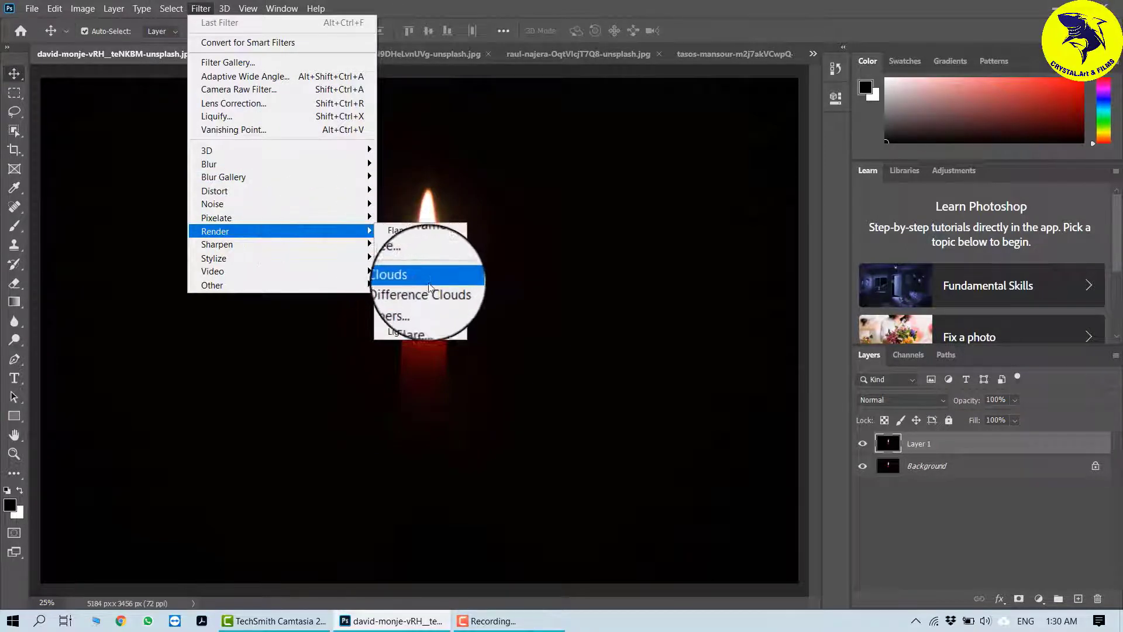
click(425, 320)
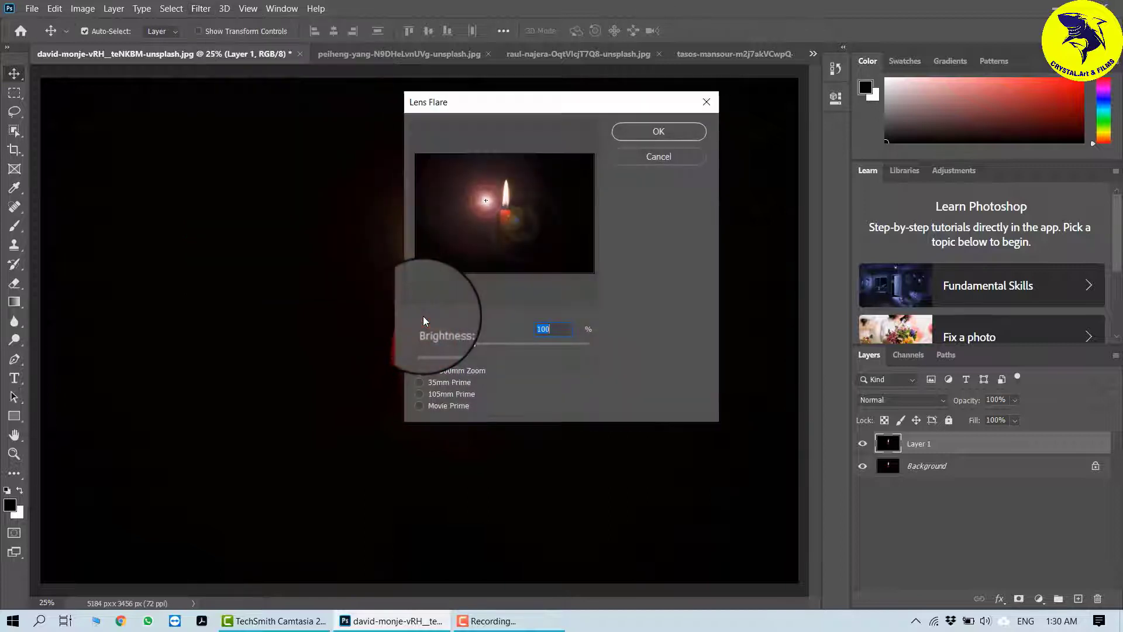
drag(502, 228, 439, 179)
drag(472, 344, 489, 345)
click(663, 131)
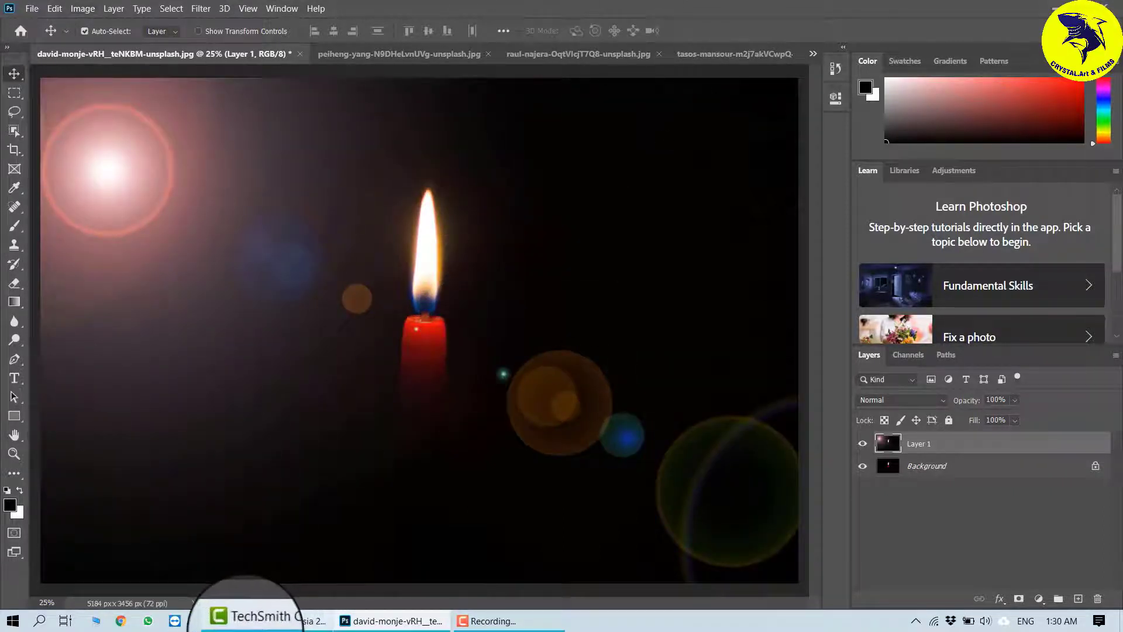
Try shifting the candle photo's lens flare layer slightly left and up, and realign it with the canvas edges
mouse_move(266, 622)
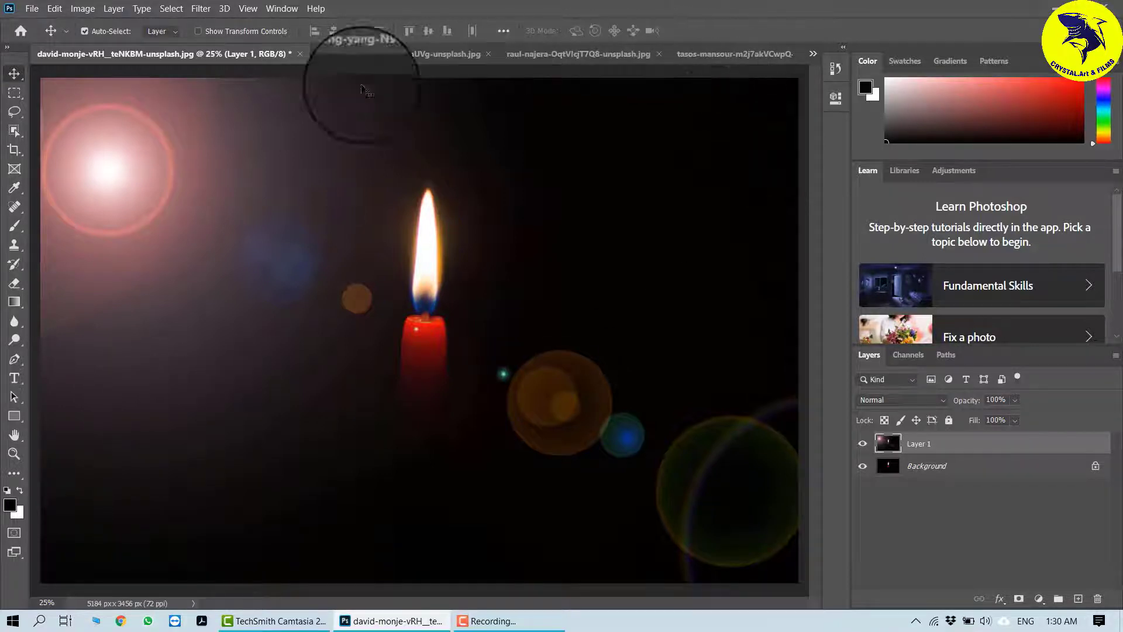
drag(108, 168, 63, 162)
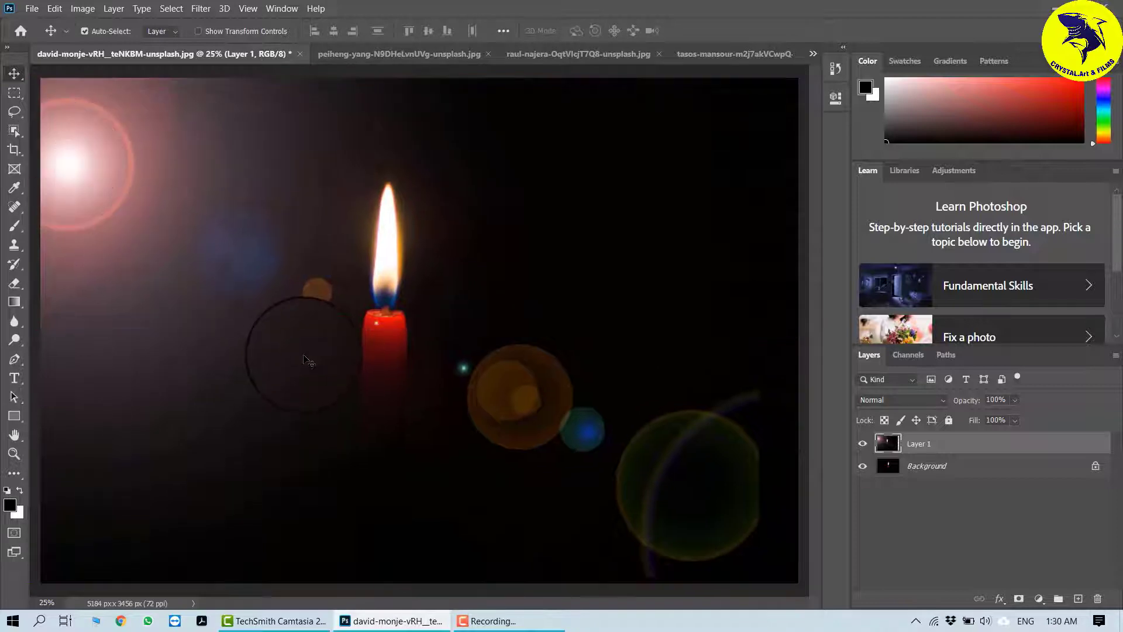
scroll(307, 357, up, 1)
key(ctrl+minus)
key(ctrl+minus)
key(ctrl+minus)
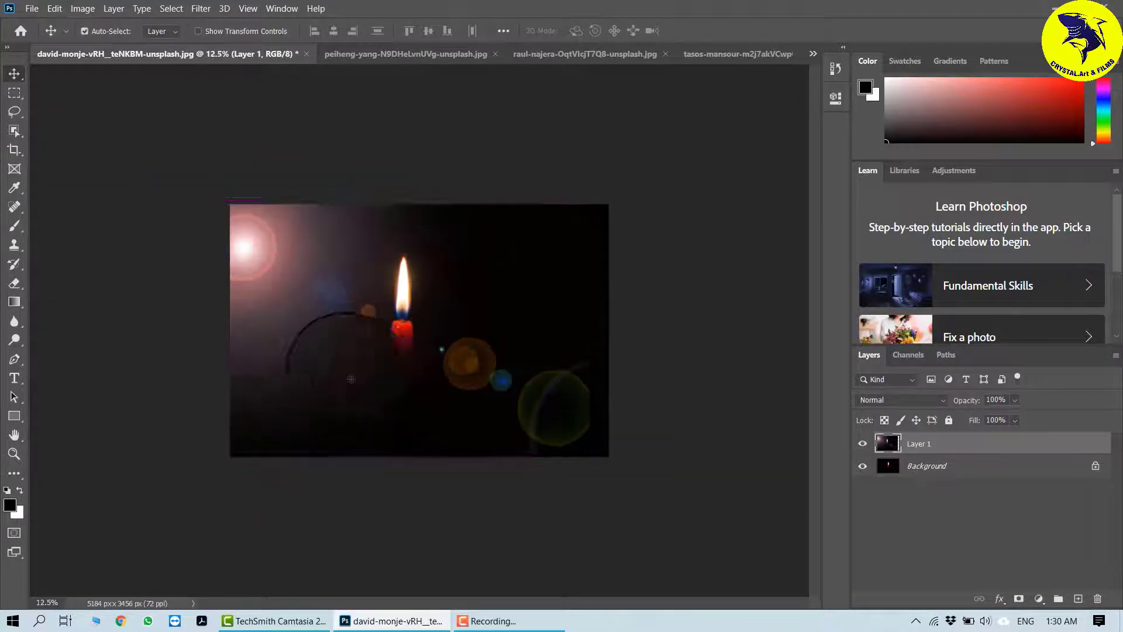
drag(349, 372, 396, 385)
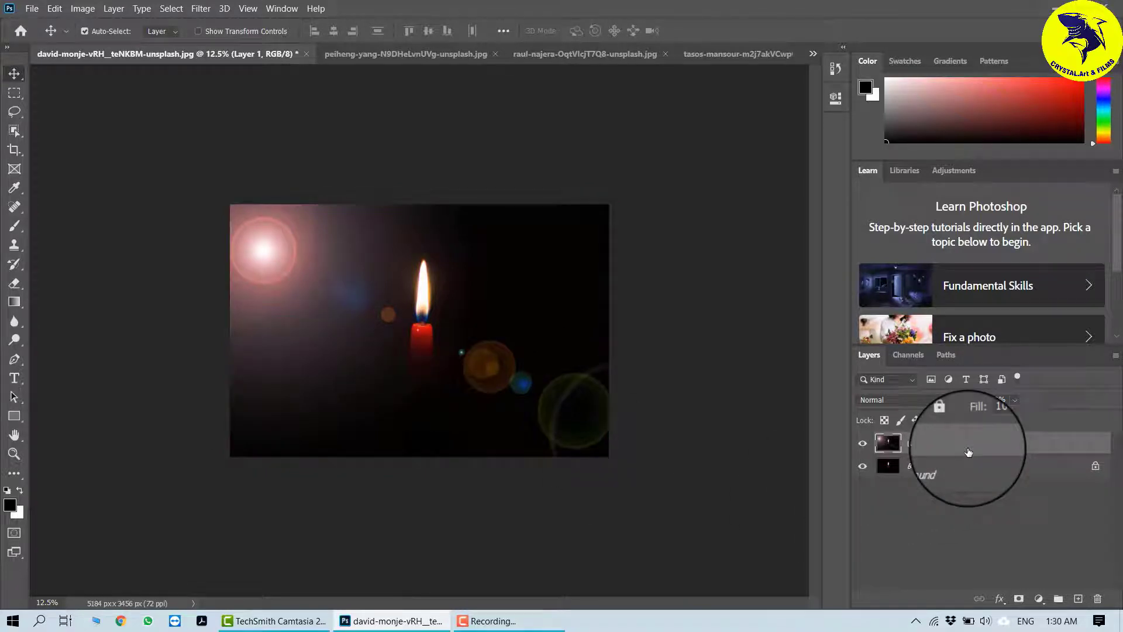
right_click(968, 452)
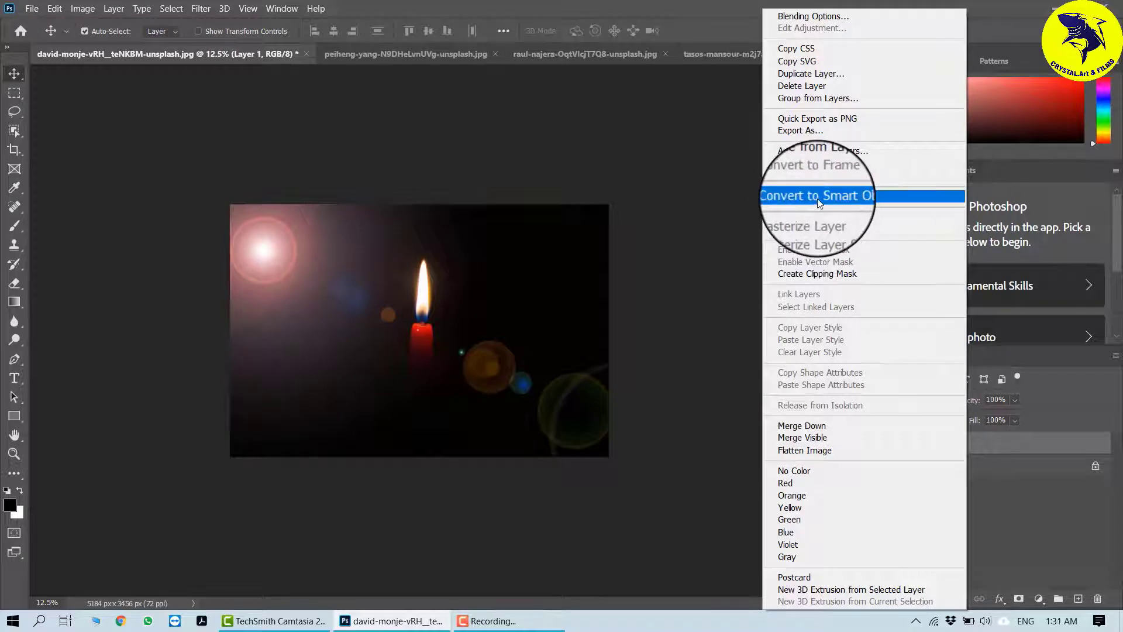
click(1014, 520)
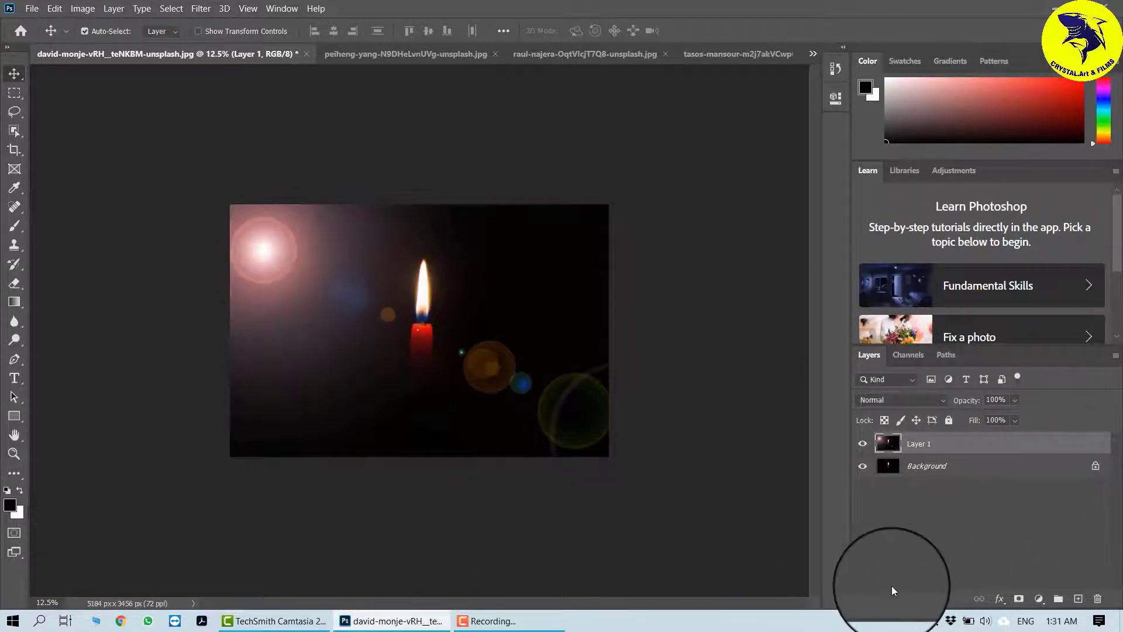
Duplicate the bridge photo's background layer and add a 50-300mm Zoom lens flare at 128% brightness in the sky's upper-left corner, keeping the layer aligned
click(445, 53)
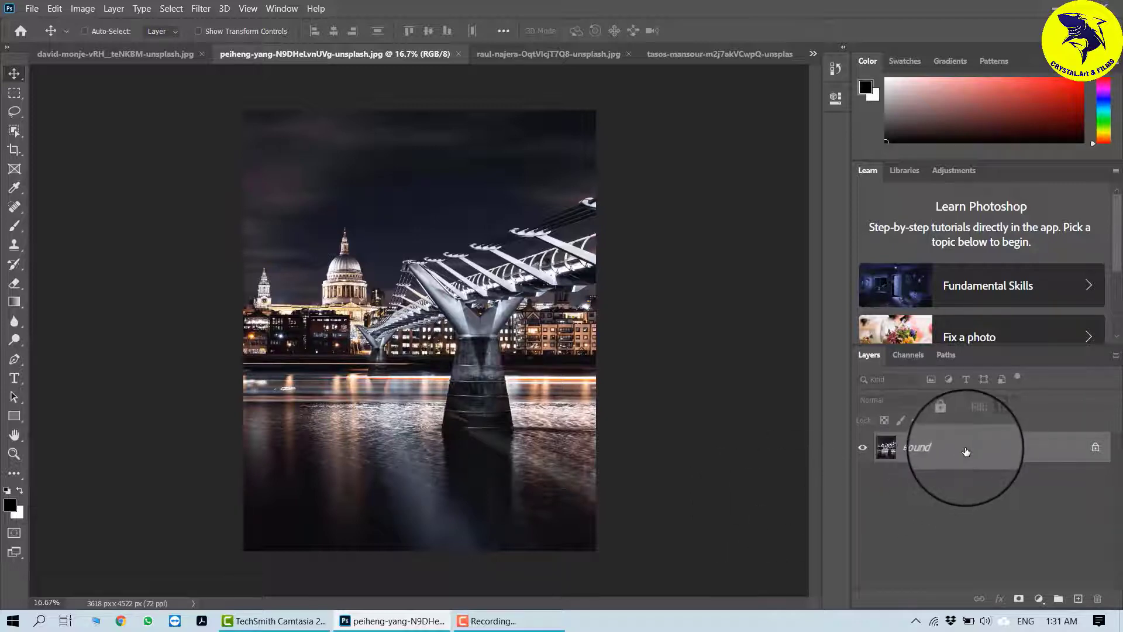
key(ctrl+j)
double_click(966, 449)
click(833, 69)
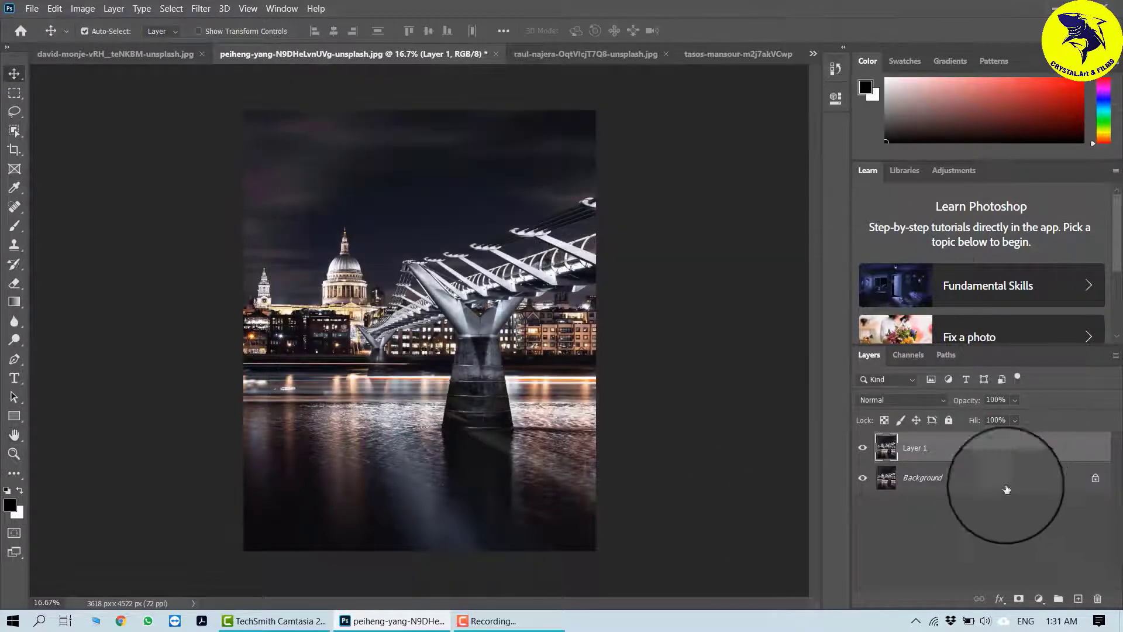
click(198, 11)
mouse_move(332, 232)
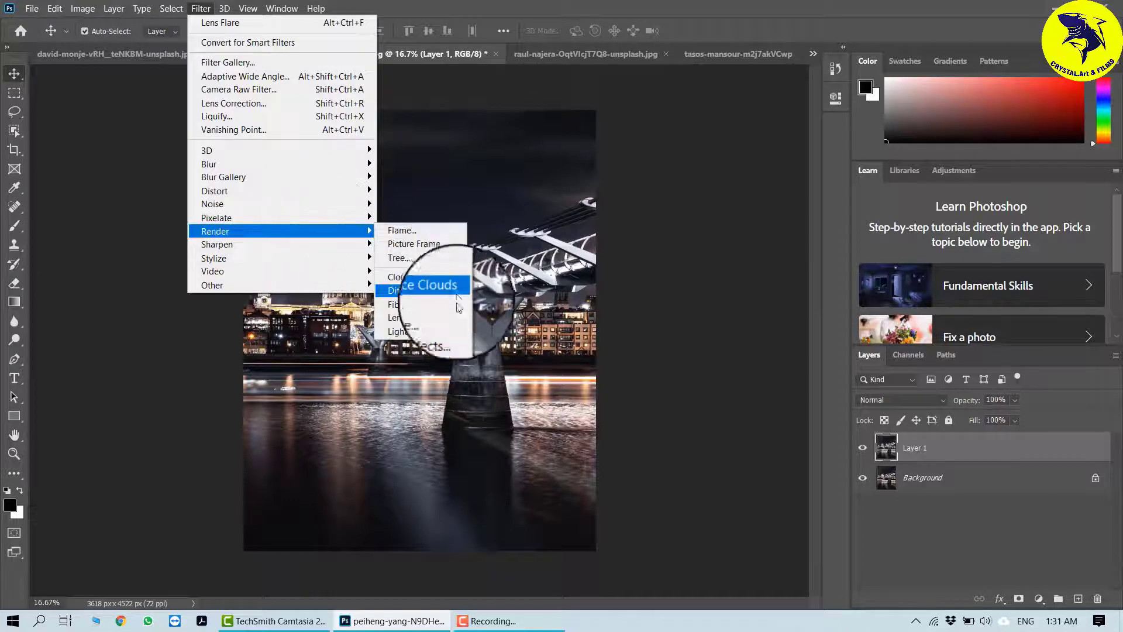
click(403, 318)
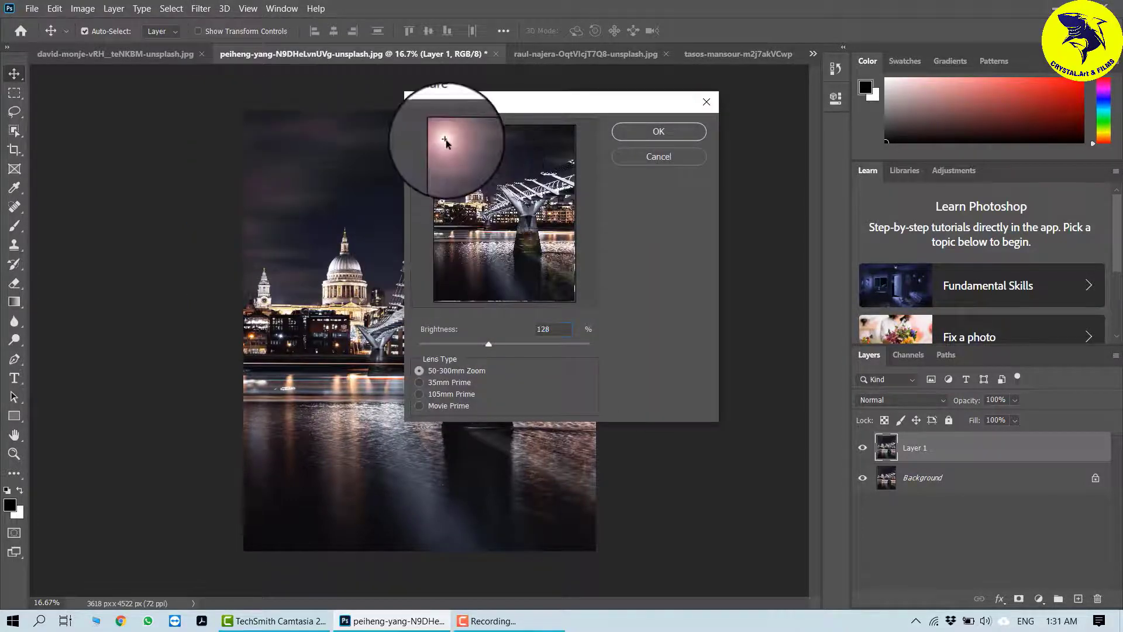
mouse_move(446, 140)
mouse_down()
mouse_move(474, 175)
mouse_move(440, 130)
mouse_up()
key(Return)
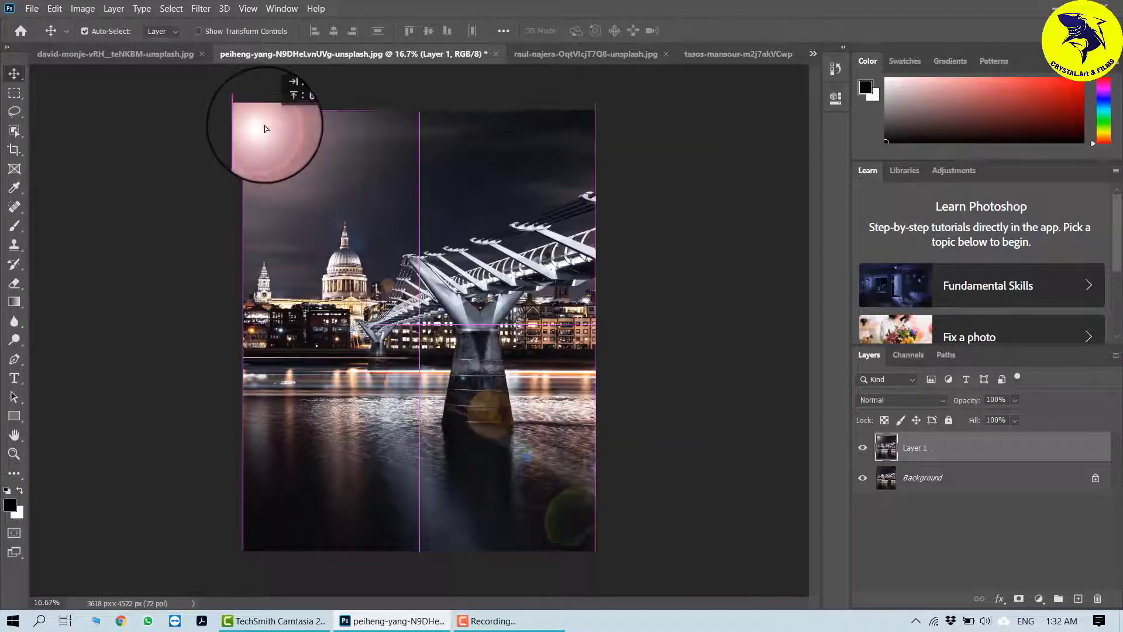
drag(265, 128, 266, 134)
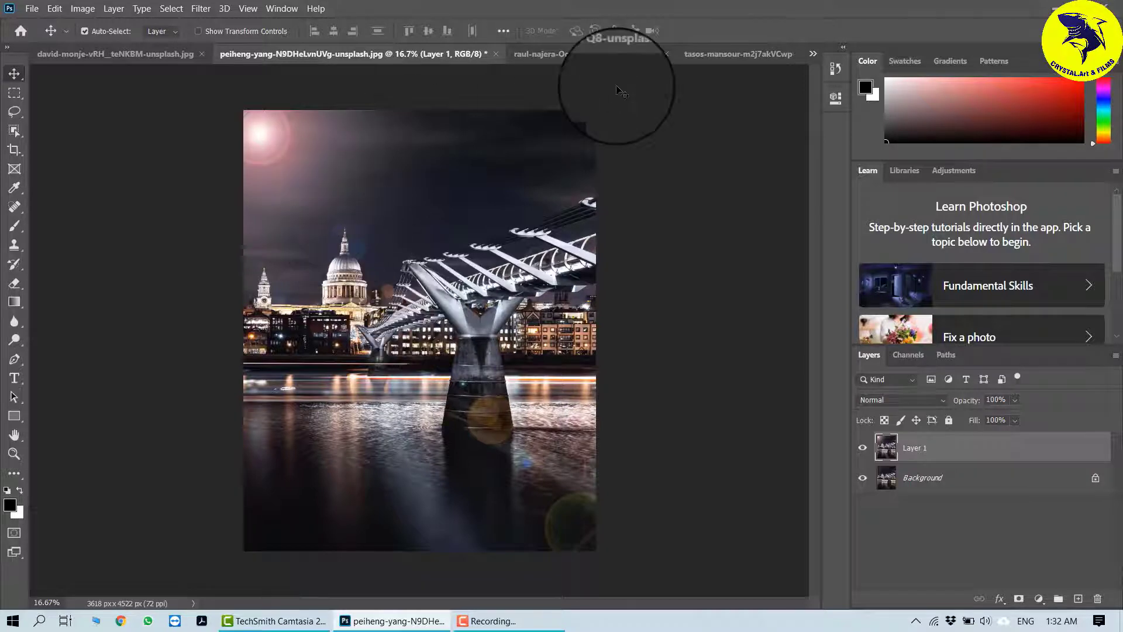
Duplicate the lamp photo's background layer and start the Lighting Effects filter on the copy
click(576, 55)
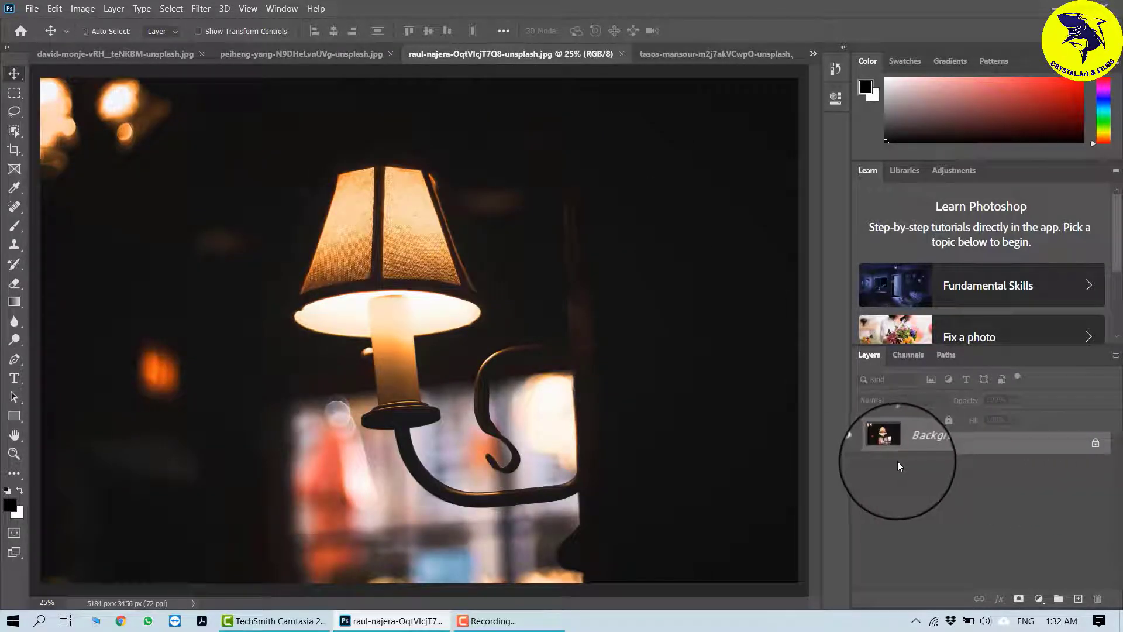
key(ctrl+j)
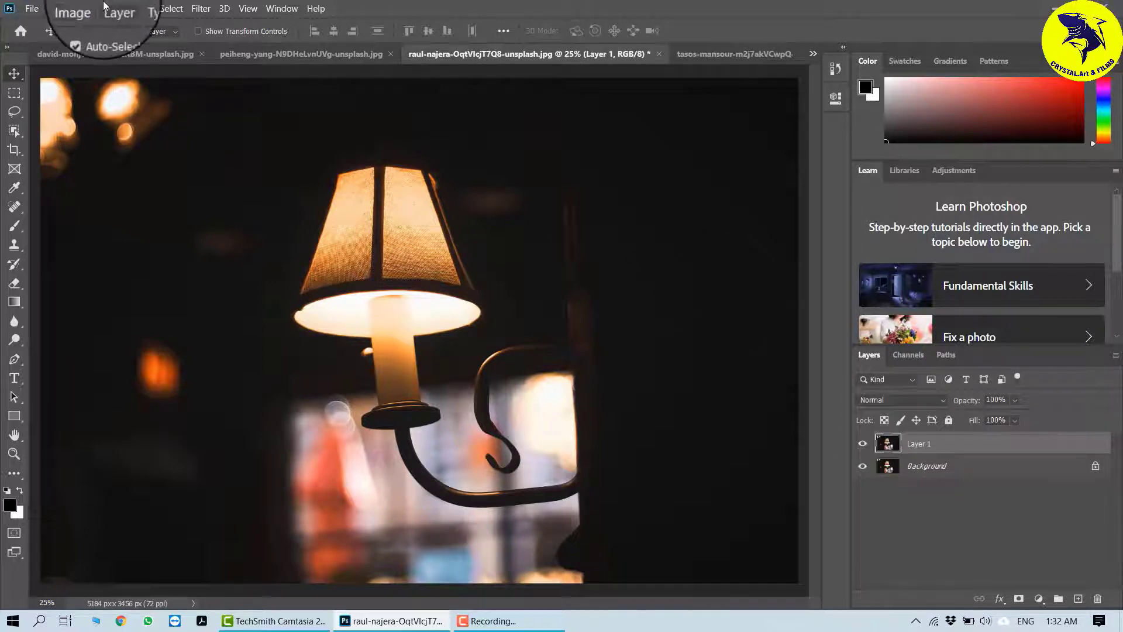
click(198, 8)
mouse_move(318, 232)
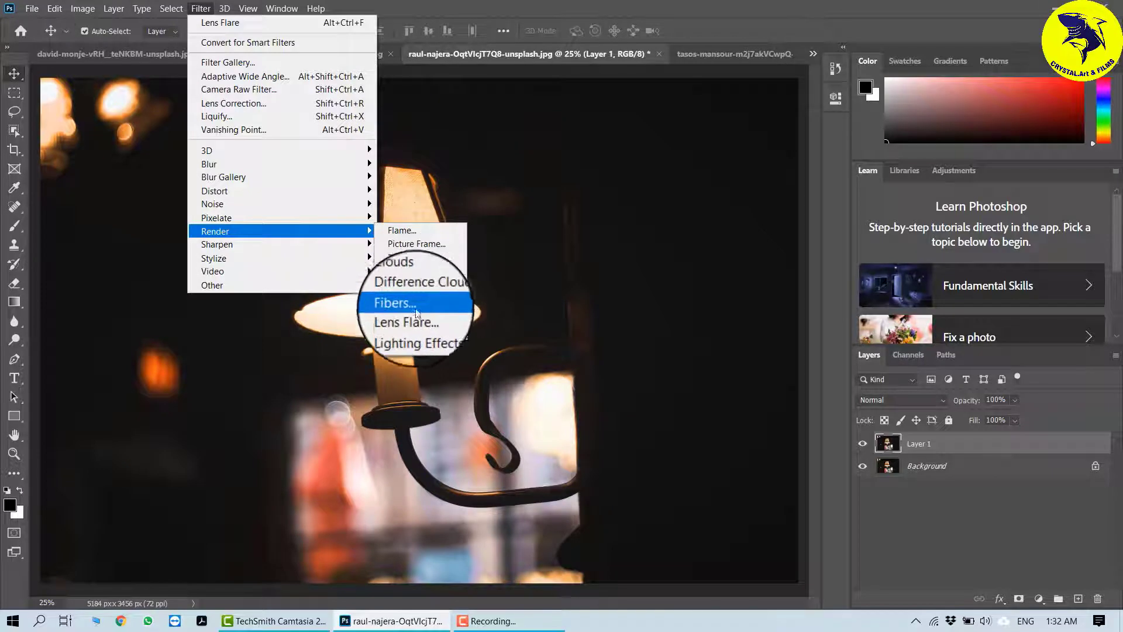
click(419, 334)
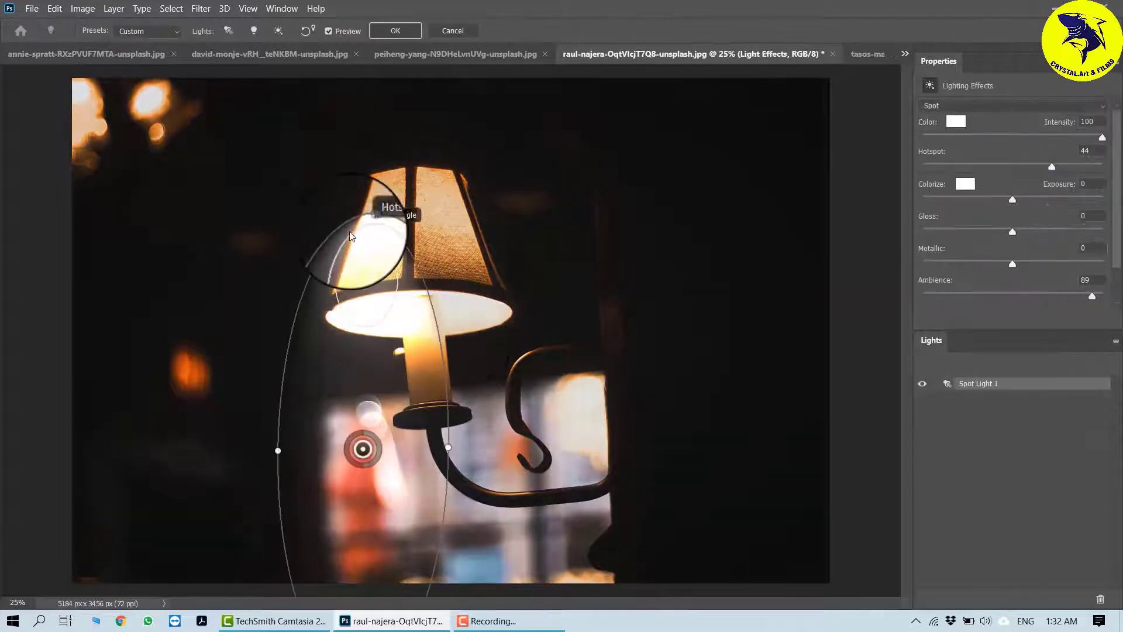
Reposition and reshape the spot light into a narrow upright ellipse centred at the base of the lamp's candle
drag(368, 217, 395, 291)
drag(449, 464, 493, 450)
drag(404, 348, 469, 309)
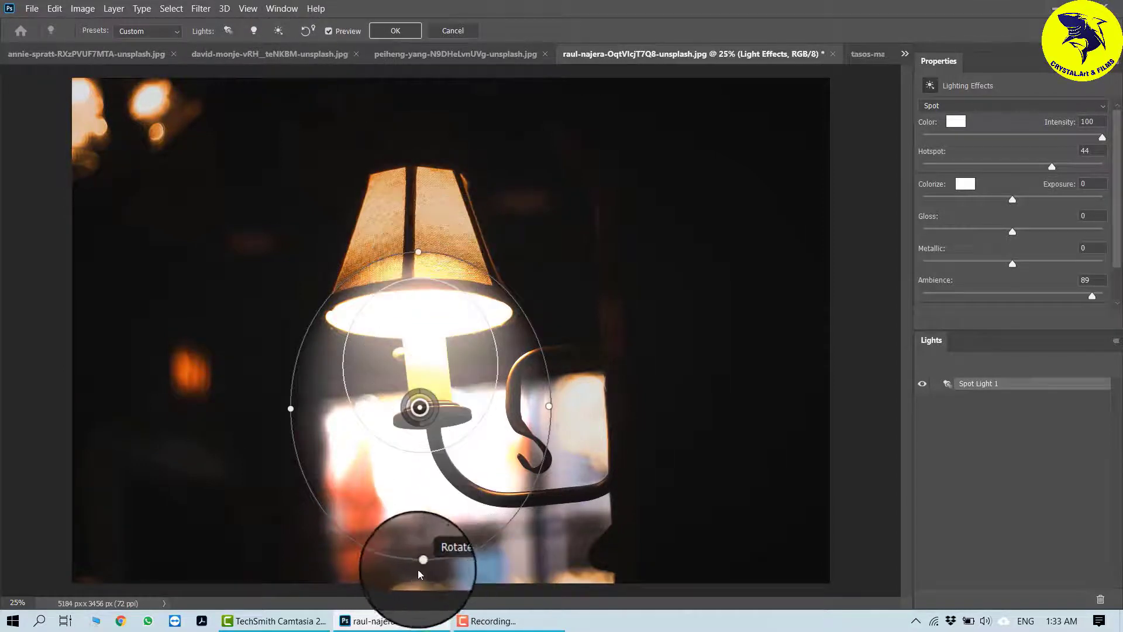
mouse_move(422, 564)
mouse_down()
mouse_move(422, 537)
mouse_move(422, 557)
mouse_up()
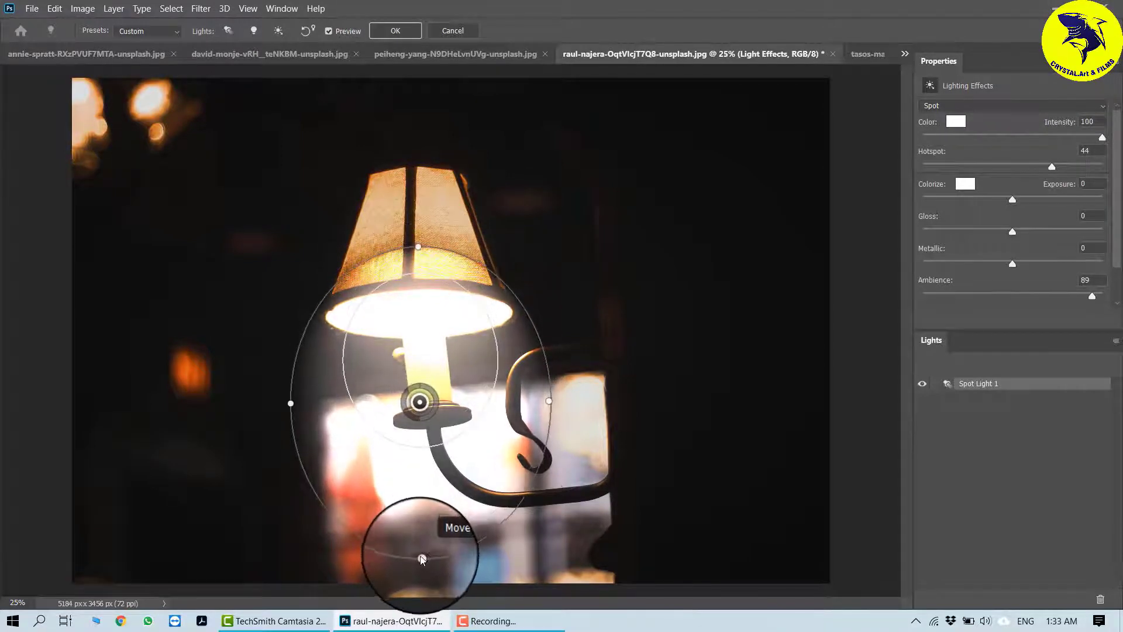
drag(549, 400, 510, 403)
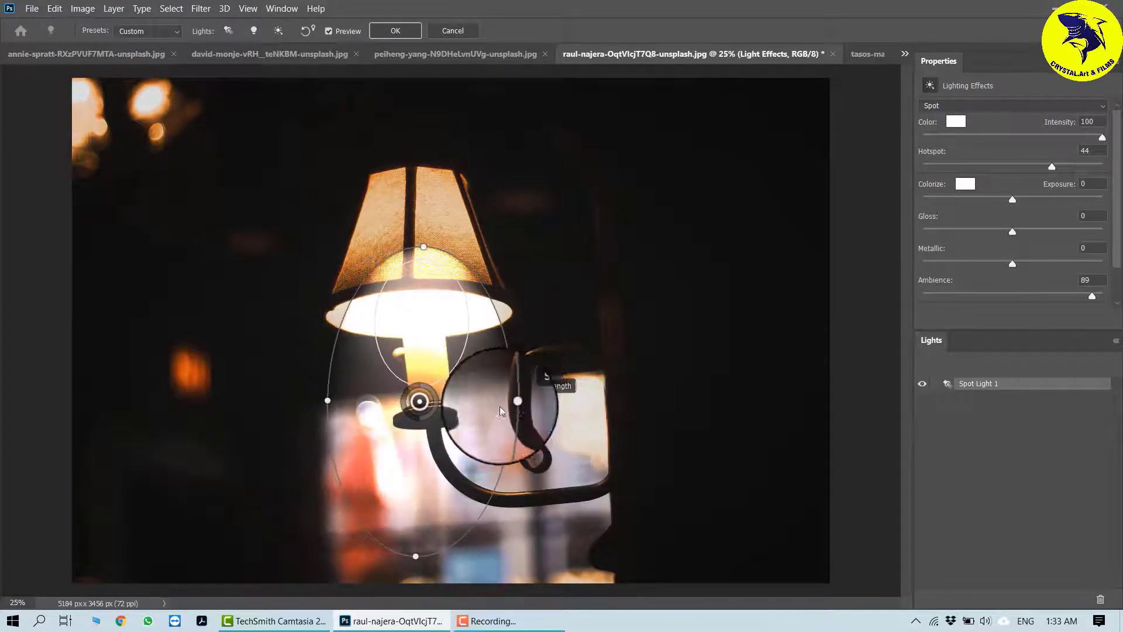
drag(433, 394, 435, 388)
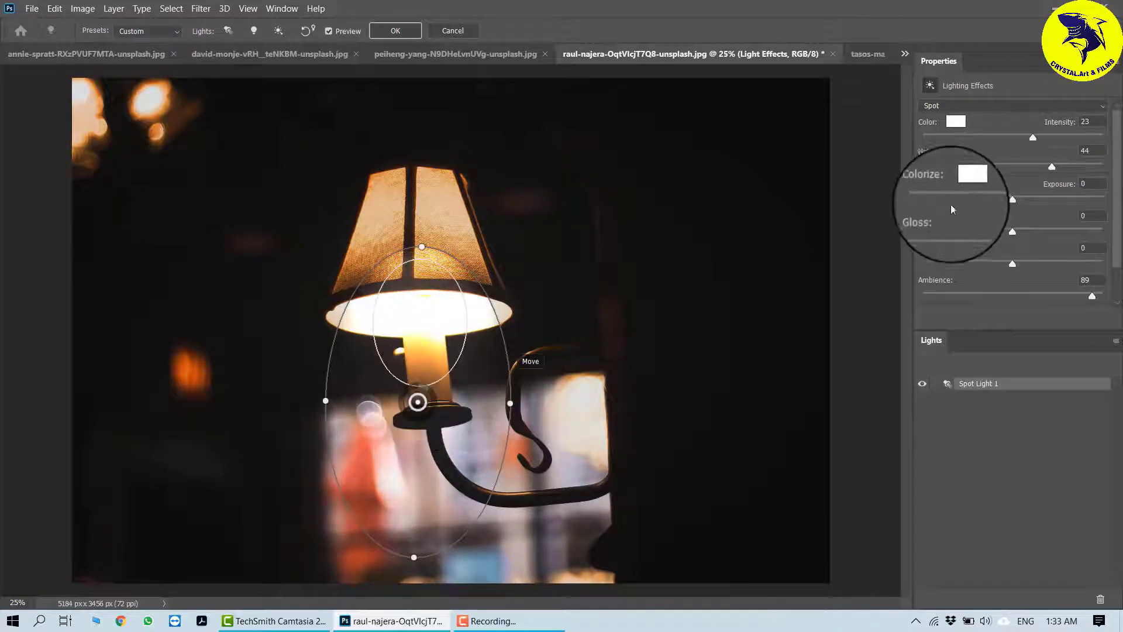
Set the spot light to intensity 7, hotspot 51, exposure 25, gloss 60, metallic -36 and ambience 76
drag(1092, 296, 1102, 296)
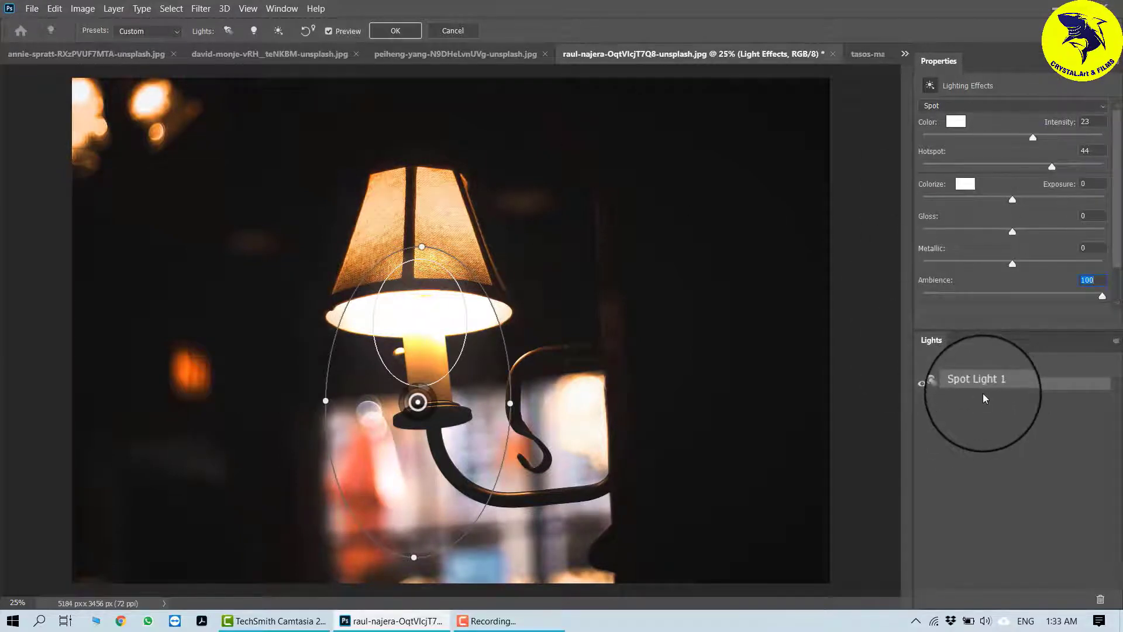
drag(1034, 140, 1059, 168)
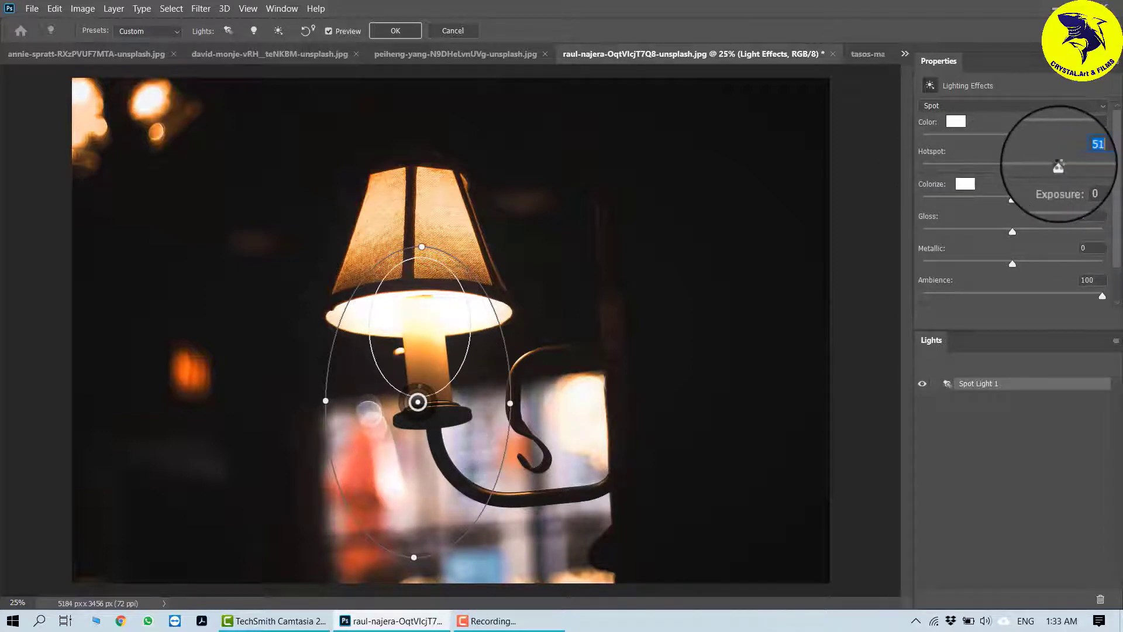
drag(1013, 200, 1086, 200)
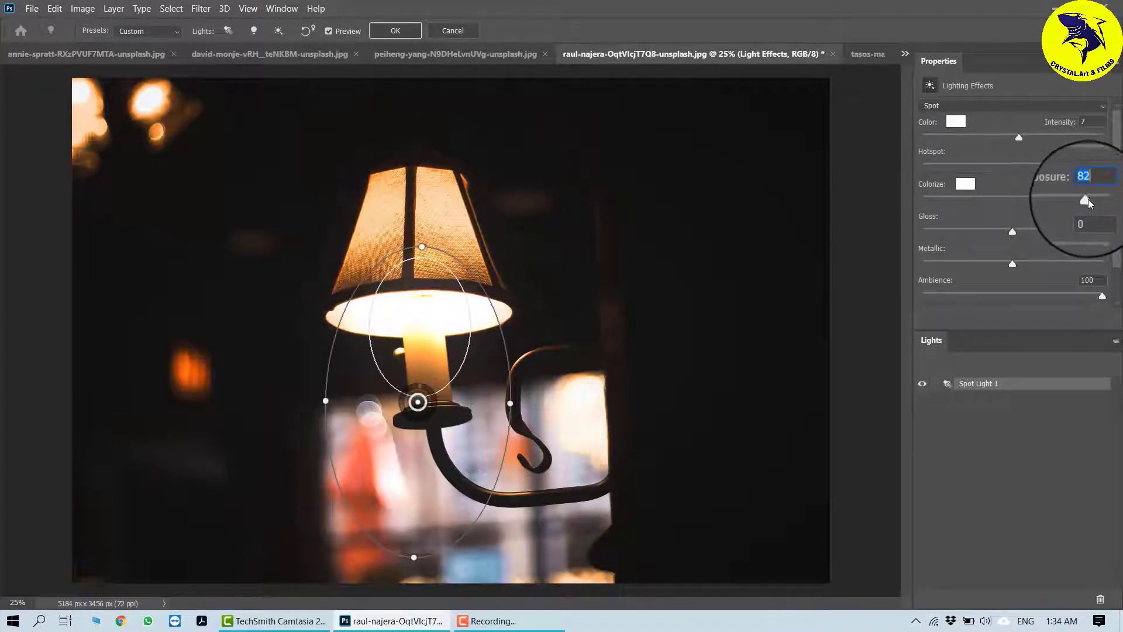
drag(1087, 199, 978, 201)
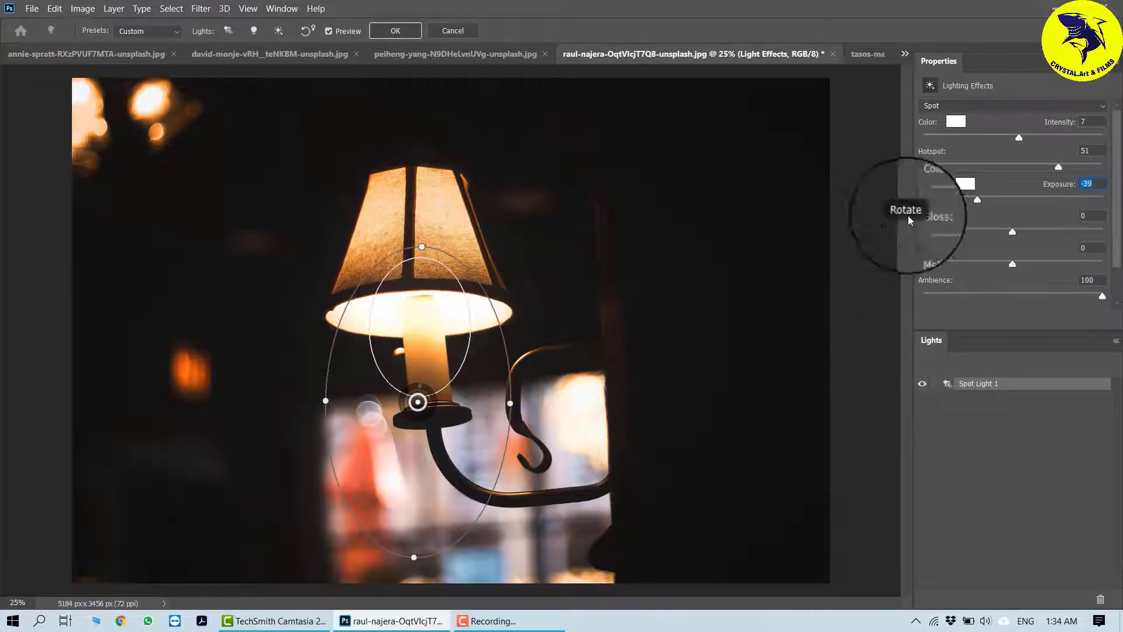
drag(977, 199, 1059, 233)
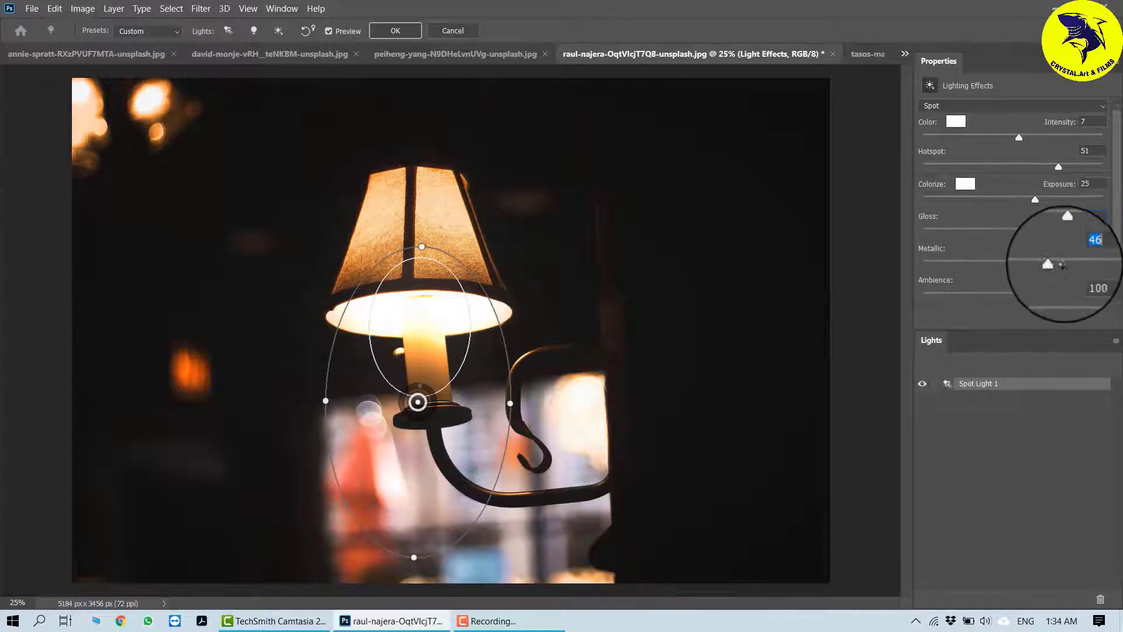
drag(1063, 264, 1015, 263)
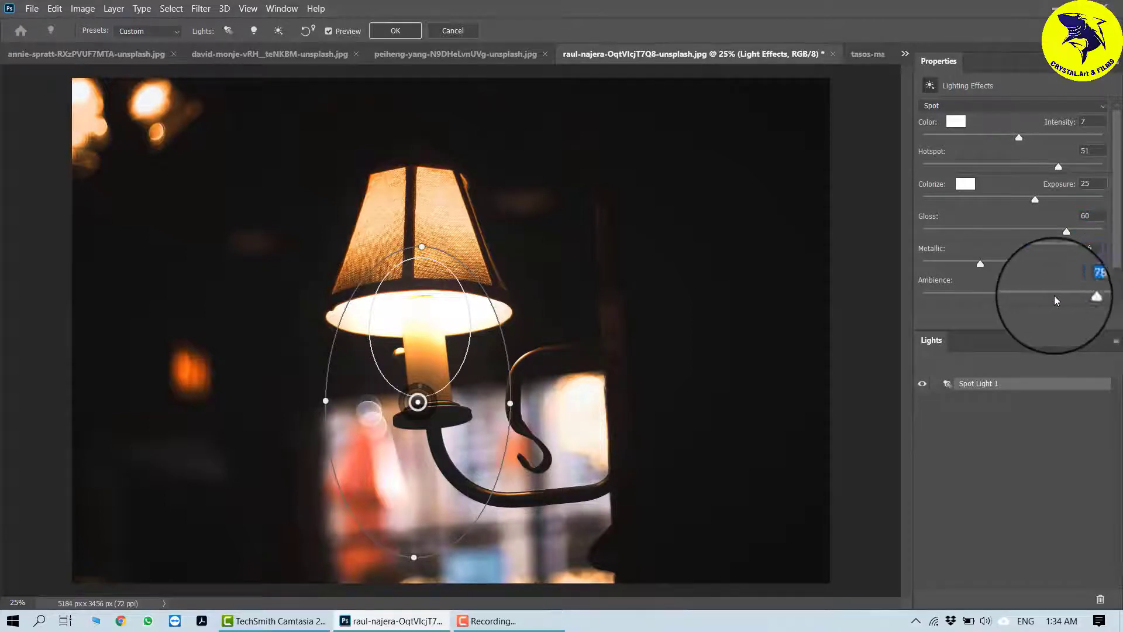
drag(1056, 298, 1085, 296)
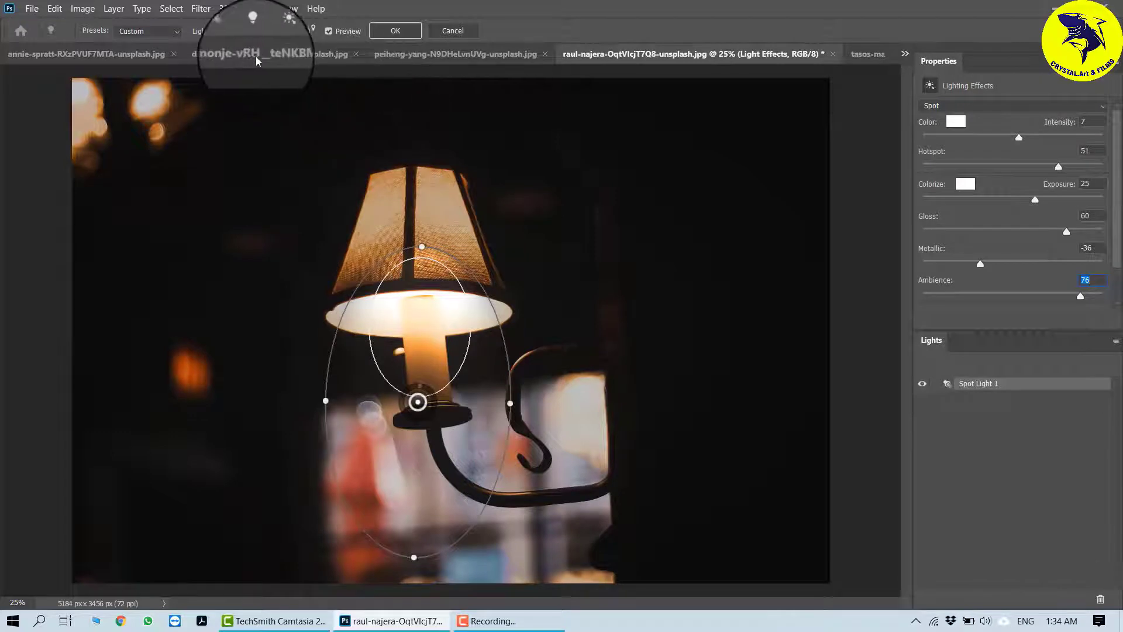
Apply the lighting effect to the lamp photo's copy and compare it with the original by toggling Layer 1's visibility
click(395, 32)
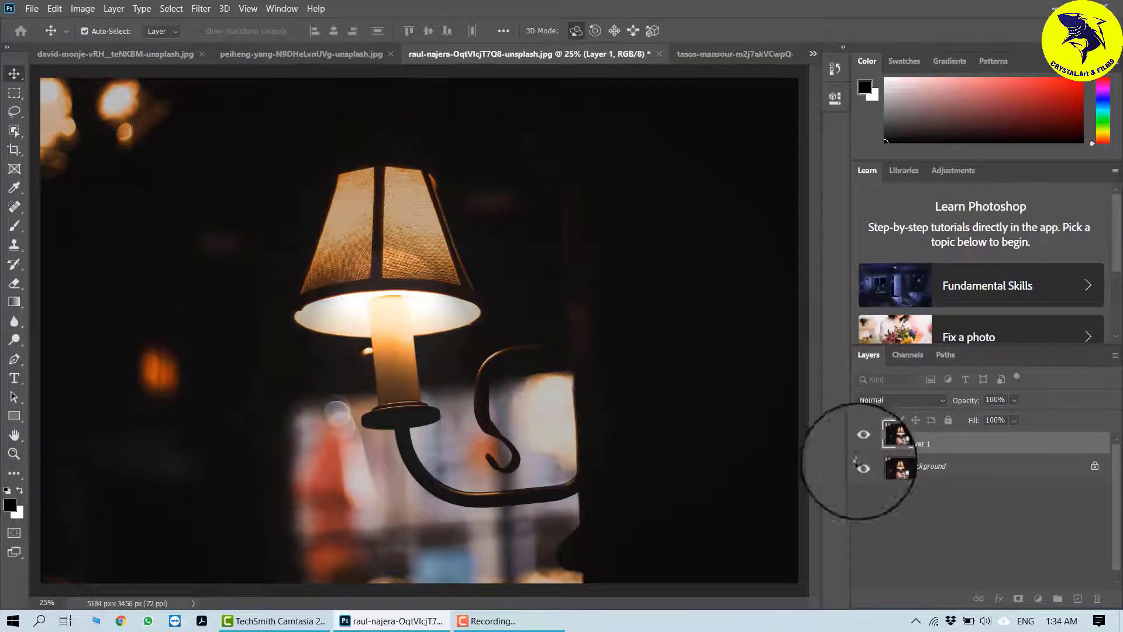
click(863, 444)
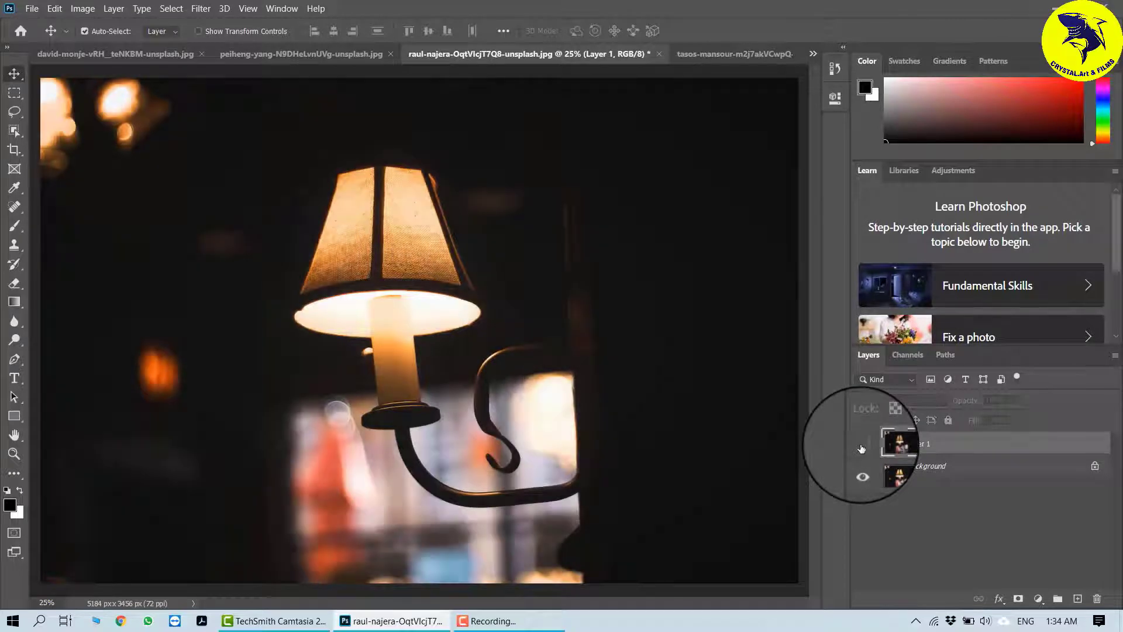
click(862, 446)
click(862, 446)
click(862, 446)
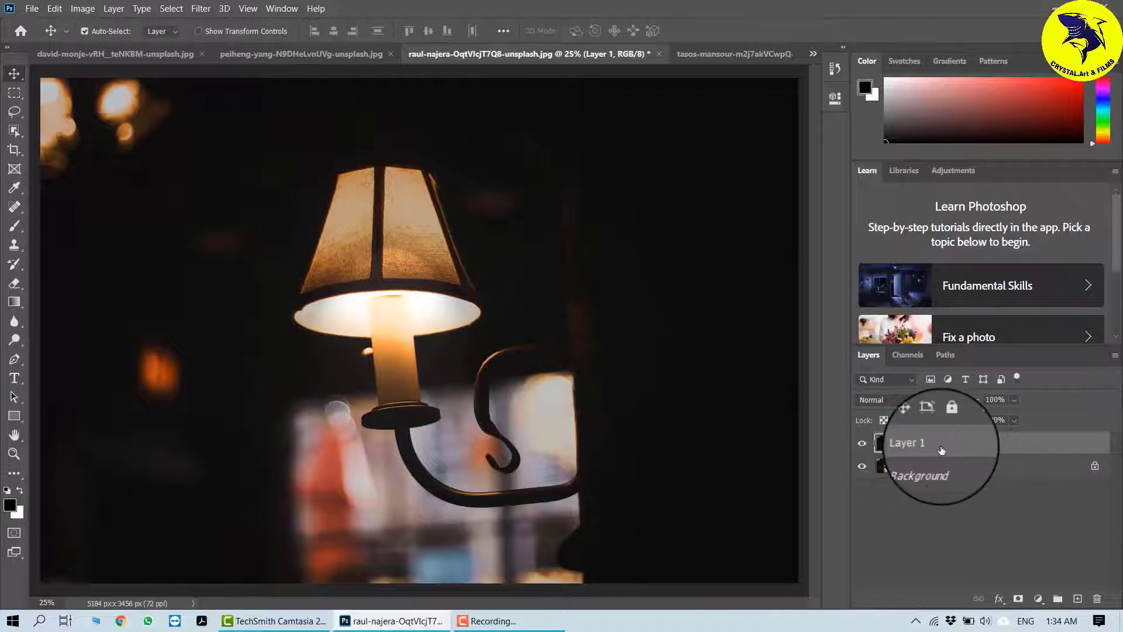
Unlock the lamp photo's background layer and move the filtered Layer 1 beneath it
click(1094, 467)
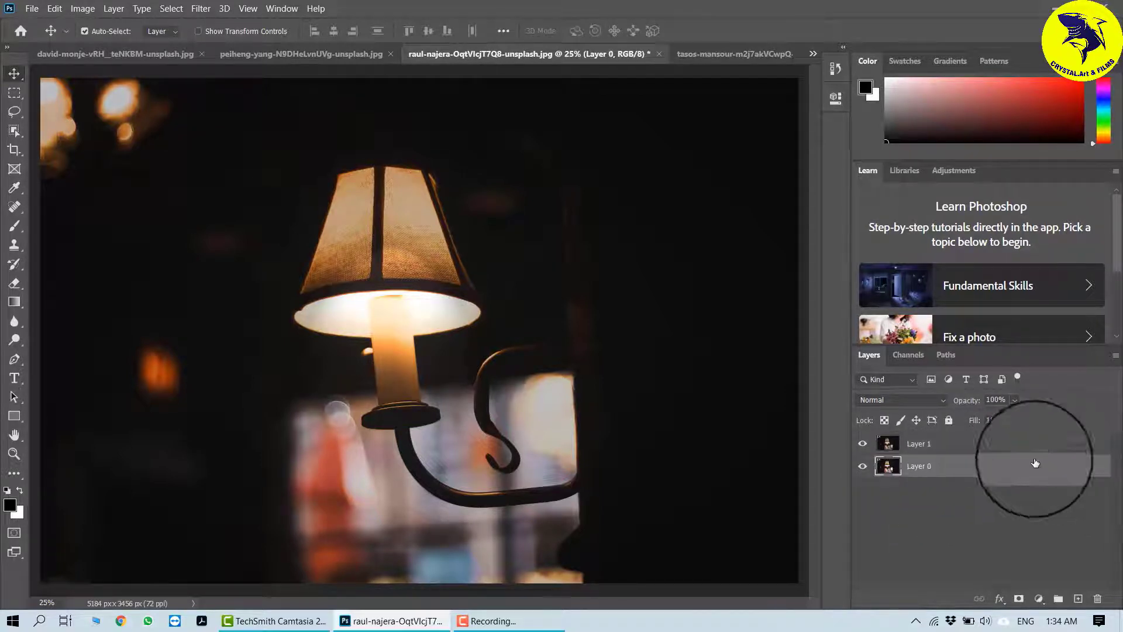
drag(958, 449, 935, 503)
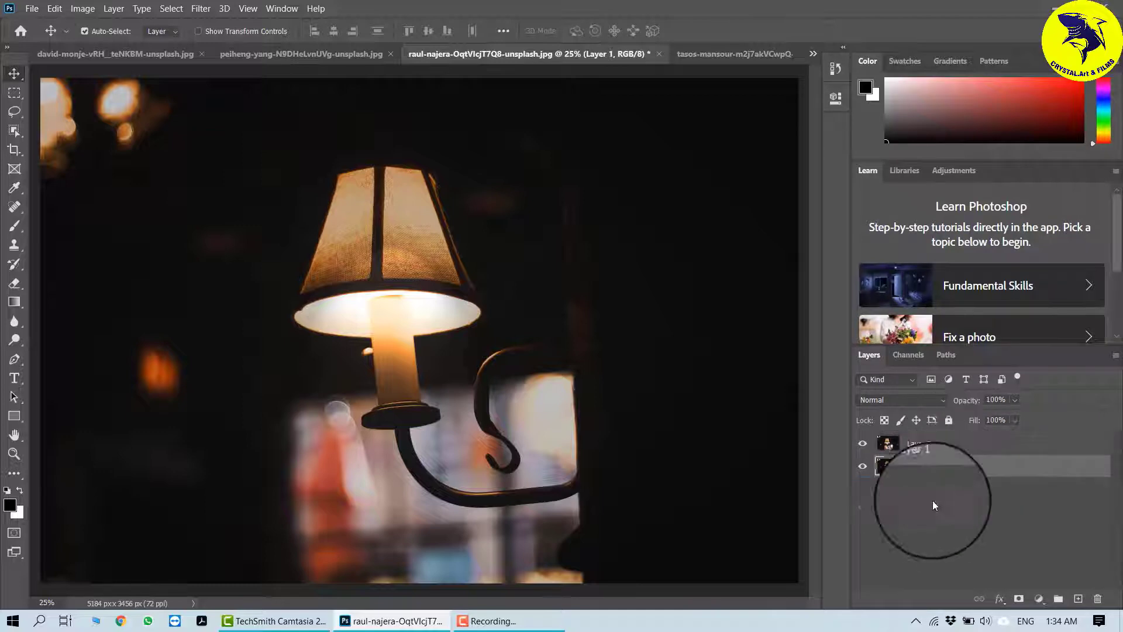
click(931, 445)
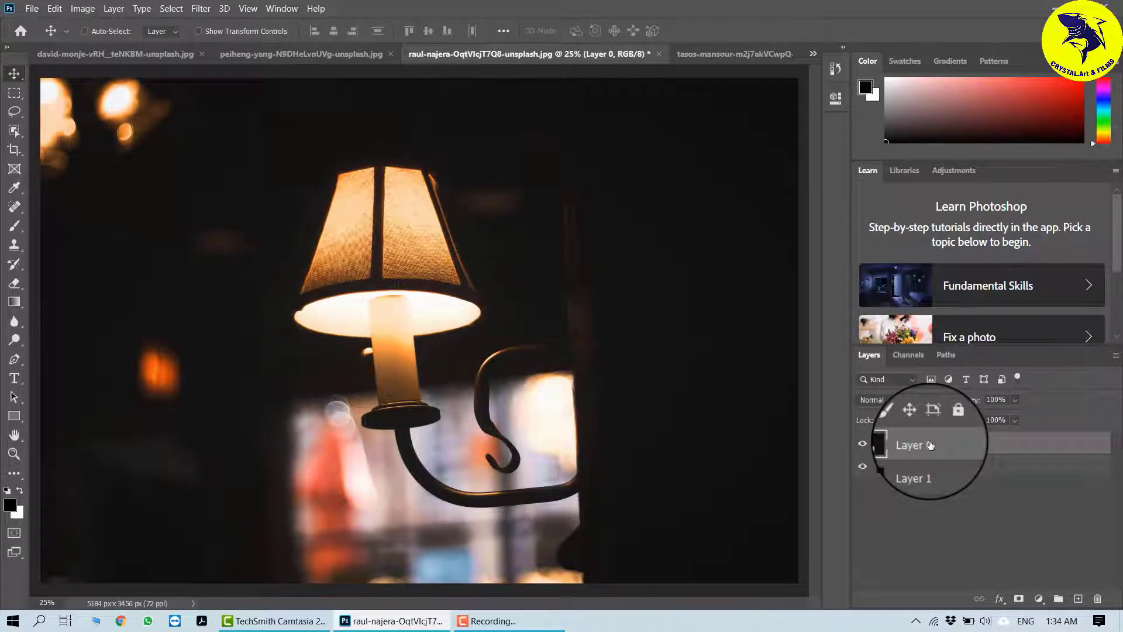
Duplicate Layer 0, show only the copy, and start the Lighting Effects filter on it
key(ctrl+j)
alt+click(866, 451)
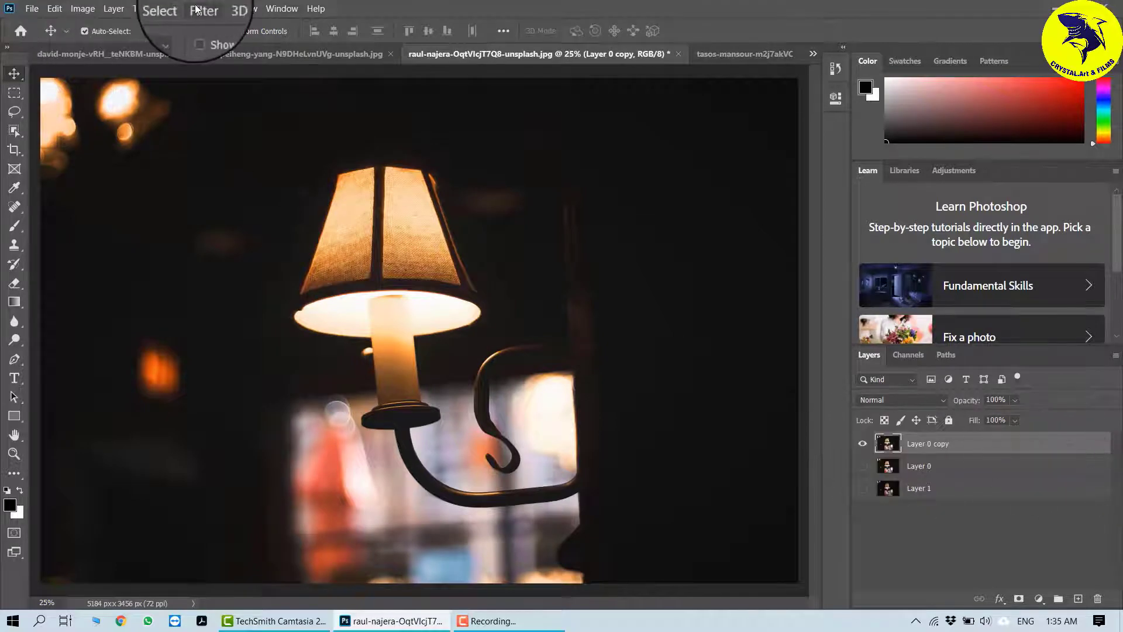
click(198, 8)
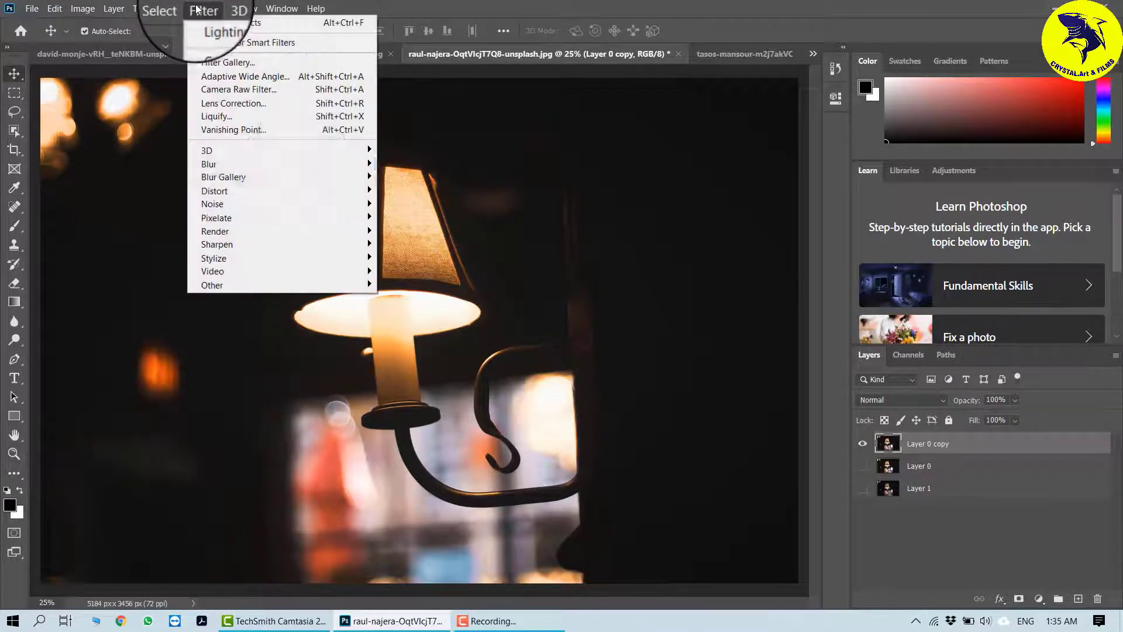
mouse_move(304, 232)
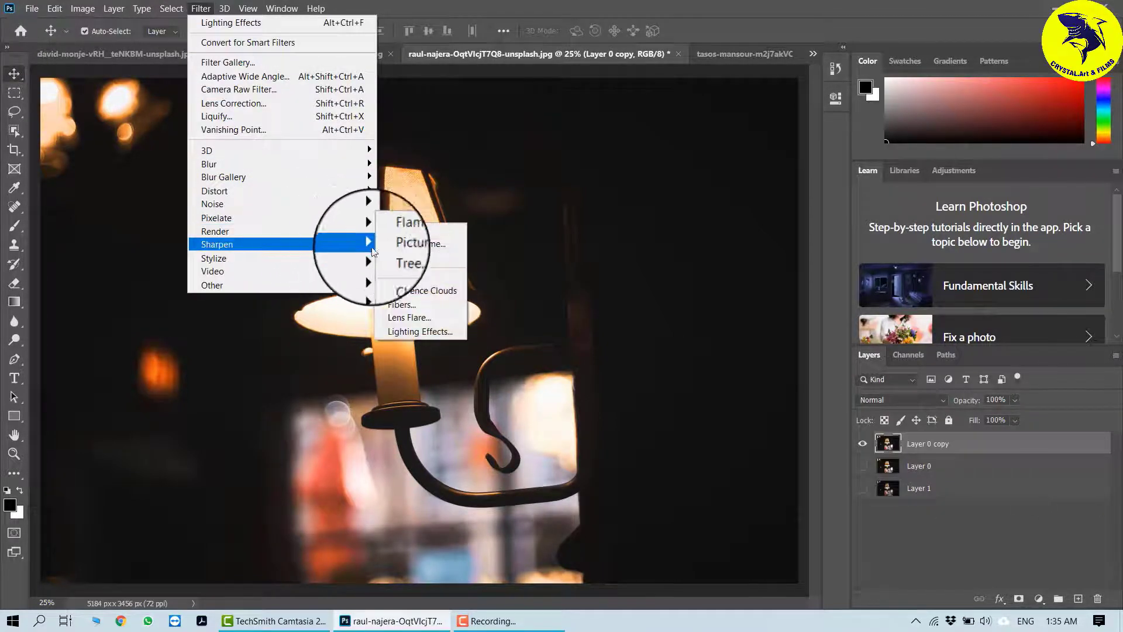
click(421, 333)
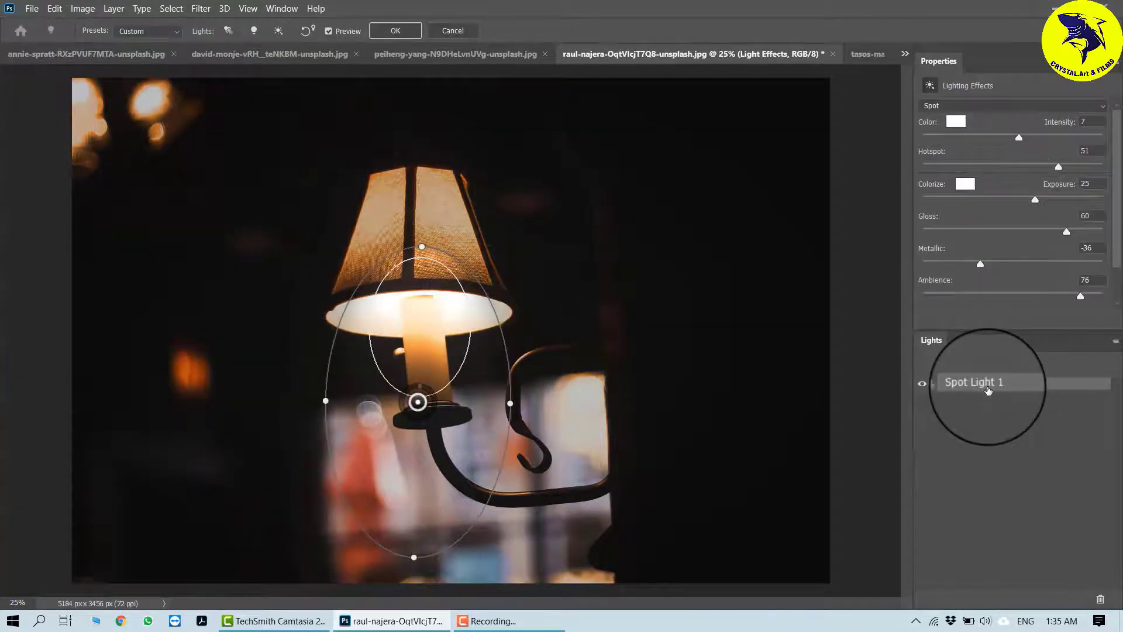
Try the 2 O'clock Spotlight preset at intensity 43, shrinking its light to a narrow slanted ellipse and moving it over the lamp
click(178, 37)
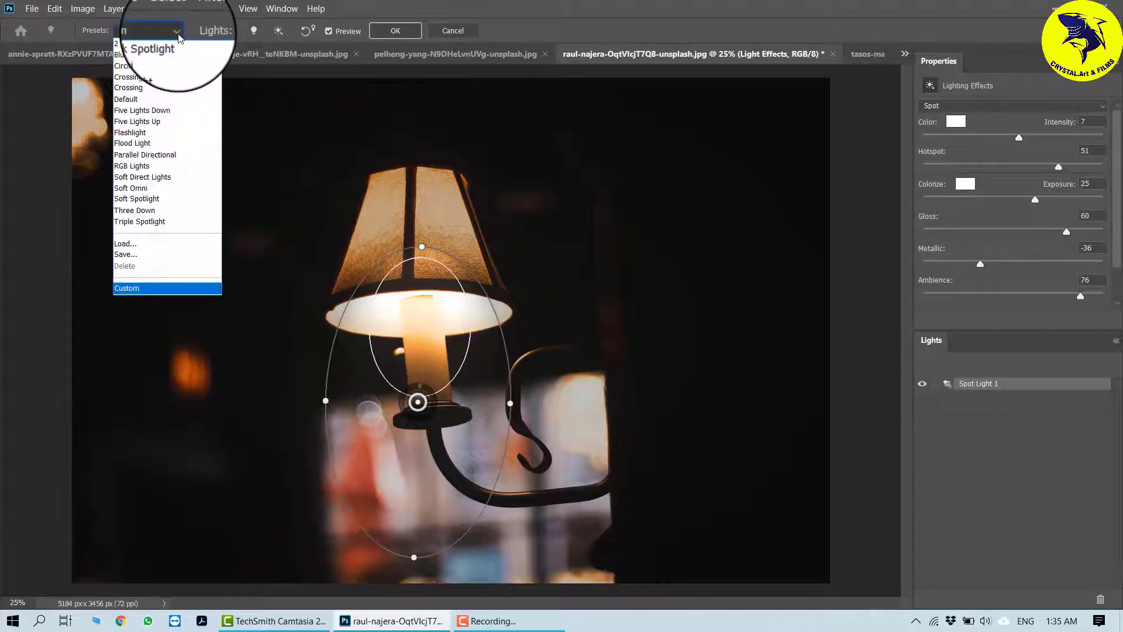
click(147, 41)
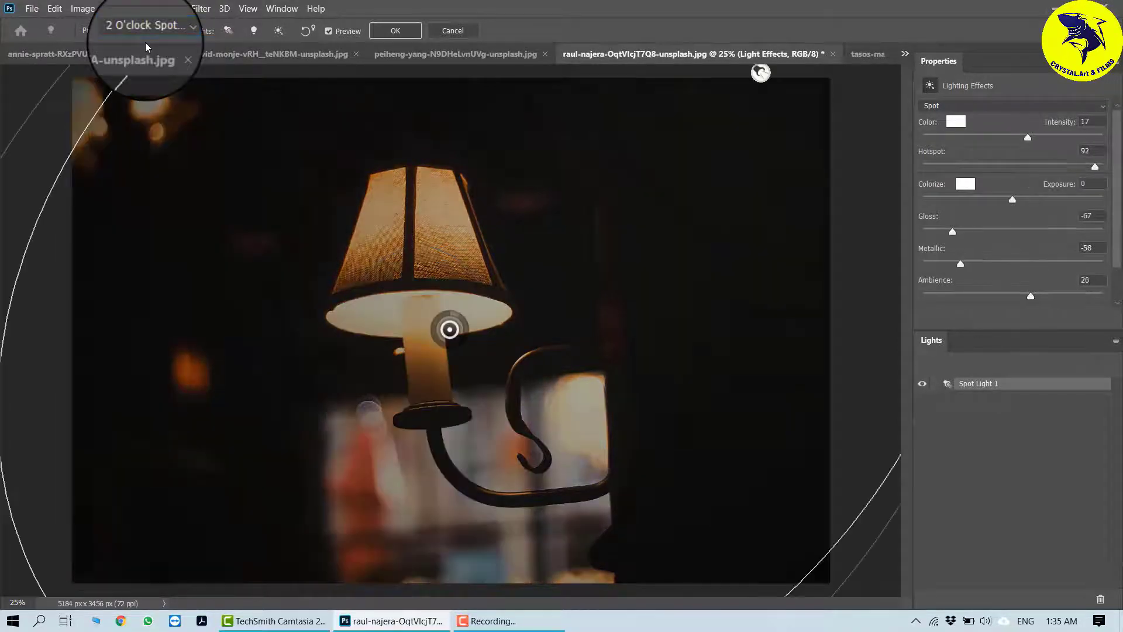
key(ctrl+minus)
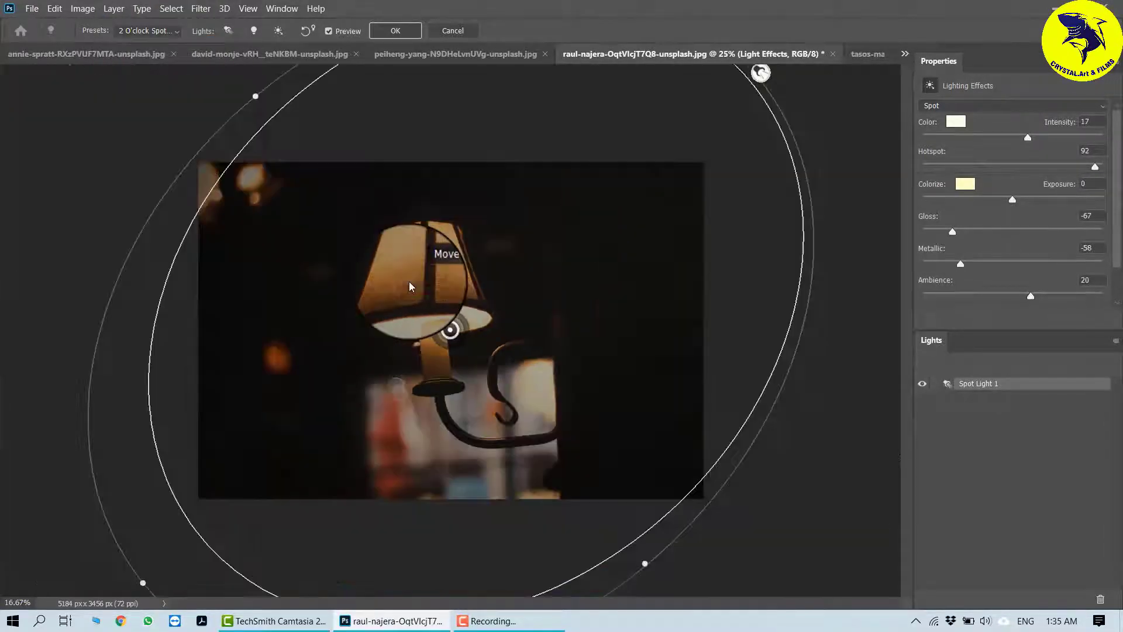
drag(681, 142, 377, 206)
mouse_move(445, 307)
mouse_down()
mouse_move(456, 327)
mouse_move(418, 289)
mouse_move(418, 270)
mouse_move(443, 307)
mouse_up()
drag(454, 268, 586, 272)
drag(560, 314, 467, 316)
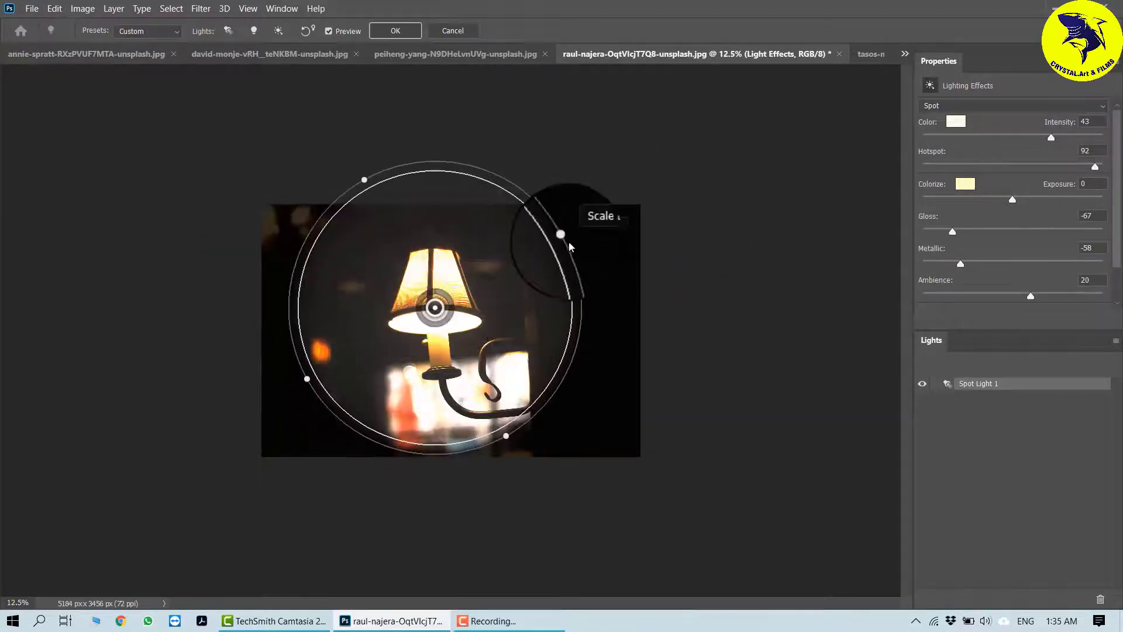
drag(564, 238, 485, 267)
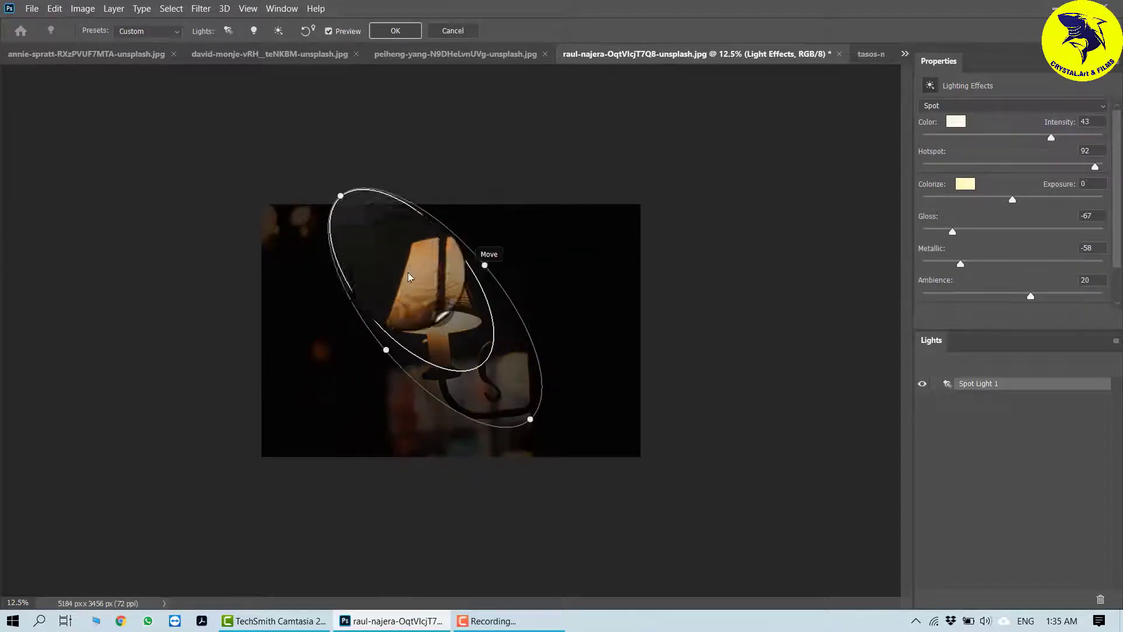
drag(410, 277, 434, 314)
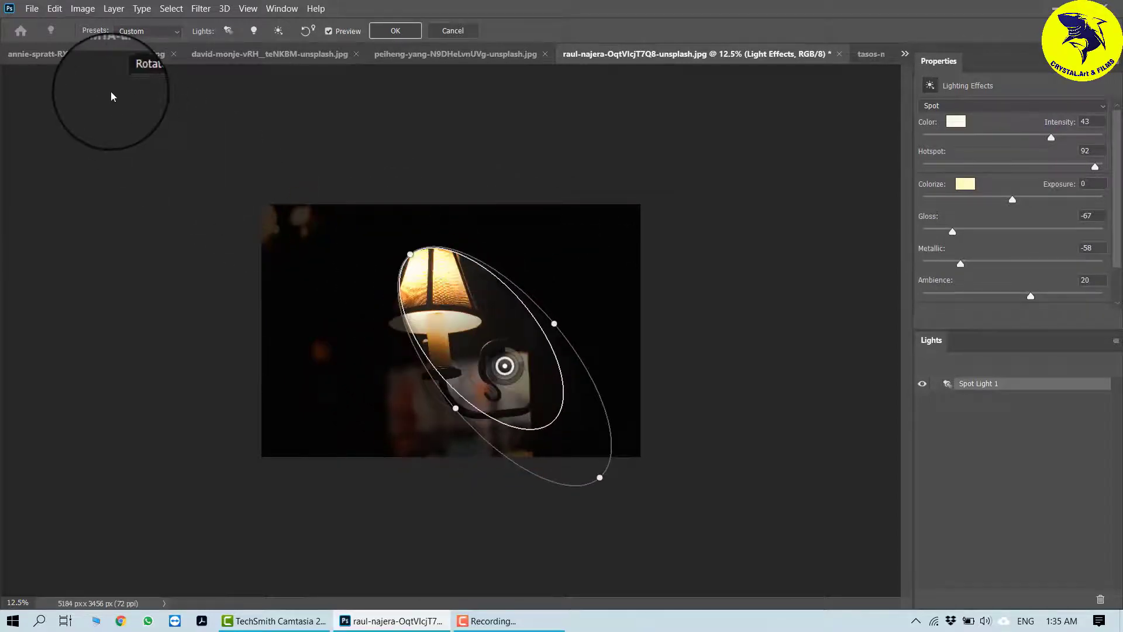
Choose the Circle Of Light preset and reposition the white and blue spot lights around the lamp's candle base
click(177, 35)
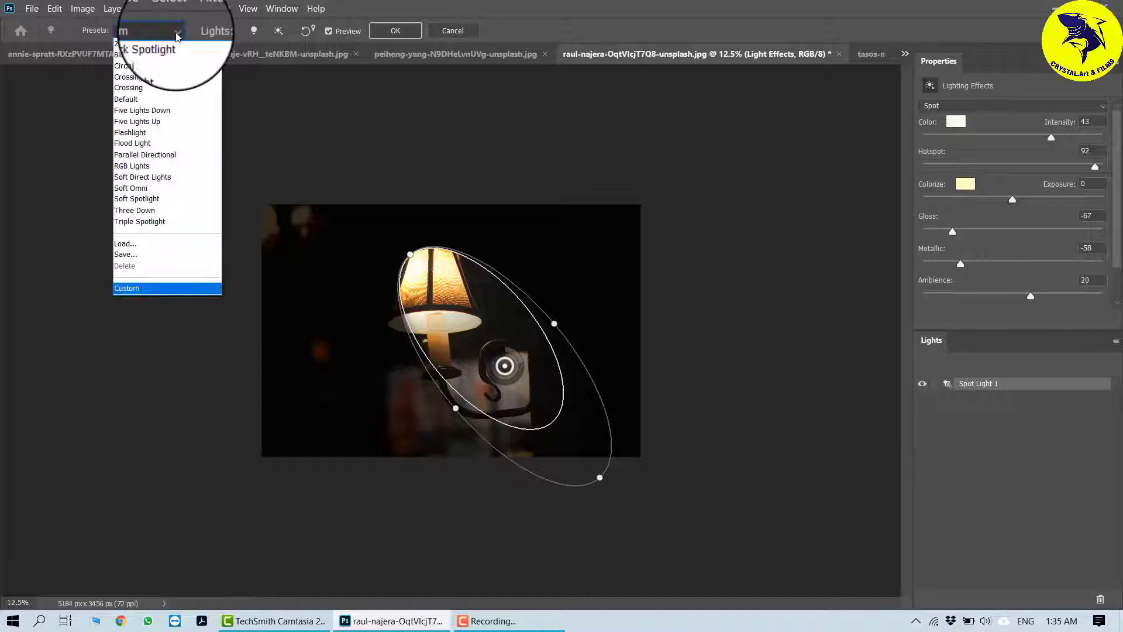
click(150, 67)
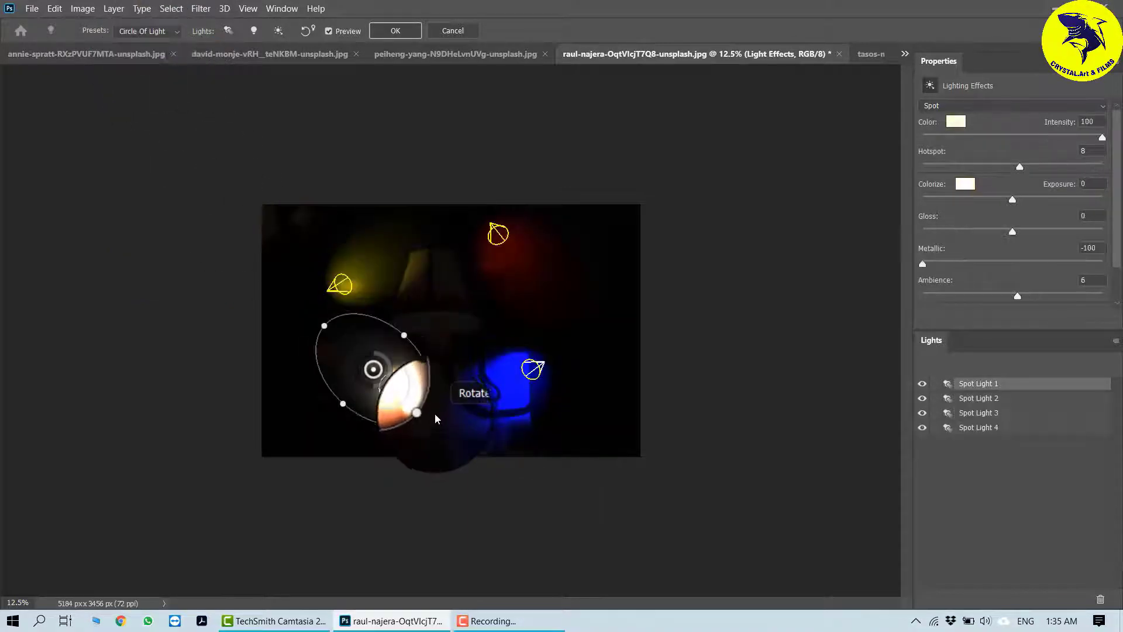
drag(405, 396, 481, 420)
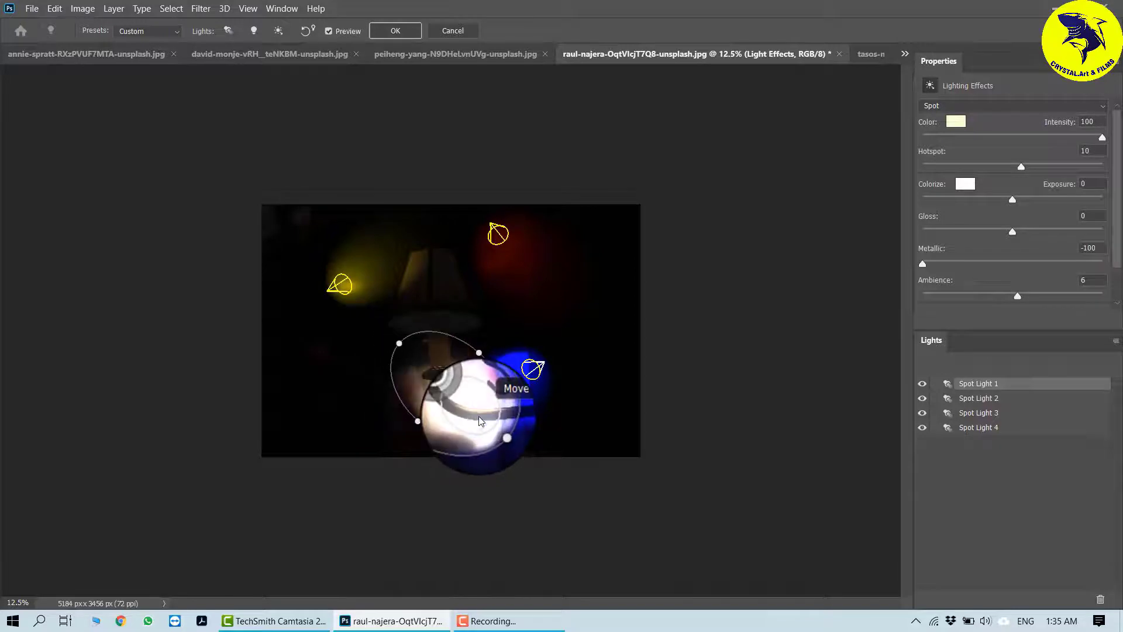
click(541, 374)
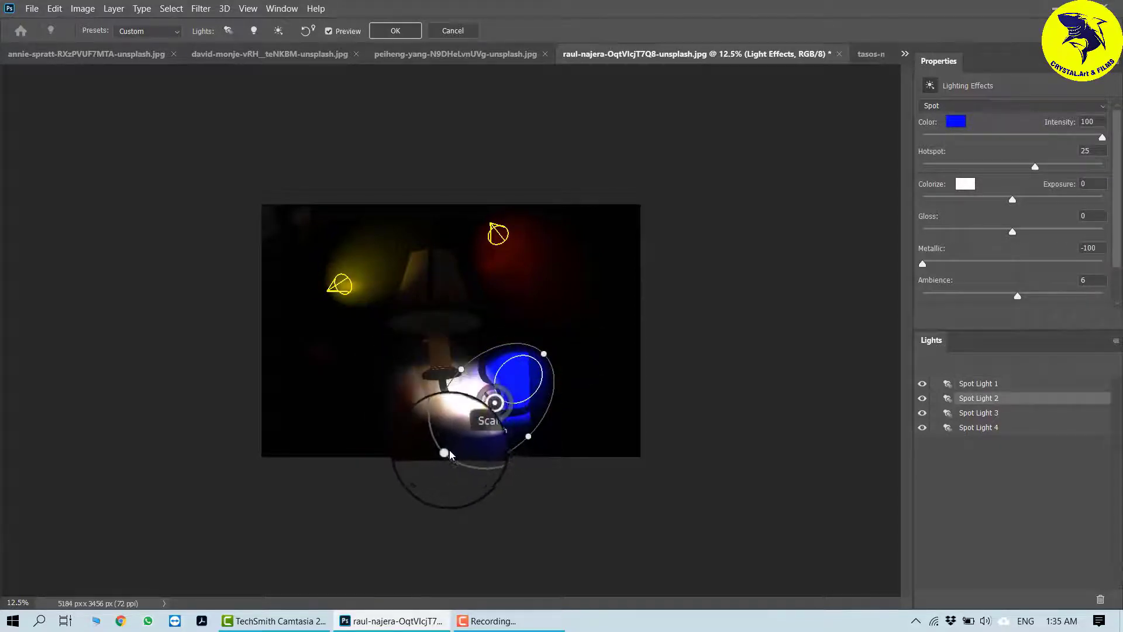
drag(546, 451, 501, 352)
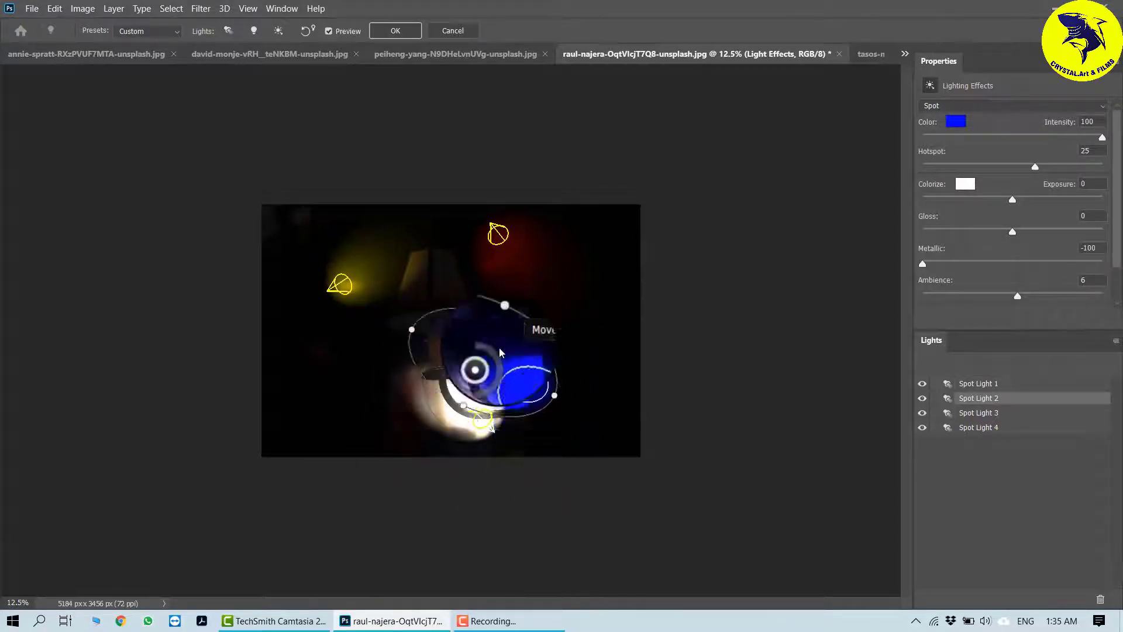
click(482, 419)
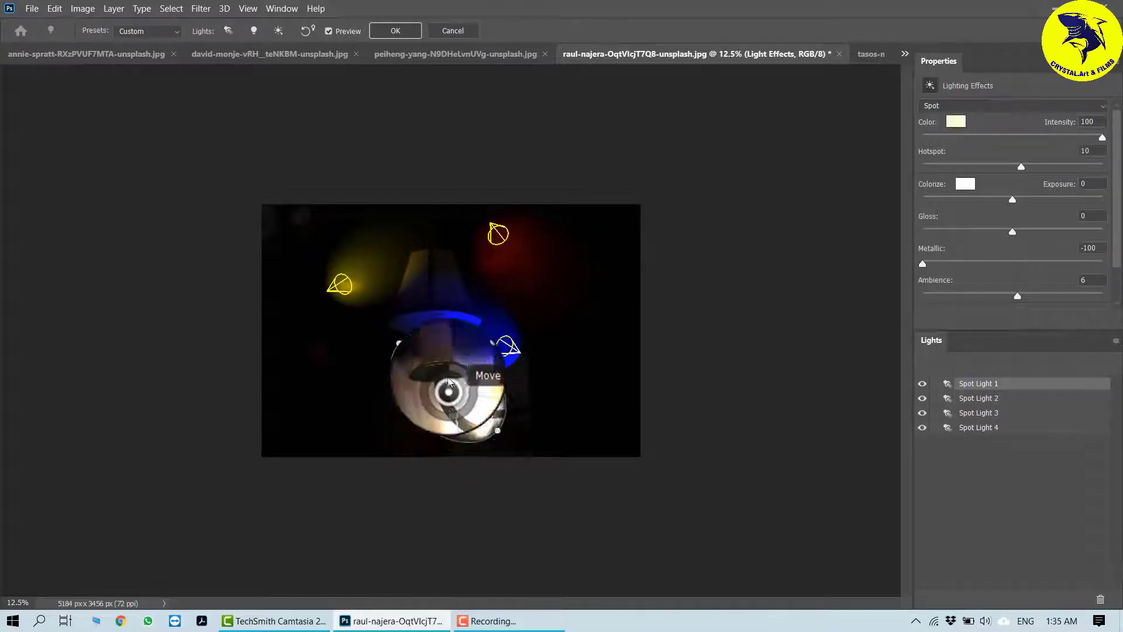
drag(487, 427, 469, 386)
Rotate and move the red and yellow spot lights so they fall on the right and left halves of the lampshade
click(487, 228)
drag(605, 319, 461, 309)
drag(585, 251, 486, 274)
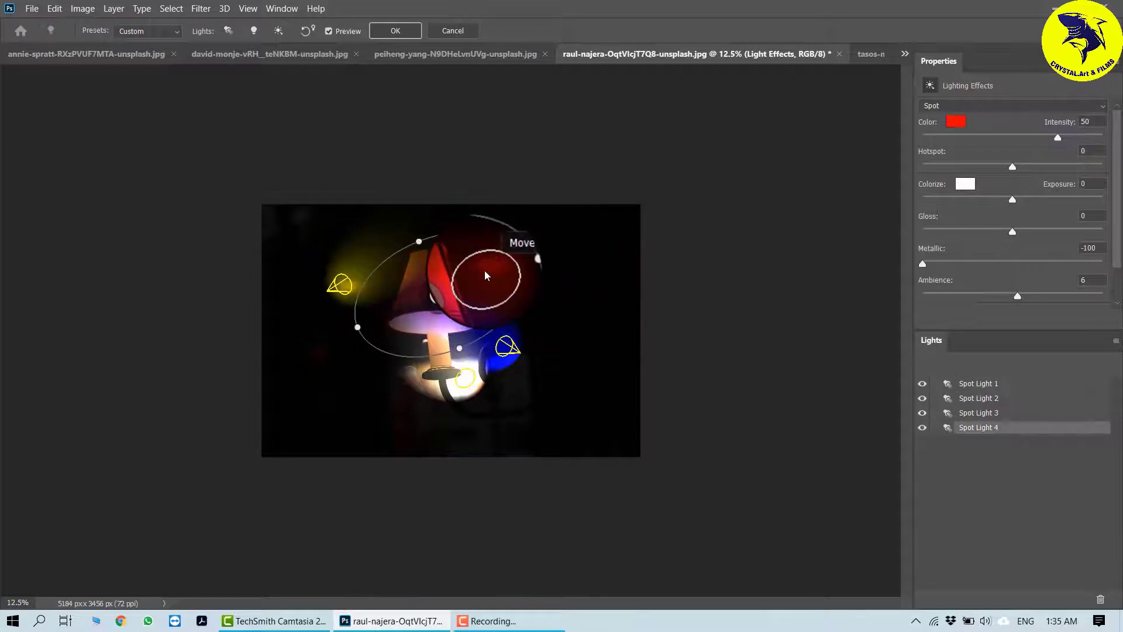
click(340, 285)
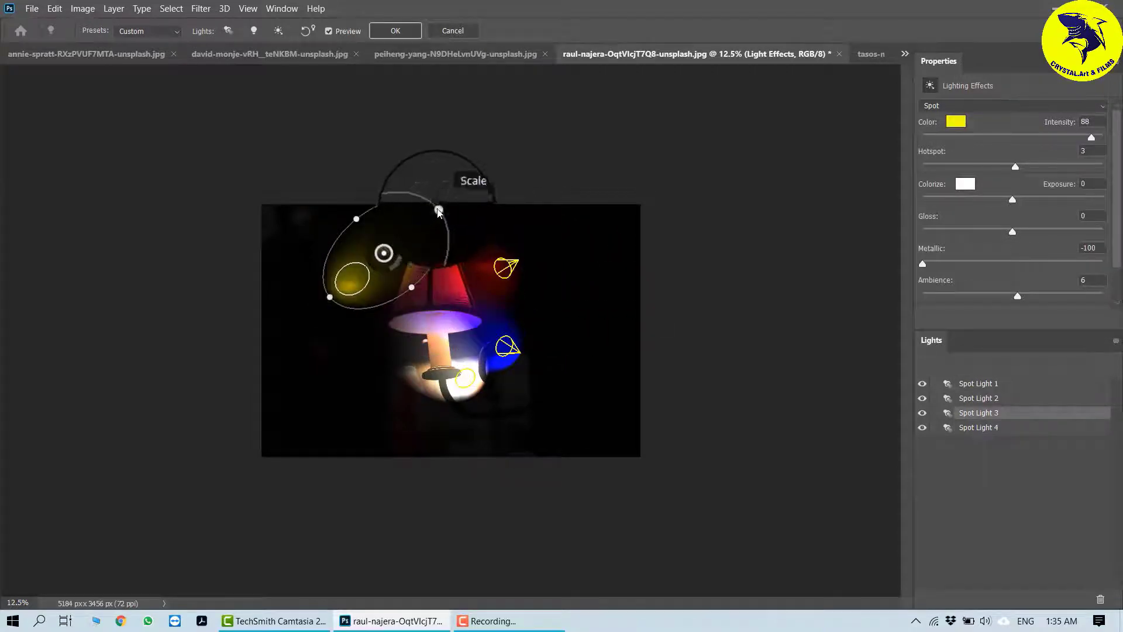
drag(439, 210, 451, 312)
drag(337, 212, 389, 275)
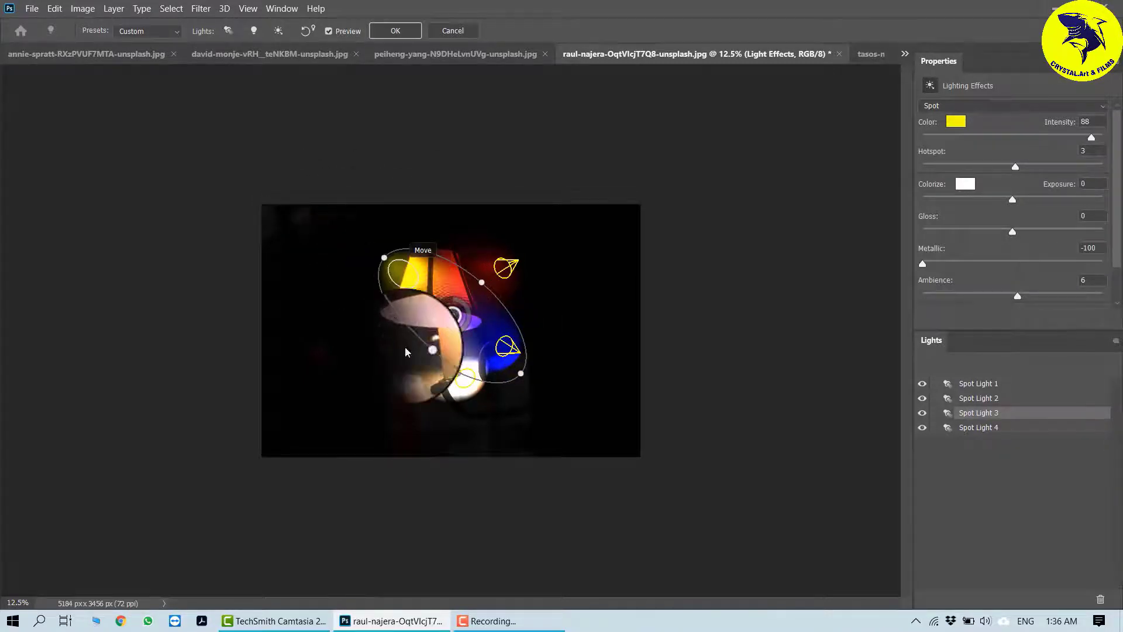
Shift the white spot light to the left of the candle base and apply the four-light effect
click(466, 382)
drag(464, 384, 437, 386)
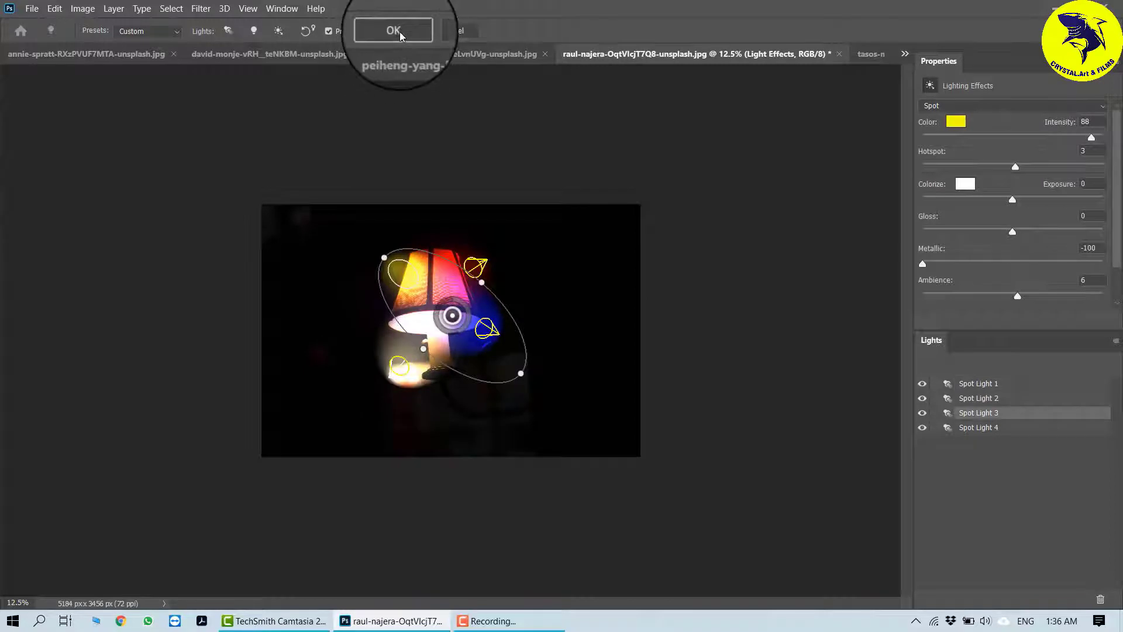
click(400, 34)
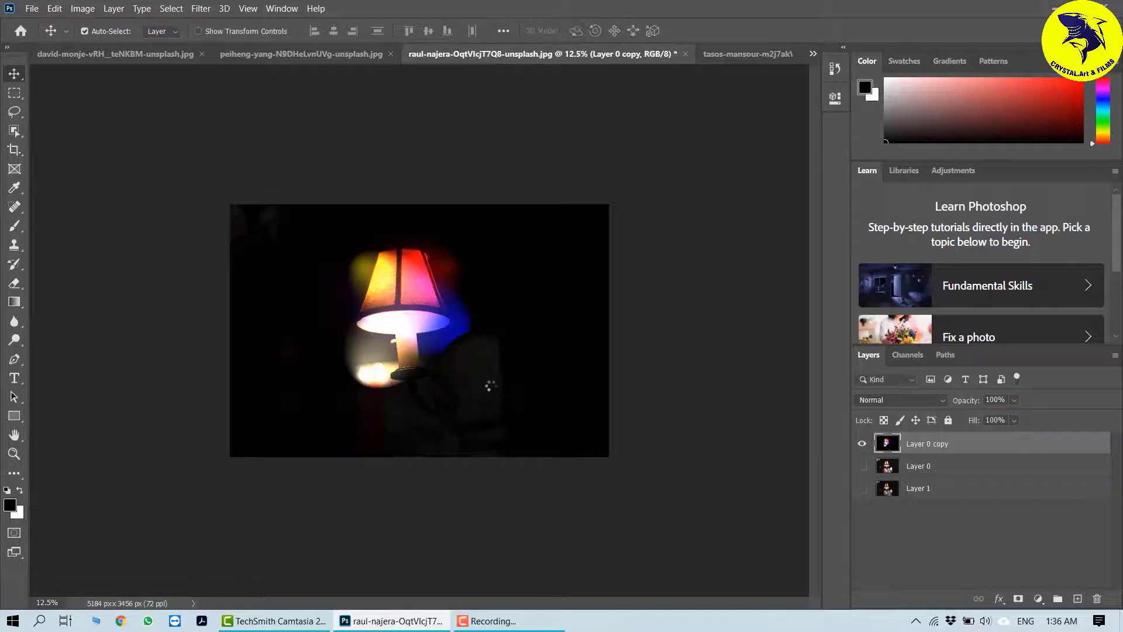
Move the coloured-light layer to the bottom of the stack and start Lighting Effects on a new, solely visible copy of Layer 0
drag(407, 318, 420, 239)
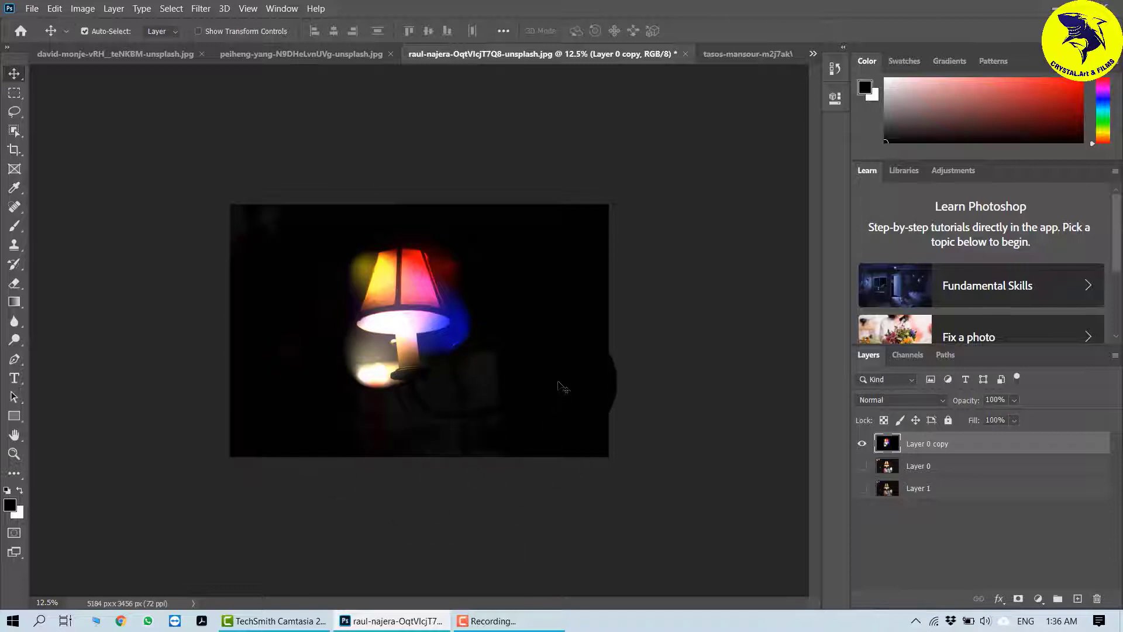
drag(895, 444, 895, 496)
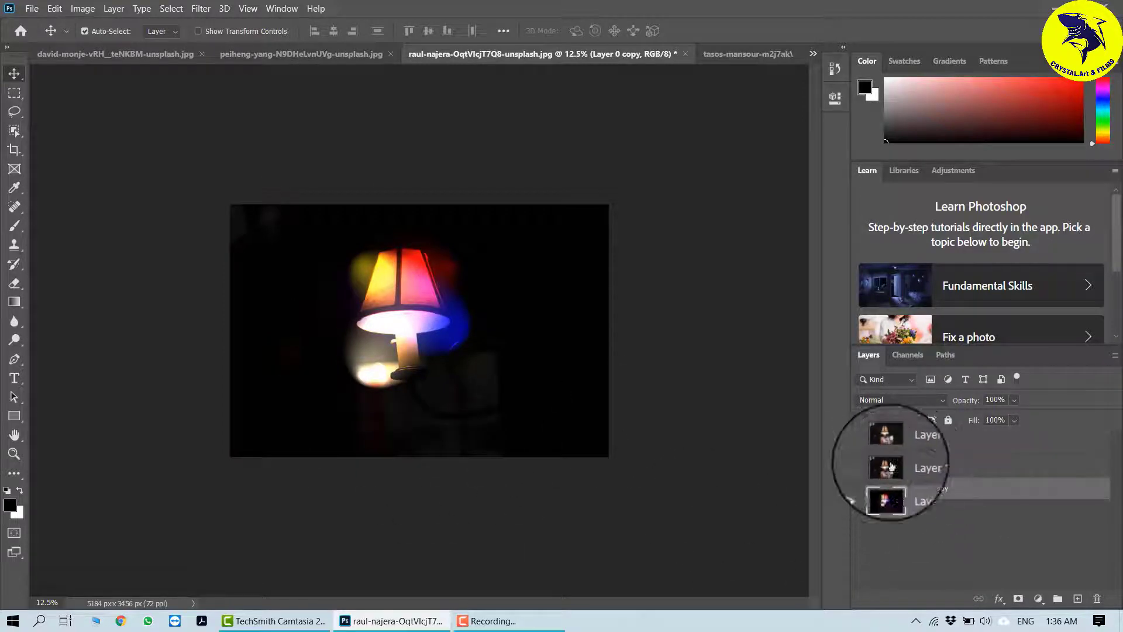
click(923, 447)
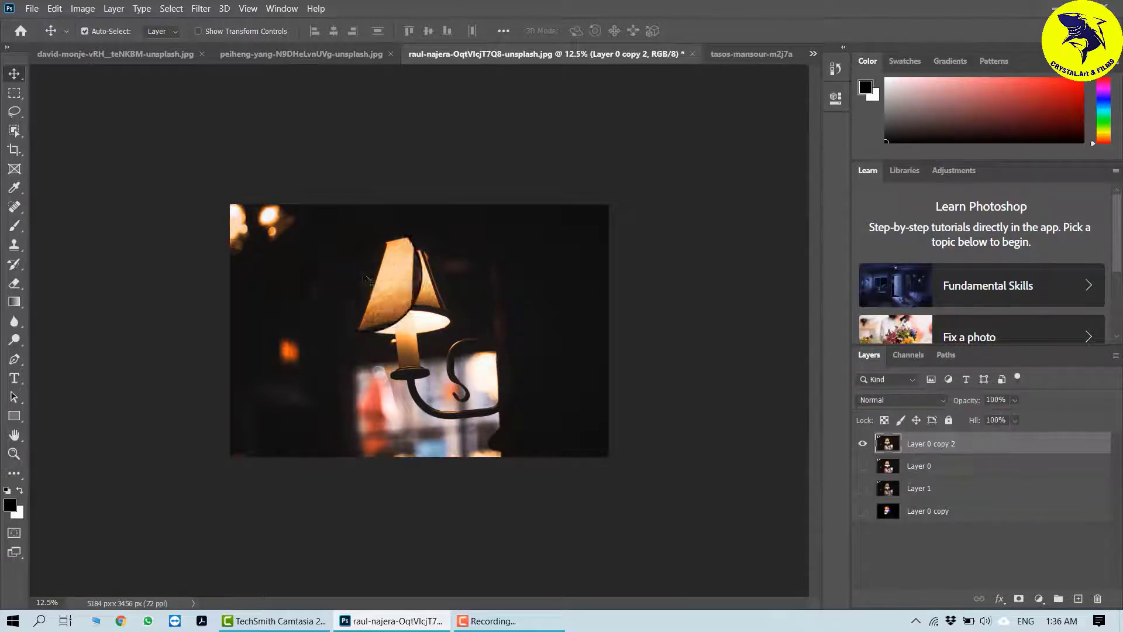
click(194, 10)
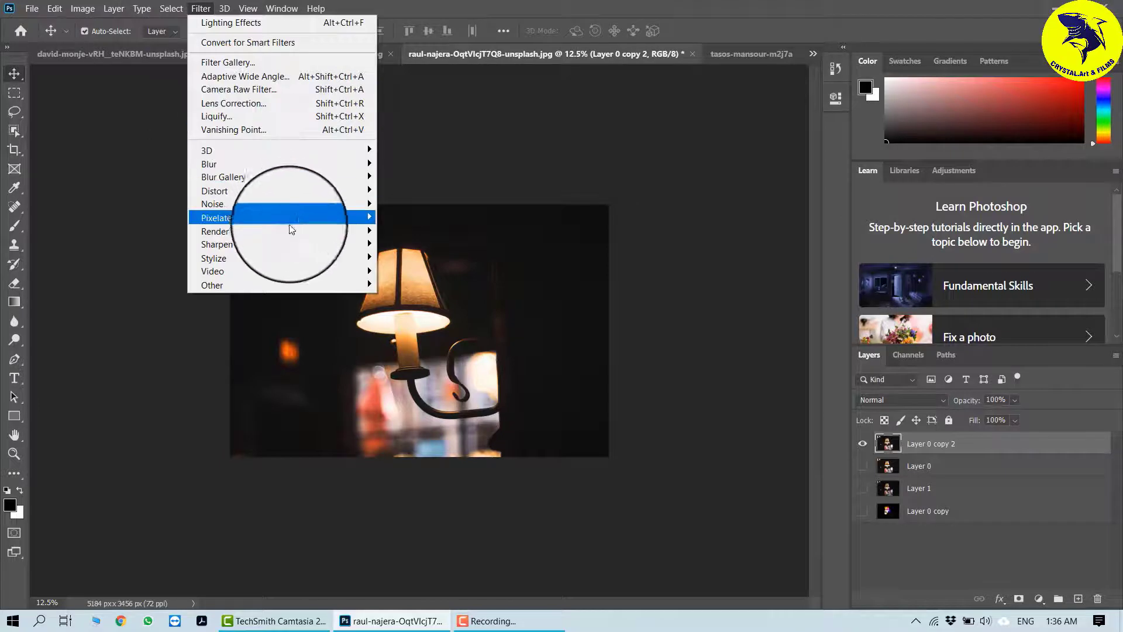
mouse_move(293, 231)
click(439, 332)
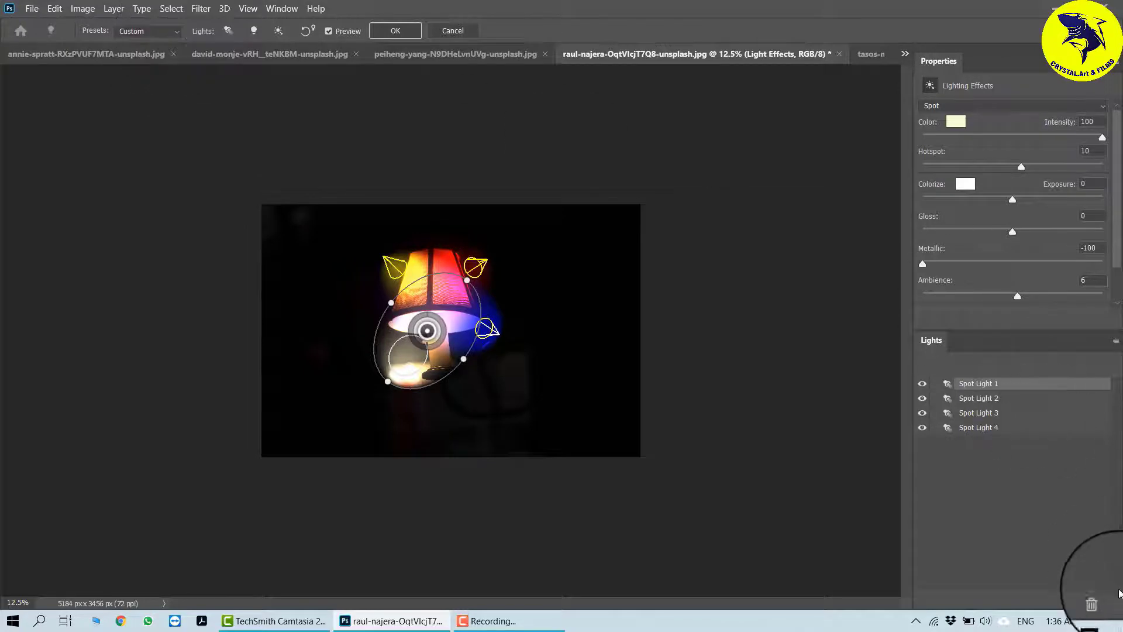
Delete the white, blue and yellow spot lights, keeping only the red one on the lampshade
click(1102, 602)
click(1102, 602)
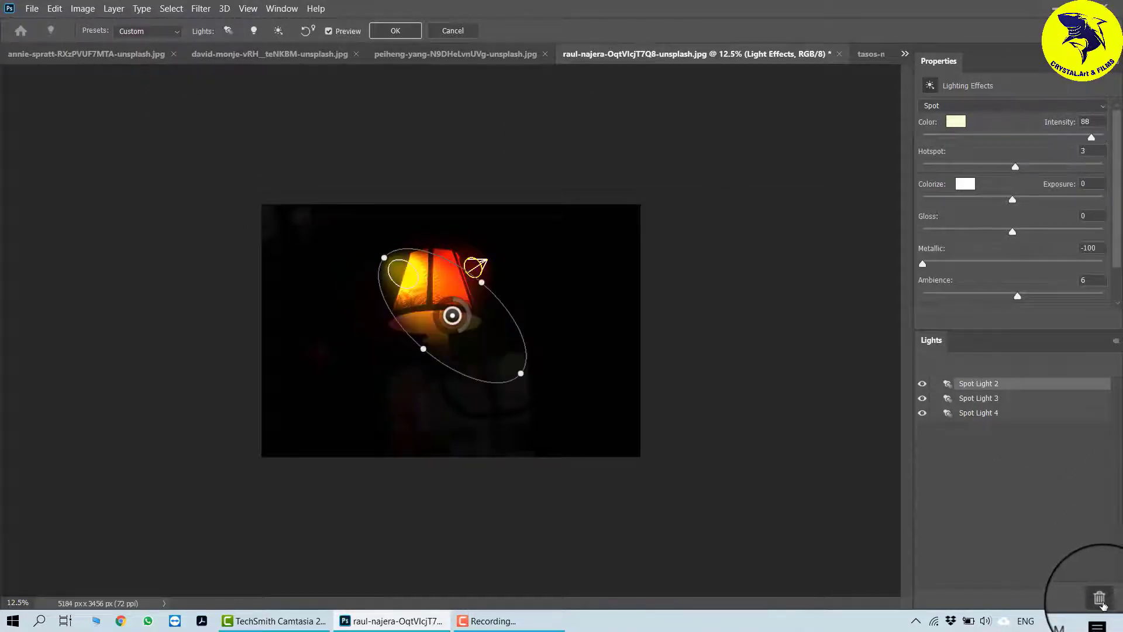
click(1101, 603)
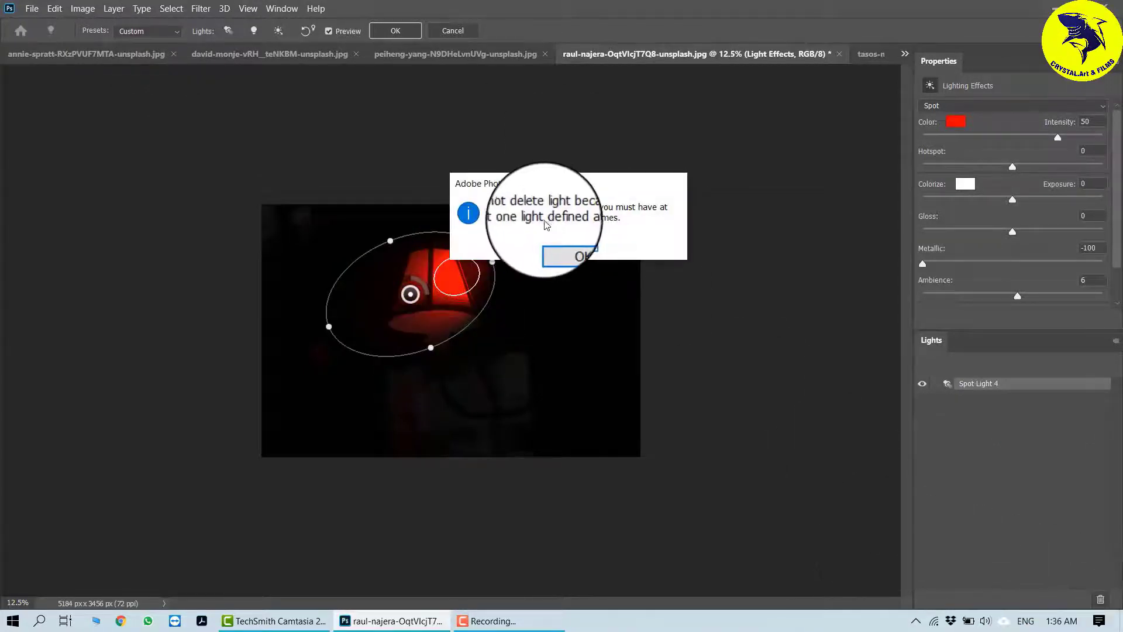
click(572, 243)
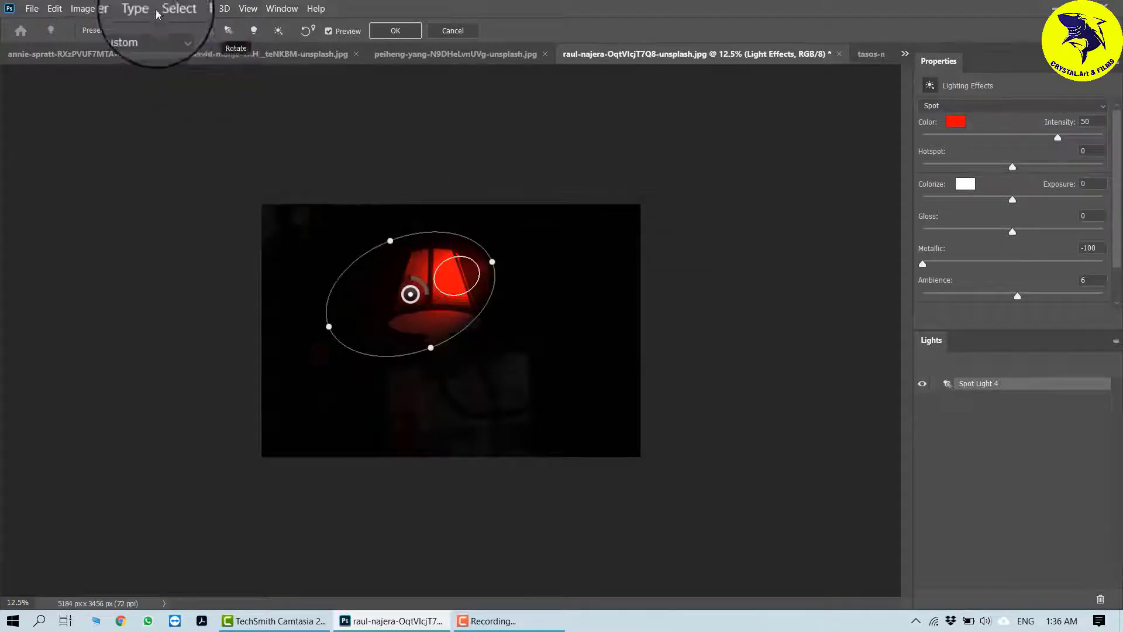
Try the Crossing Down lighting preset on the lamp photo and shift its second spot light closer to the lamp
click(177, 34)
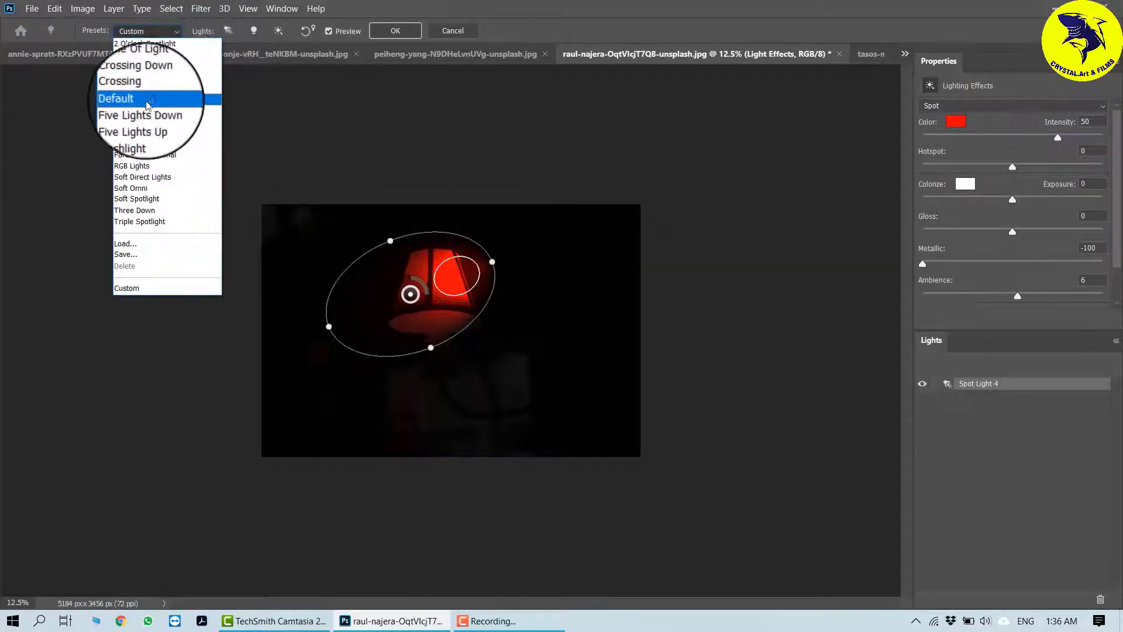
click(128, 84)
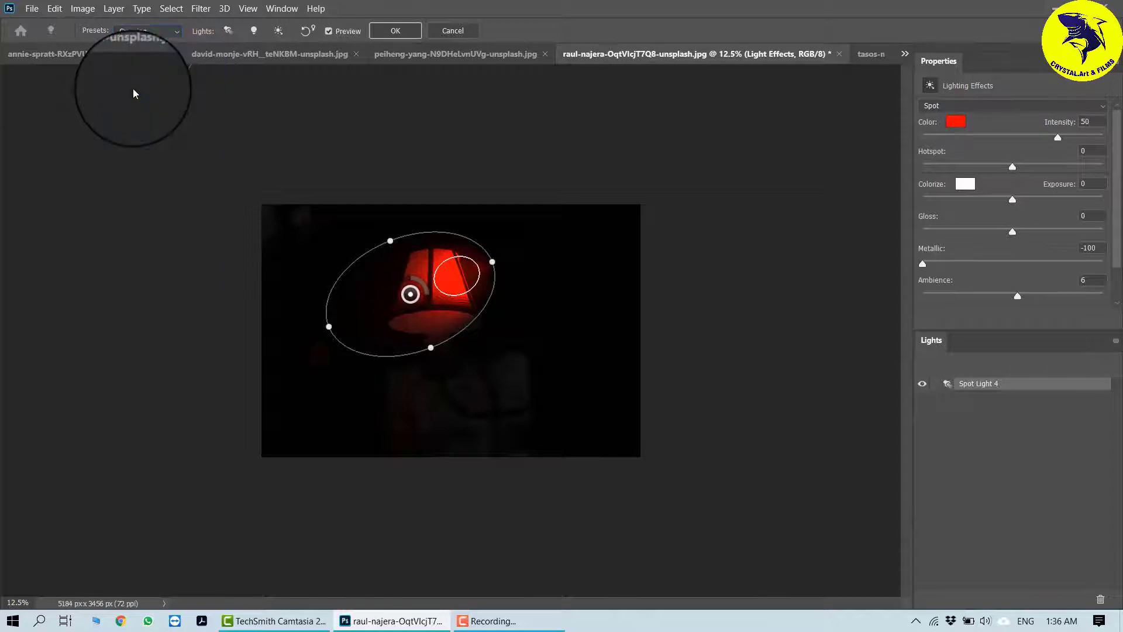
drag(454, 322, 646, 245)
click(994, 398)
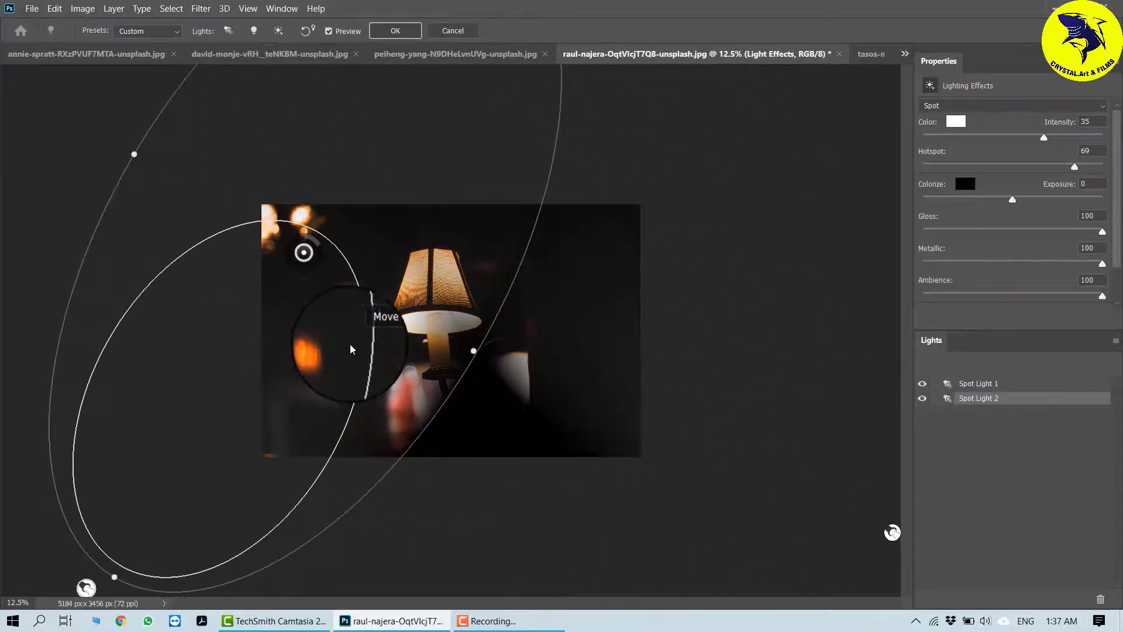
drag(351, 350, 399, 336)
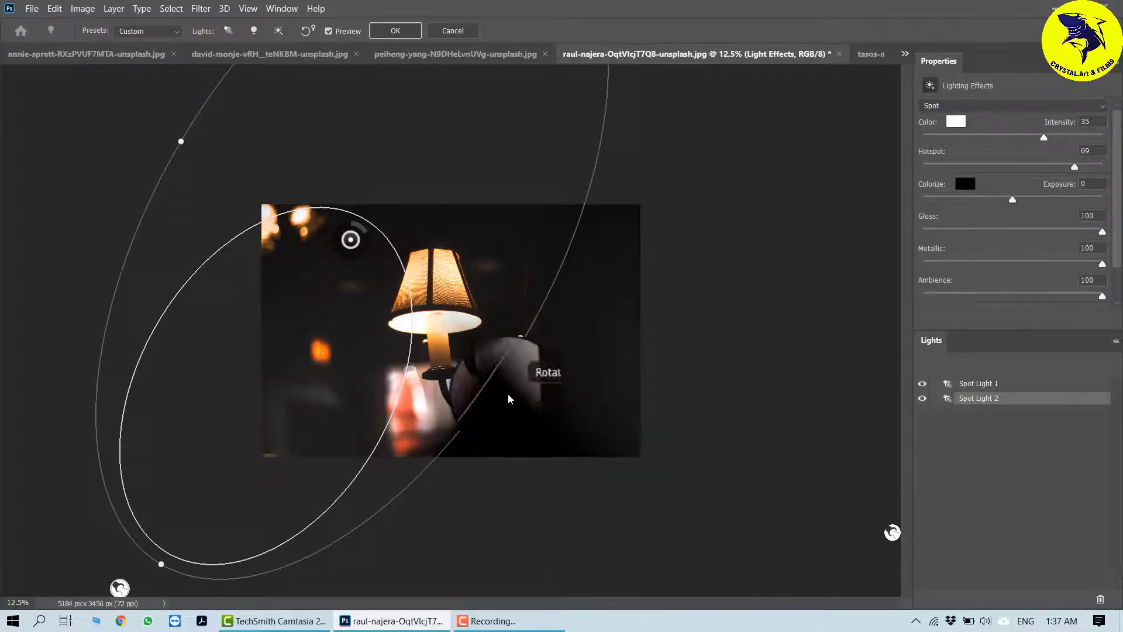
Try the RGB Lights preset on the lamp photo
click(149, 31)
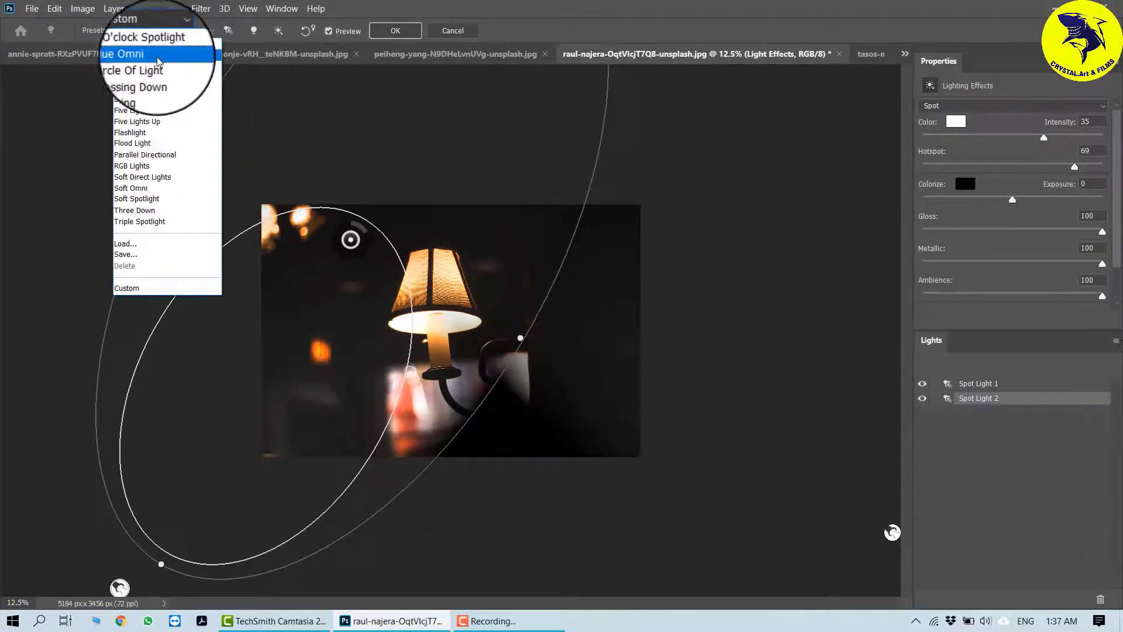
click(138, 170)
drag(607, 476, 609, 482)
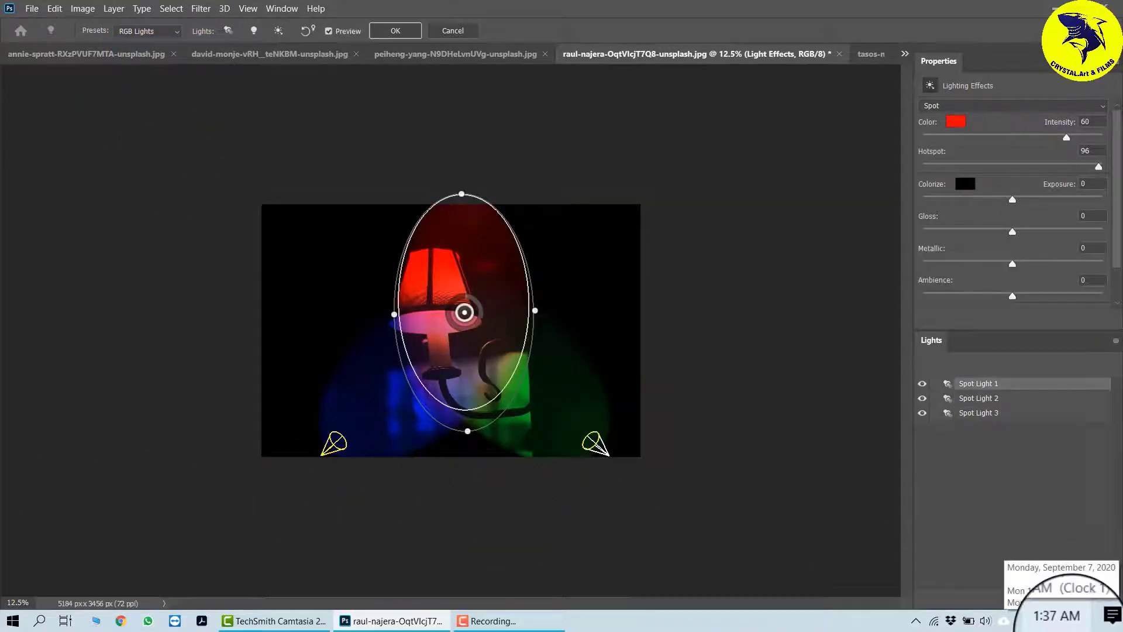
Switch to the Soft Omni preset and move its point light onto the lamp just below the shade
click(149, 31)
click(132, 187)
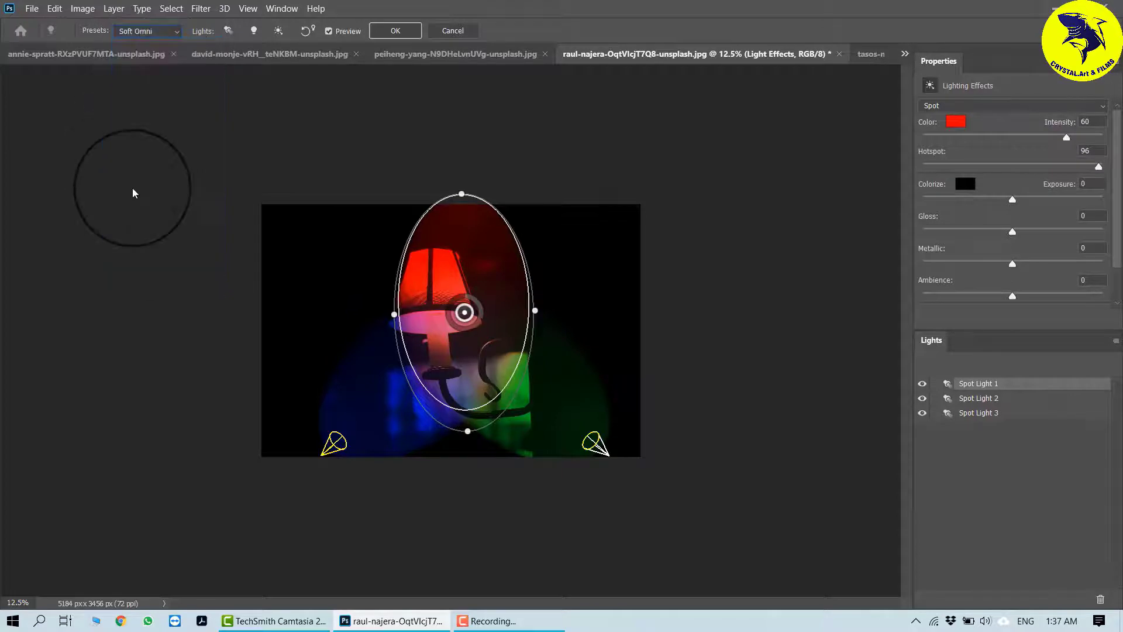
drag(448, 229, 446, 320)
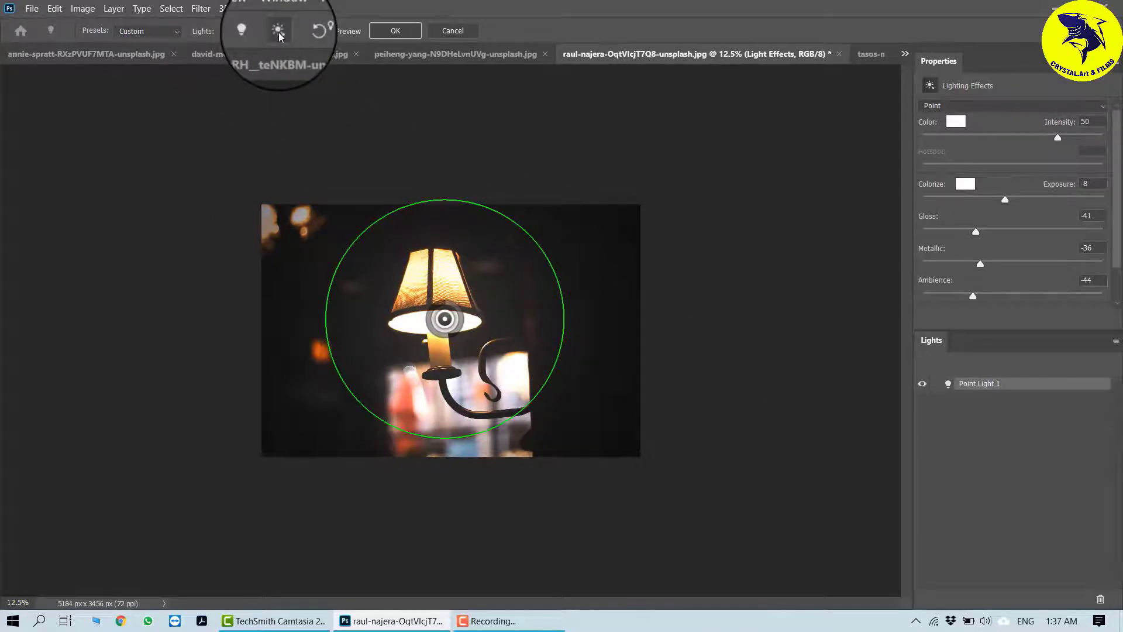
Add an infinite light to the lamp photo, rotate it to different directions and set the ambience to 100
click(279, 33)
drag(536, 246, 465, 226)
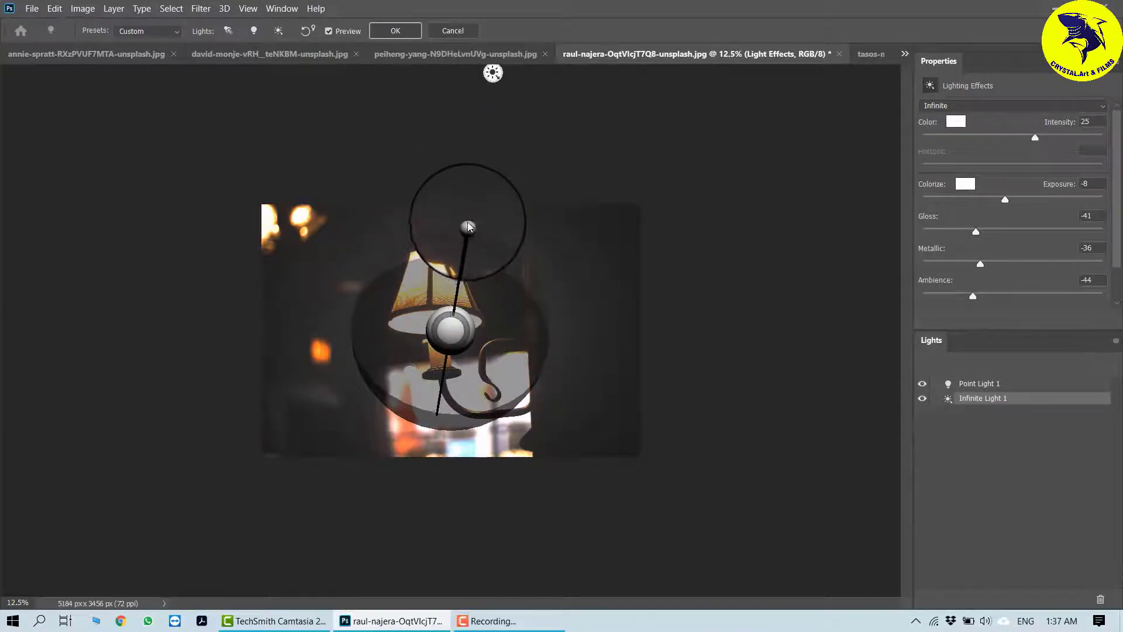
drag(468, 227, 225, 262)
mouse_move(483, 267)
mouse_down()
mouse_move(554, 261)
mouse_move(624, 294)
mouse_move(659, 201)
mouse_move(667, 228)
mouse_move(663, 145)
mouse_up()
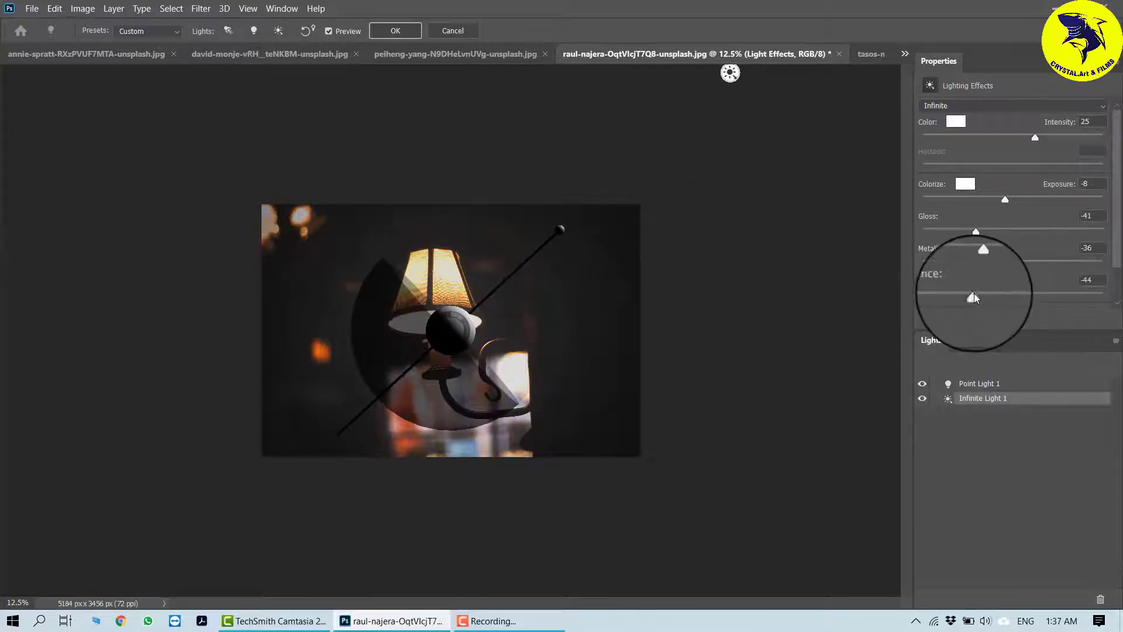
drag(973, 297, 1094, 297)
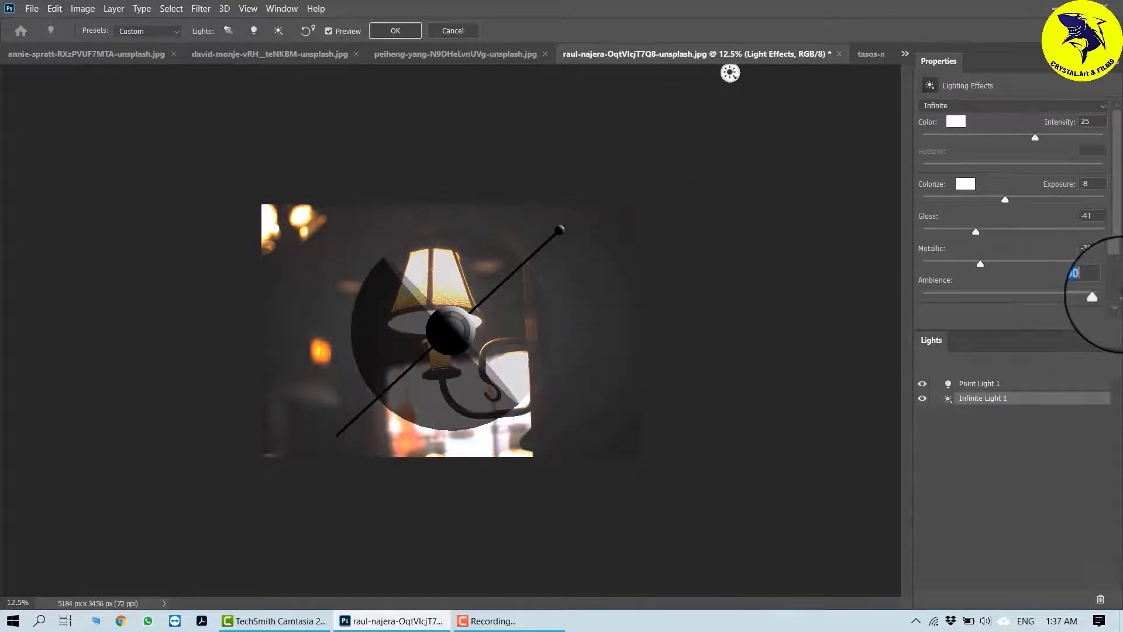
mouse_move(560, 232)
mouse_down()
mouse_move(476, 281)
mouse_move(460, 304)
mouse_move(587, 233)
mouse_move(406, 163)
mouse_move(412, 176)
mouse_up()
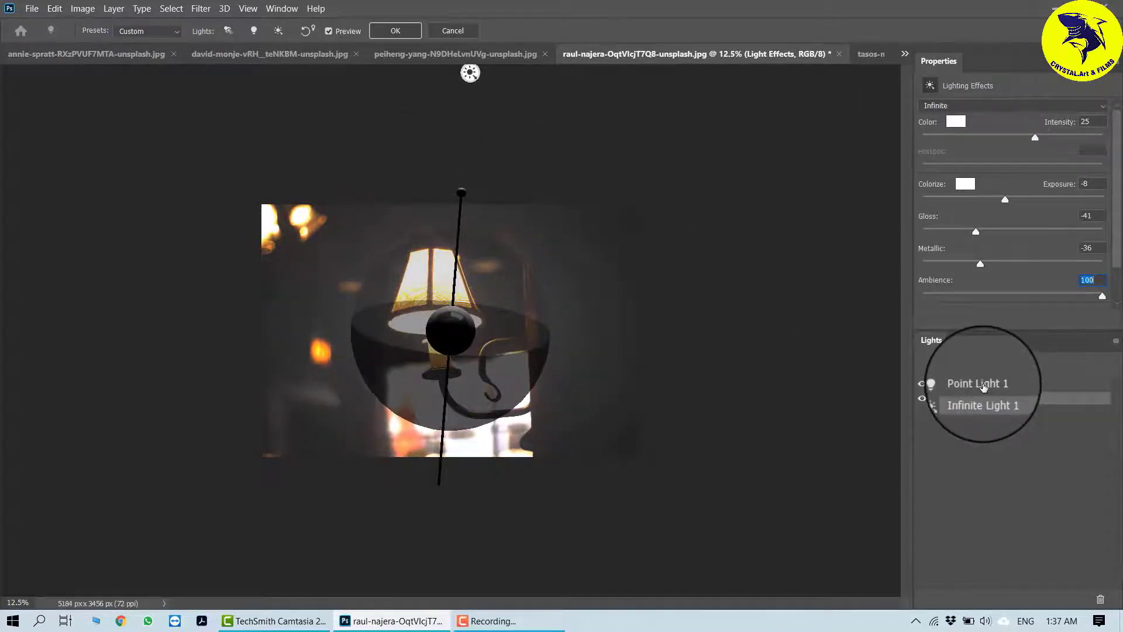
Hide the point light and rotate the infinite light so it tilts toward the upper right of the lamp
click(983, 385)
click(928, 385)
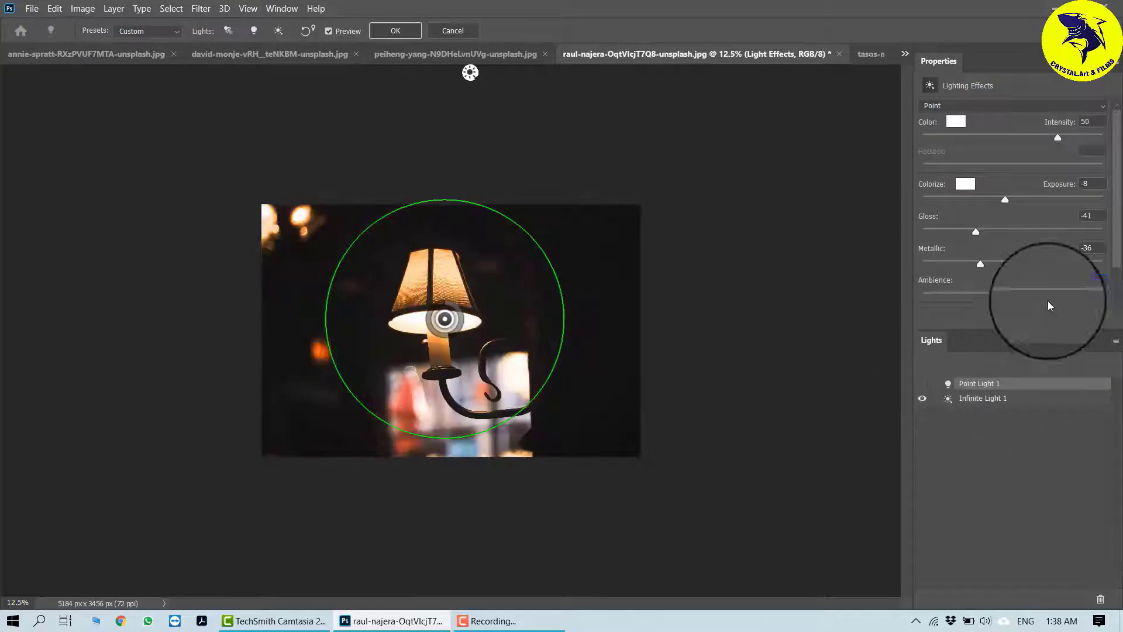
click(1030, 400)
drag(452, 142, 519, 326)
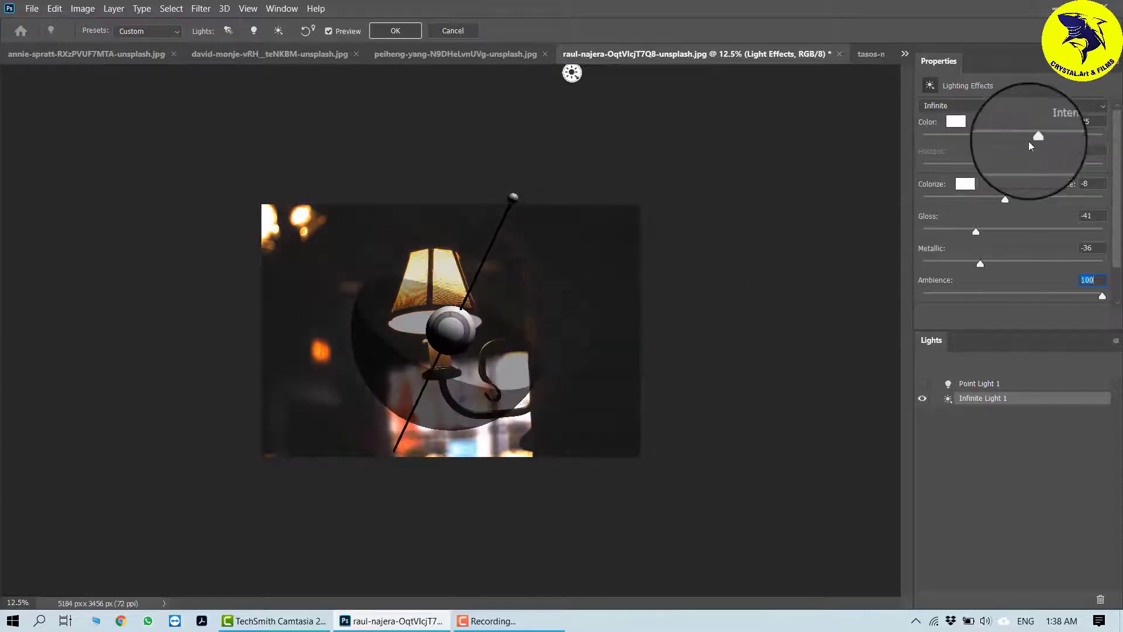
Set the infinite light to intensity 75, exposure 23 and gloss -19, tilt it to the upper left and apply the effect
drag(1036, 139, 1071, 136)
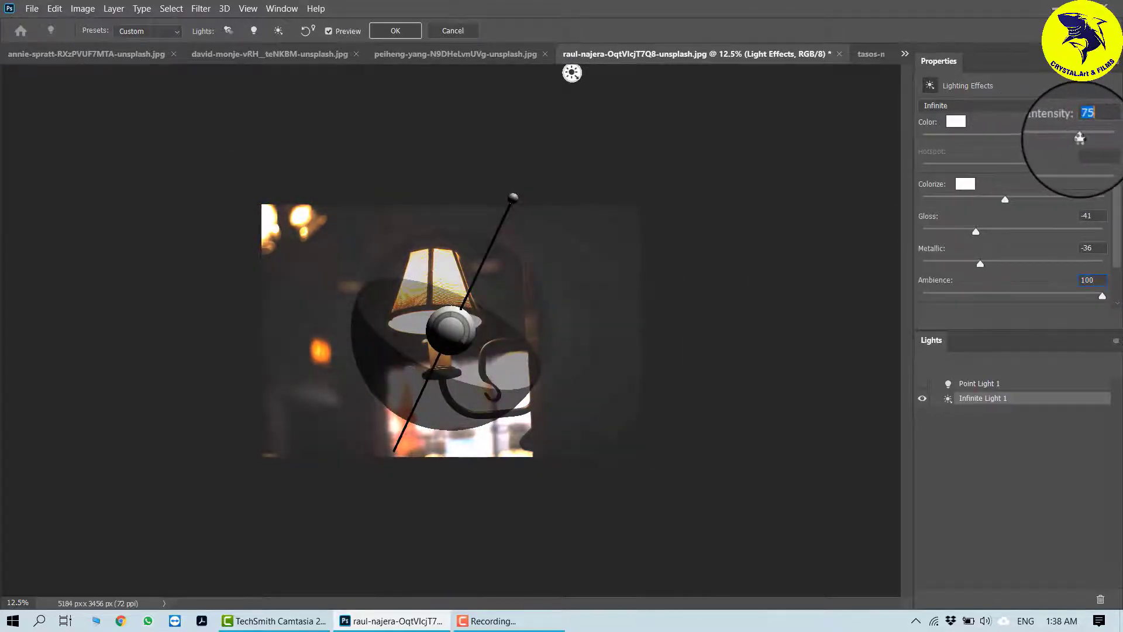
drag(1006, 199, 1024, 201)
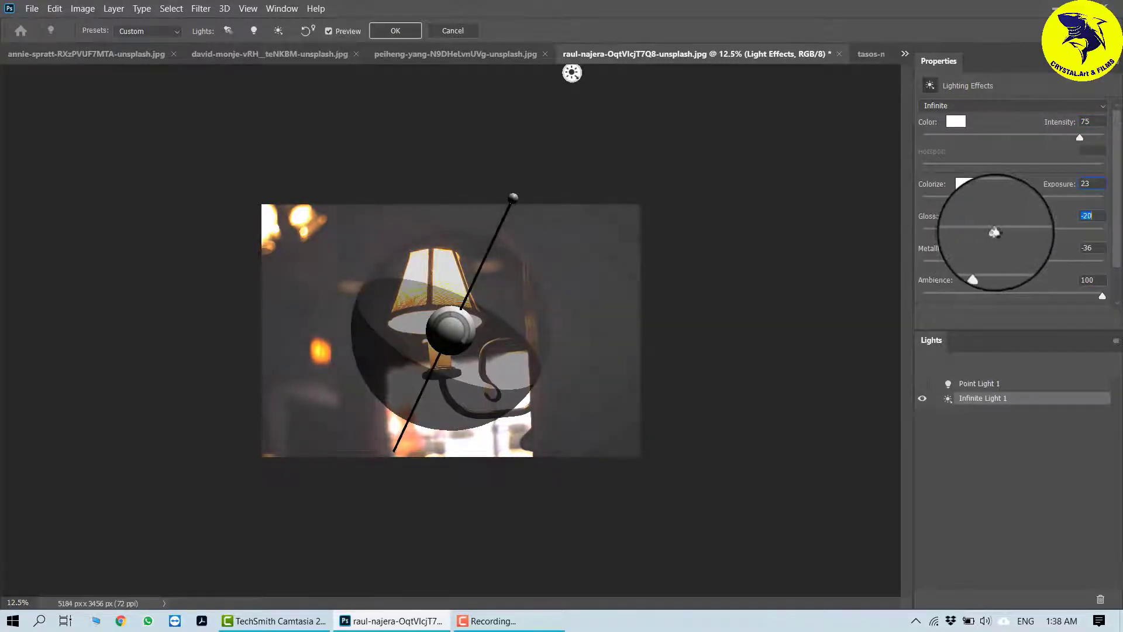
click(995, 233)
drag(513, 197, 345, 165)
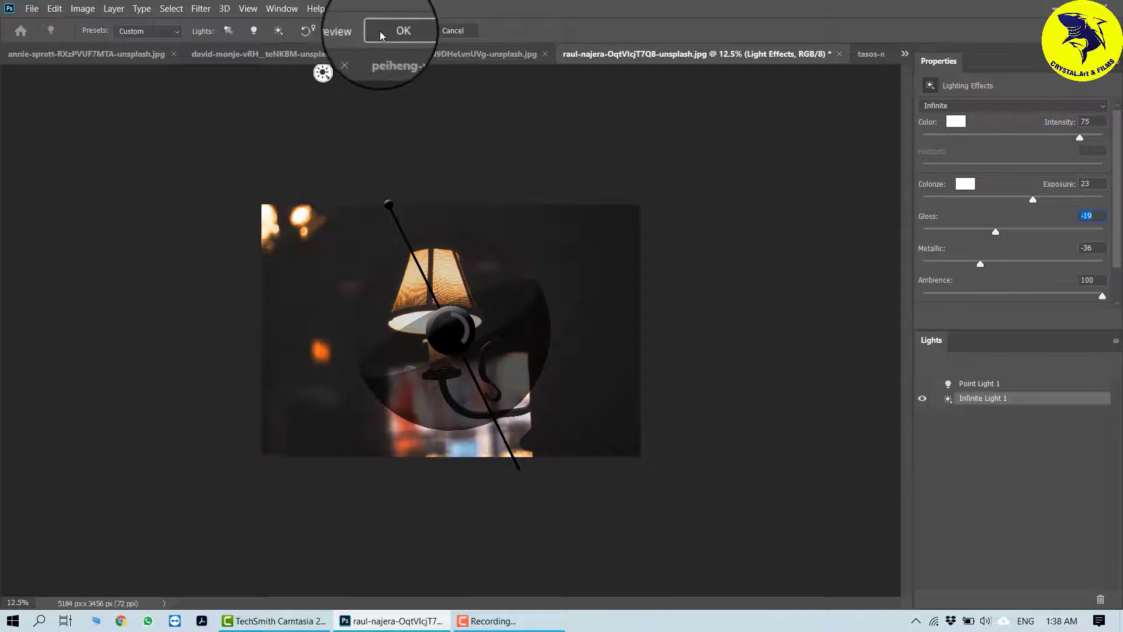
click(395, 30)
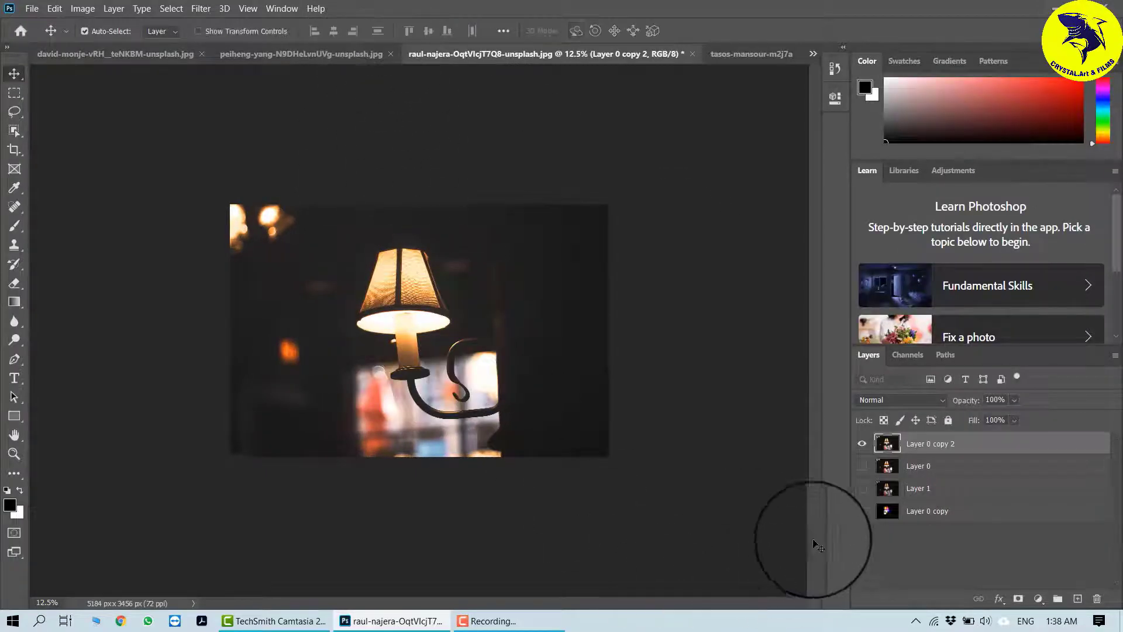
Move Layer 0 to the bottom of the lamp photo's stack, make all layers visible and select Layer 0 copy 2
click(862, 445)
click(869, 470)
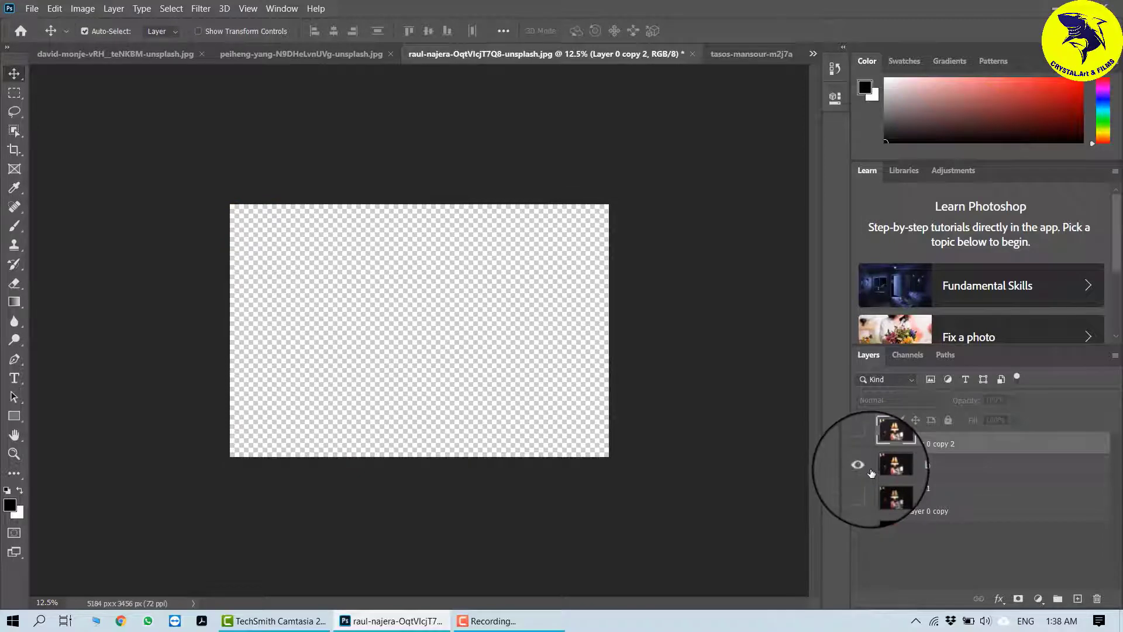
drag(914, 466, 866, 508)
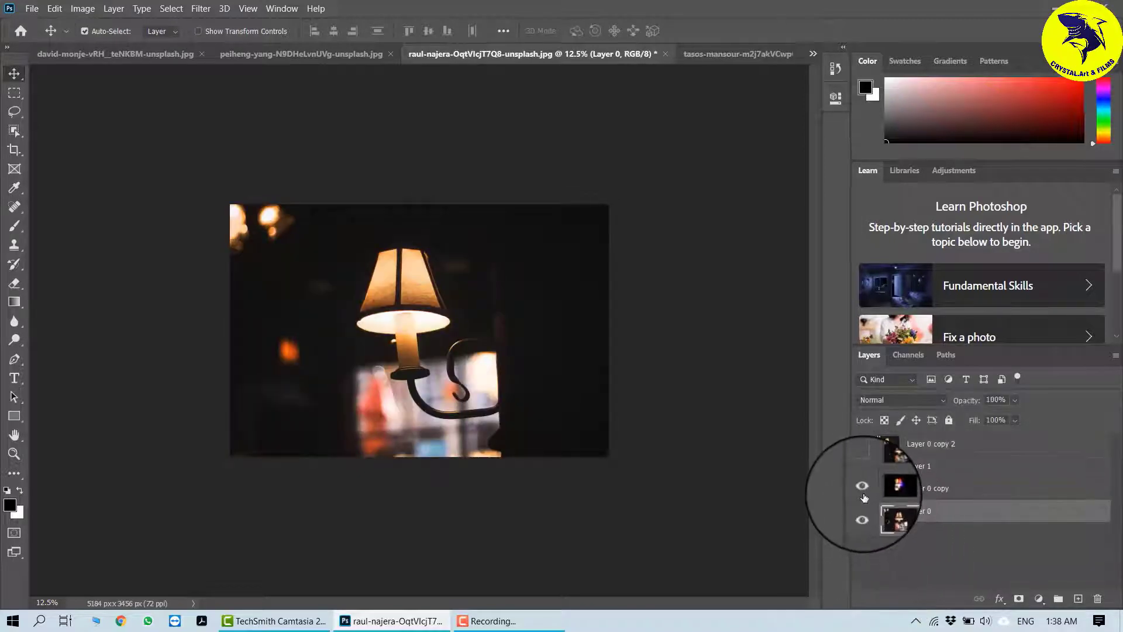
click(865, 498)
click(863, 468)
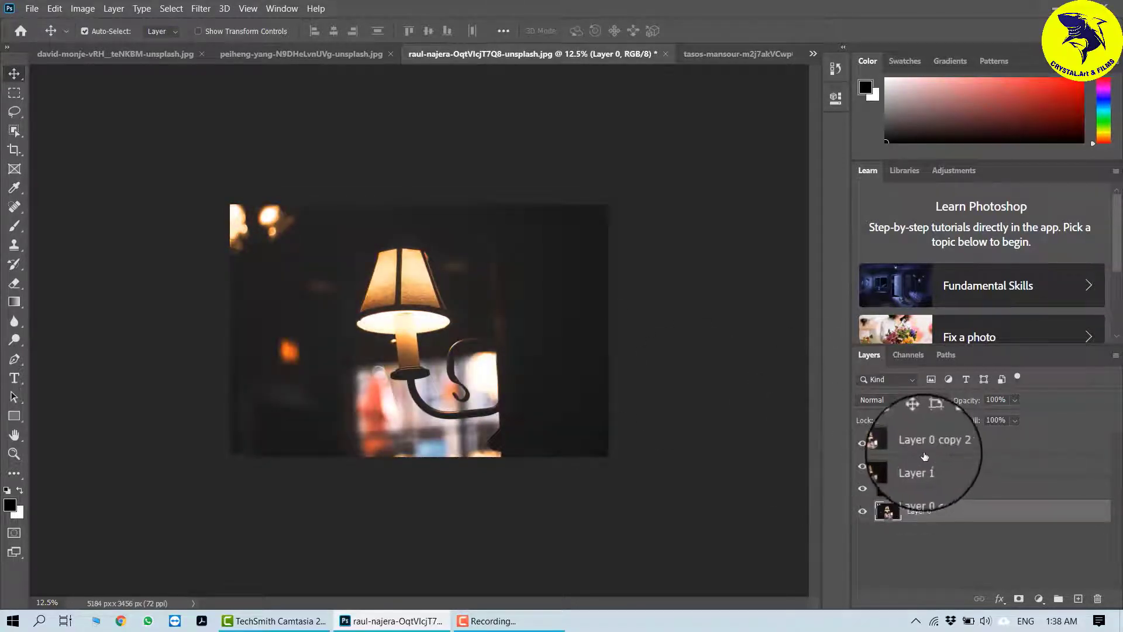
click(904, 444)
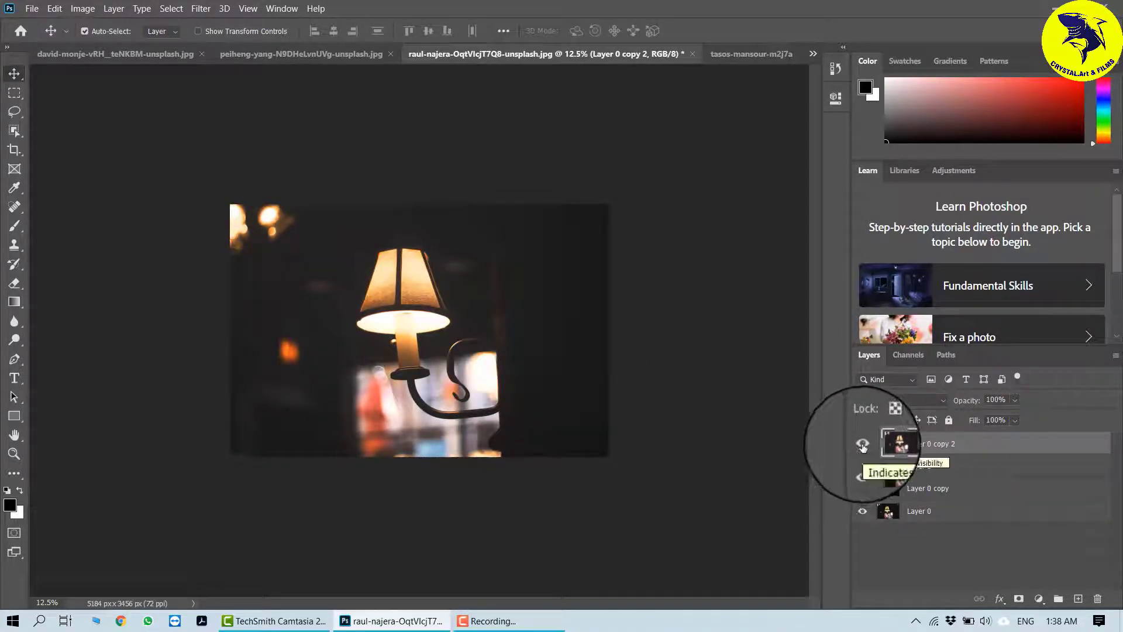
In the bridge photo, unlock the background, place it and a duplicate above the lens-flare layer, and leave only the duplicate visible
click(306, 55)
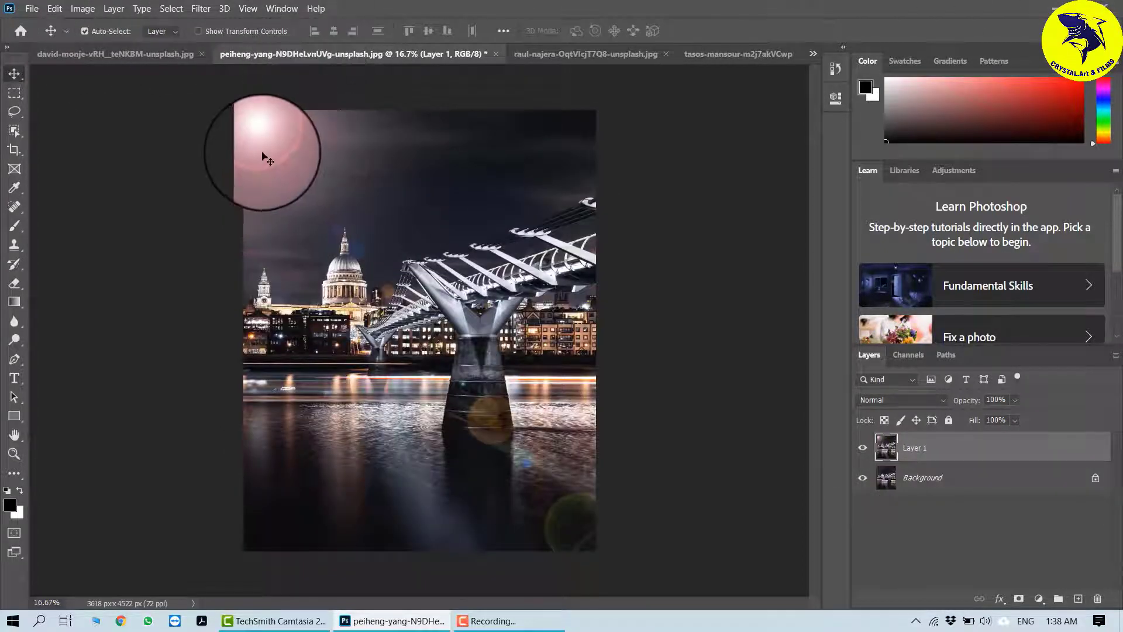
click(1096, 478)
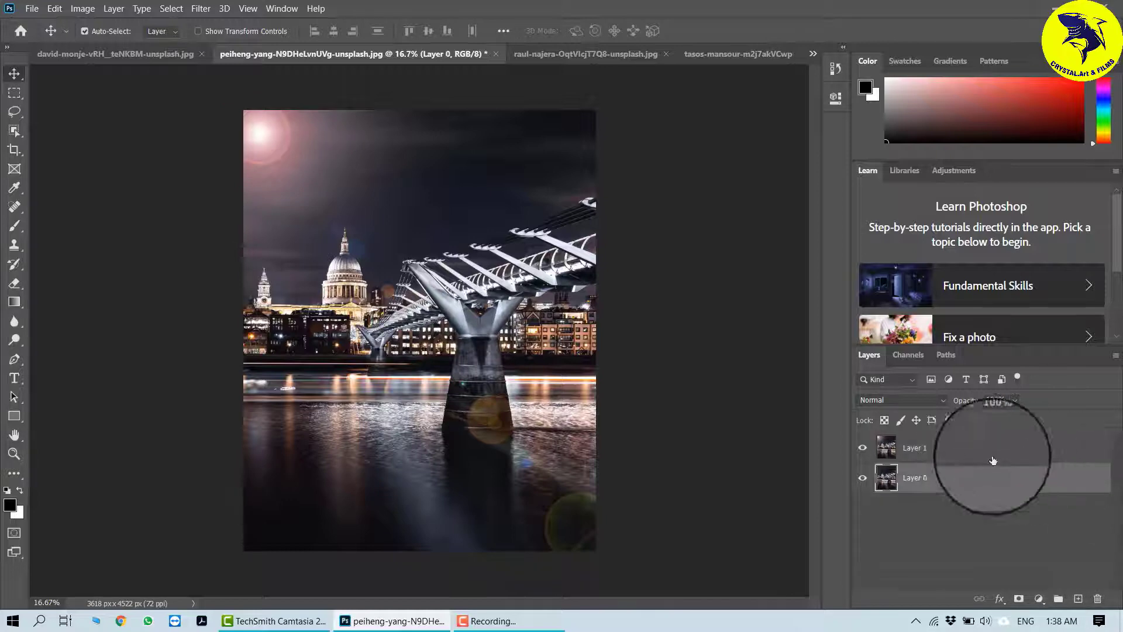
drag(959, 522, 940, 458)
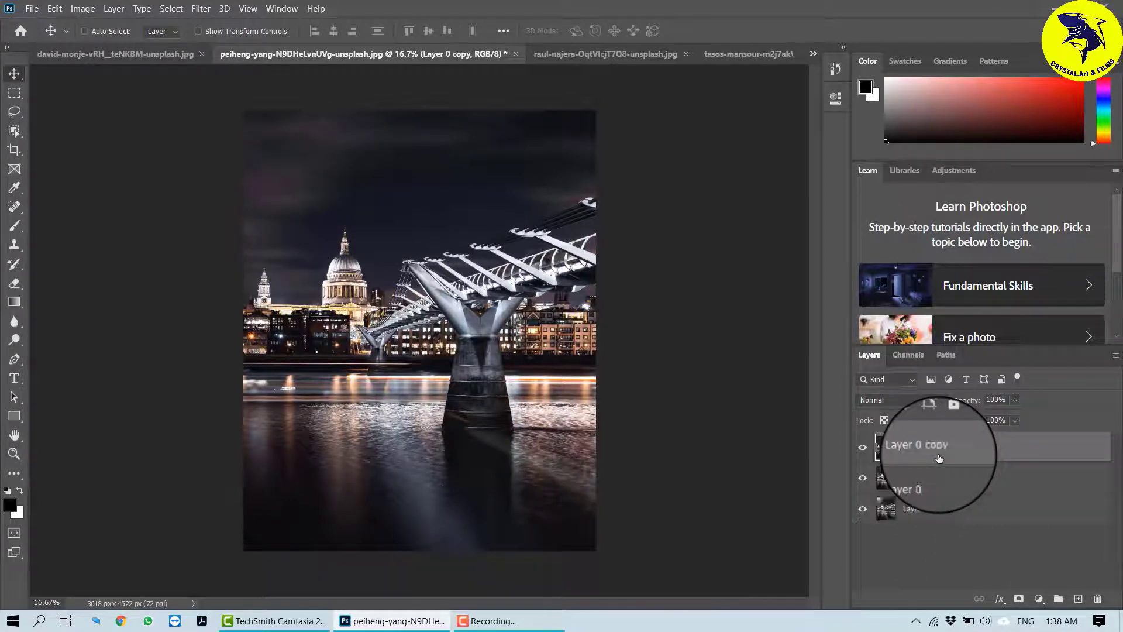
click(863, 509)
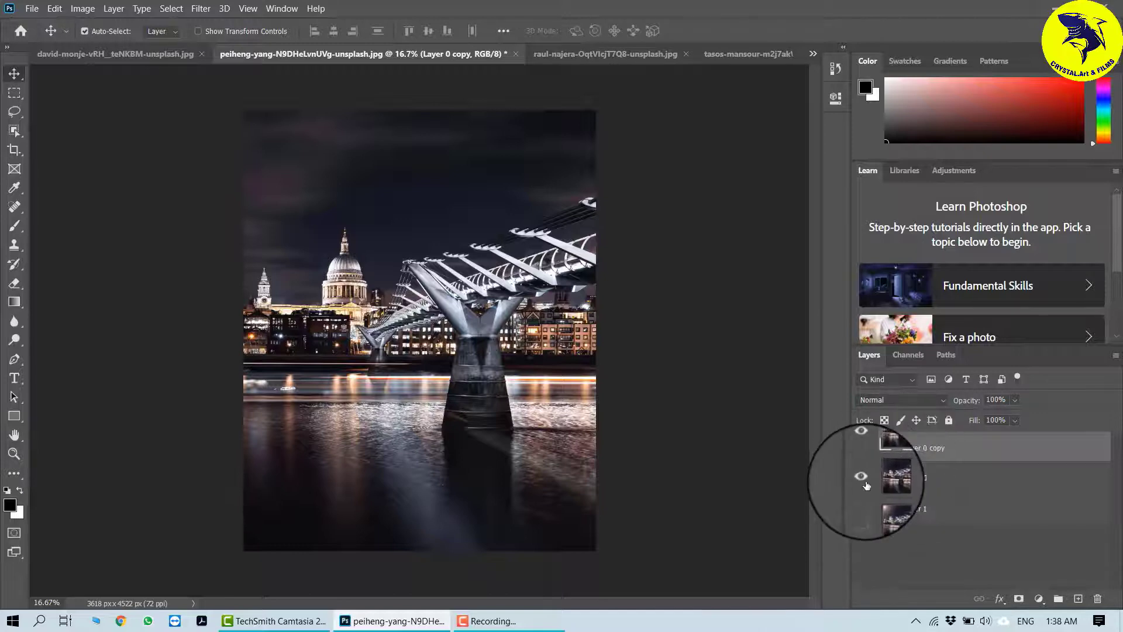
click(862, 477)
Render Fibers on Layer 0 copy of the bridge photo with variance 19 and strength 7
click(200, 8)
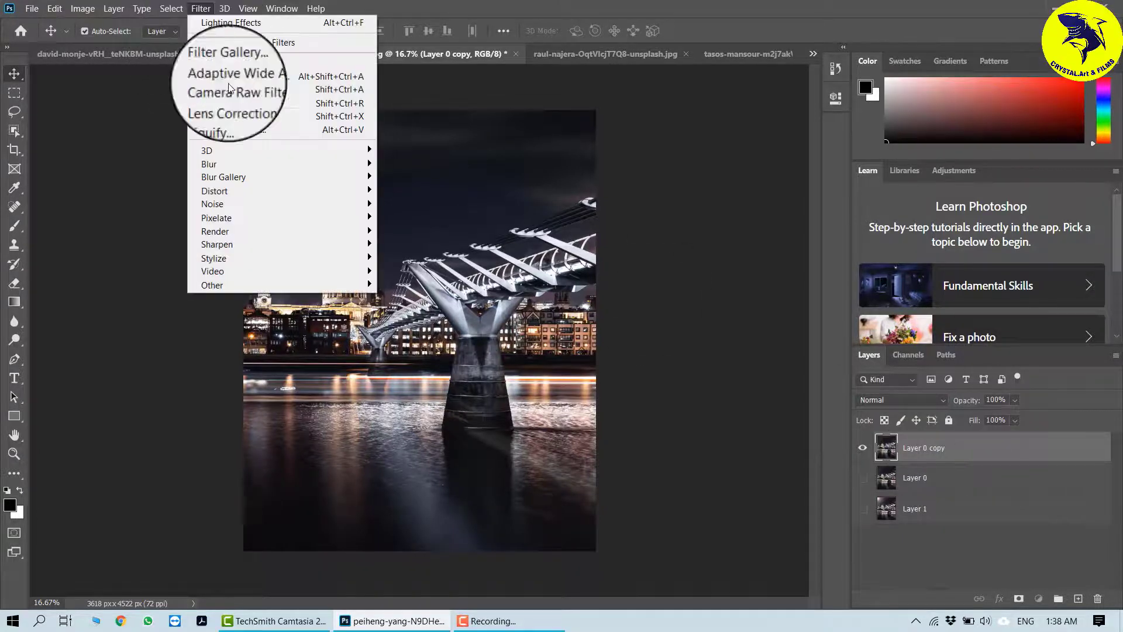
mouse_move(327, 232)
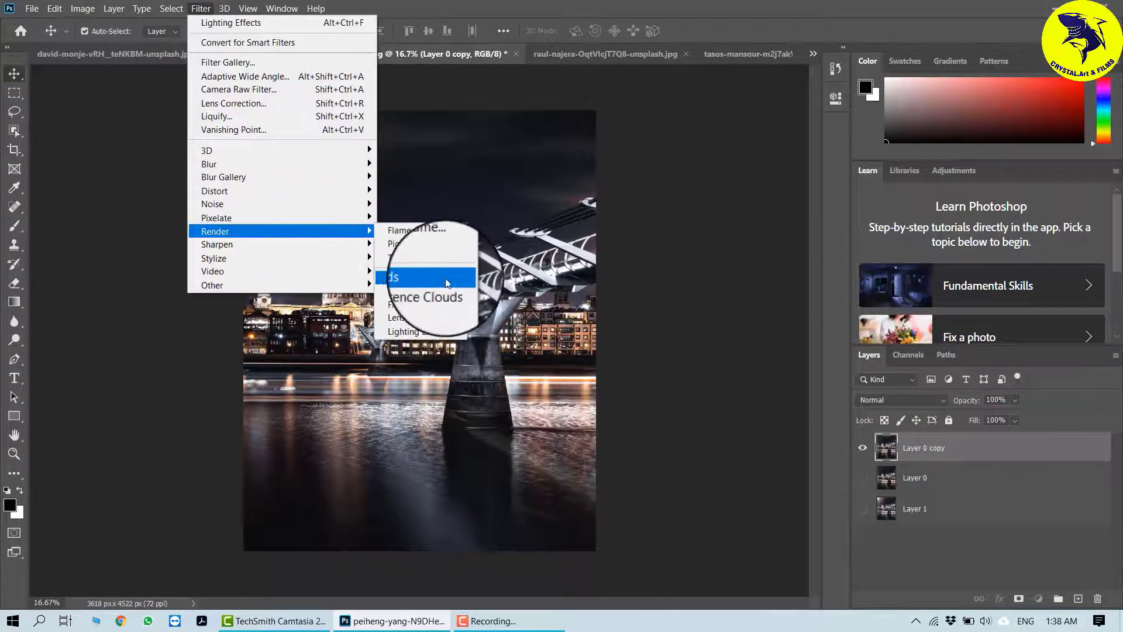
click(432, 305)
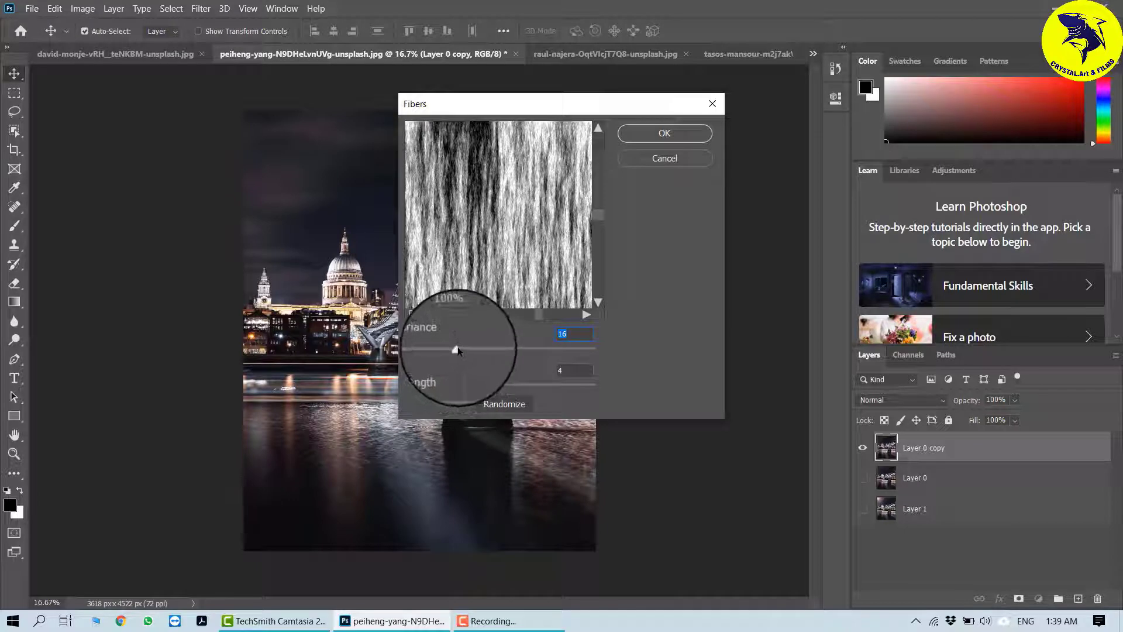
drag(465, 350, 470, 350)
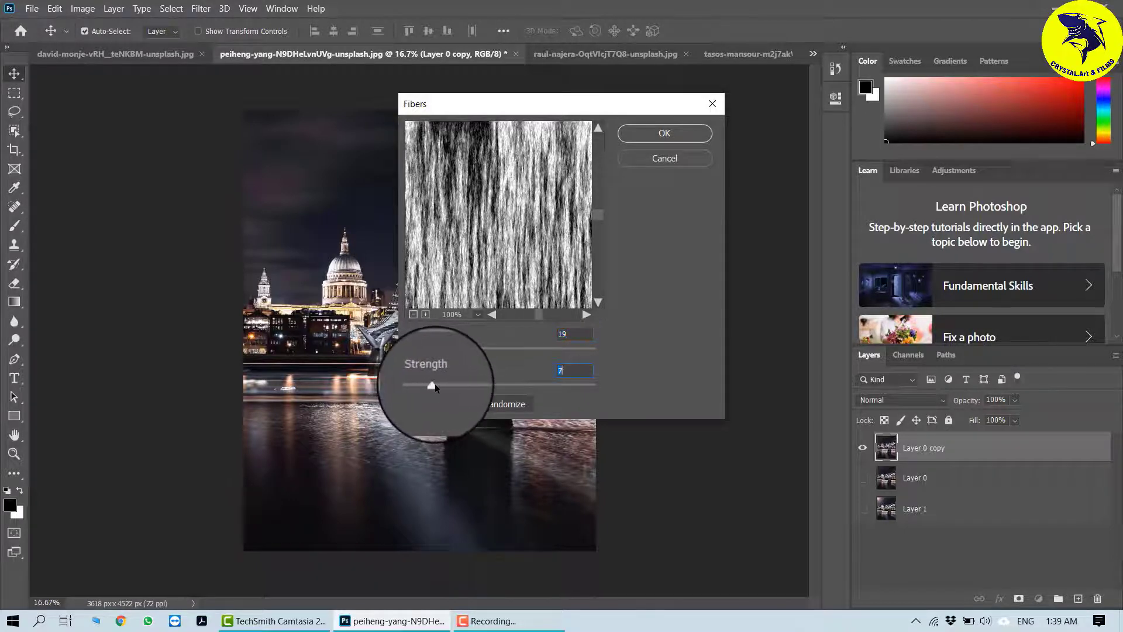
click(667, 133)
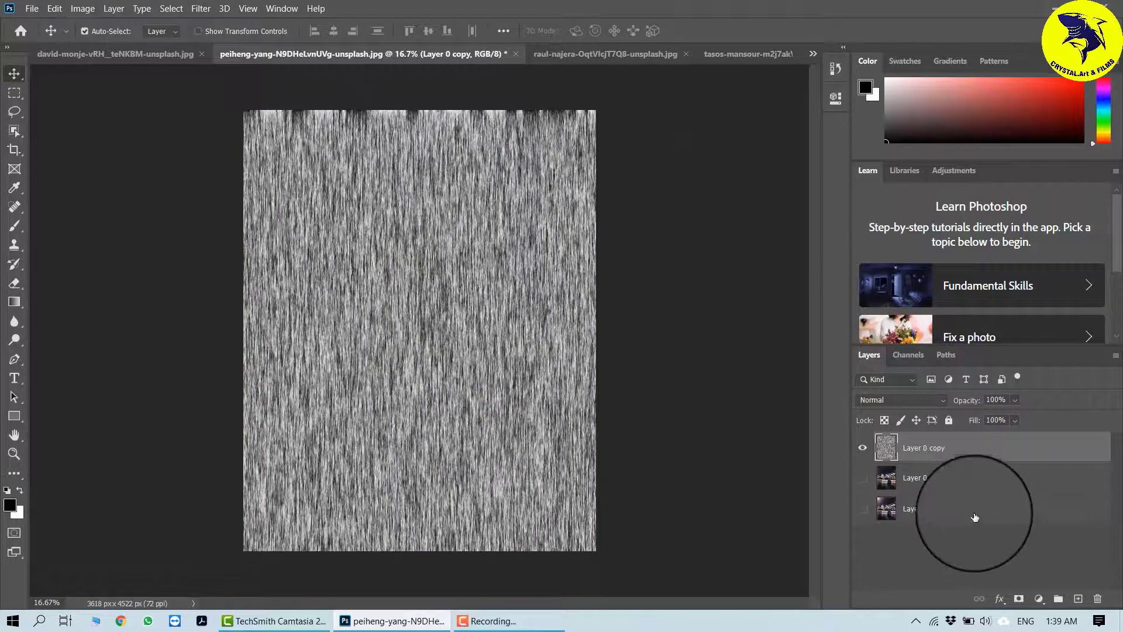
Blend the fibers layer in Overlay mode over the visible Layer 0 and reduce its opacity to 28%
click(936, 400)
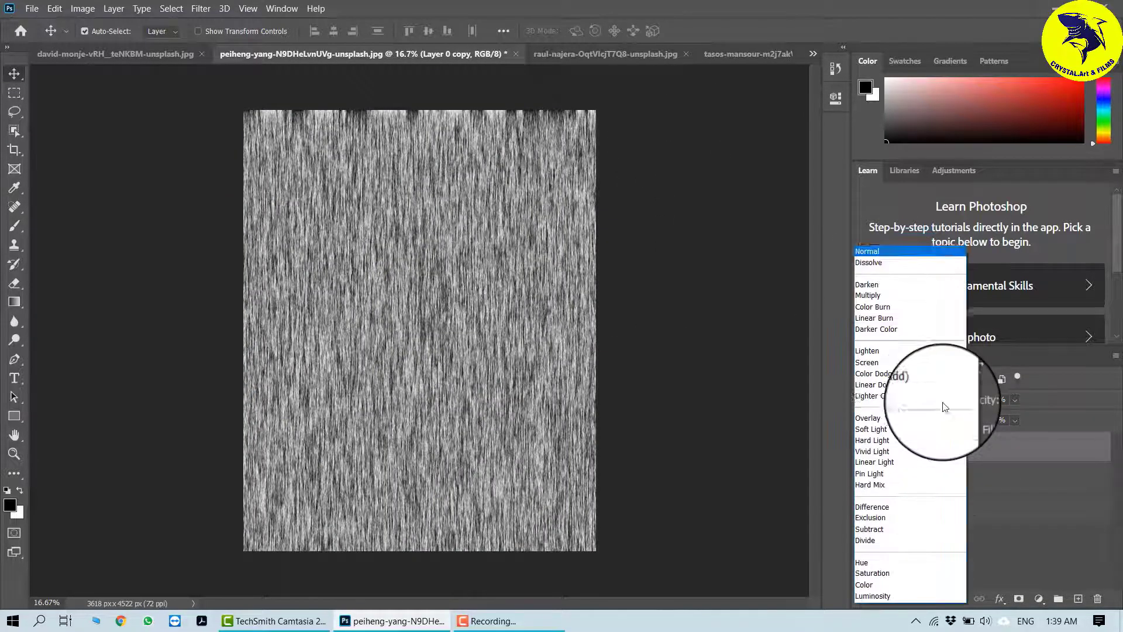
click(880, 423)
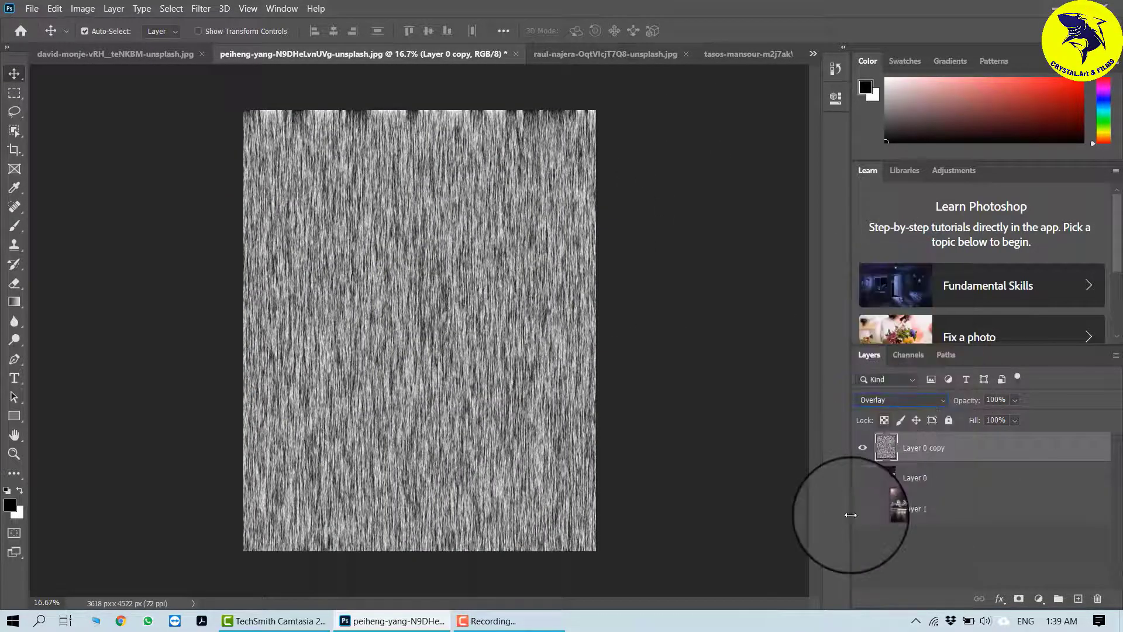
click(862, 479)
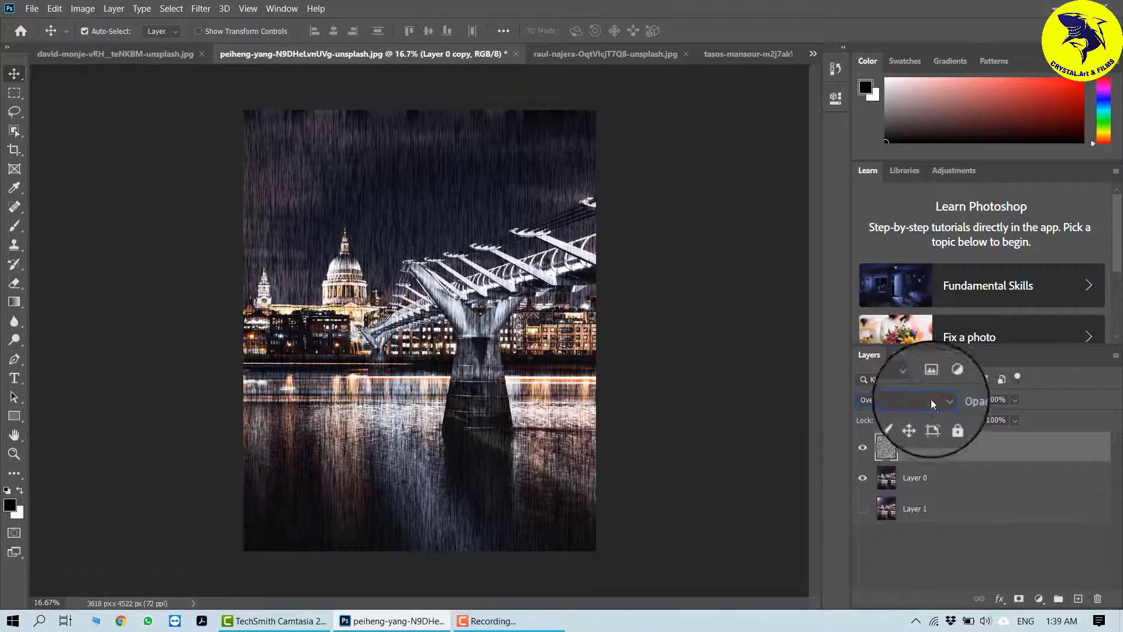
drag(1039, 422, 1031, 419)
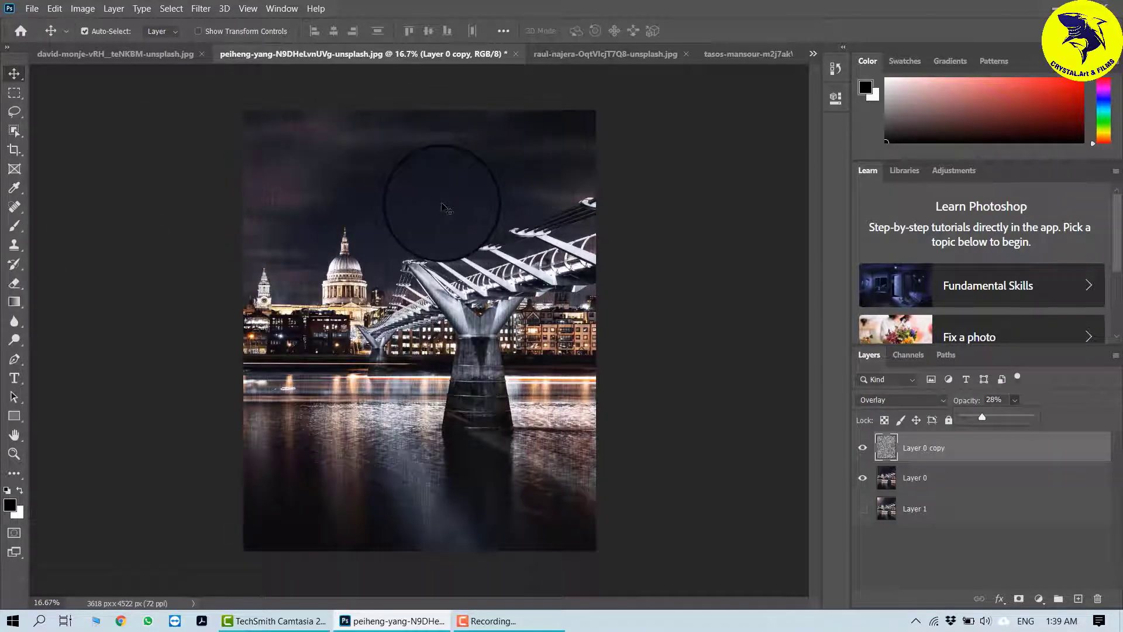
In the car photo, unlock the background, duplicate it and leave only the duplicate visible
click(618, 53)
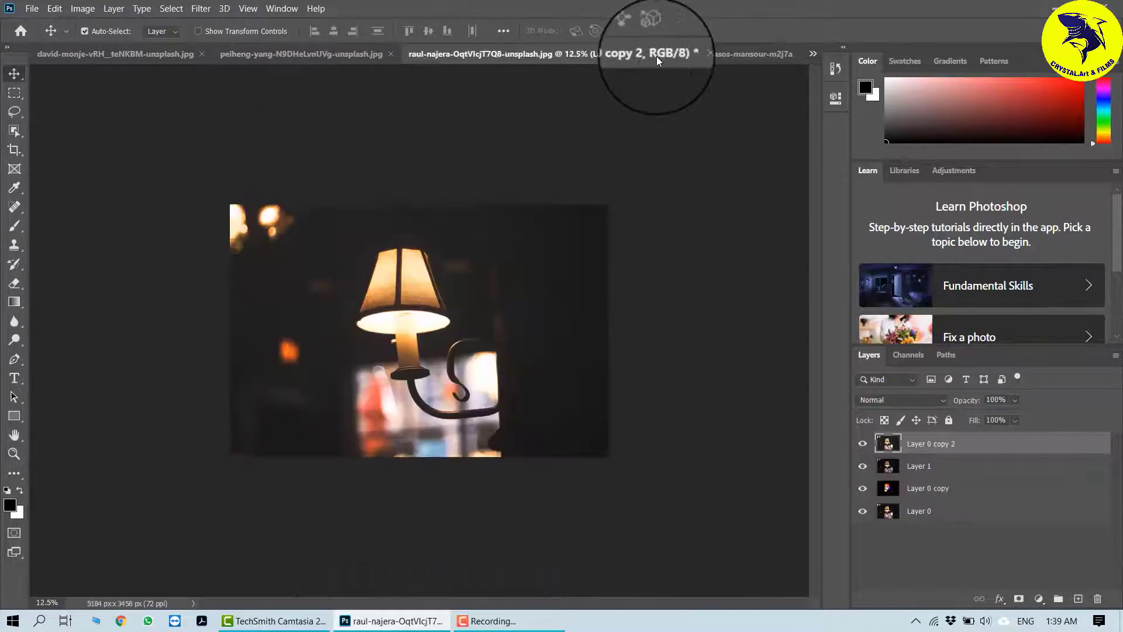
click(756, 56)
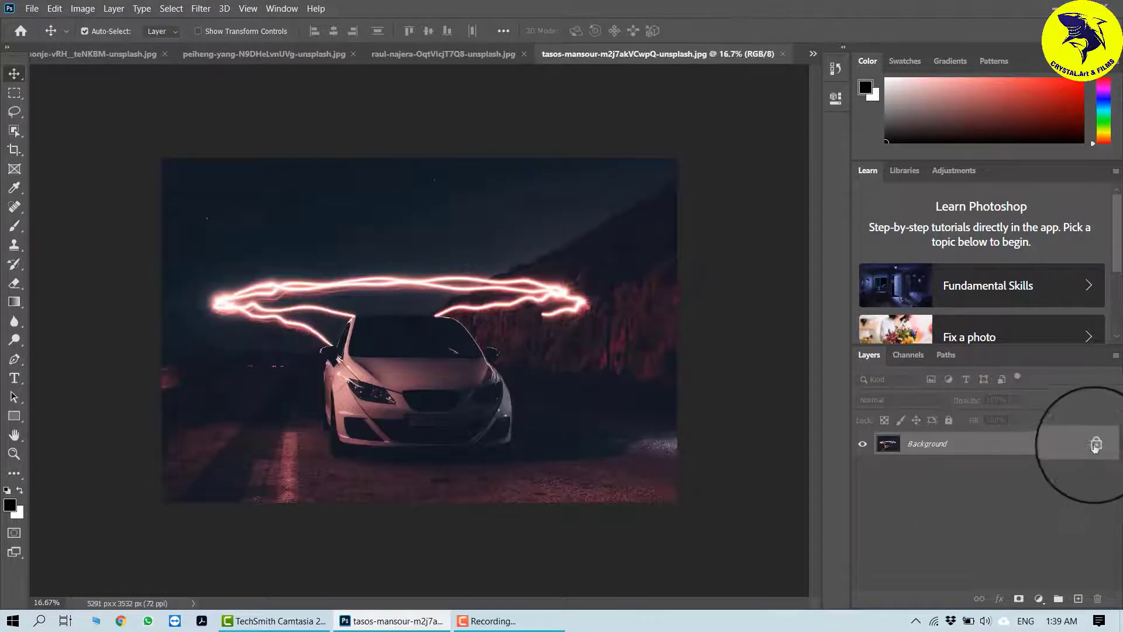
click(1096, 446)
key(ctrl+j)
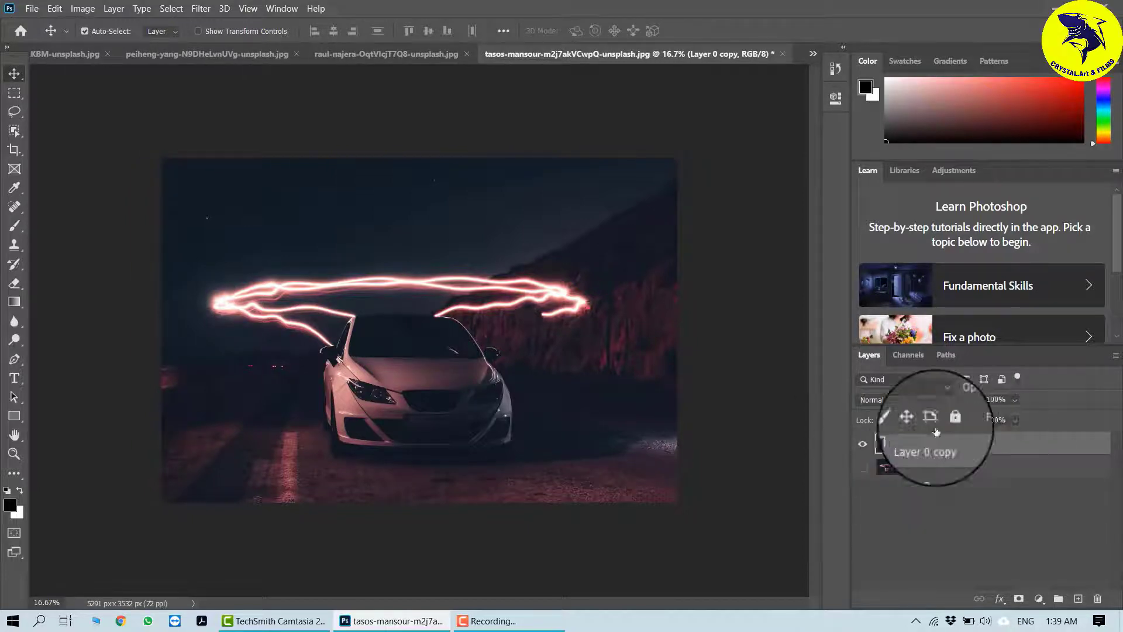
Render Difference Clouds on Layer 0 copy and blend it in Soft Light at 39% opacity over the visible Layer 0
click(201, 8)
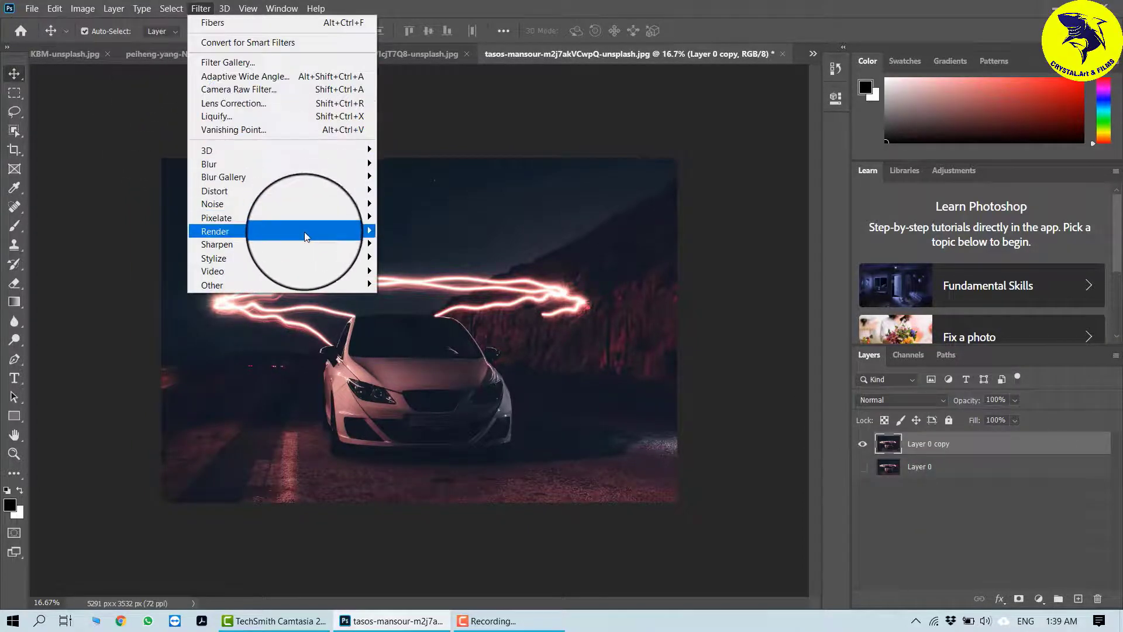
mouse_move(309, 232)
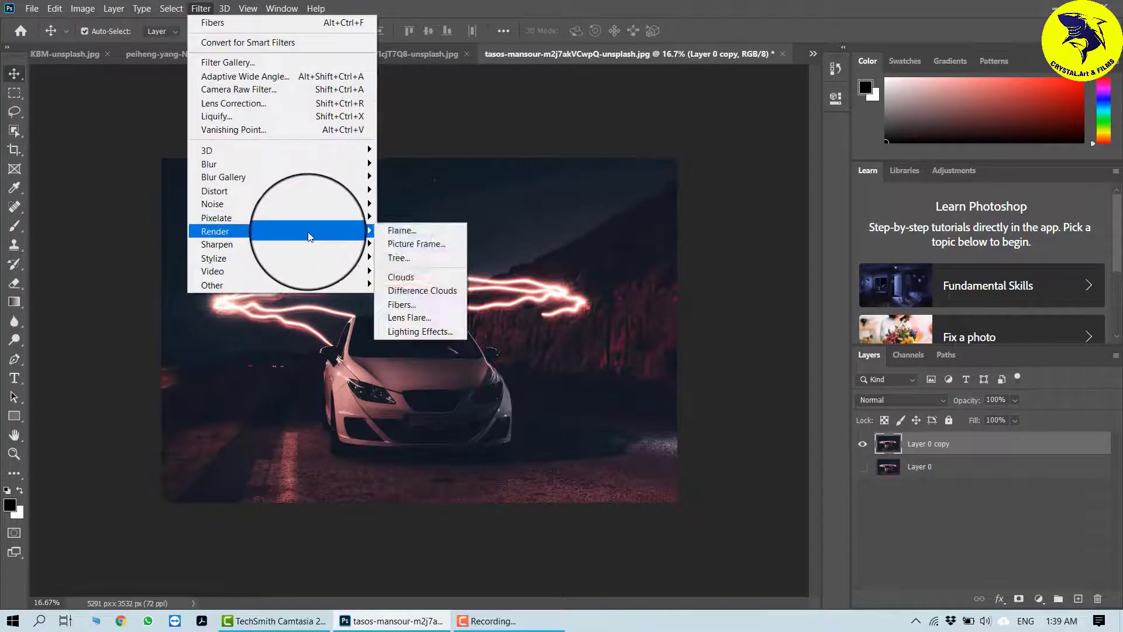
click(450, 292)
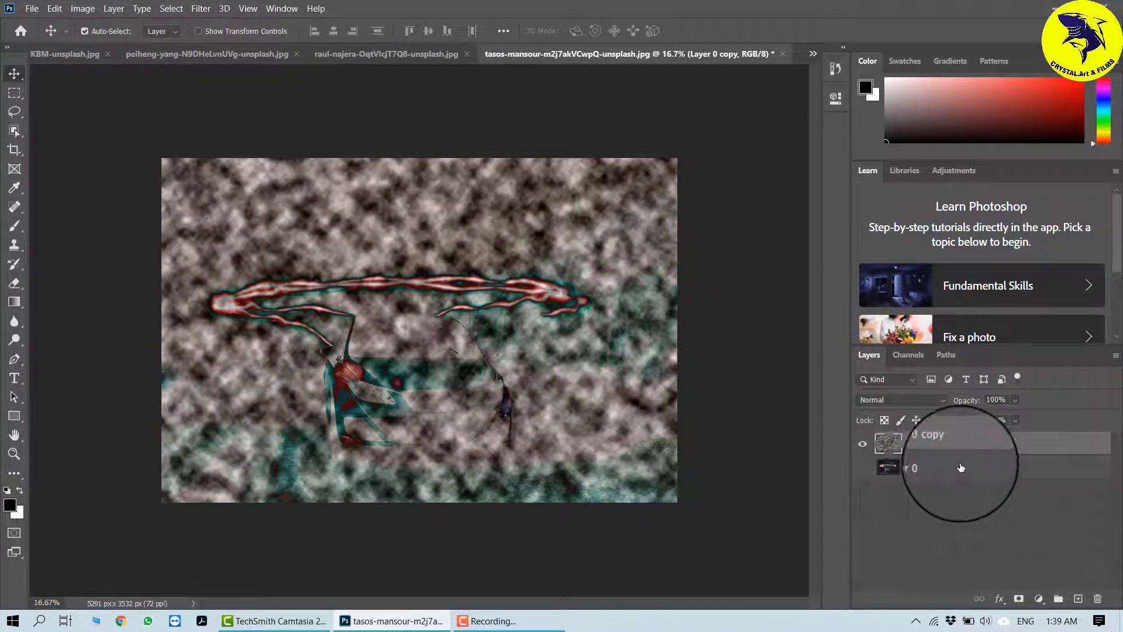
click(940, 401)
click(873, 419)
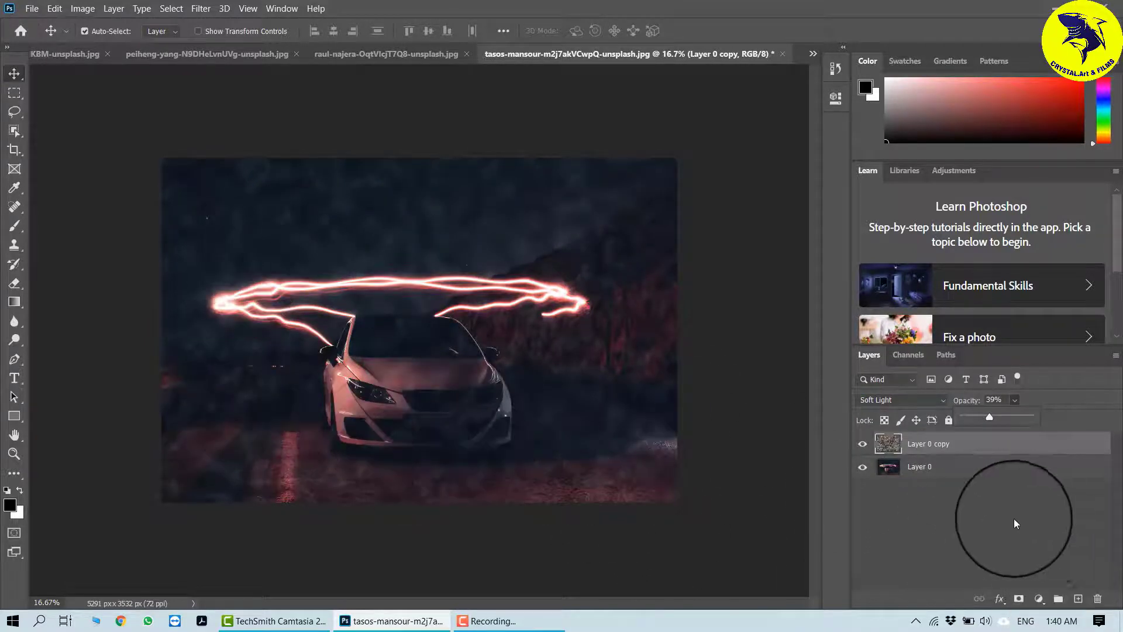
Add a mask to the clouds layer and paint it black over the car with a soft brush of about 2400 px
click(1019, 598)
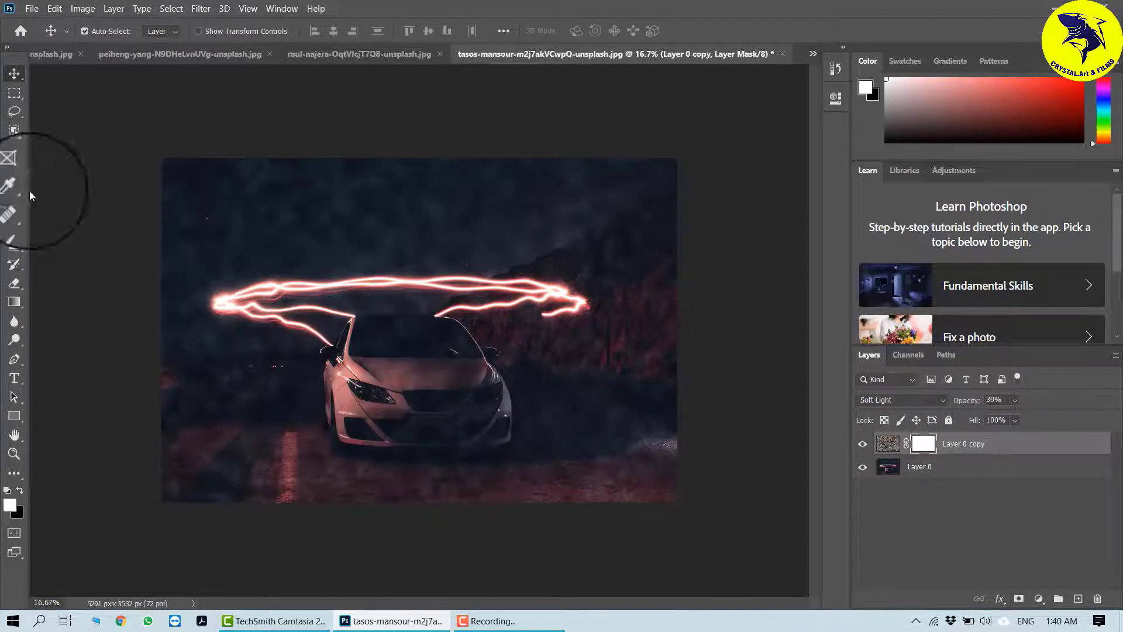
click(12, 230)
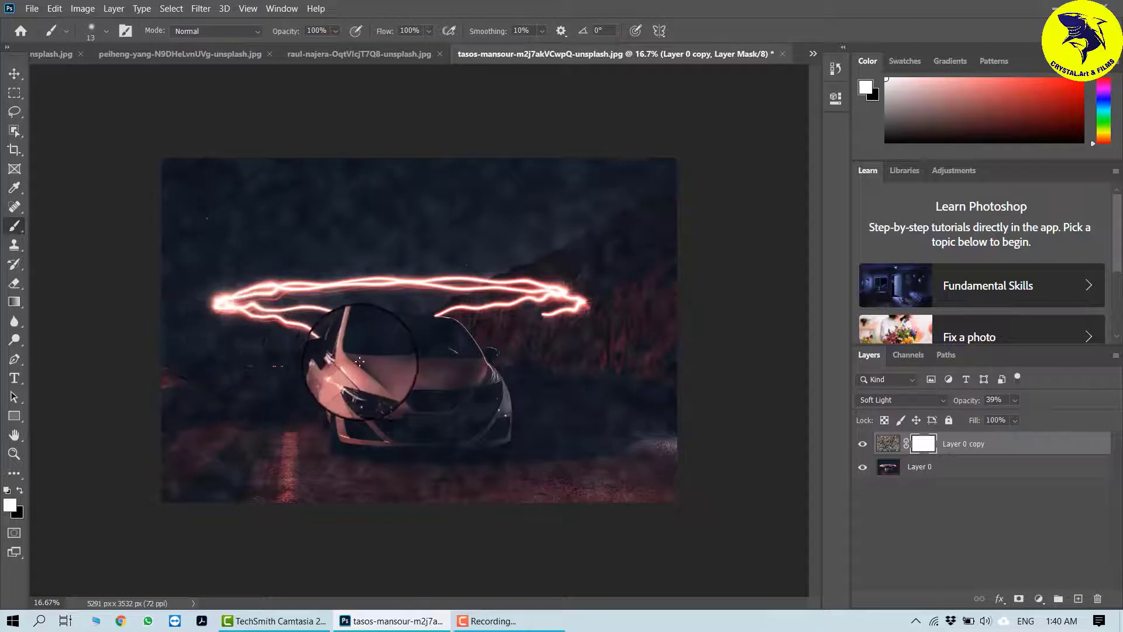
key(bracketright)
key(bracketright)
key(bracketright)
key(bracketright)
key(bracketright)
key(bracketright)
key(bracketright)
key(bracketright)
key(bracketright)
key(bracketright)
key(bracketright)
key(bracketright)
key(bracketright)
key(bracketright)
key(bracketright)
key(bracketright)
key(bracketright)
key(bracketright)
key(bracketright)
key(bracketright)
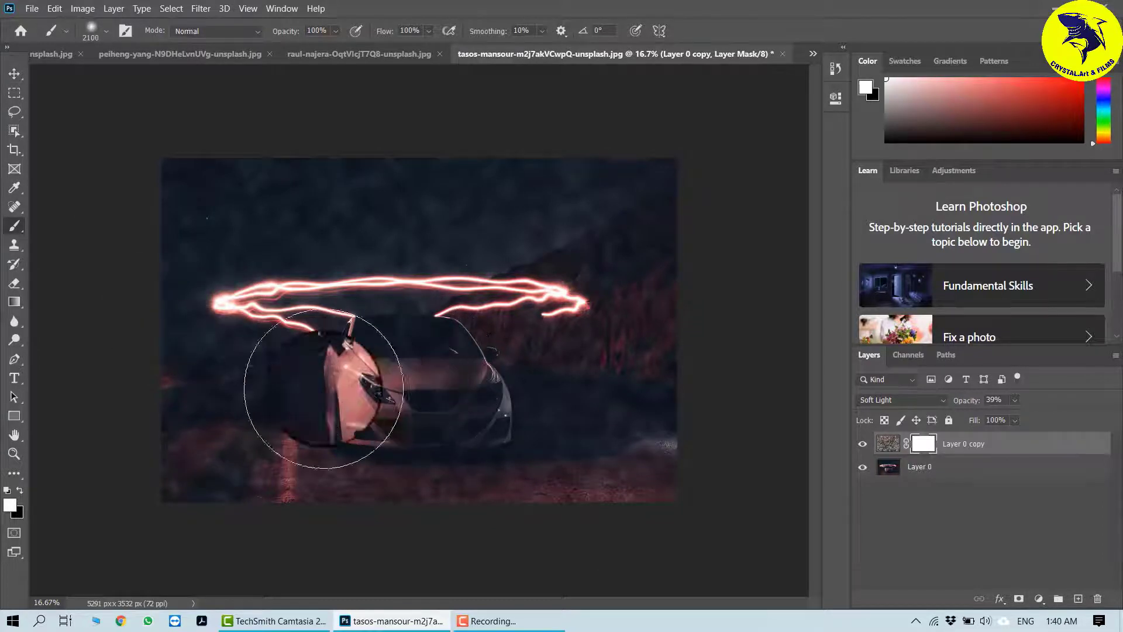
click(19, 492)
key(bracketright)
click(417, 382)
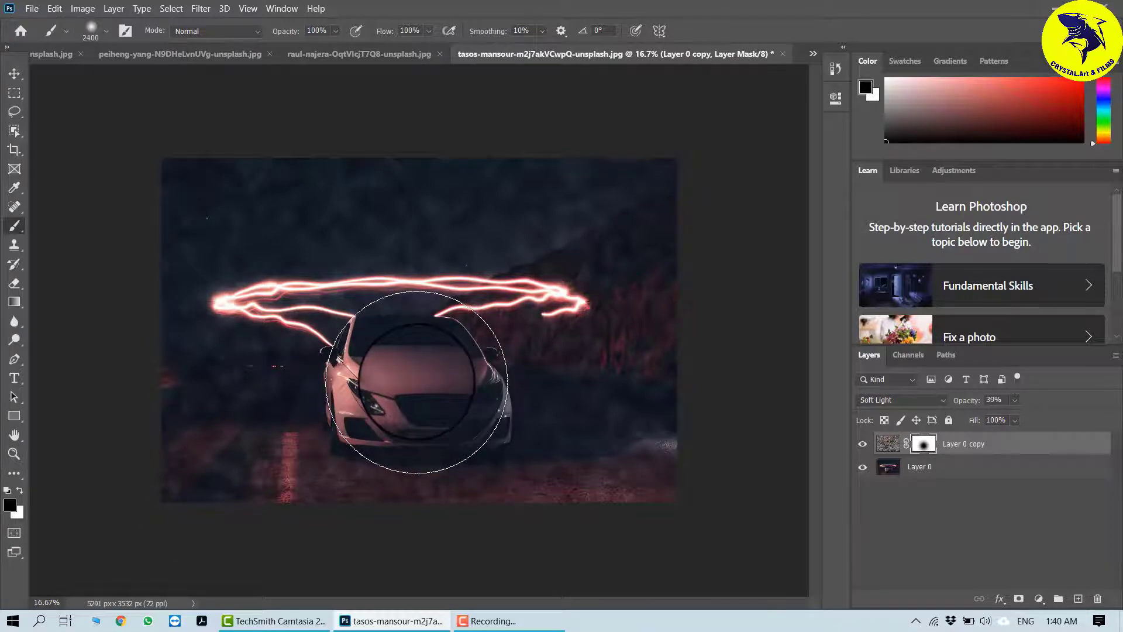
click(454, 404)
click(361, 404)
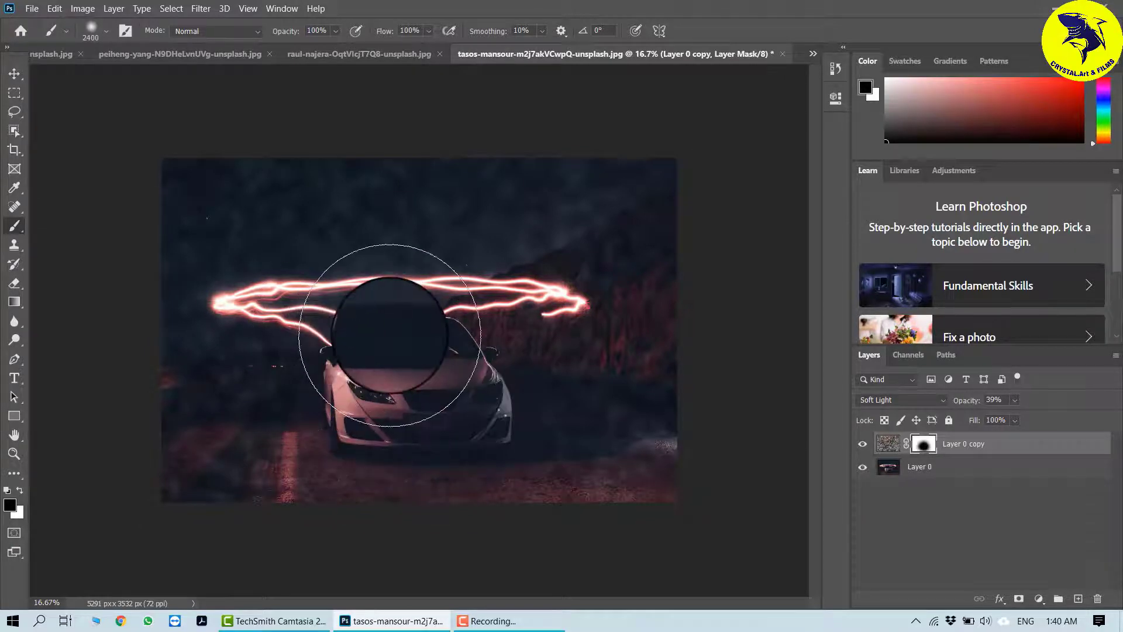
click(393, 390)
click(459, 409)
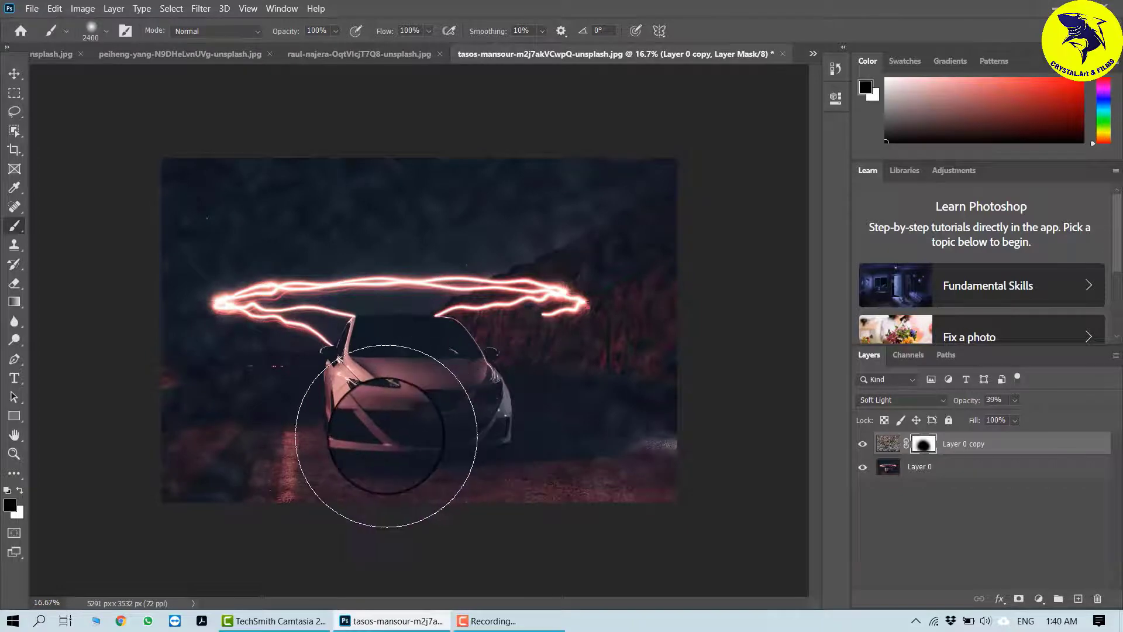
click(15, 73)
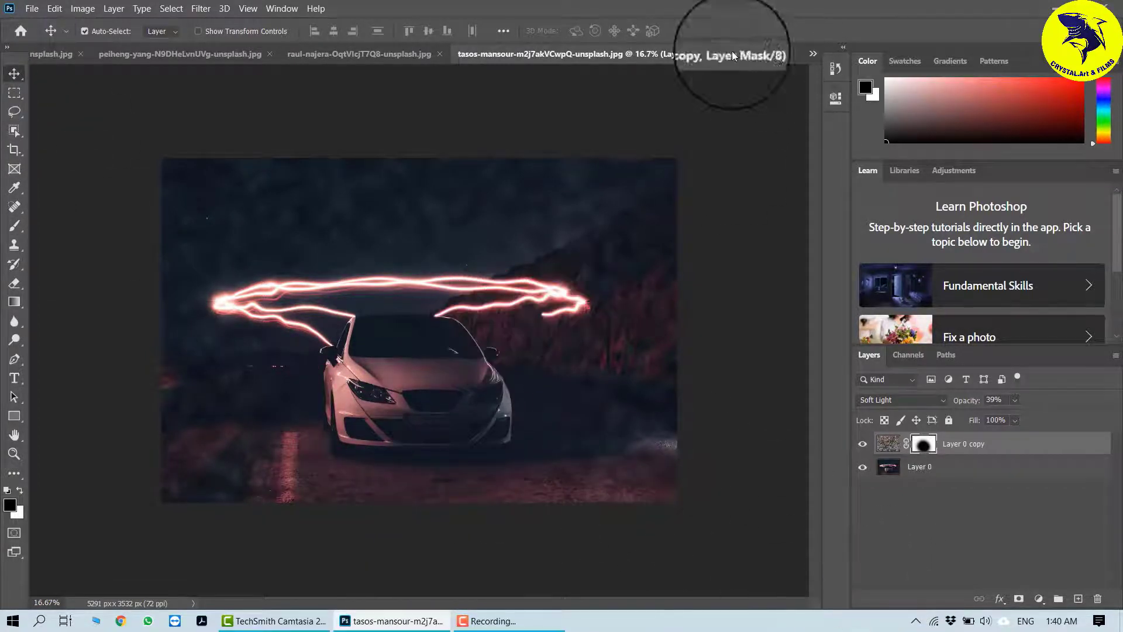
In the candle photo, unlock the background, place it above Layer 1, hide Layer 1 and select Layer 0
click(344, 56)
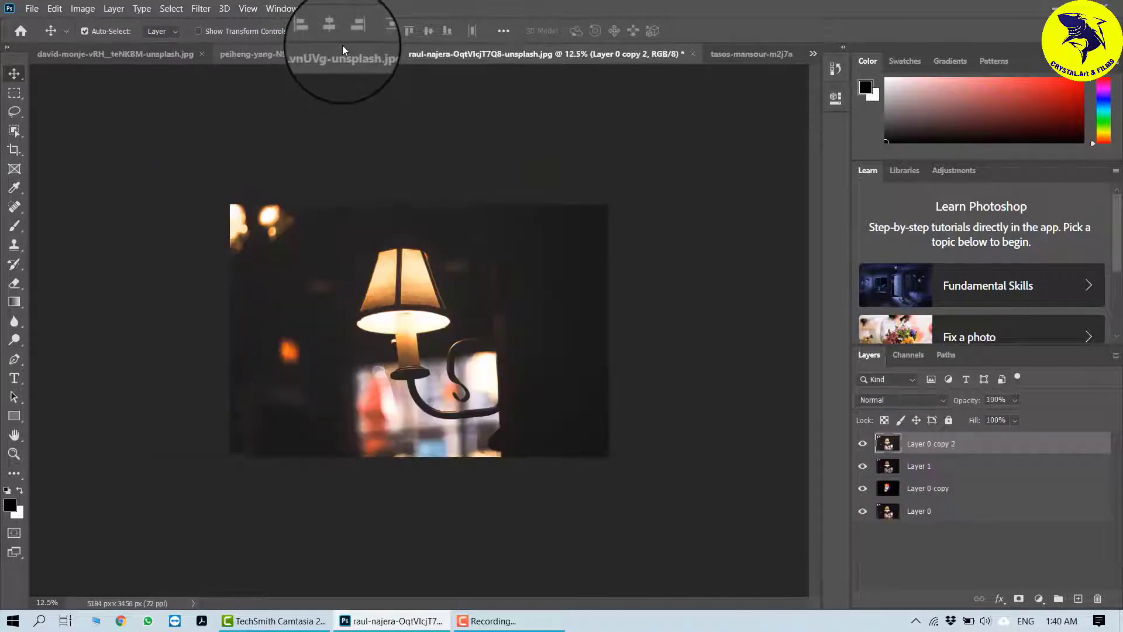
click(115, 59)
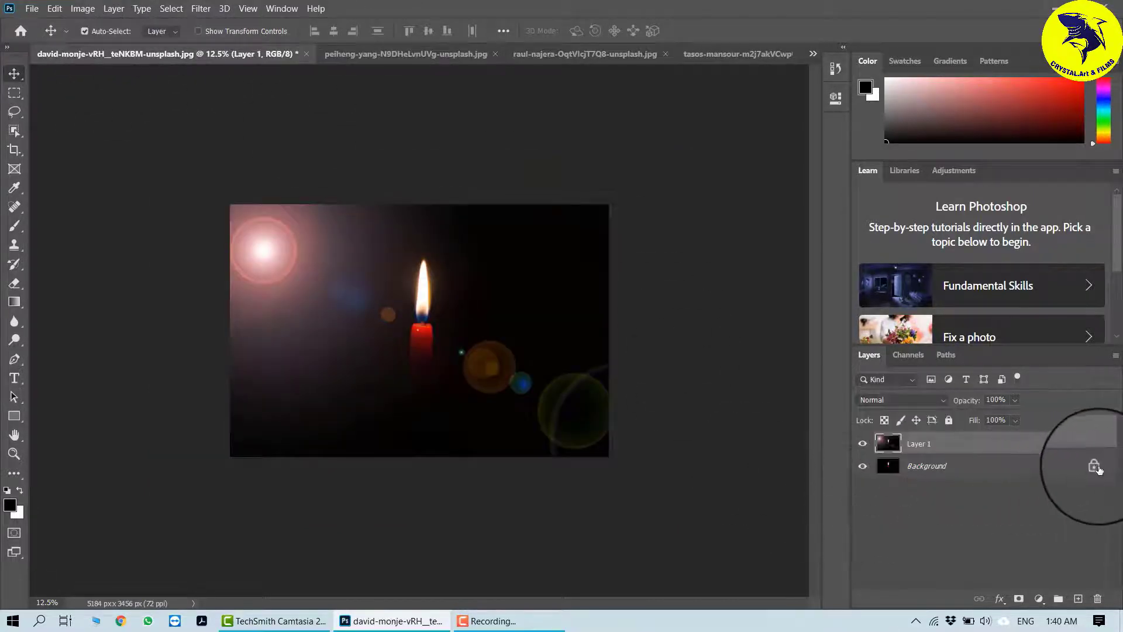
click(1095, 468)
drag(969, 451, 862, 494)
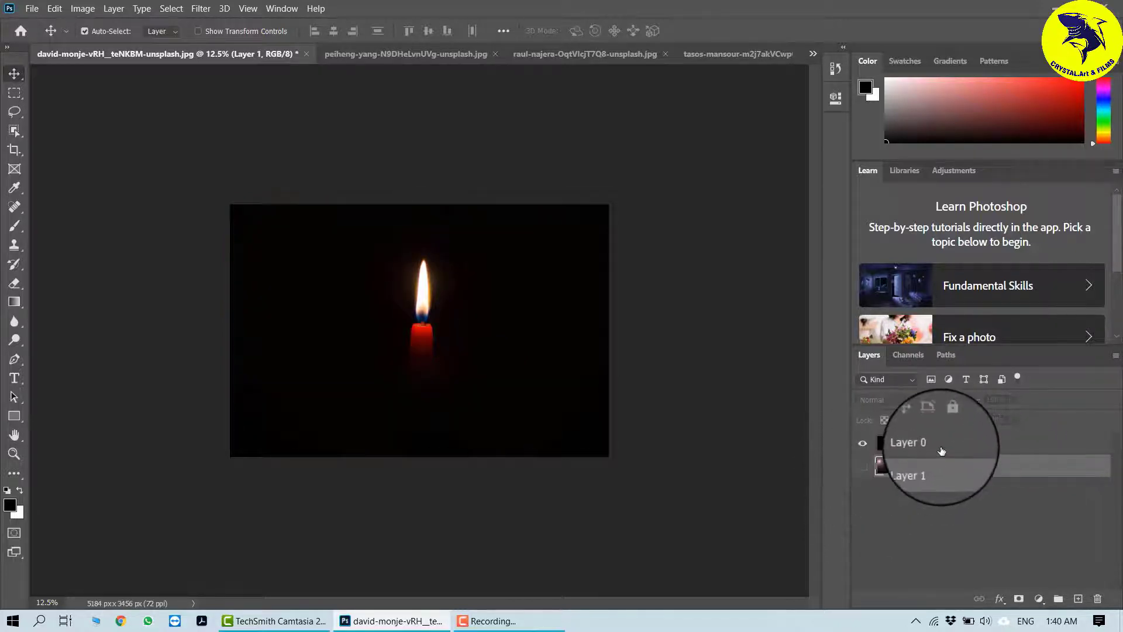
click(936, 443)
Try to start the Picture Frame filter on the candle photo's Layer 0
click(202, 9)
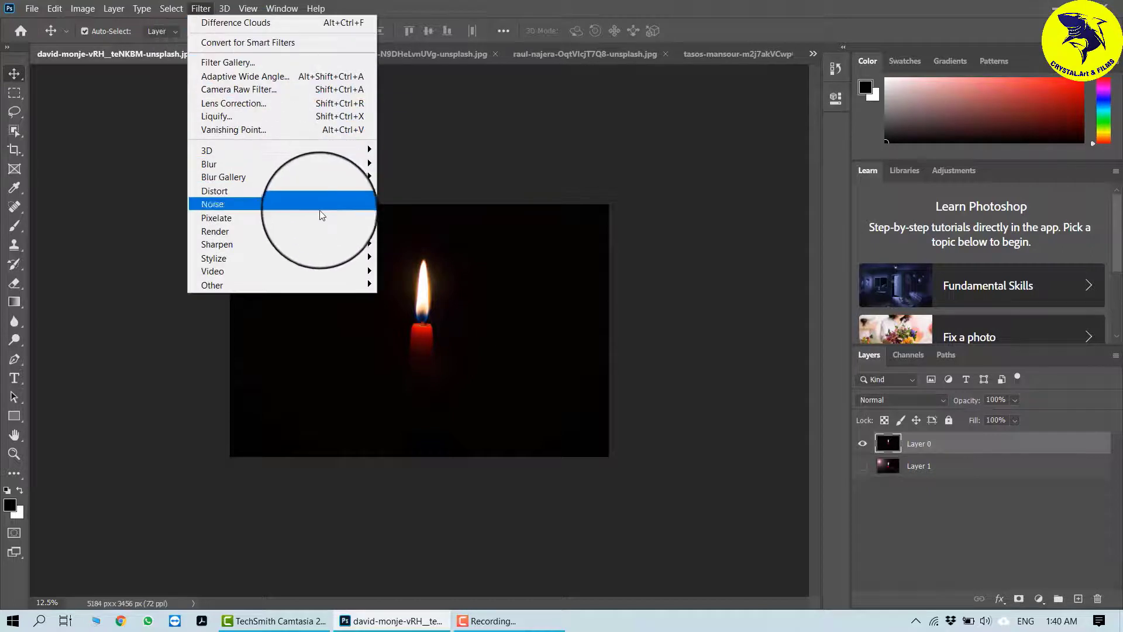
mouse_move(327, 233)
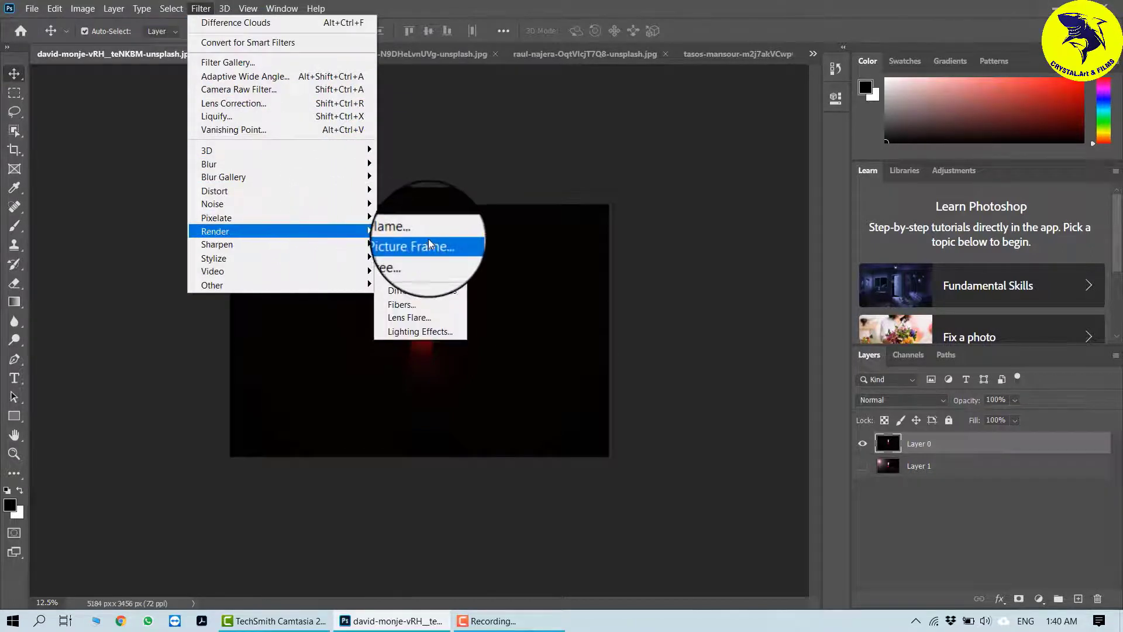
click(429, 244)
click(564, 241)
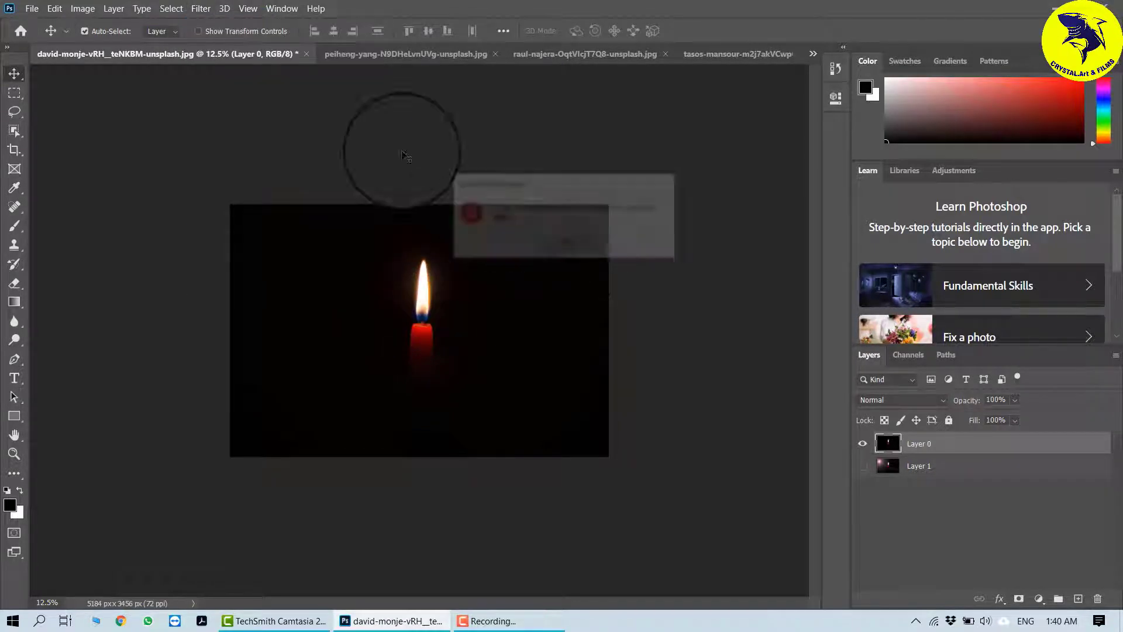
Open the Picture Frame filter settings for Layer 0 of the candle photo
click(201, 8)
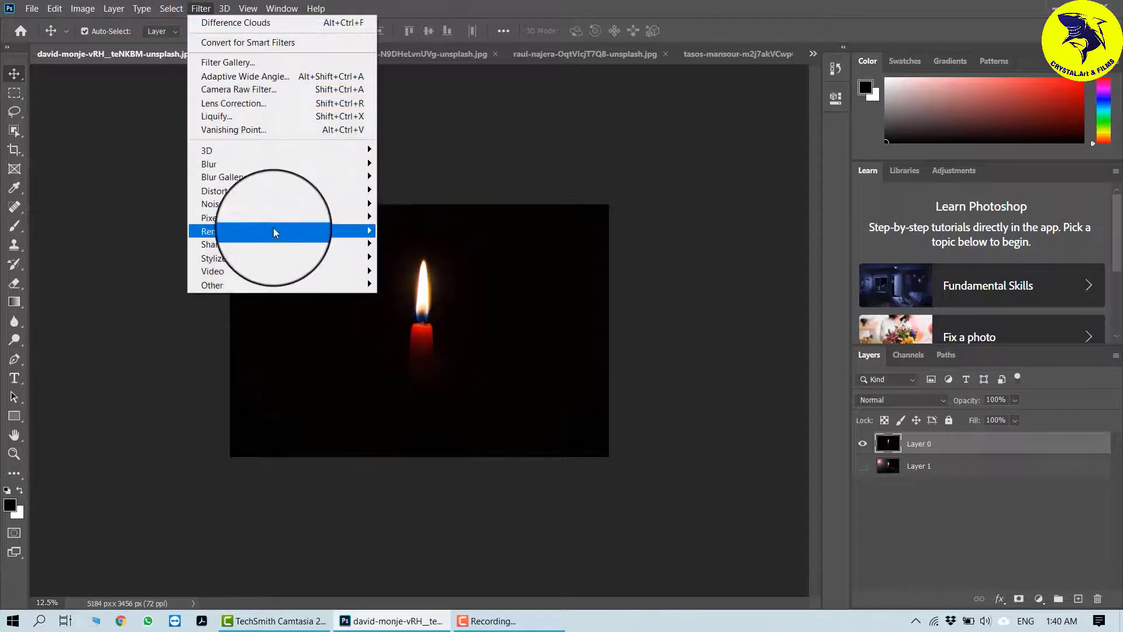
mouse_move(275, 233)
click(429, 245)
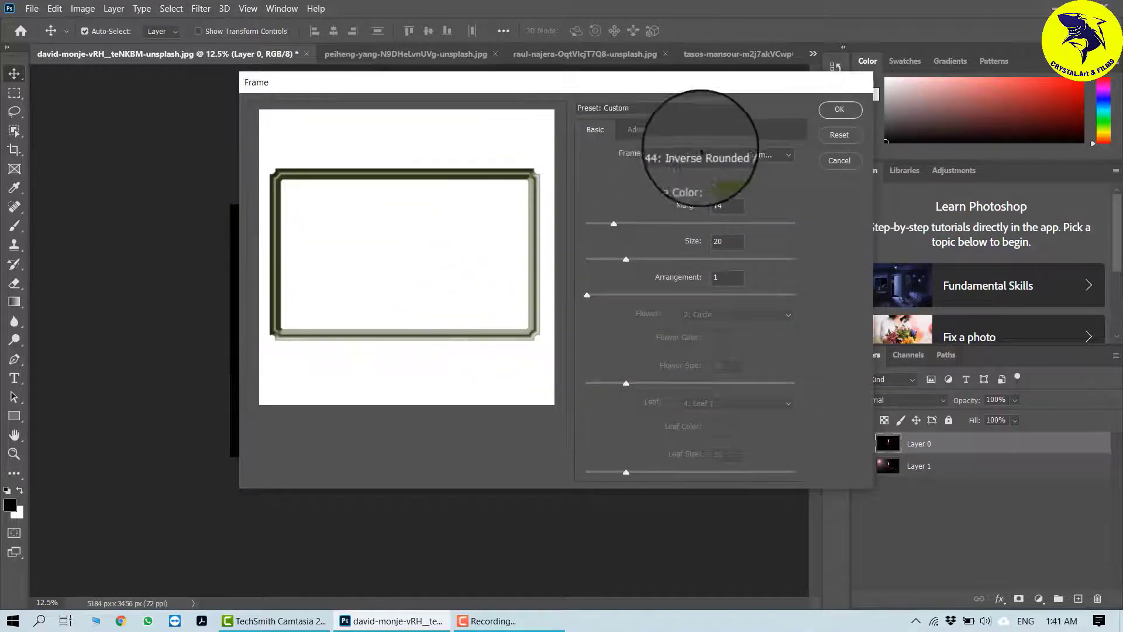
Preview the frame styles 47: Dual Rounded Art Frame2 and 33: Anemone
click(746, 156)
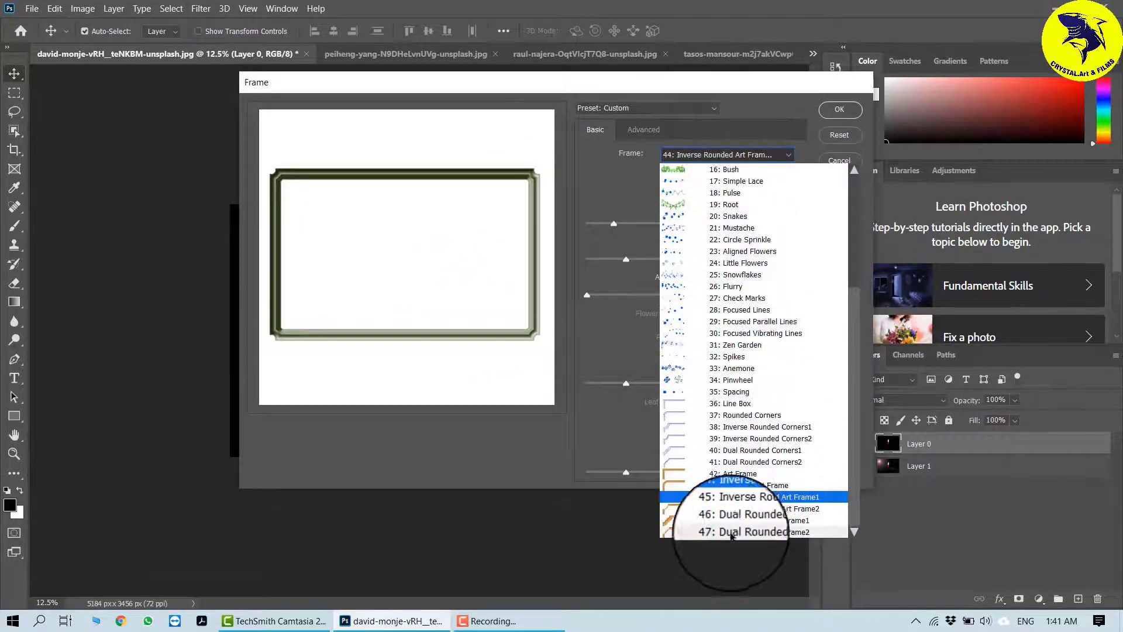
click(755, 532)
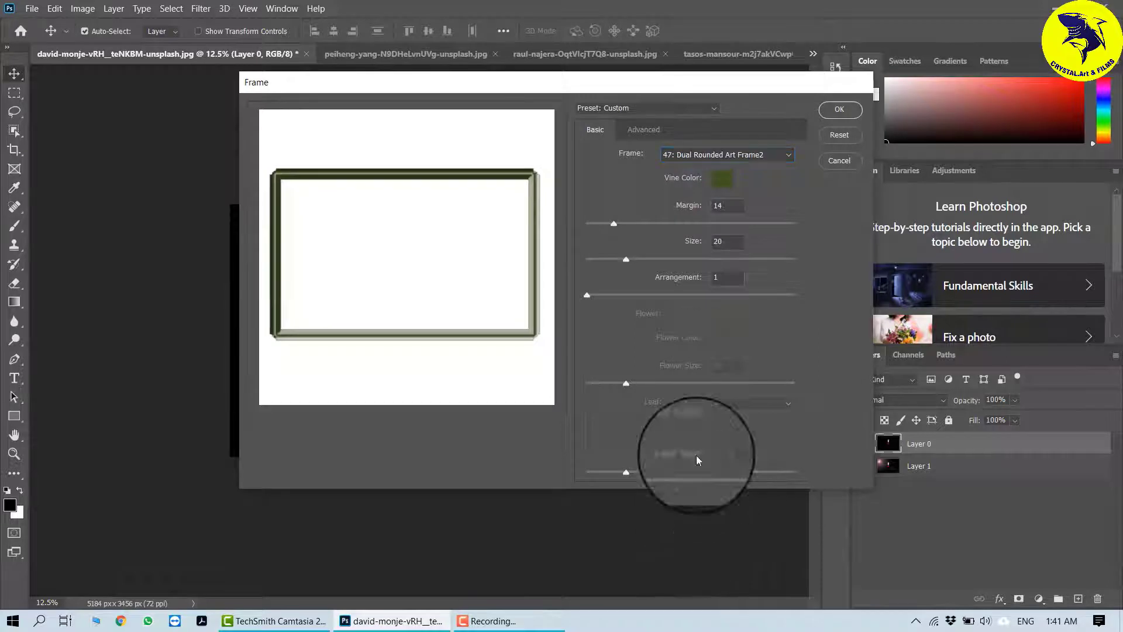
click(728, 155)
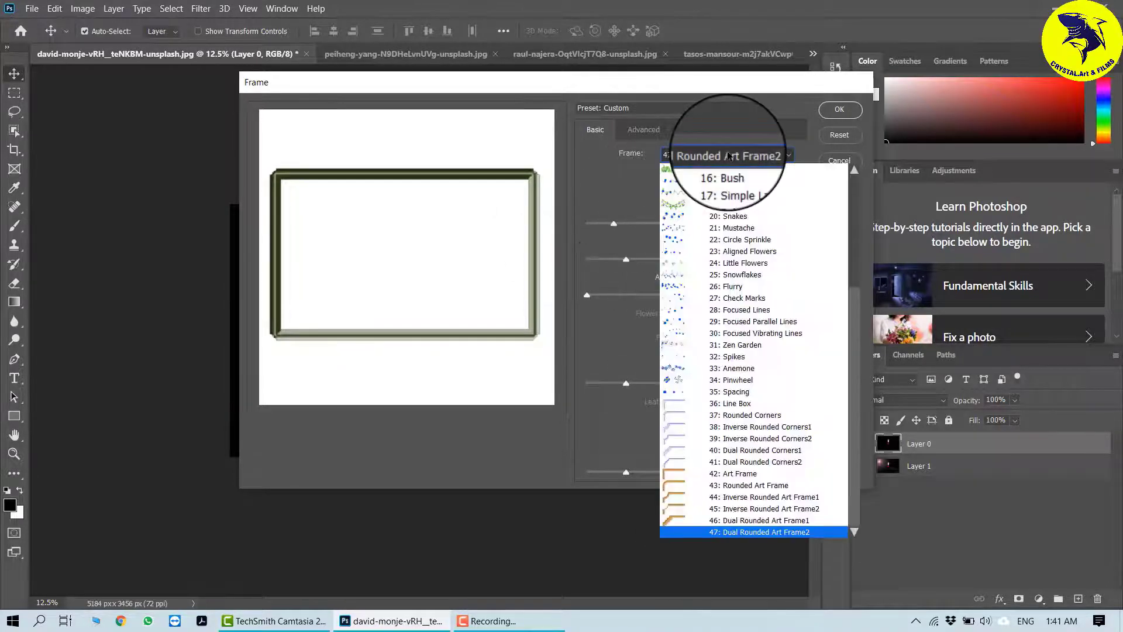
click(666, 379)
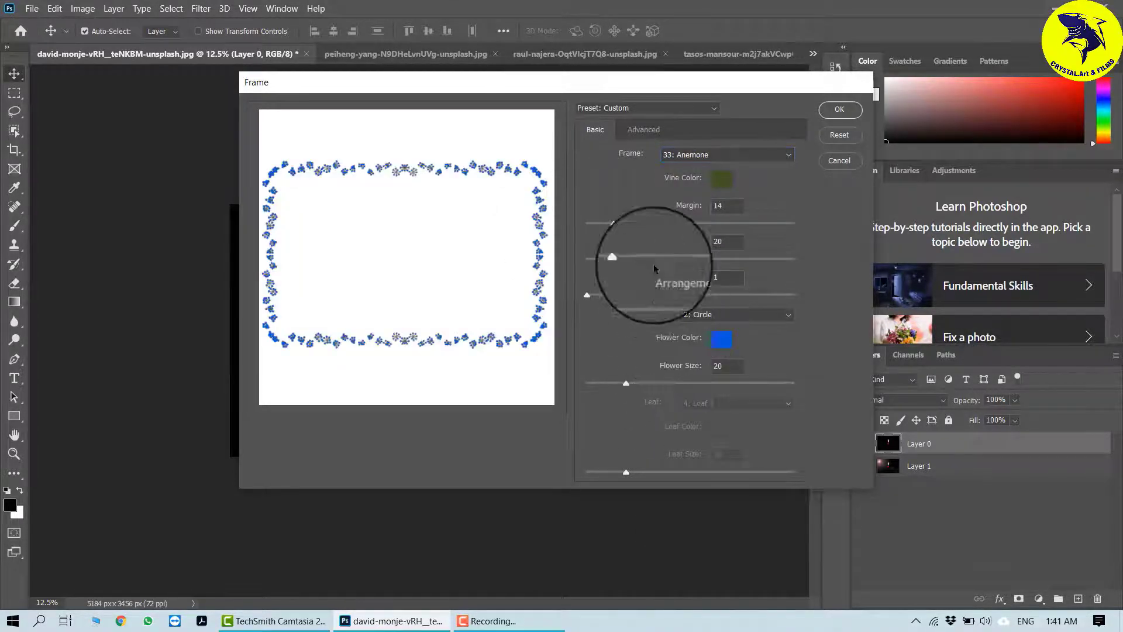
click(669, 109)
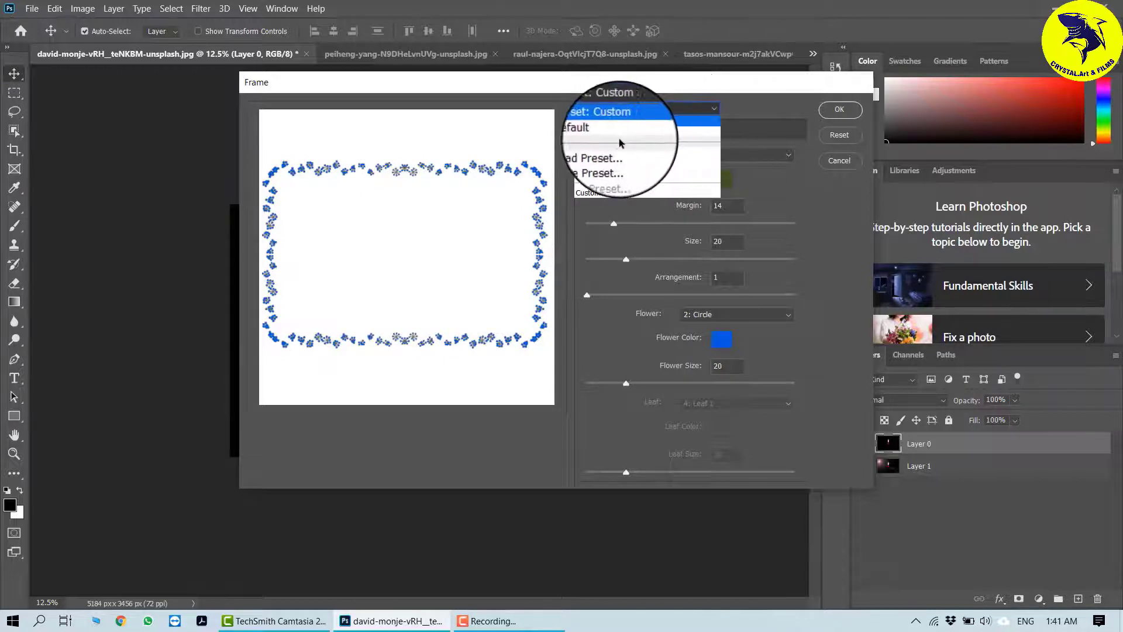
click(598, 196)
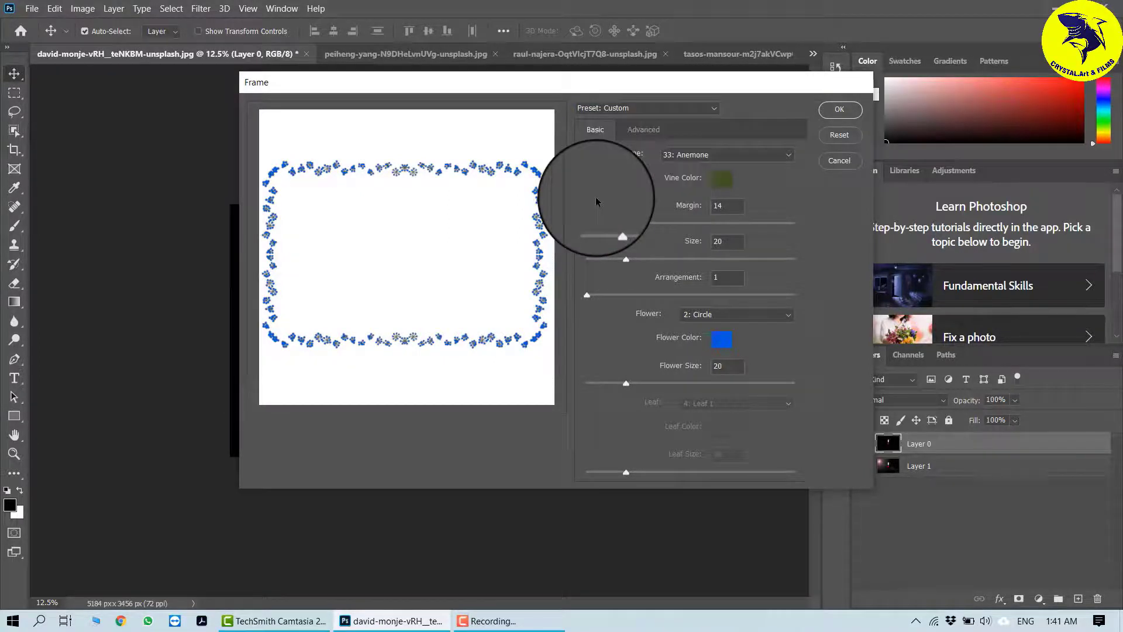
Choose frame 29: Focused Parallel Lines with margin 25, size 30, arrangement 41 and flower size 40
click(705, 155)
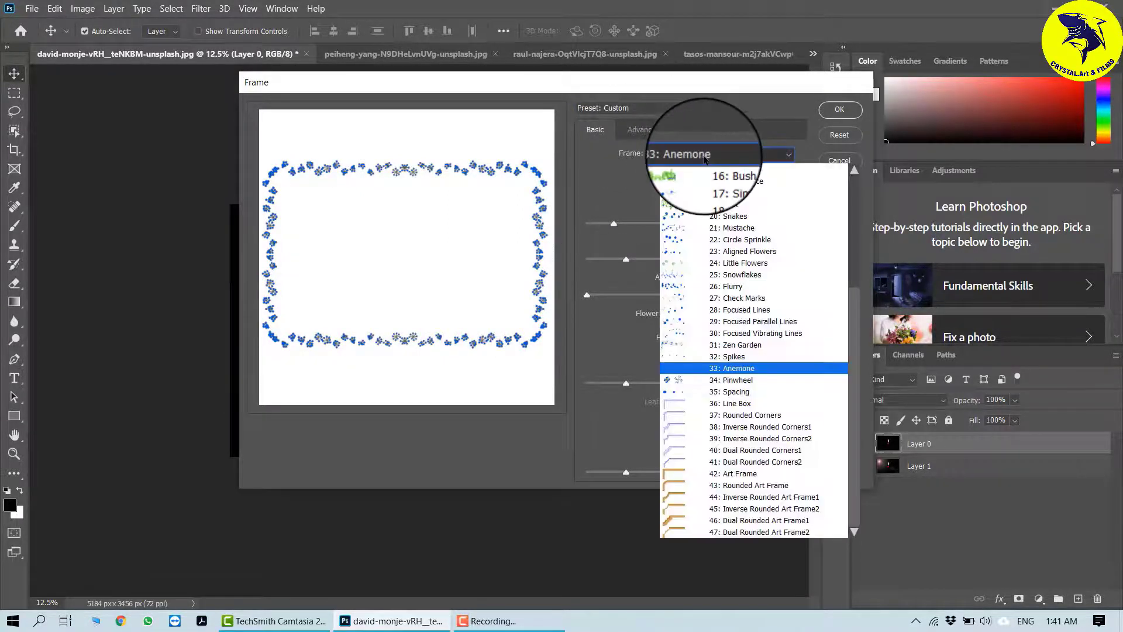
click(727, 323)
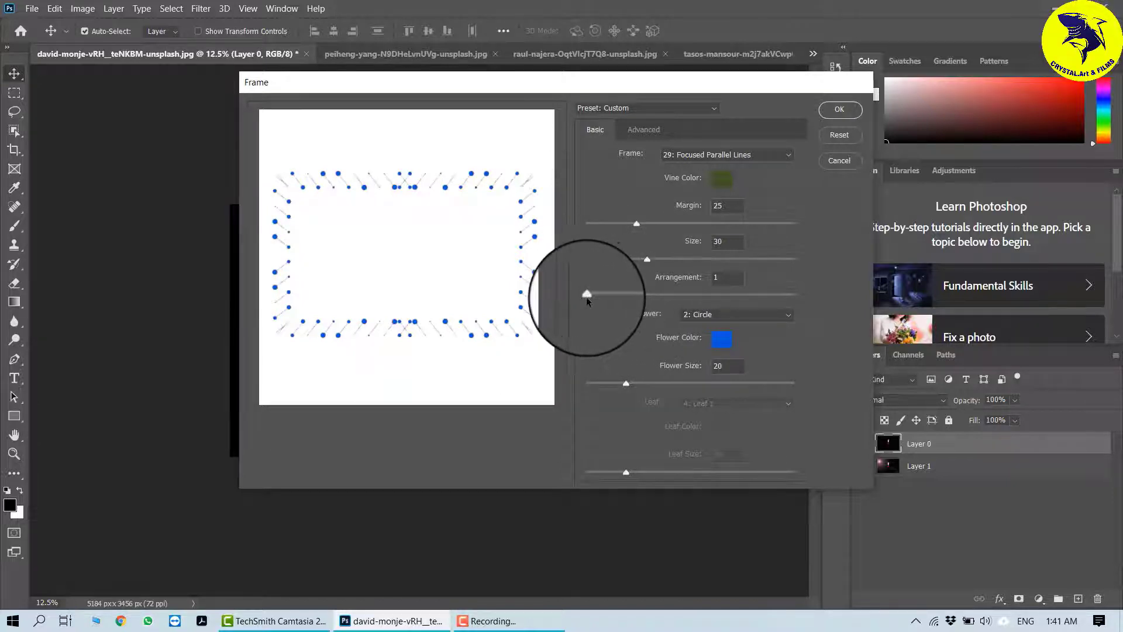
drag(591, 298, 630, 297)
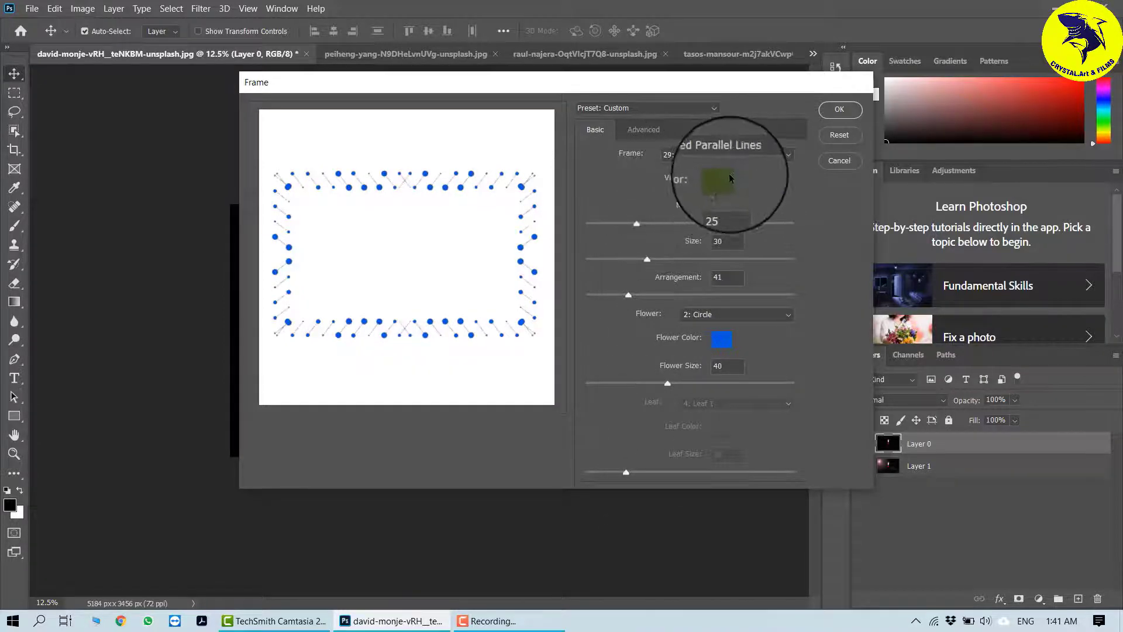
Set the frame's line thickness to 21, angle to 34.5 and fade to 16, and apply it to the candle photo
click(654, 137)
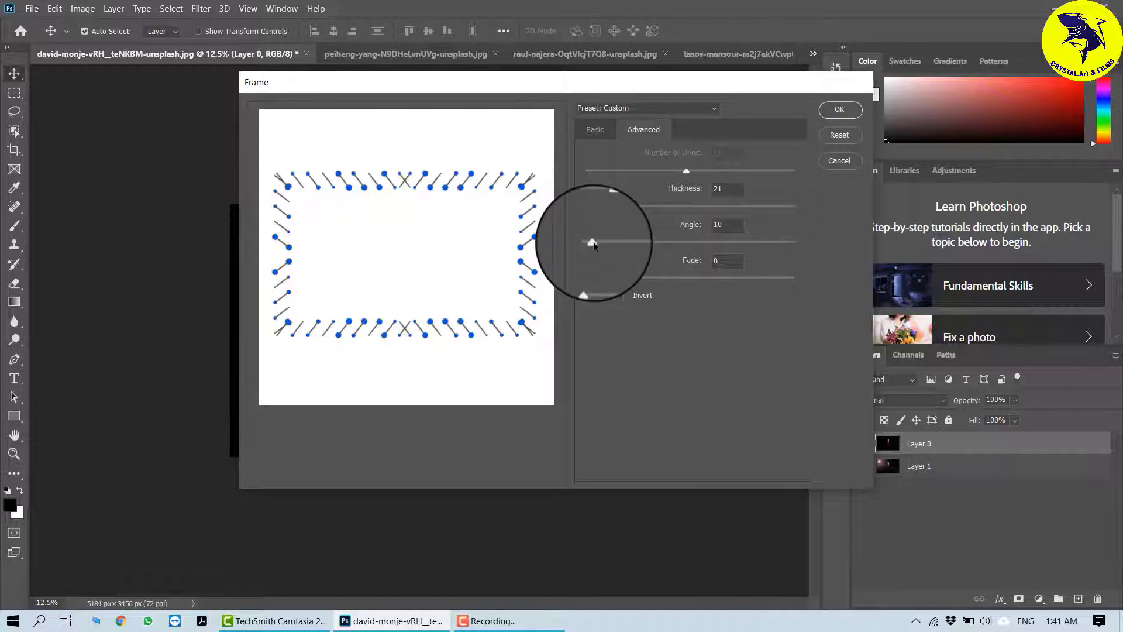
click(619, 295)
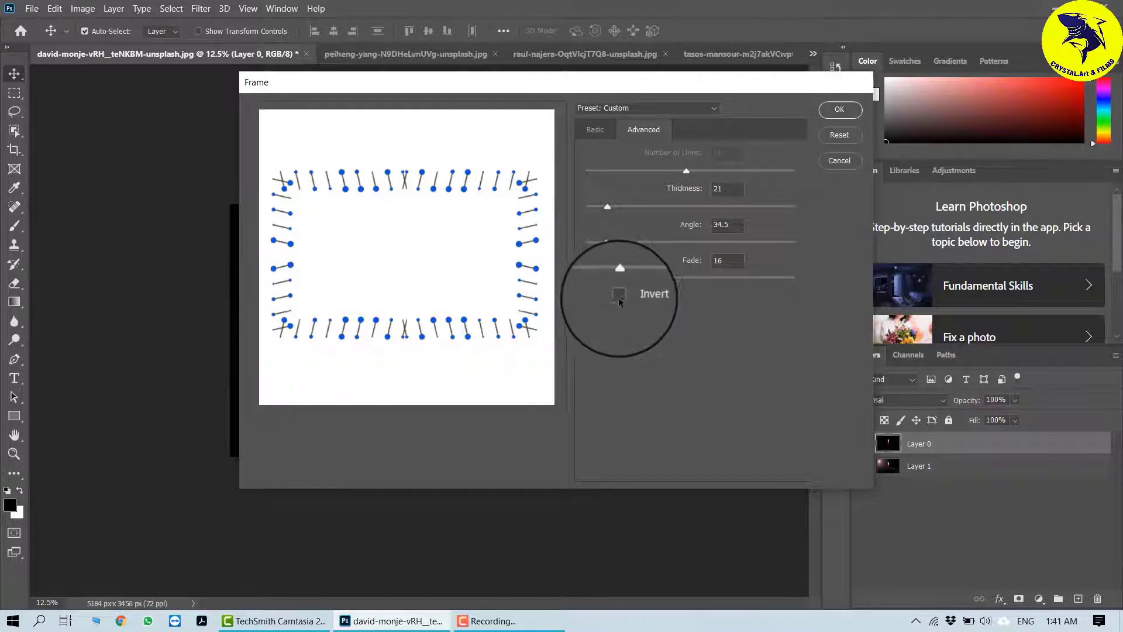
click(840, 110)
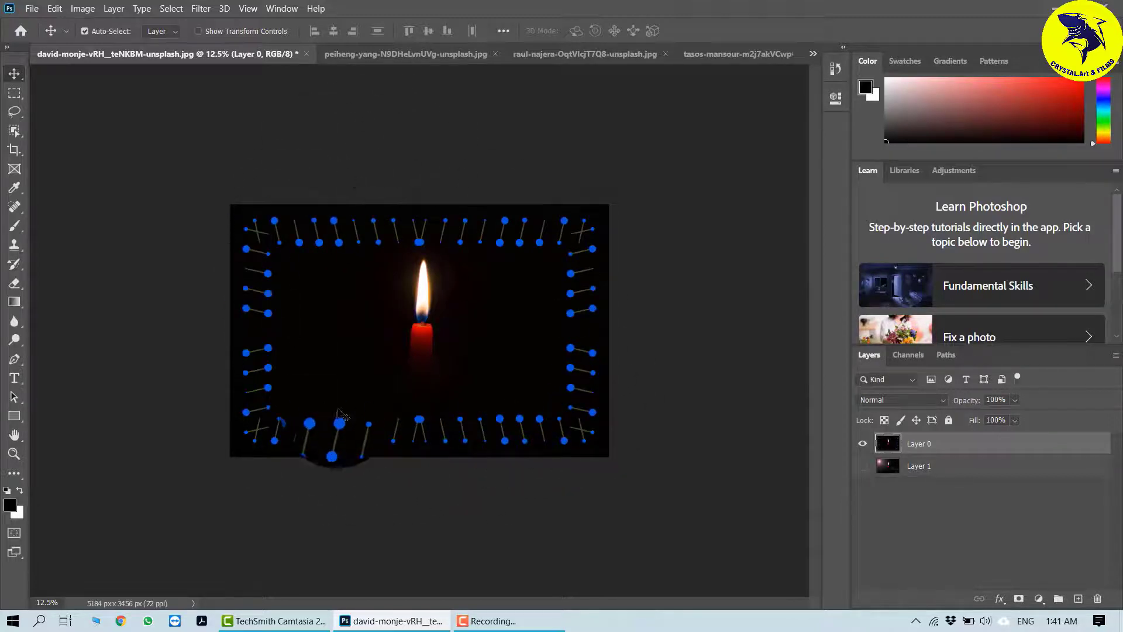
In the bridge photo, move the fibers layer below all others and duplicate Layer 0, leaving only the duplicate visible
click(371, 58)
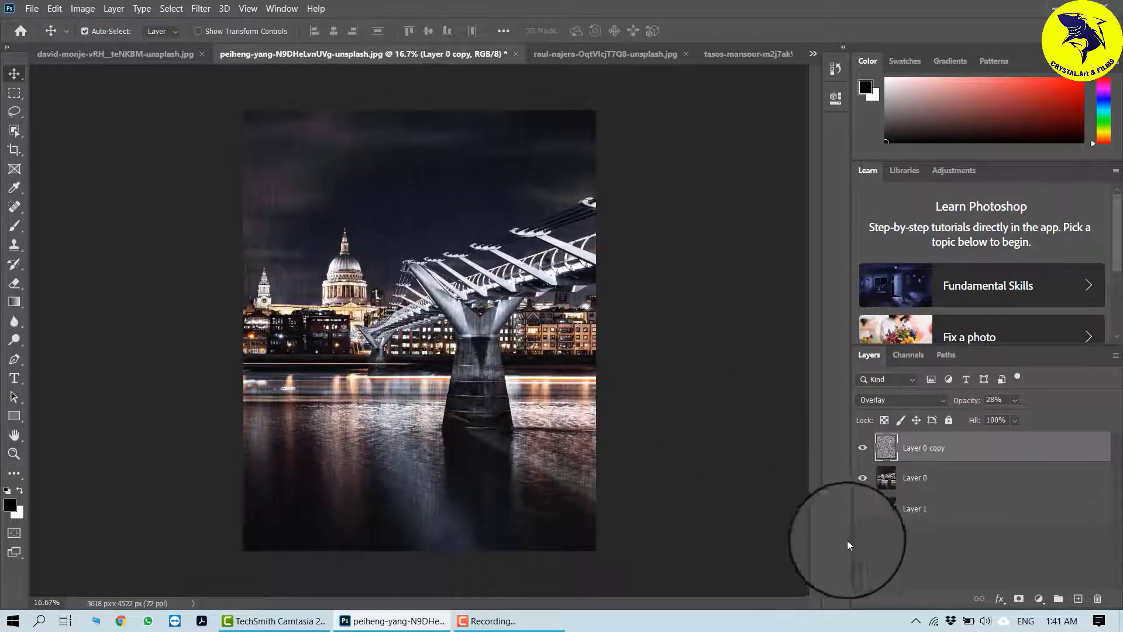
drag(938, 452, 928, 529)
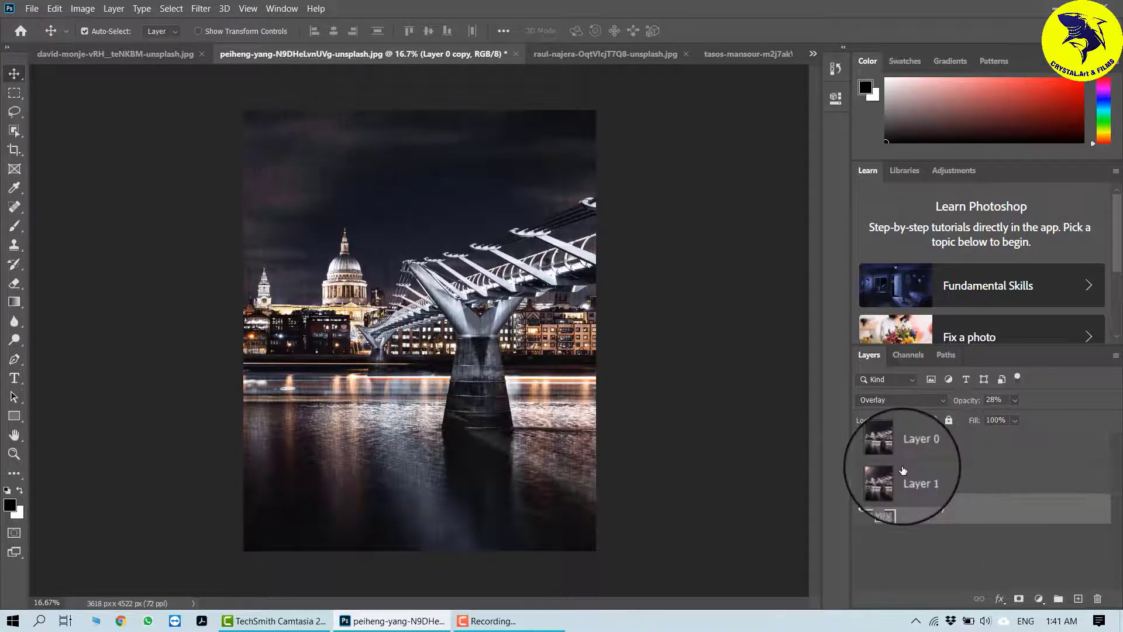
click(923, 448)
click(863, 455)
click(862, 455)
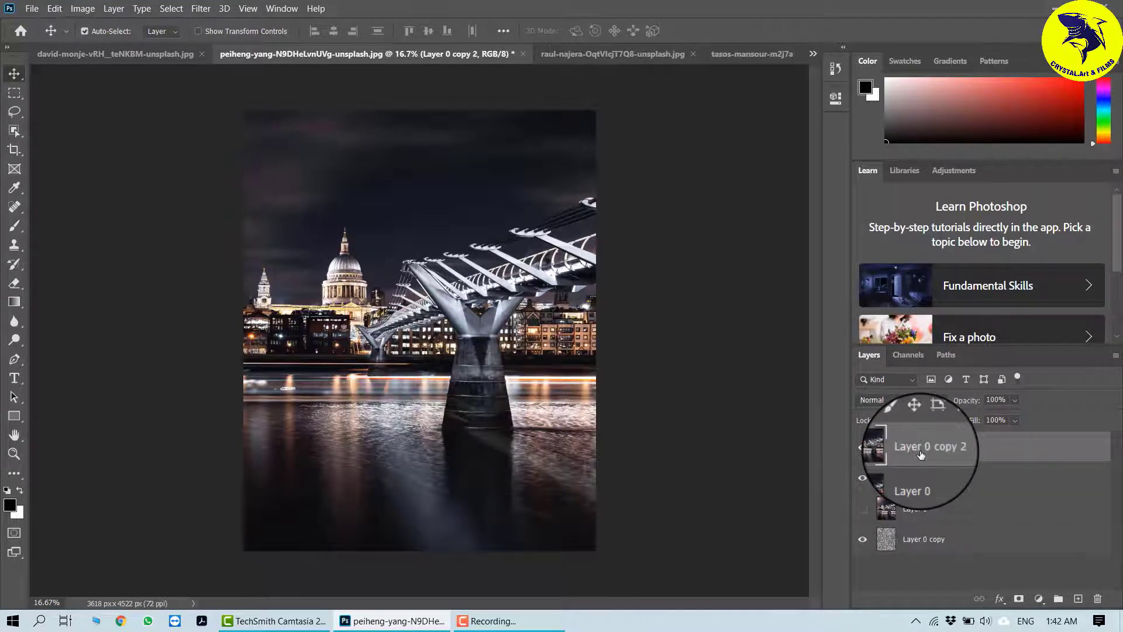
click(862, 478)
click(863, 539)
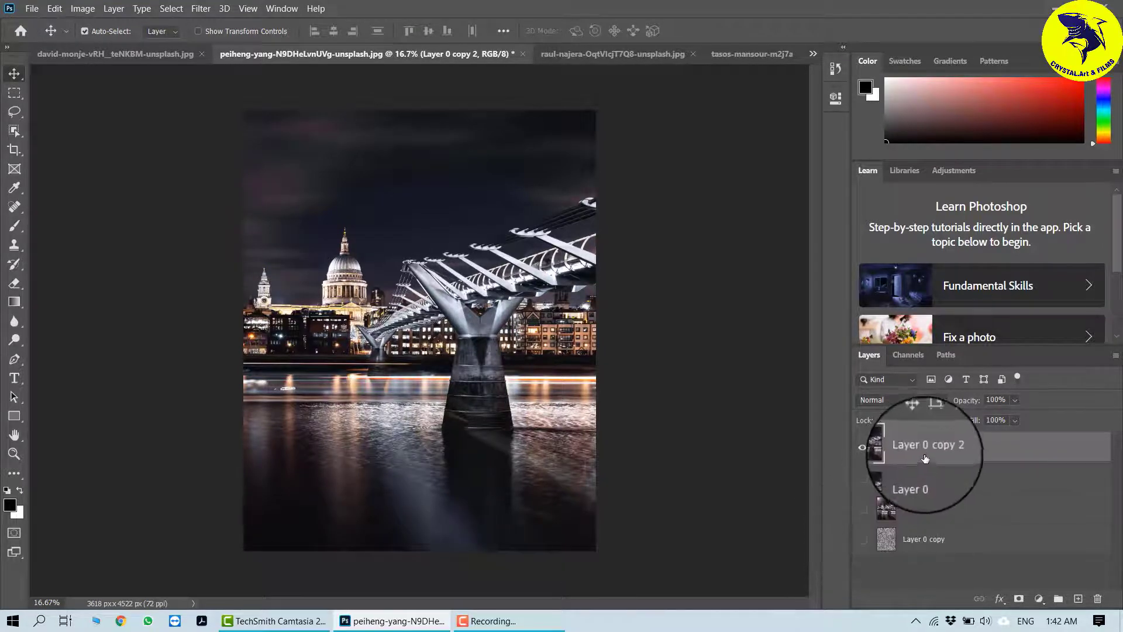
Render Clouds on Layer 0 copy 2 and blend it in Overlay mode over the shown Layer 0
click(204, 9)
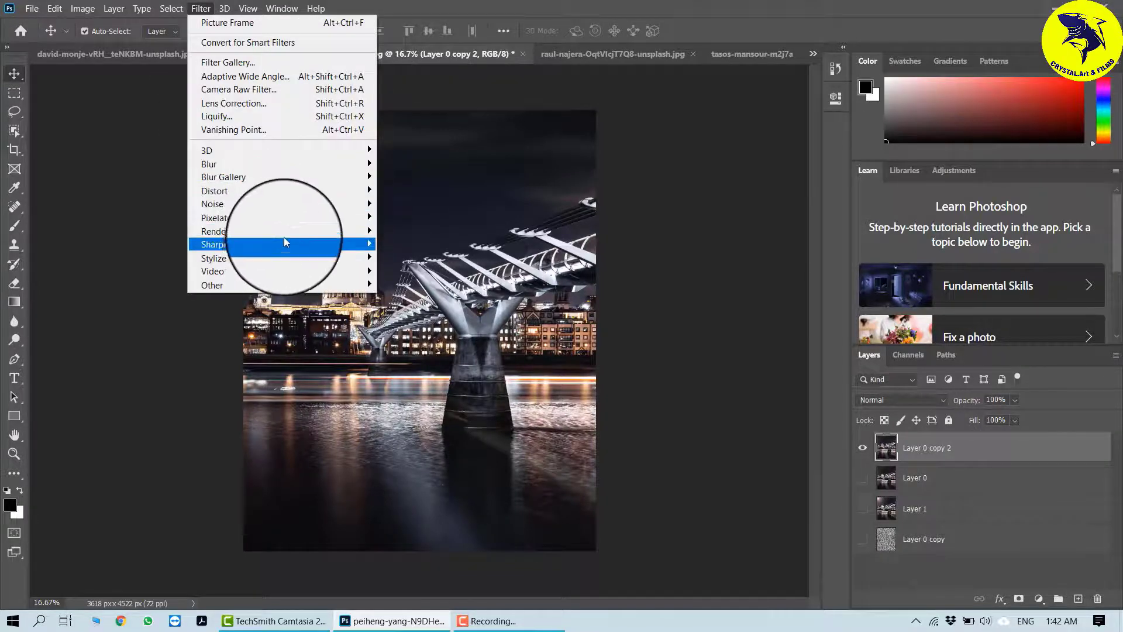
mouse_move(301, 232)
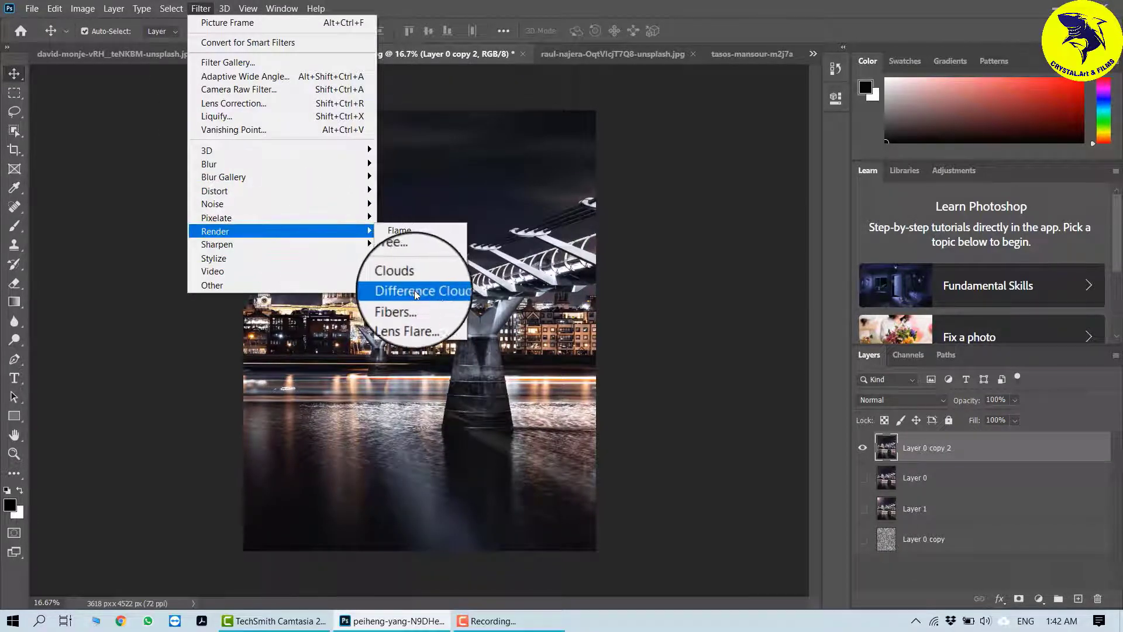
click(437, 278)
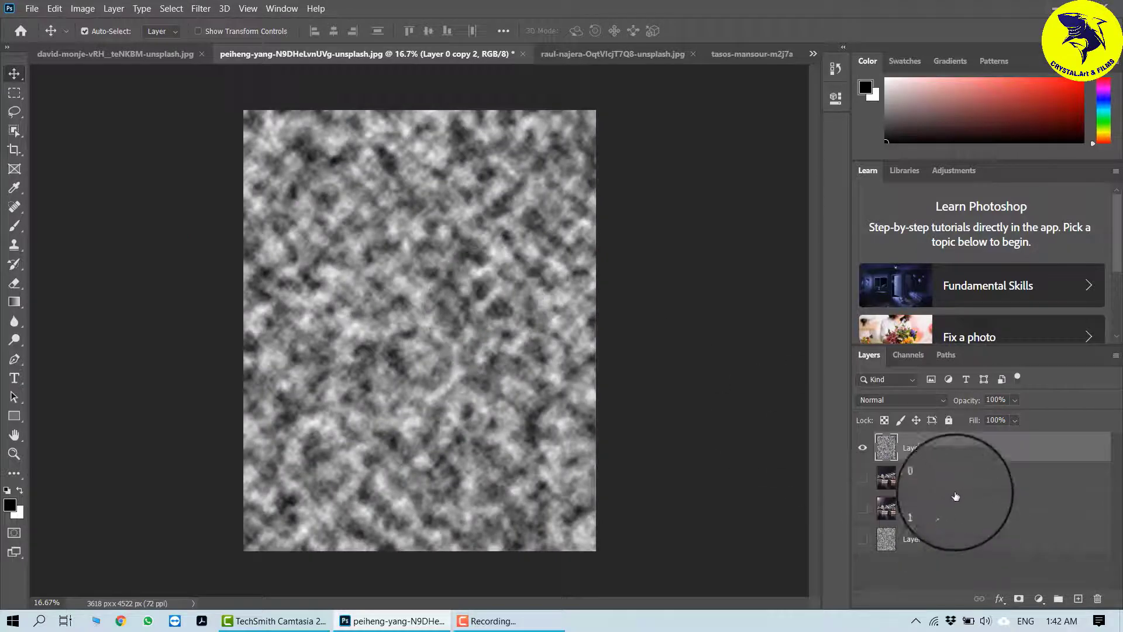
click(936, 400)
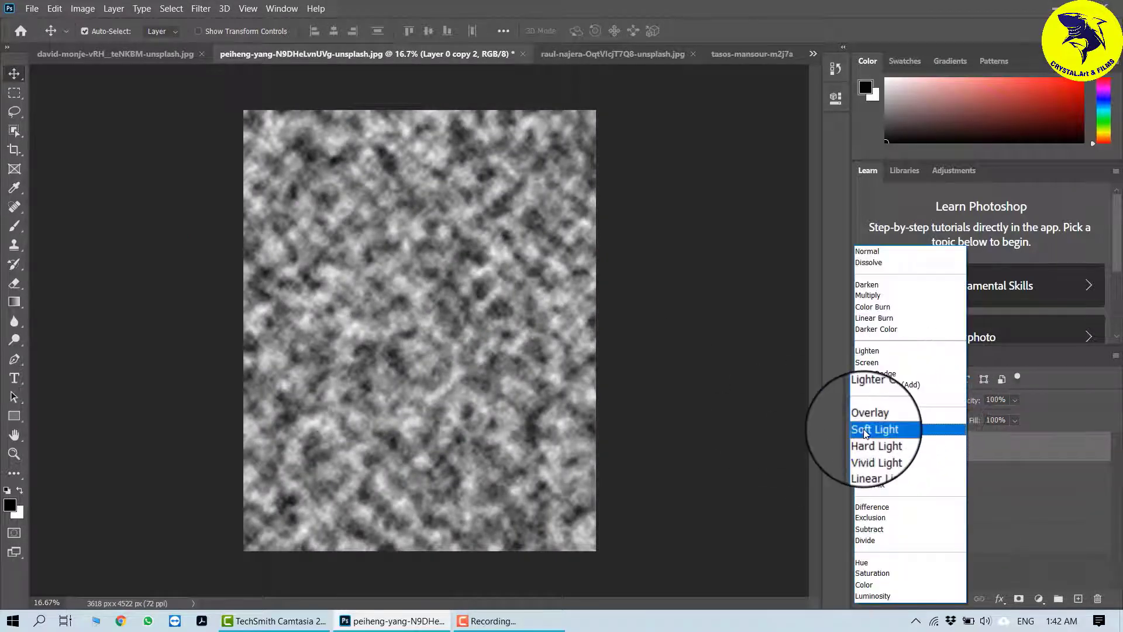
click(927, 409)
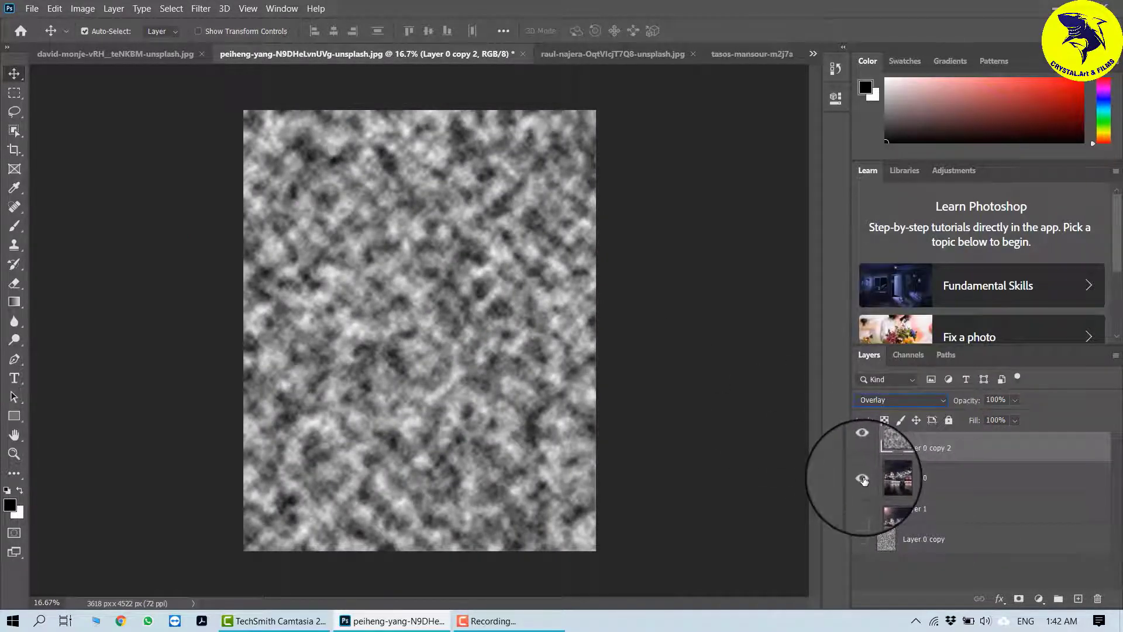
click(862, 478)
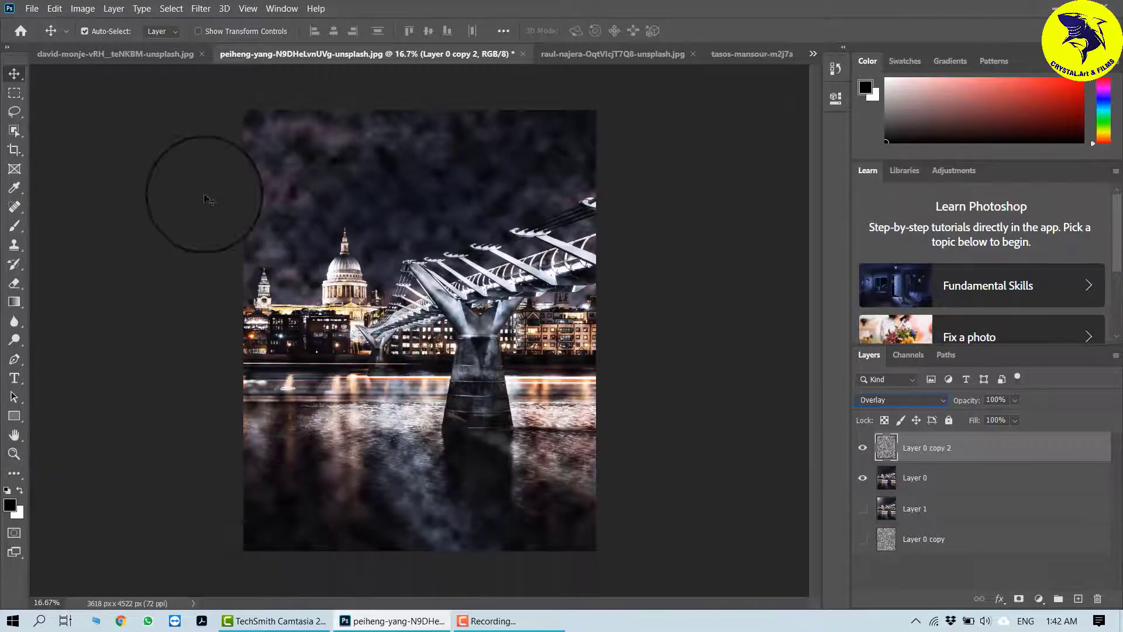
click(204, 10)
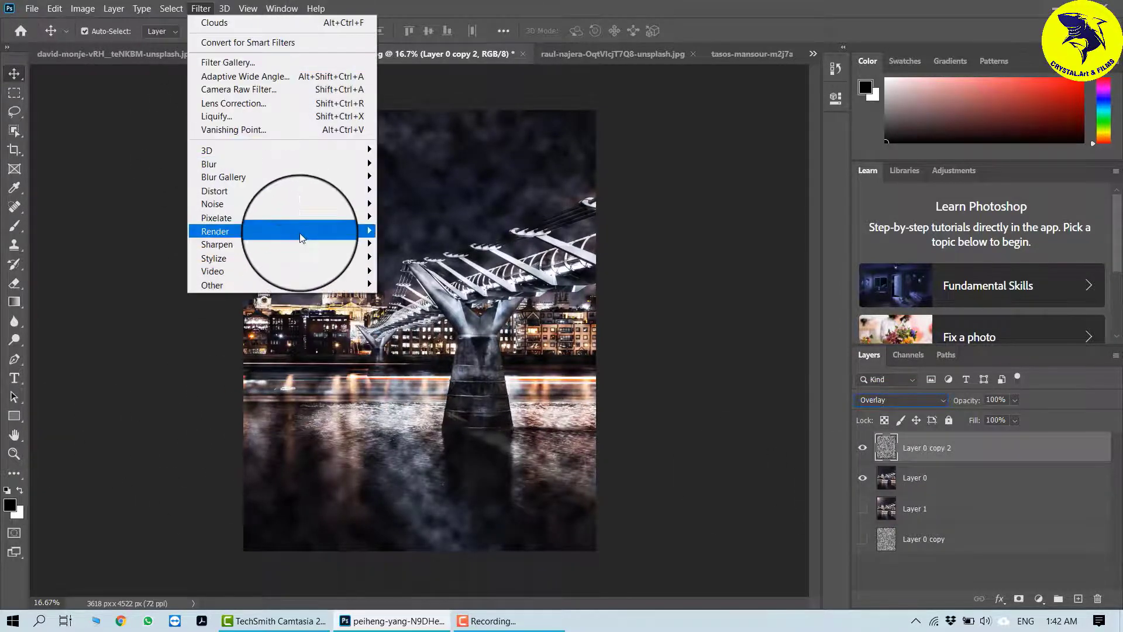
mouse_move(300, 231)
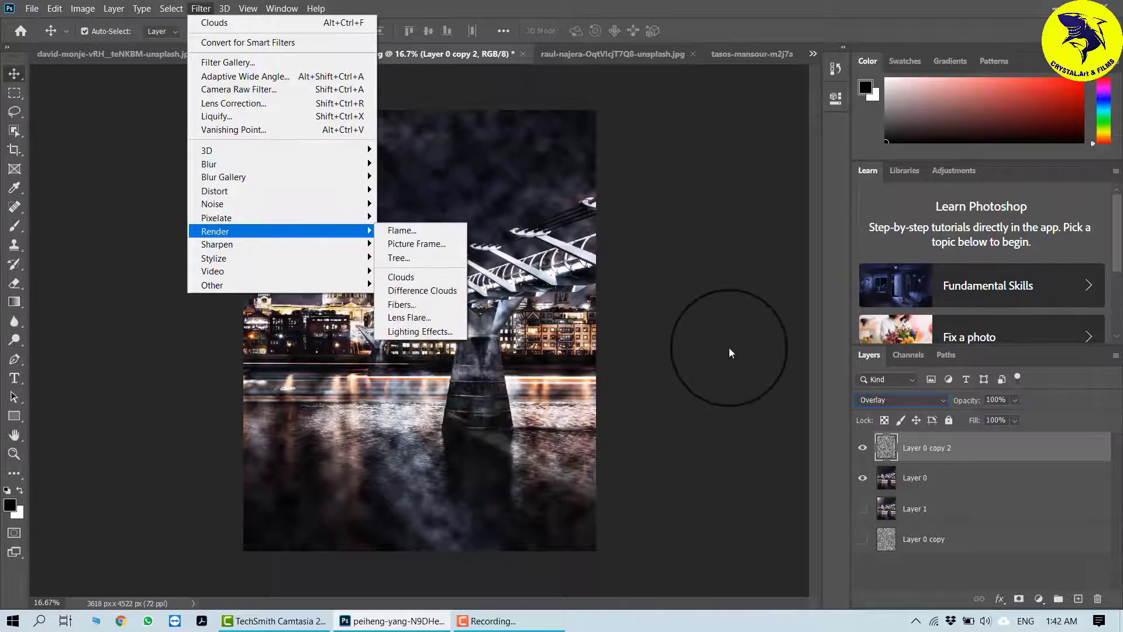
click(730, 350)
Add a layer mask to the clouds layer and paint it black over the river, bridge and buildings, keeping clouds in the sky
click(1018, 599)
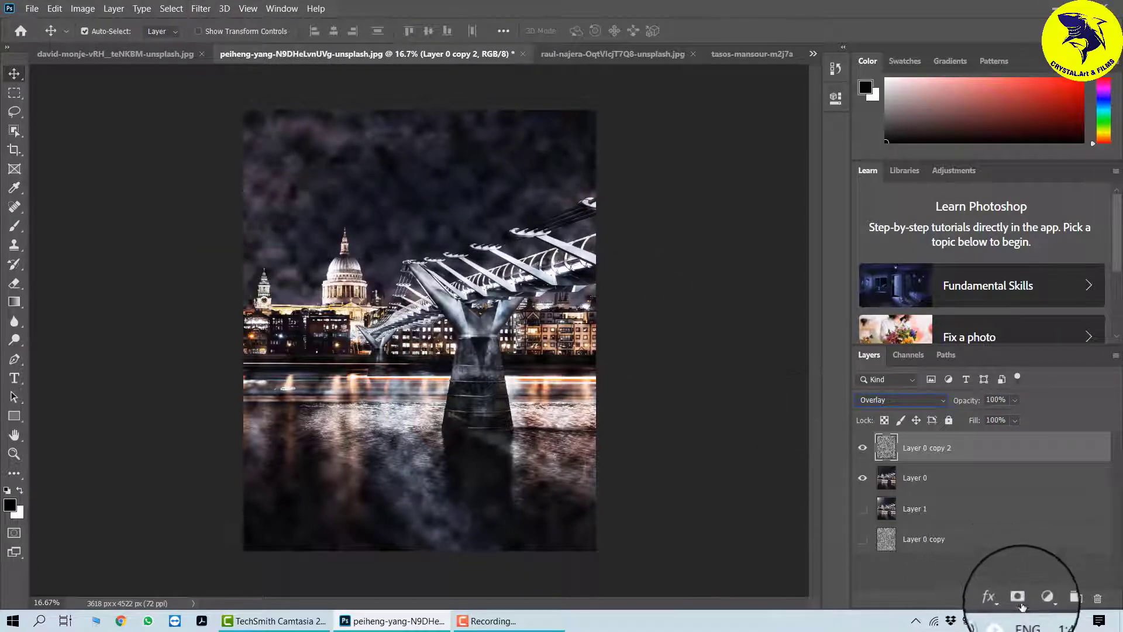
click(17, 226)
mouse_move(555, 571)
mouse_down()
mouse_move(275, 489)
mouse_move(289, 428)
mouse_move(277, 362)
mouse_move(468, 363)
mouse_move(552, 289)
mouse_move(592, 226)
mouse_move(459, 391)
mouse_move(304, 351)
mouse_move(306, 296)
mouse_move(231, 352)
mouse_move(547, 526)
mouse_move(402, 497)
mouse_up()
click(14, 74)
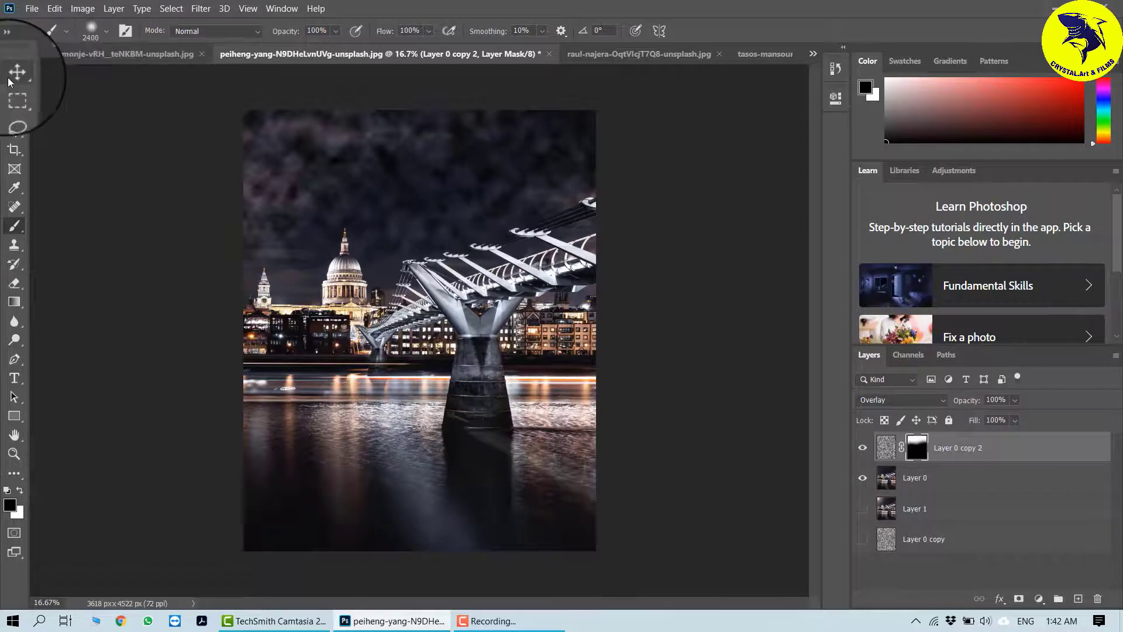
Reduce the opacity of the clouds layer, Layer 0 copy 2, to 42%
click(886, 447)
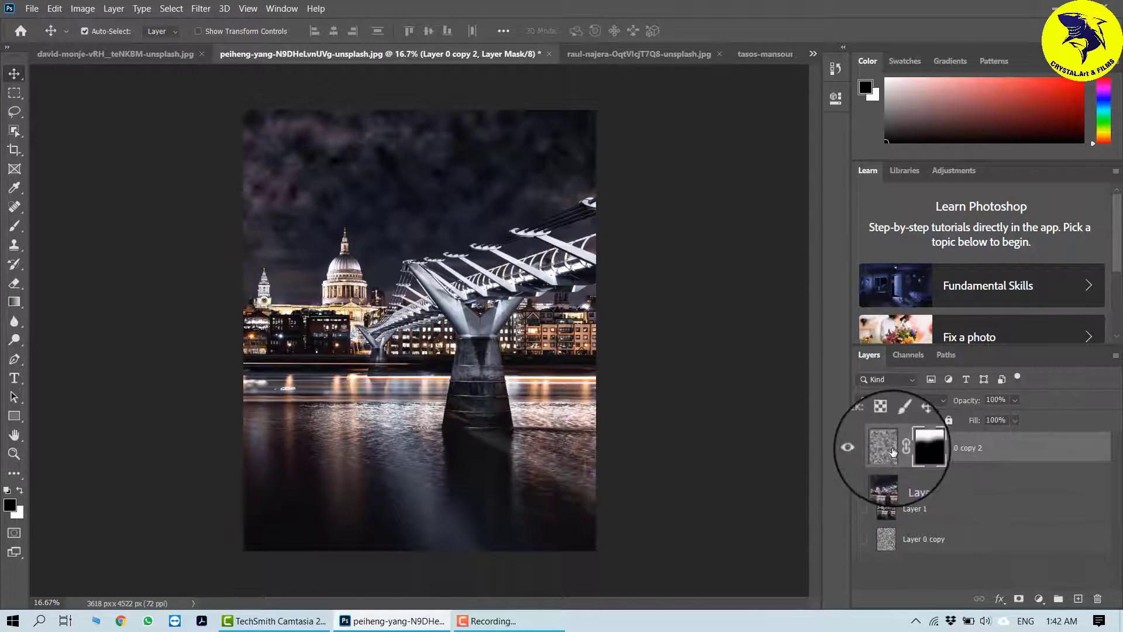
click(1015, 400)
drag(1025, 420, 992, 415)
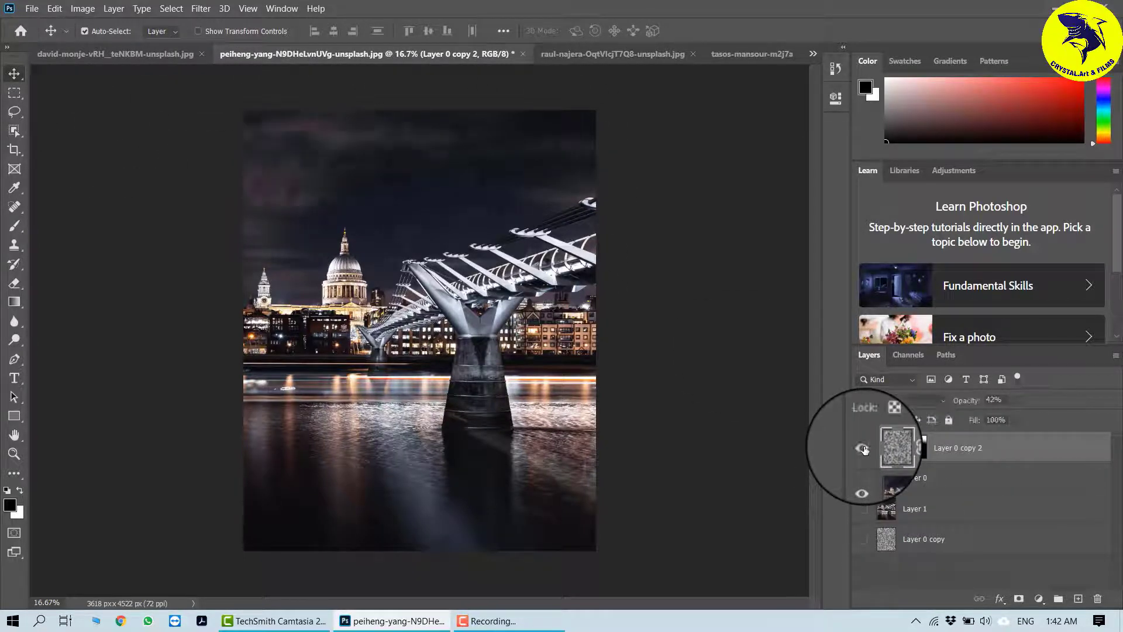
In the car photo, move the Difference Clouds layer below Layer 0 and duplicate Layer 0, leaving only the duplicate visible
click(154, 59)
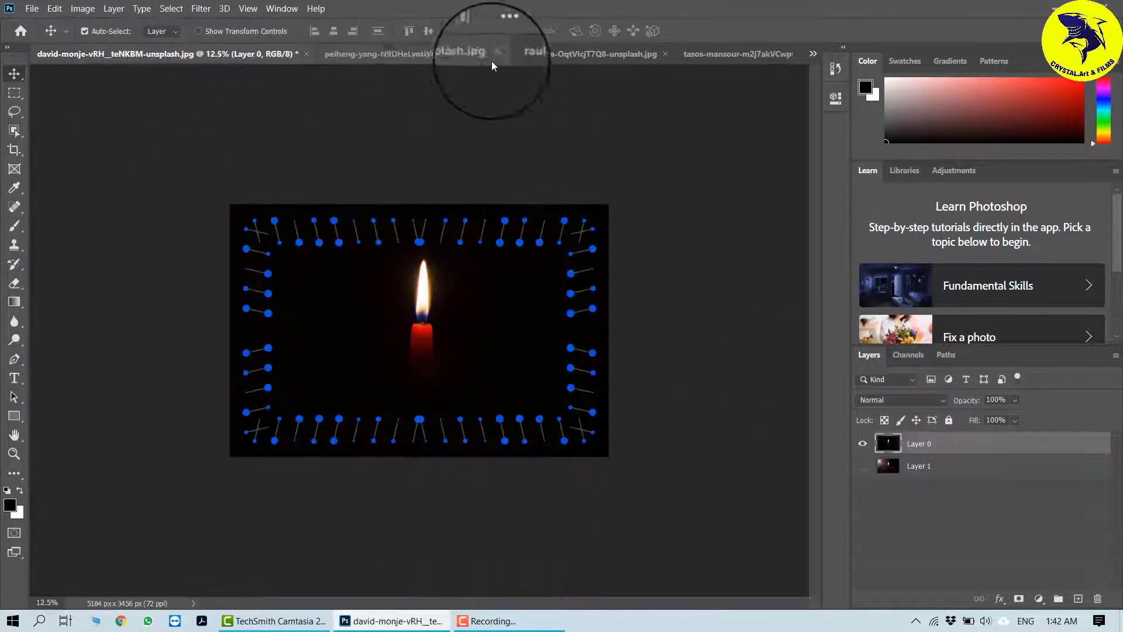
click(592, 60)
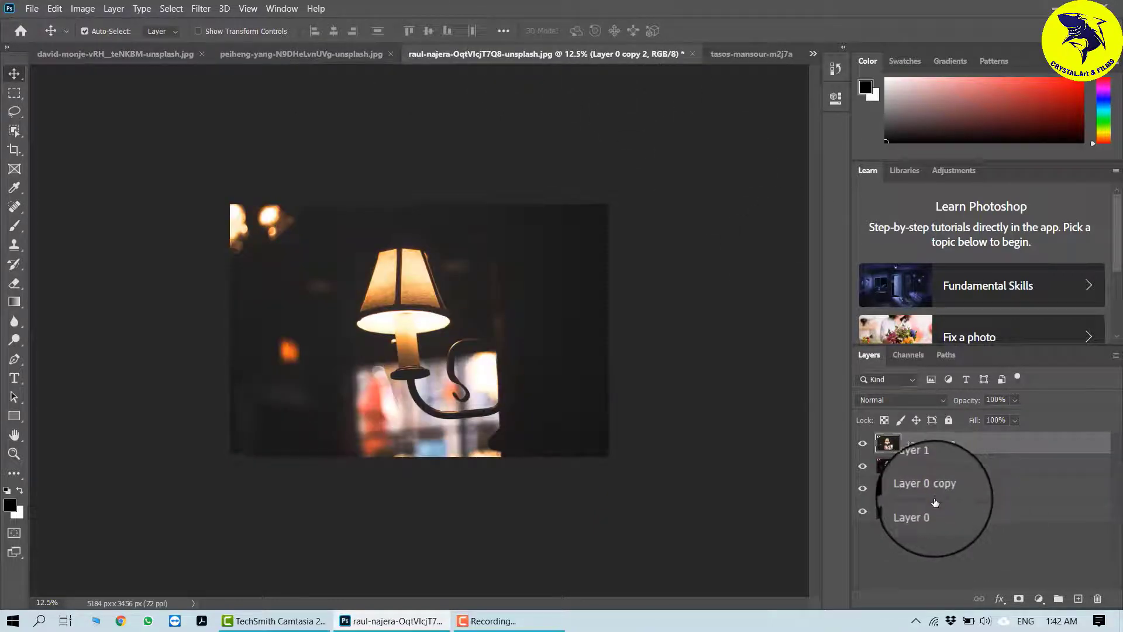
click(728, 48)
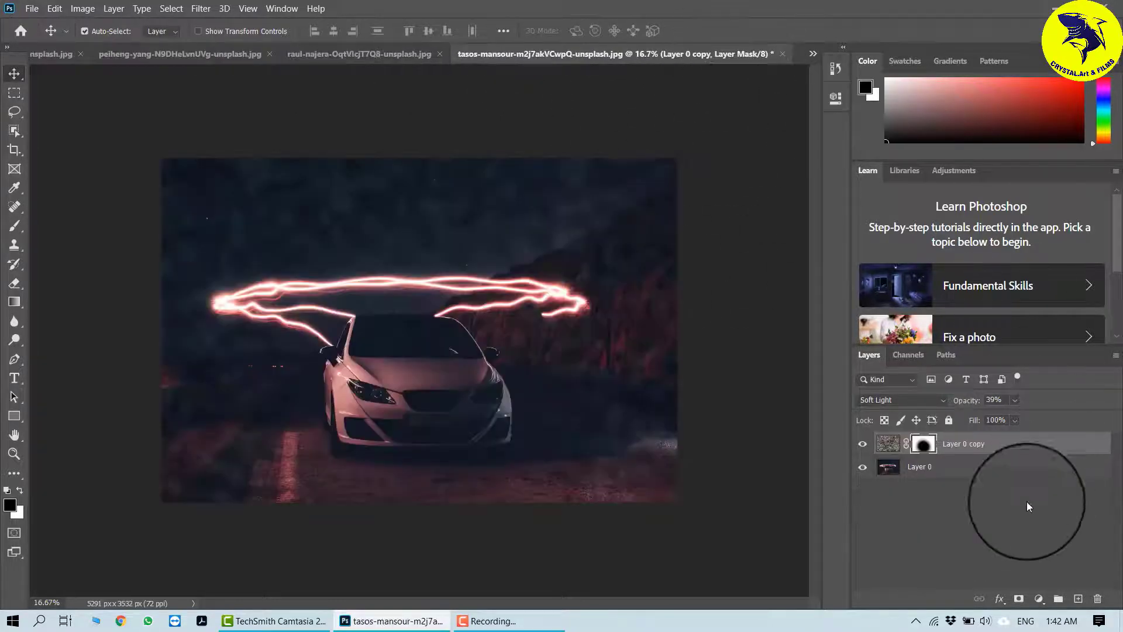
drag(960, 439, 964, 503)
click(864, 469)
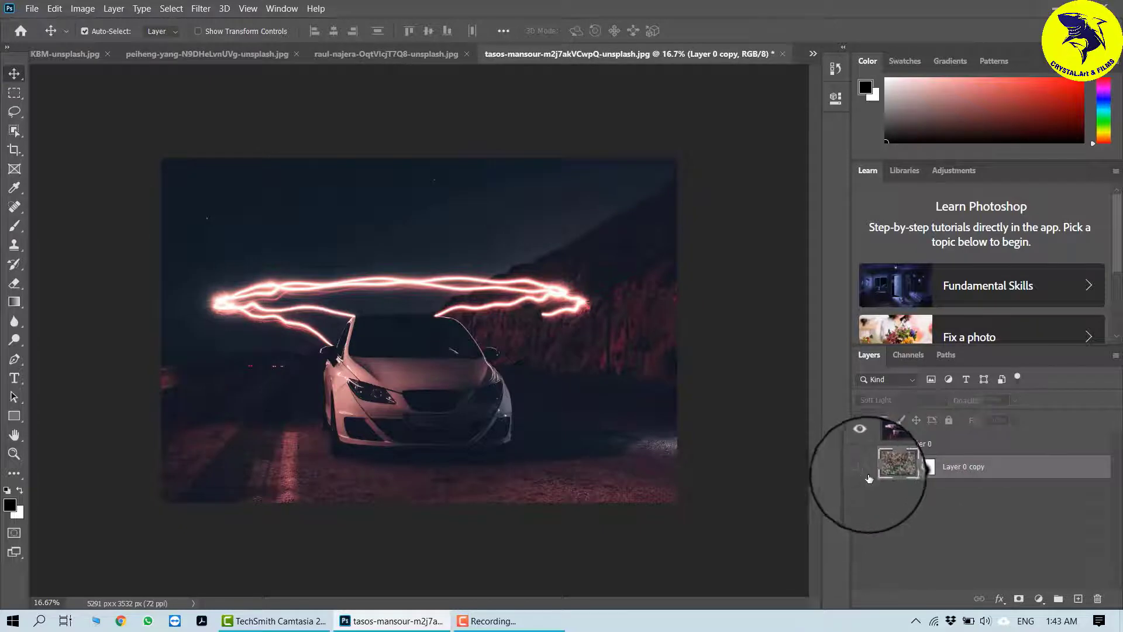
click(946, 447)
key(ctrl+j)
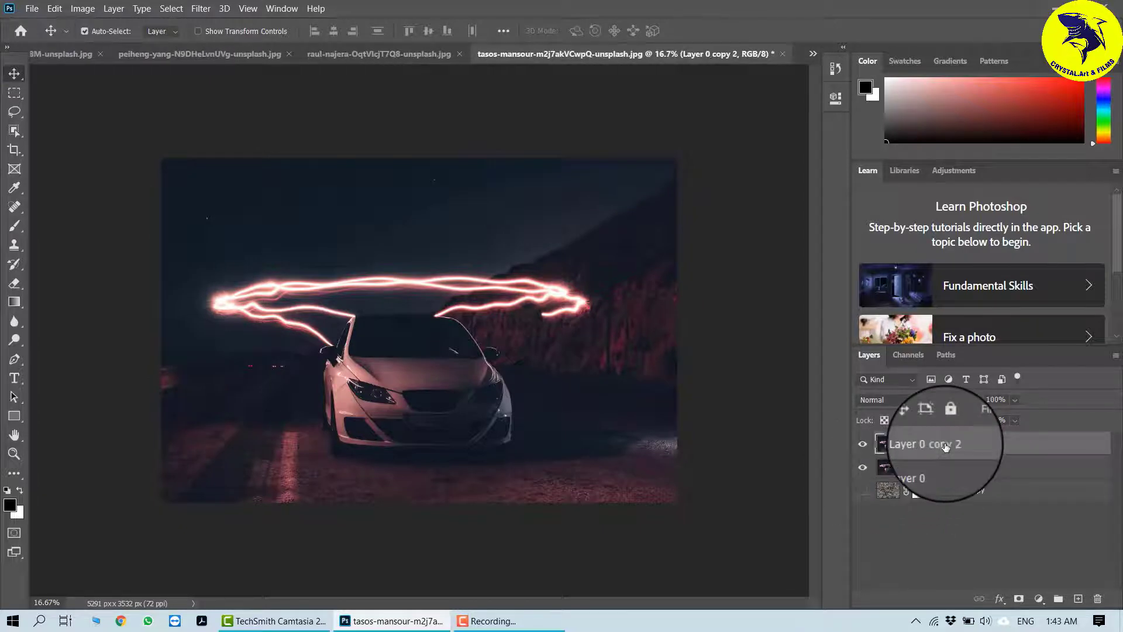
click(863, 466)
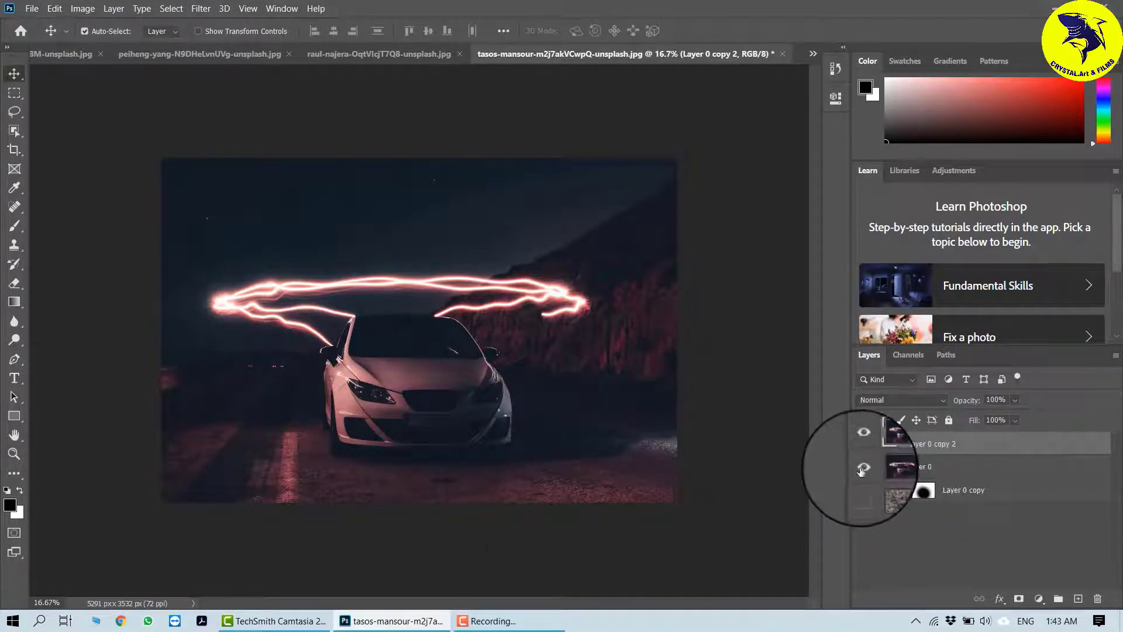
Configure the Tree filter with 26: Cypress 2, light direction 6, leaves amount 81, leaves size 77, branches thickness 110 and arrangement 16.7
click(202, 9)
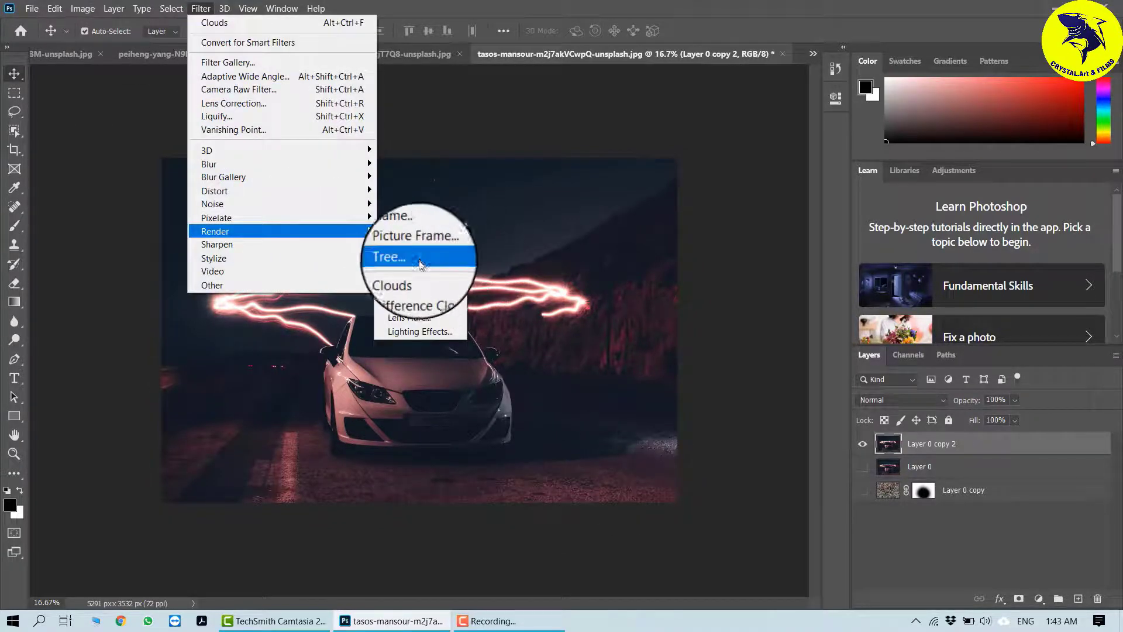
click(421, 263)
click(742, 167)
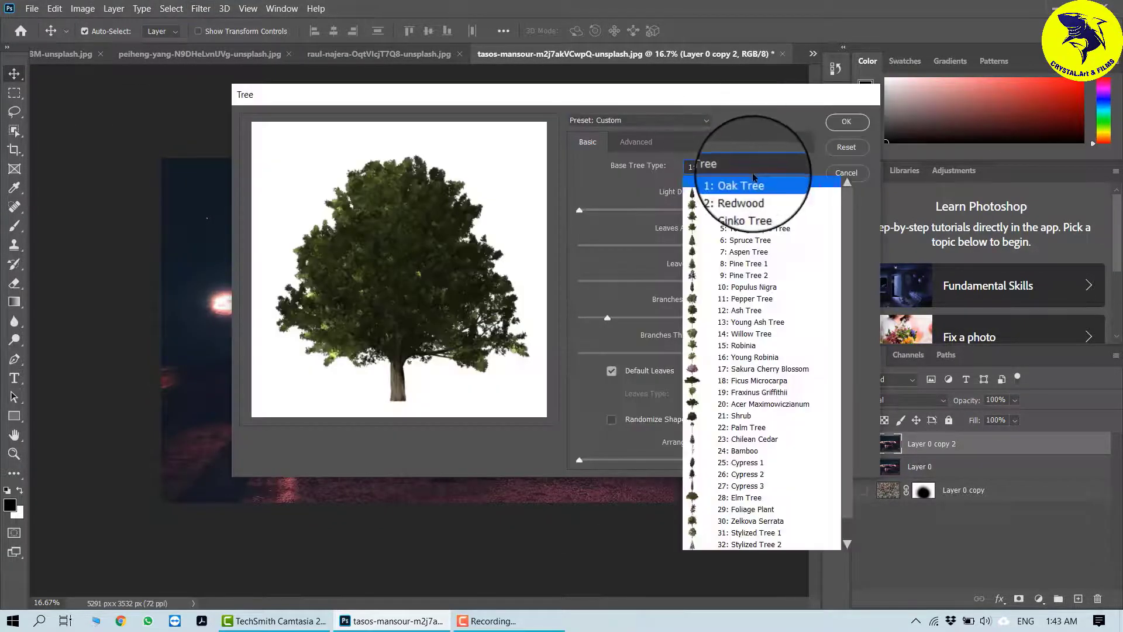
click(737, 473)
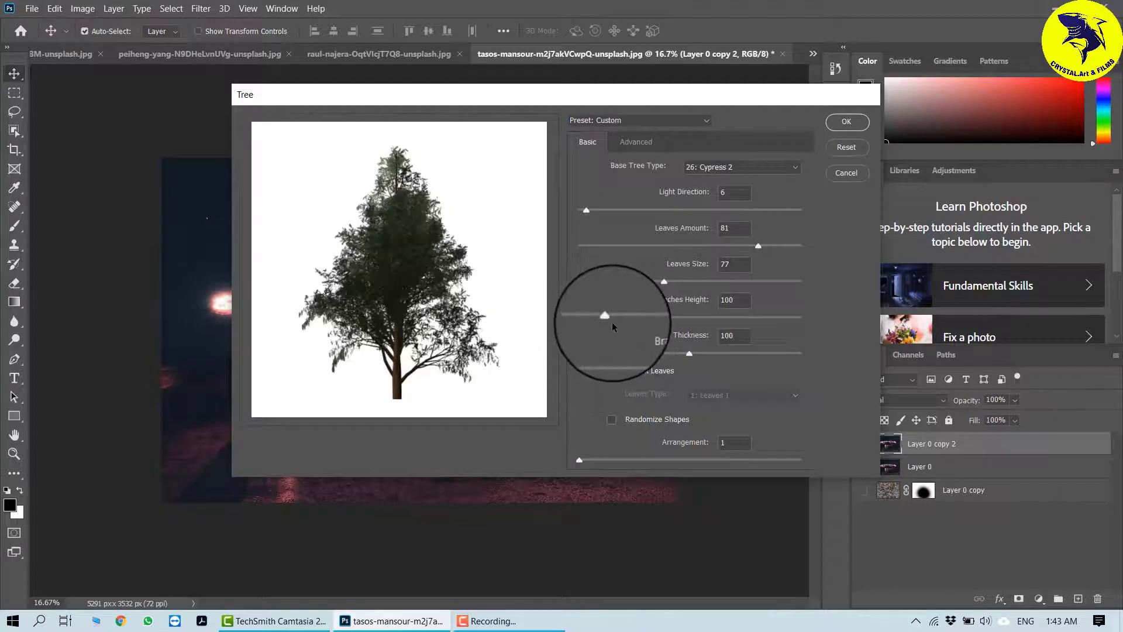
drag(605, 318, 636, 321)
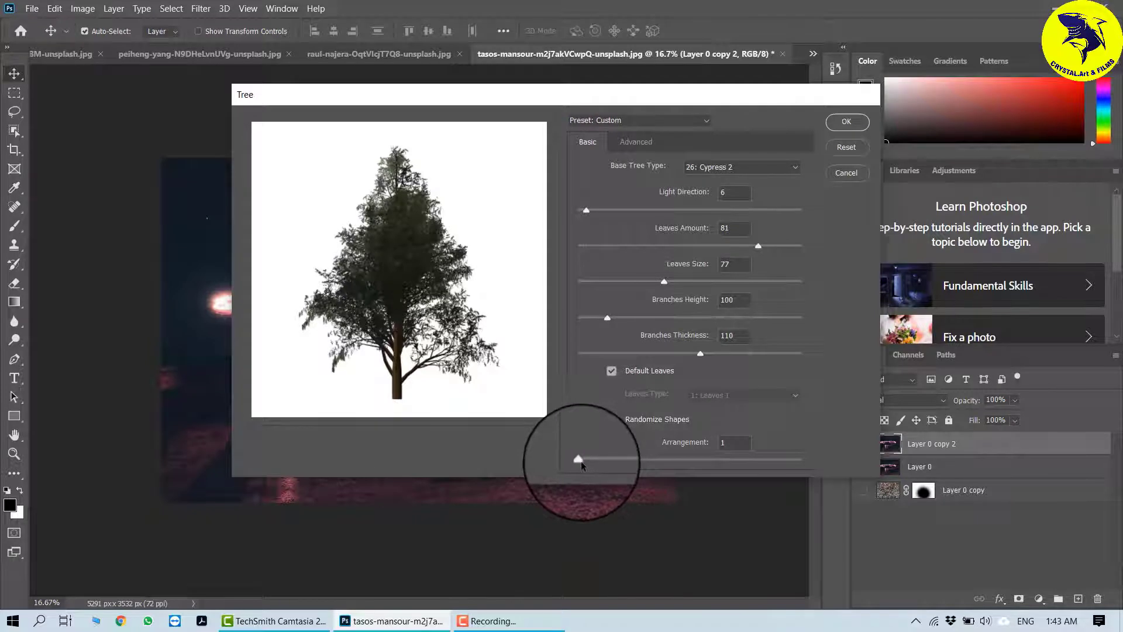
drag(579, 460, 617, 461)
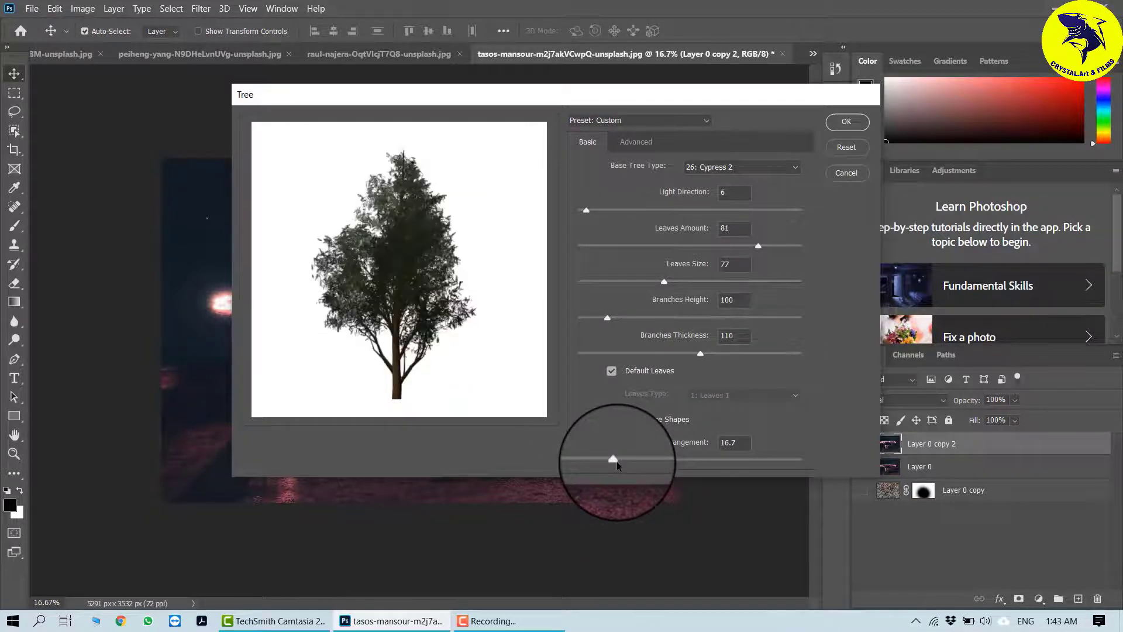
Render the cypress directly onto Layer 0 copy 2, try to move it, and undo the render
click(847, 122)
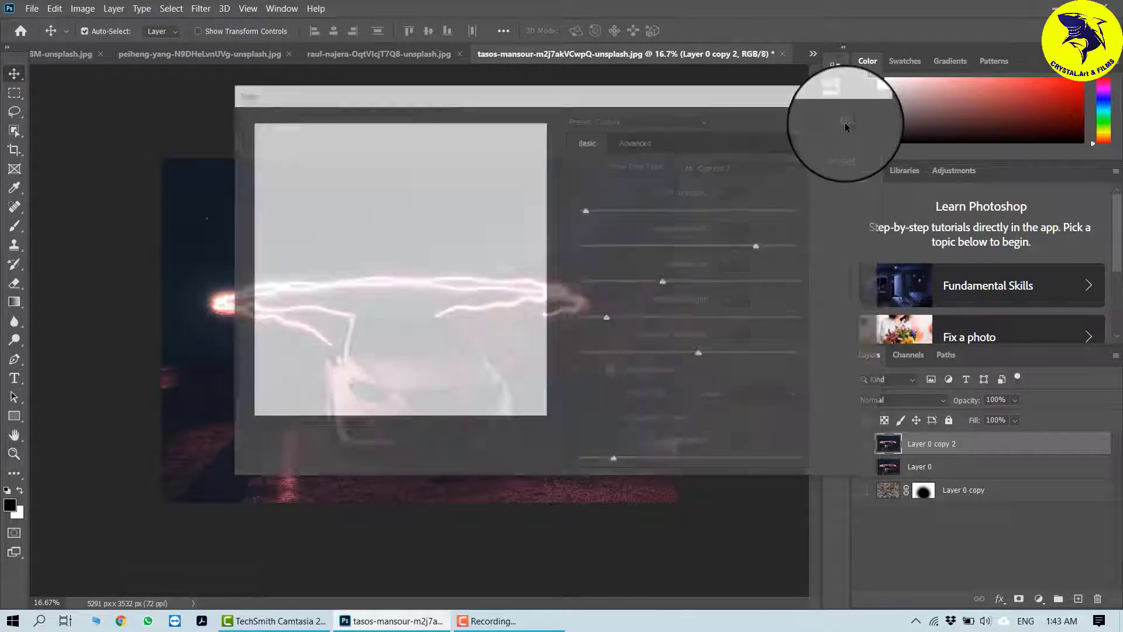
drag(397, 352, 440, 362)
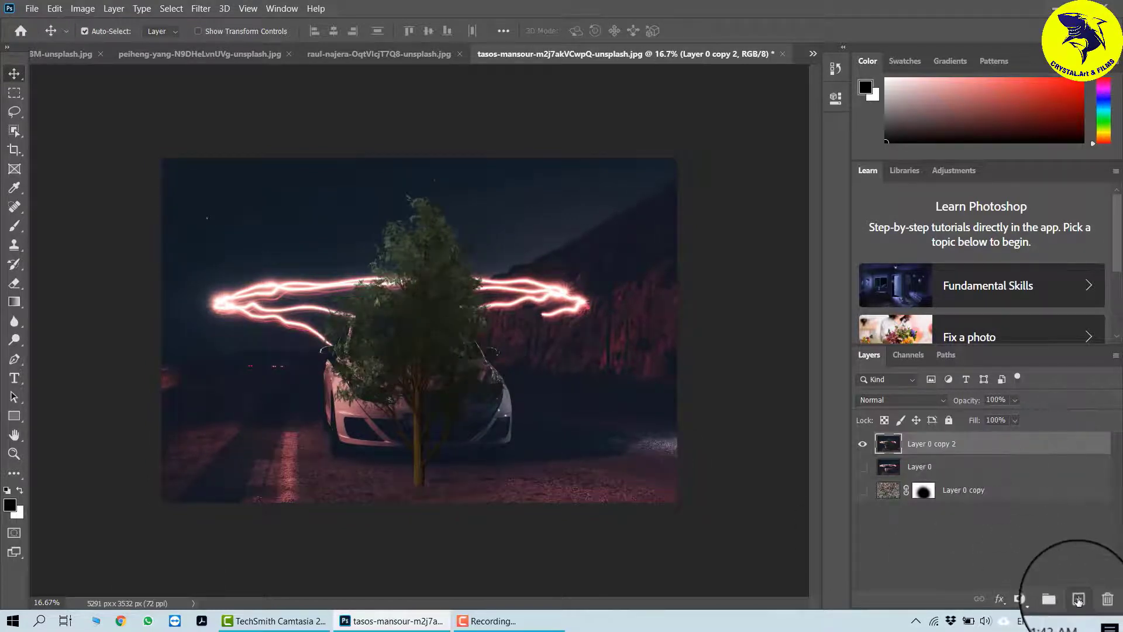
key(ctrl+z)
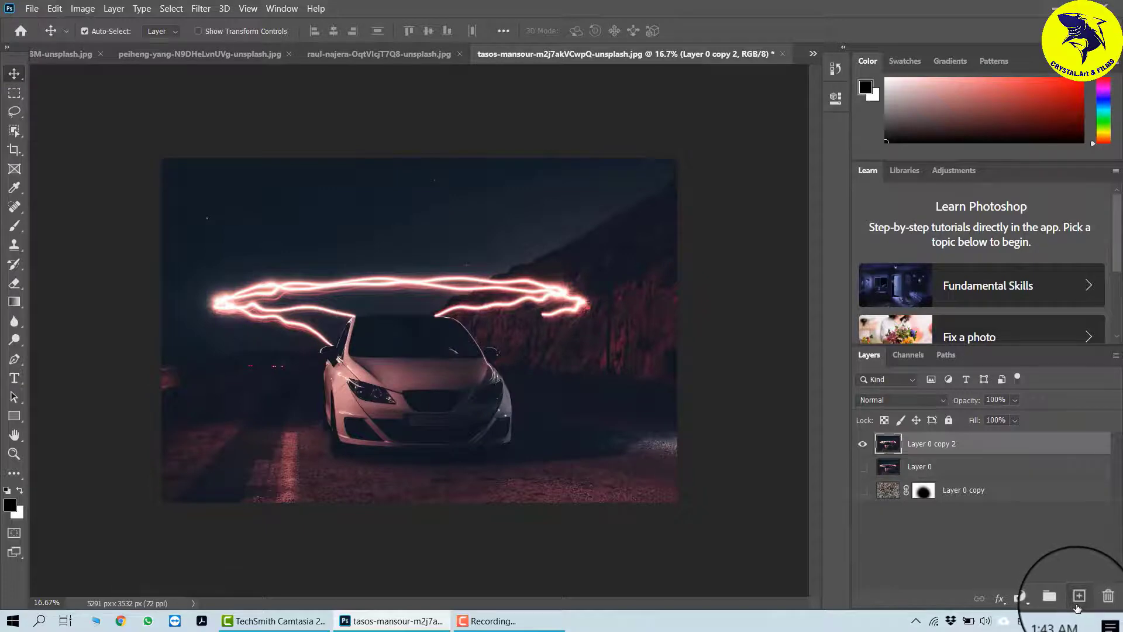
Create a new empty layer above the car photo and render the Cypress 2 tree on it with the same settings
click(1078, 596)
click(223, 8)
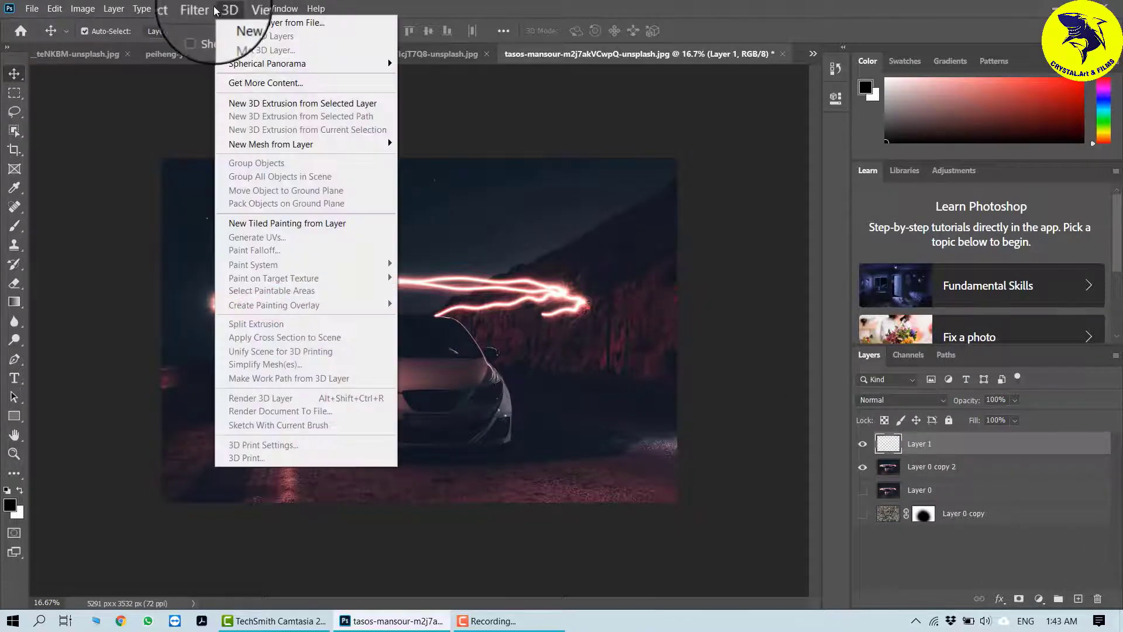
click(216, 8)
click(201, 8)
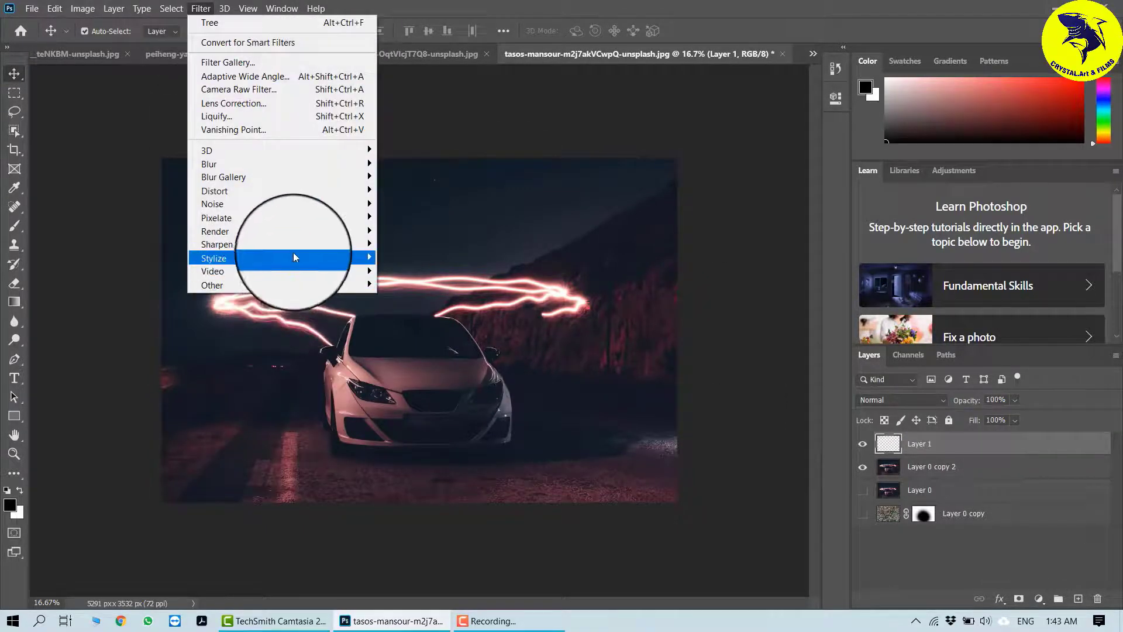
mouse_move(295, 232)
click(427, 257)
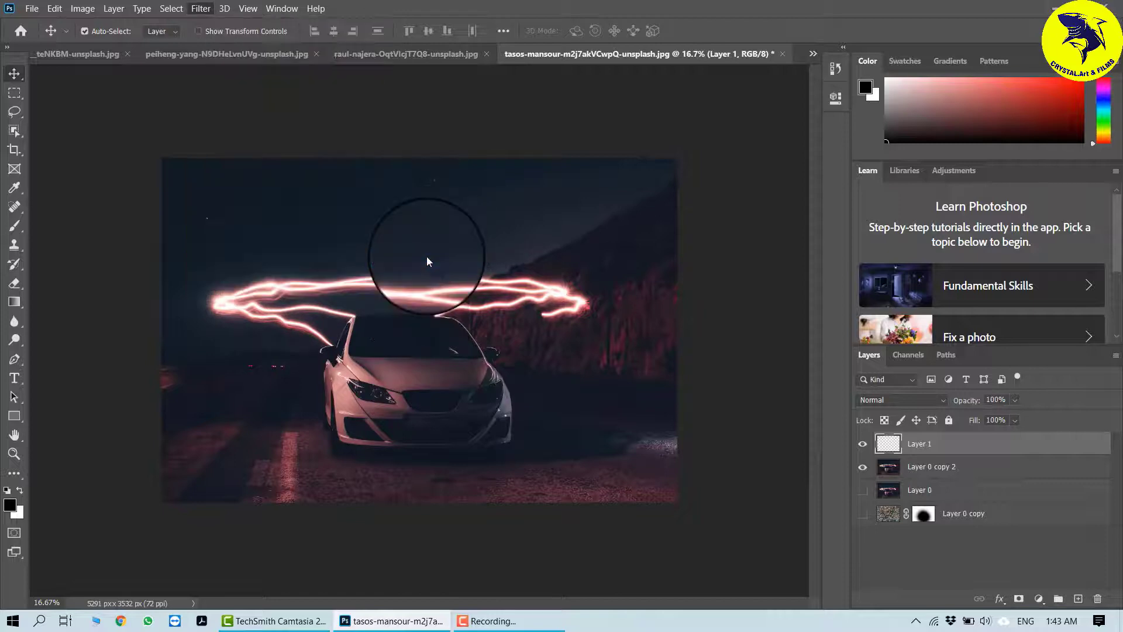
click(849, 119)
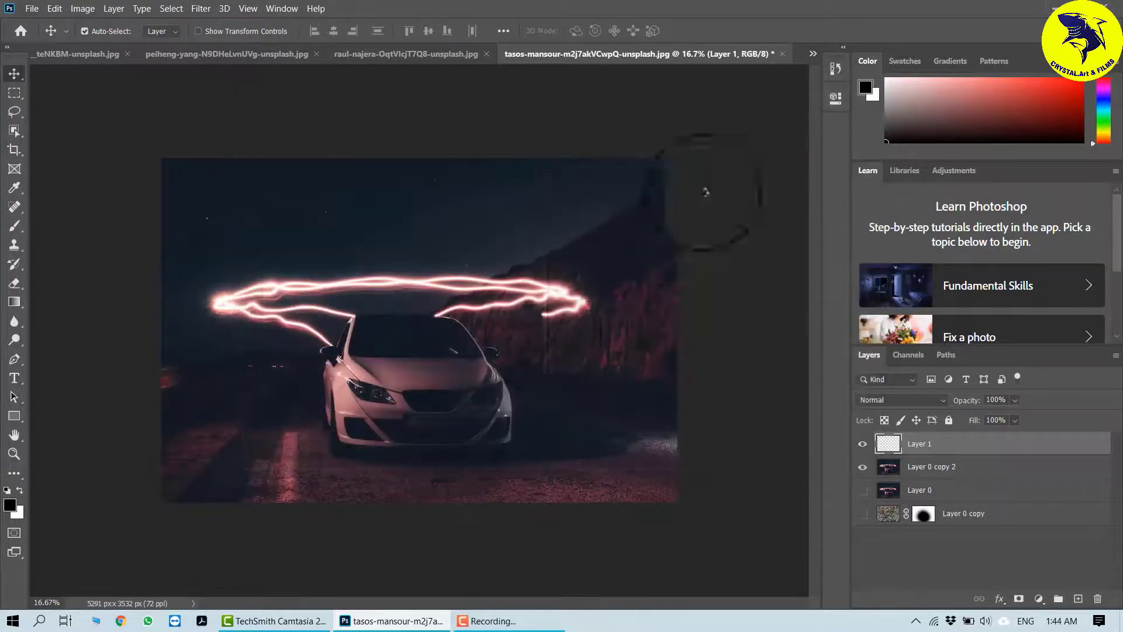
Duplicate the cypress tree onto the other side of the car, scale the copy down, and place it smaller at the roadside
drag(481, 363, 252, 353)
key(ctrl+t)
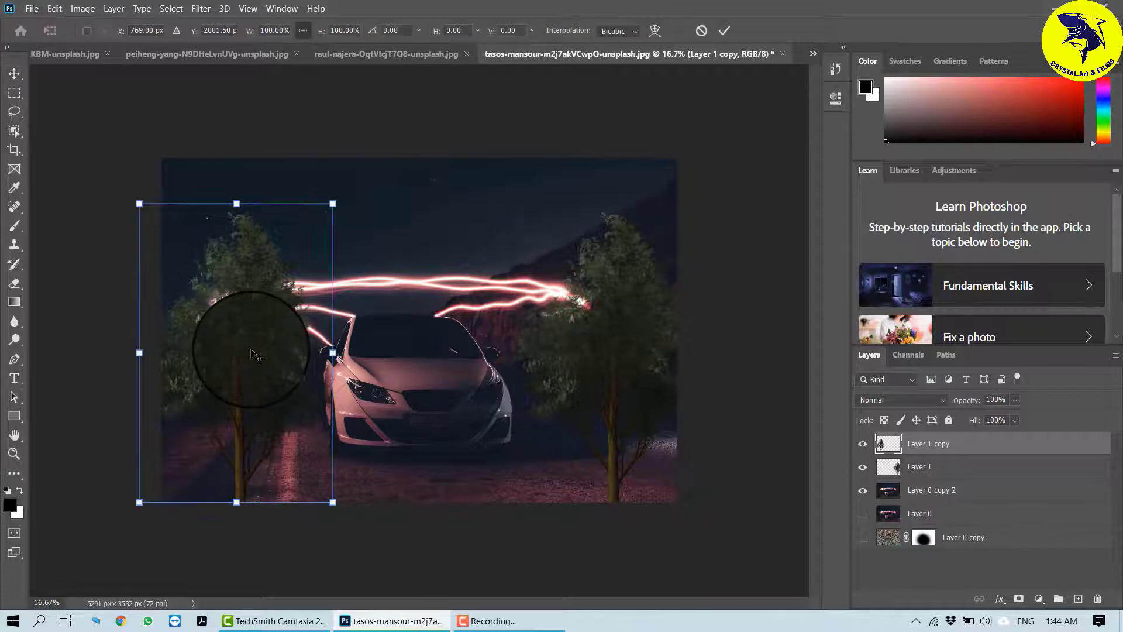
drag(333, 203, 254, 329)
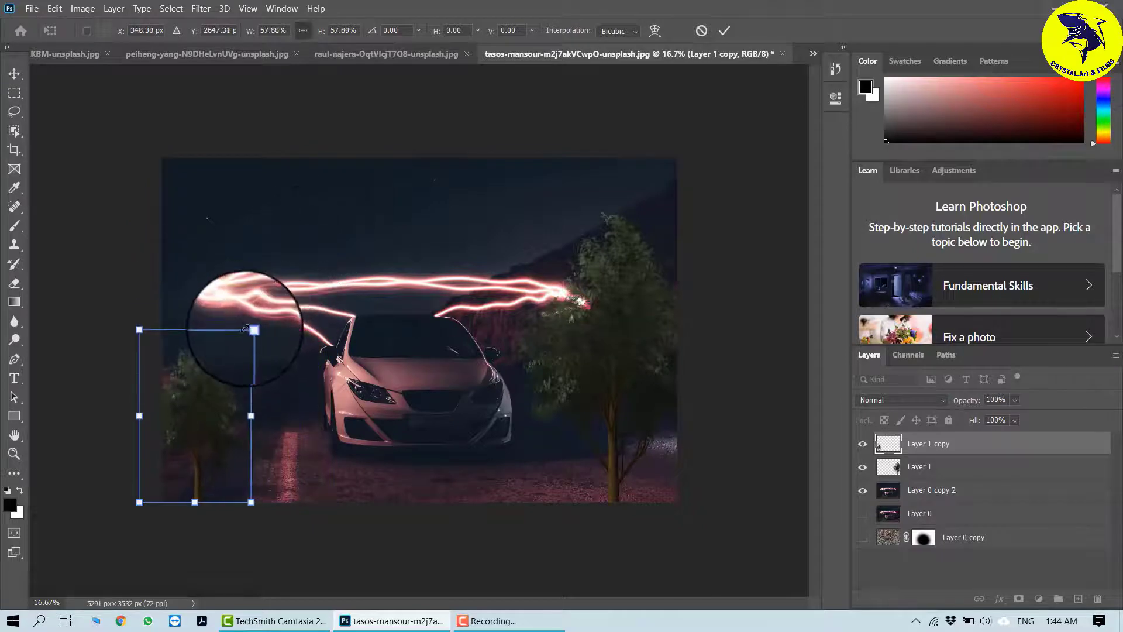
key(ctrl+z)
drag(333, 204, 227, 397)
mouse_move(218, 436)
mouse_down()
mouse_move(621, 431)
mouse_move(649, 432)
mouse_move(658, 451)
mouse_move(403, 436)
mouse_move(210, 346)
mouse_move(245, 307)
mouse_move(187, 338)
mouse_up()
key(Return)
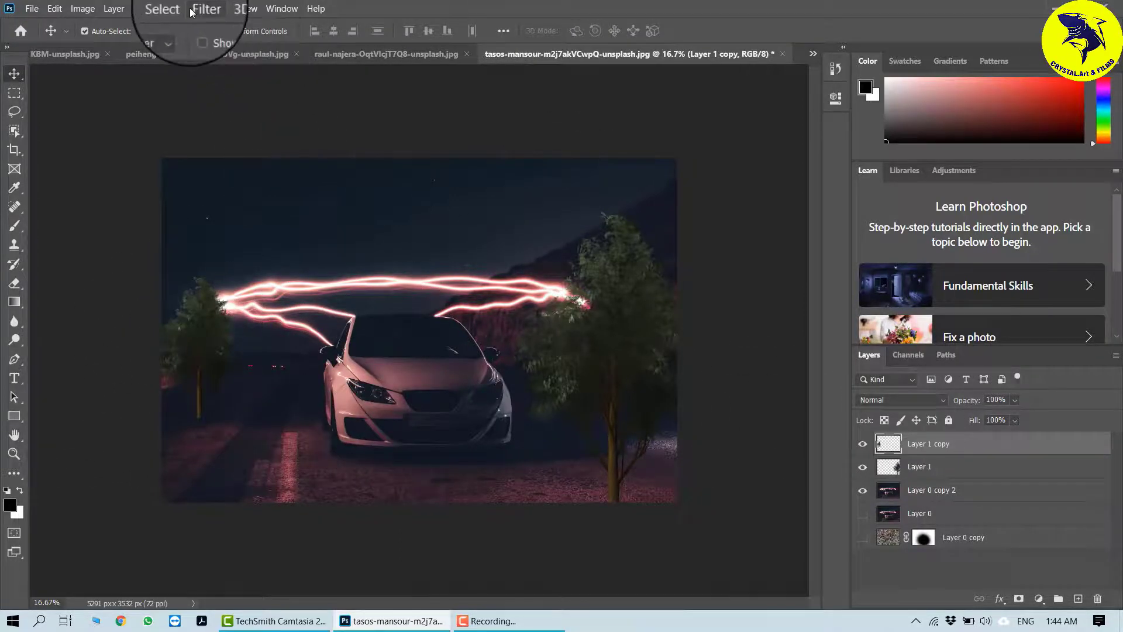
In the bridge photo, move the masked clouds layer Layer 0 copy 2 to the bottom of the stack and hide it
click(409, 56)
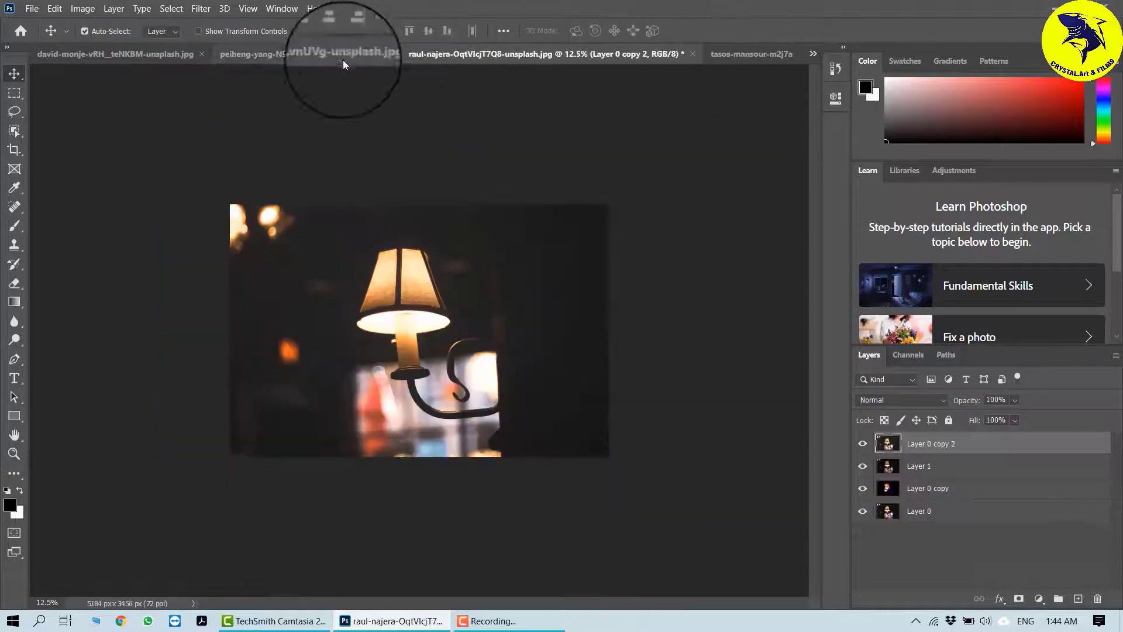
click(272, 52)
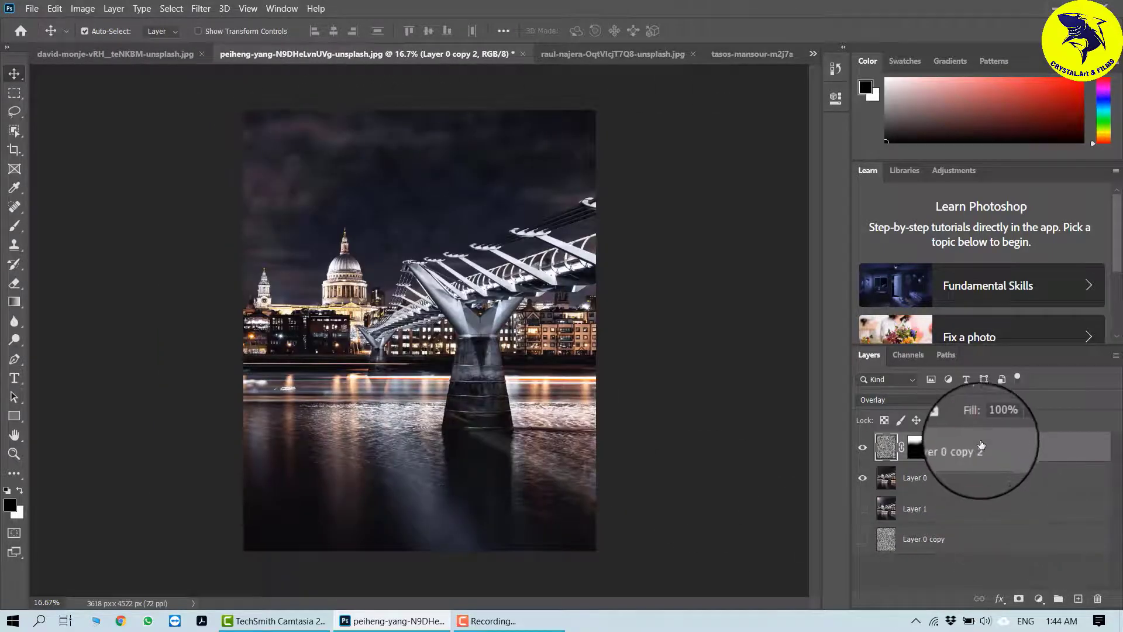
drag(965, 447, 928, 571)
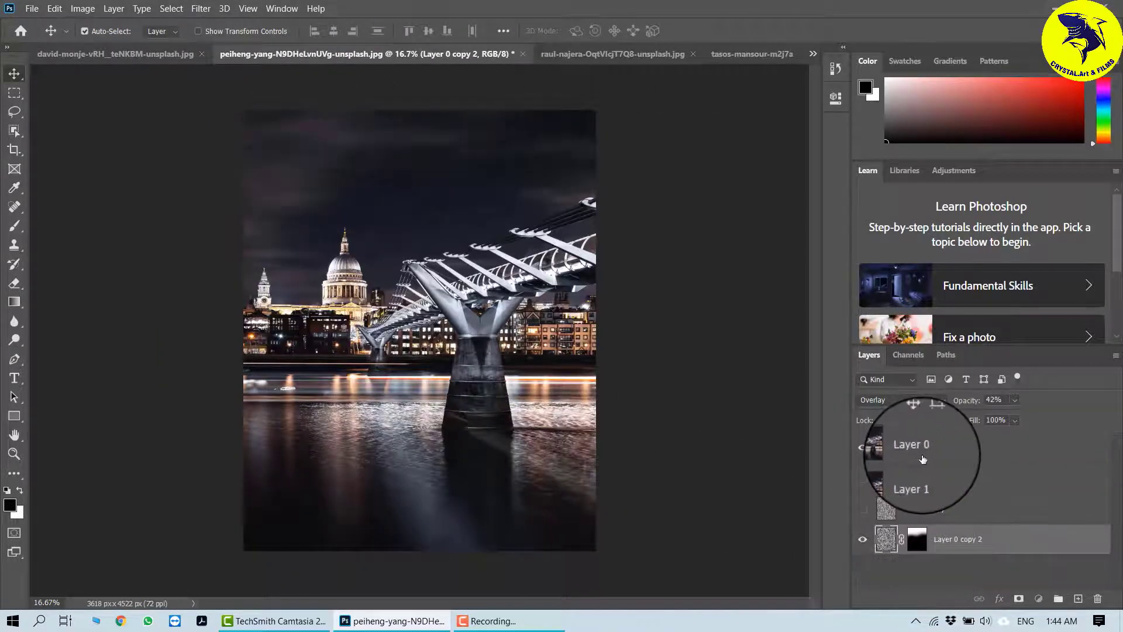
click(913, 447)
click(863, 539)
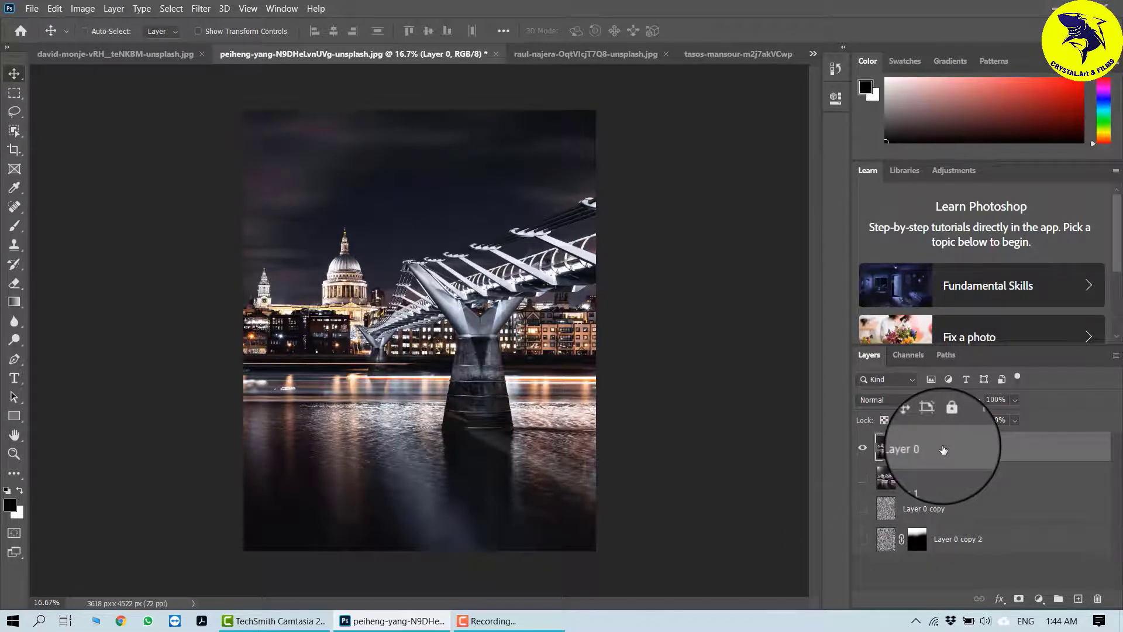
key(ctrl+j)
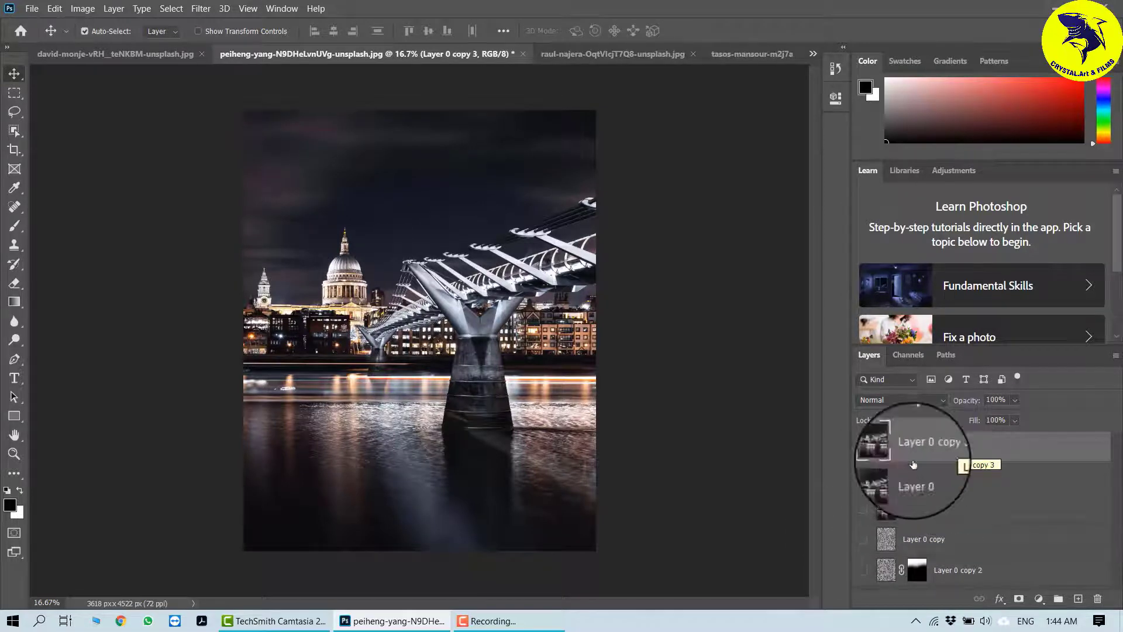
click(197, 10)
mouse_move(283, 233)
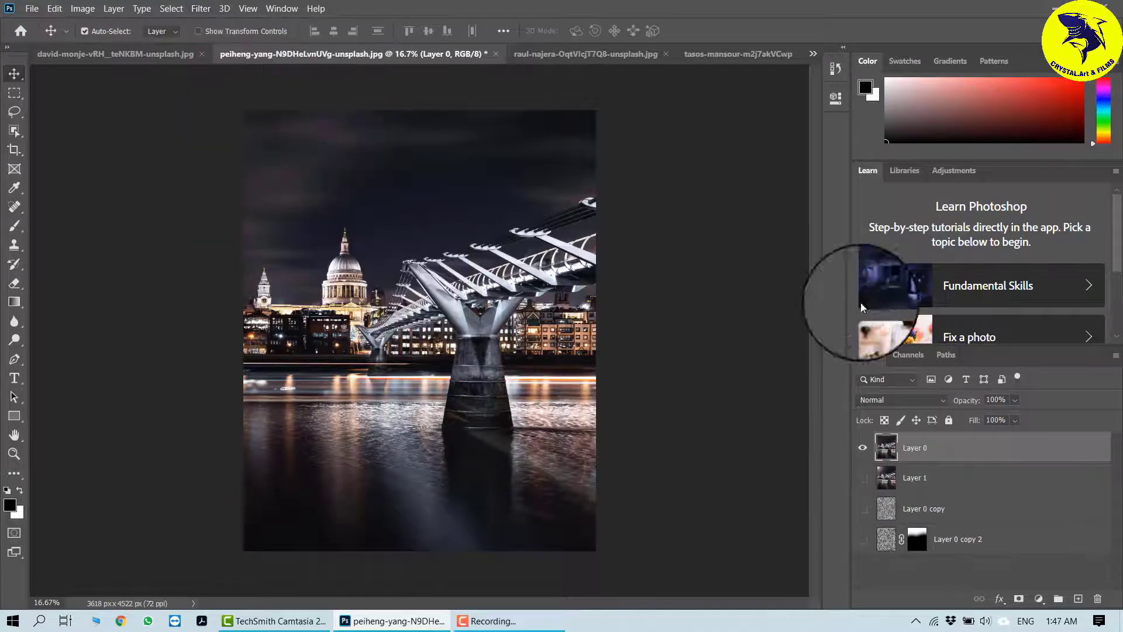
click(200, 8)
mouse_move(303, 233)
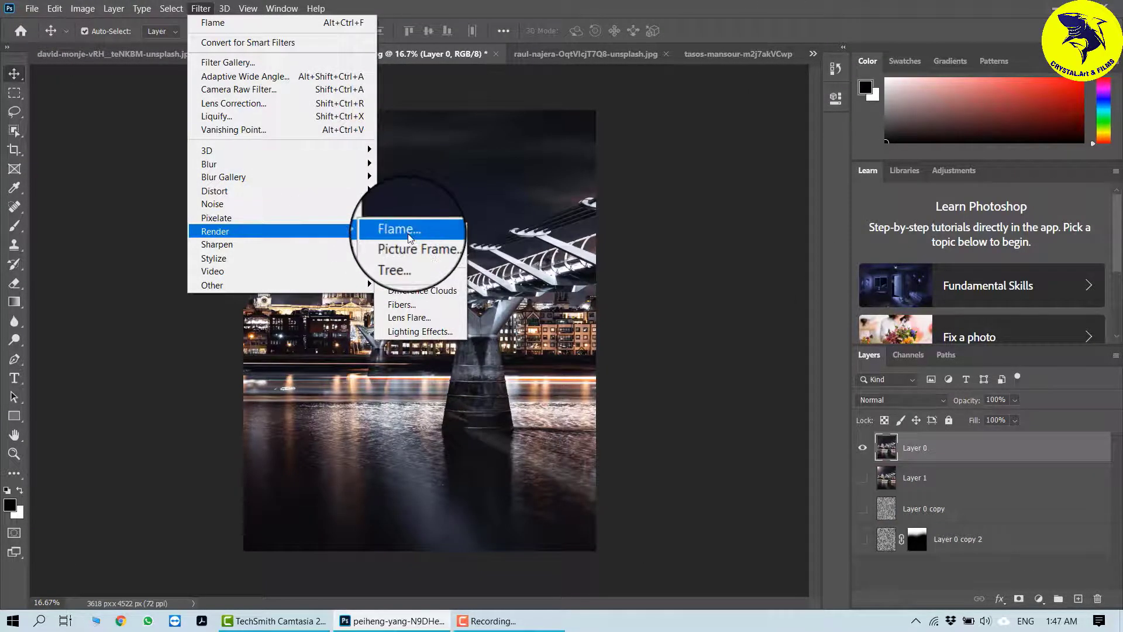
click(514, 427)
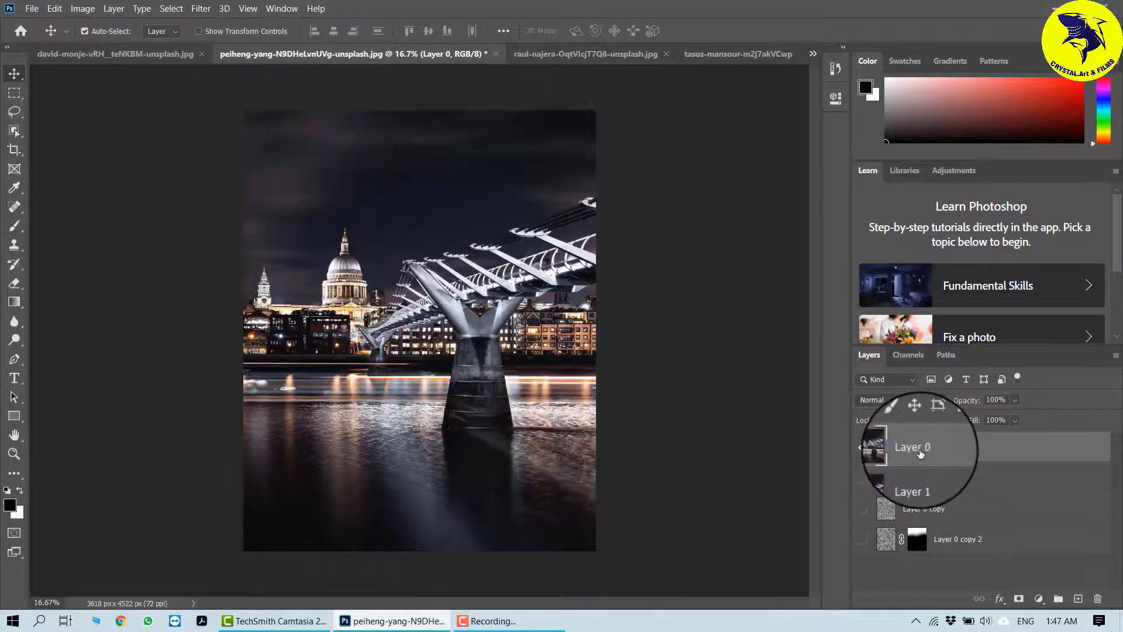
Try drawing a wavy Pen tool path across the water below the bridge pier, and discard it
click(14, 358)
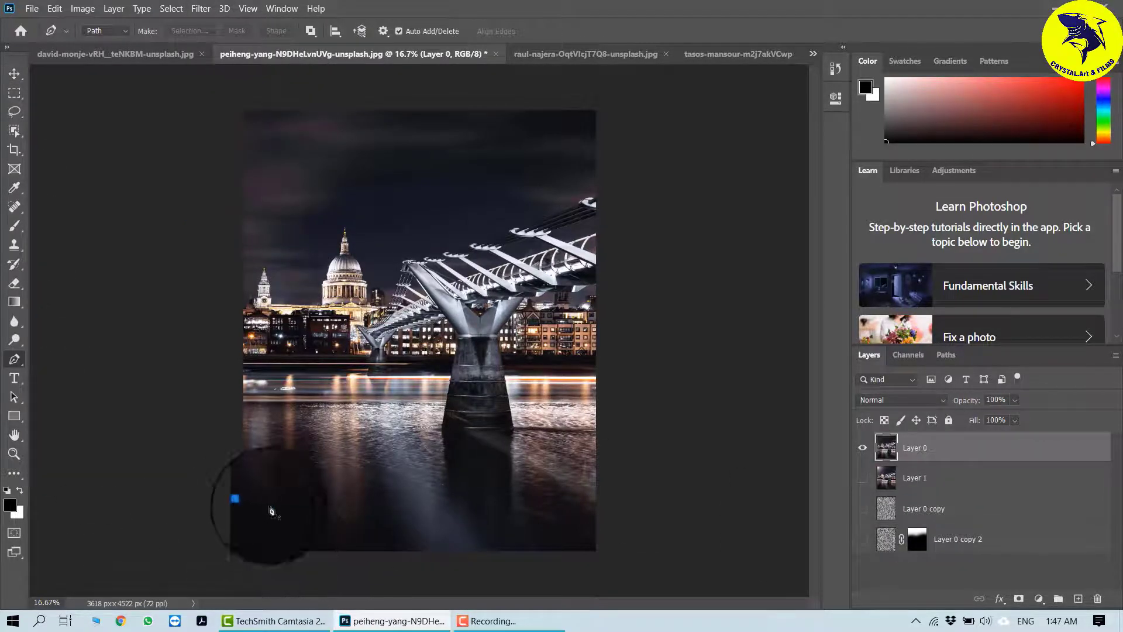
click(374, 488)
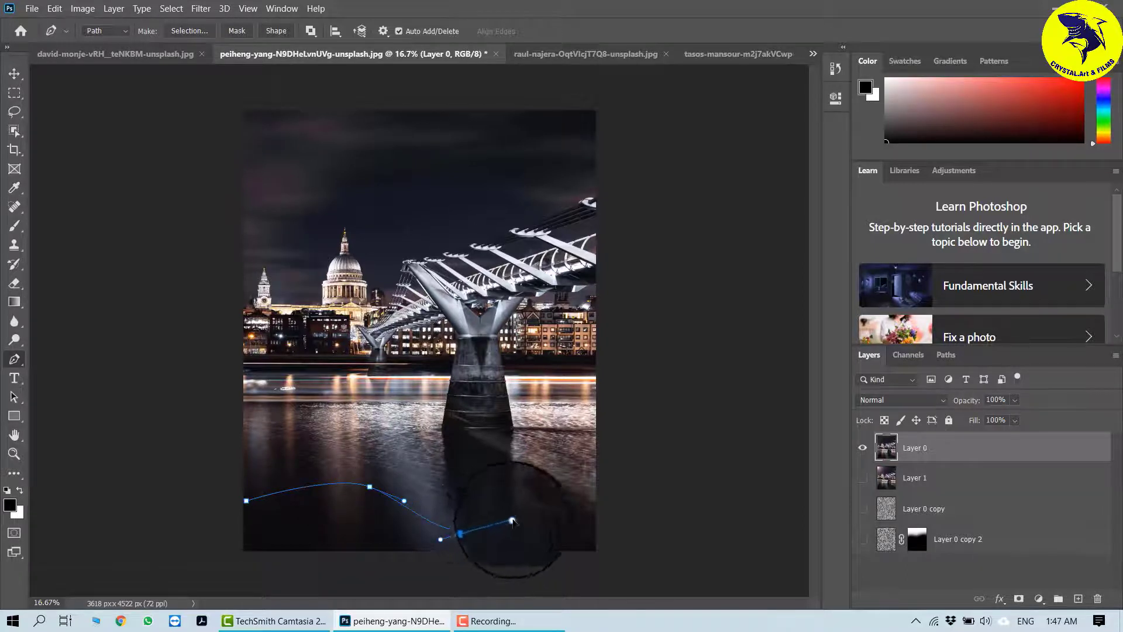
click(584, 476)
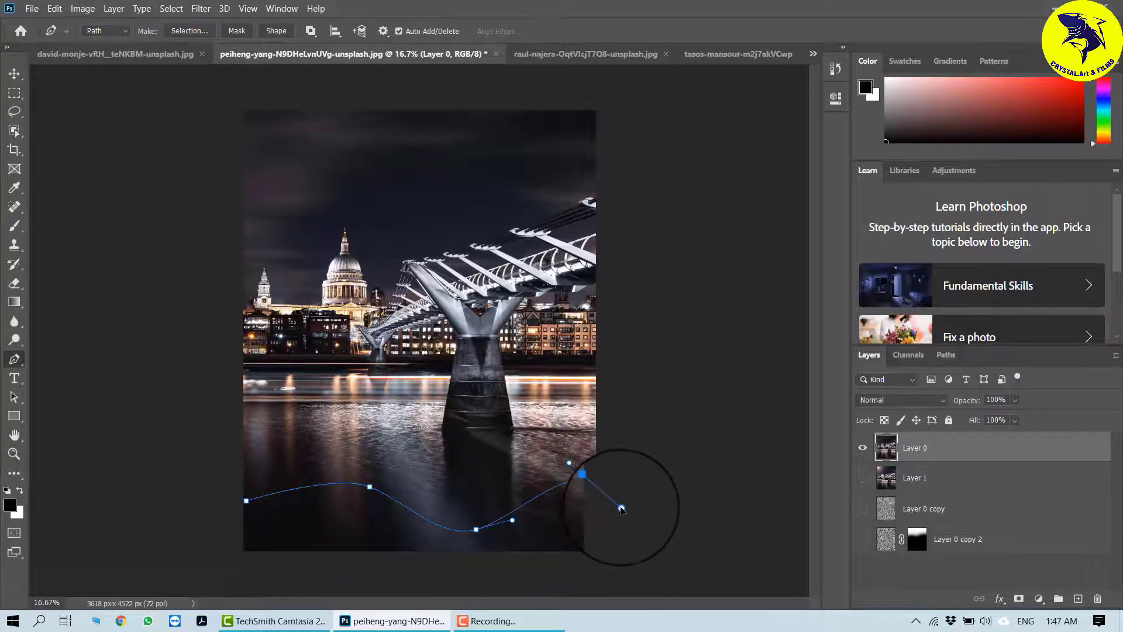
key(Escape)
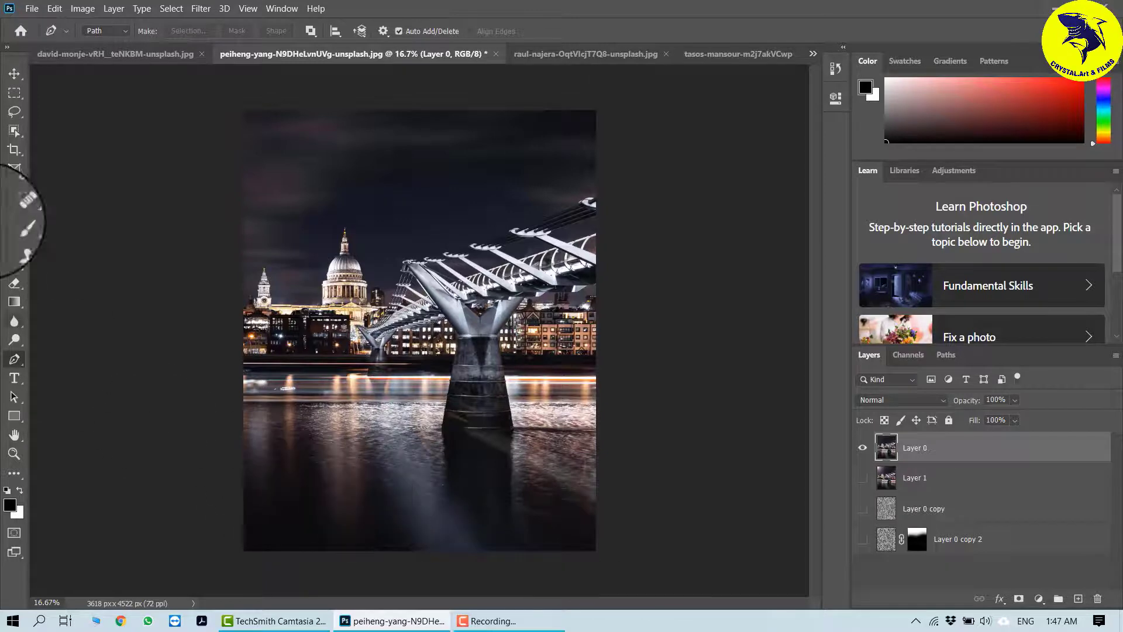
click(14, 74)
mouse_move(480, 508)
mouse_down()
mouse_move(476, 527)
mouse_move(493, 472)
mouse_move(499, 504)
mouse_up()
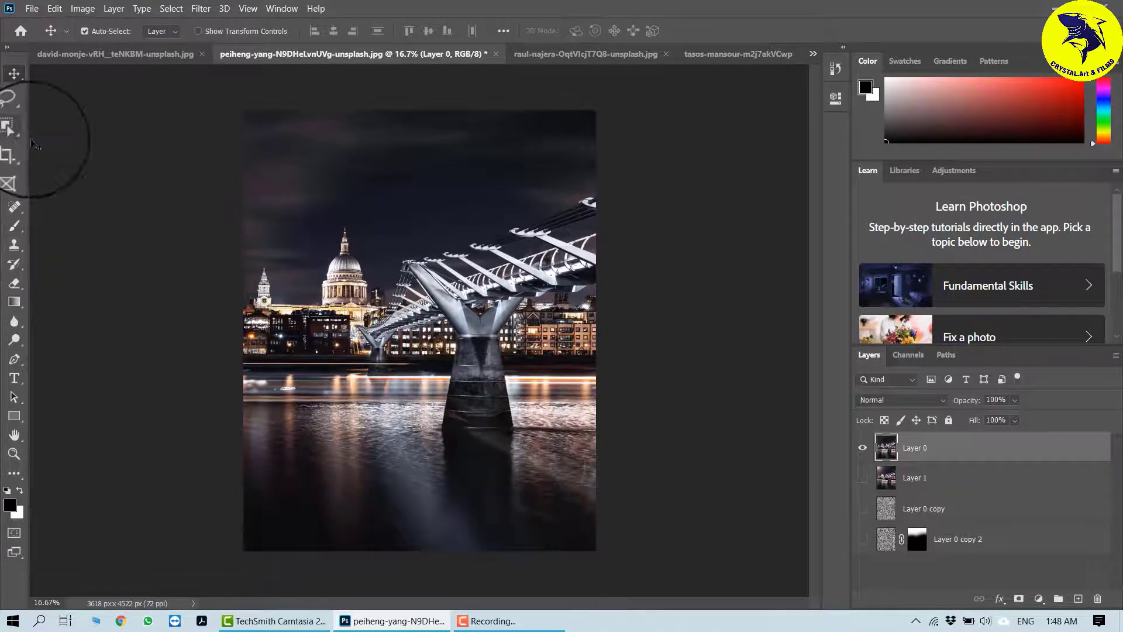
On Layer 0, draw a wavy Pen tool path across the water from one photo edge to the other, curving up at its end
click(12, 360)
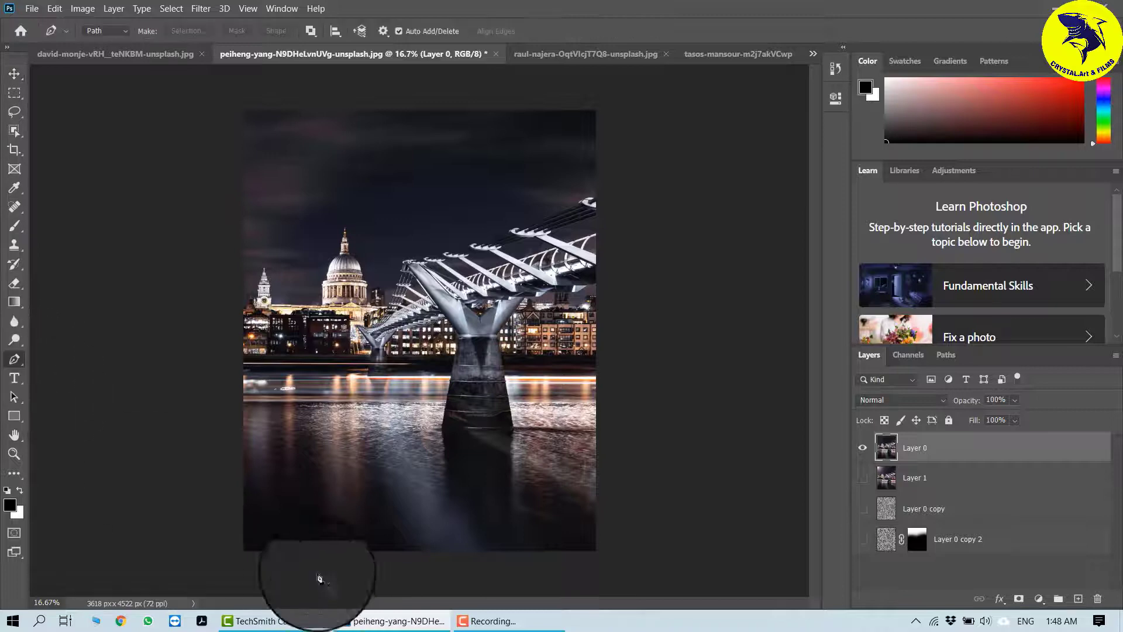
drag(404, 493, 448, 535)
drag(550, 528, 598, 516)
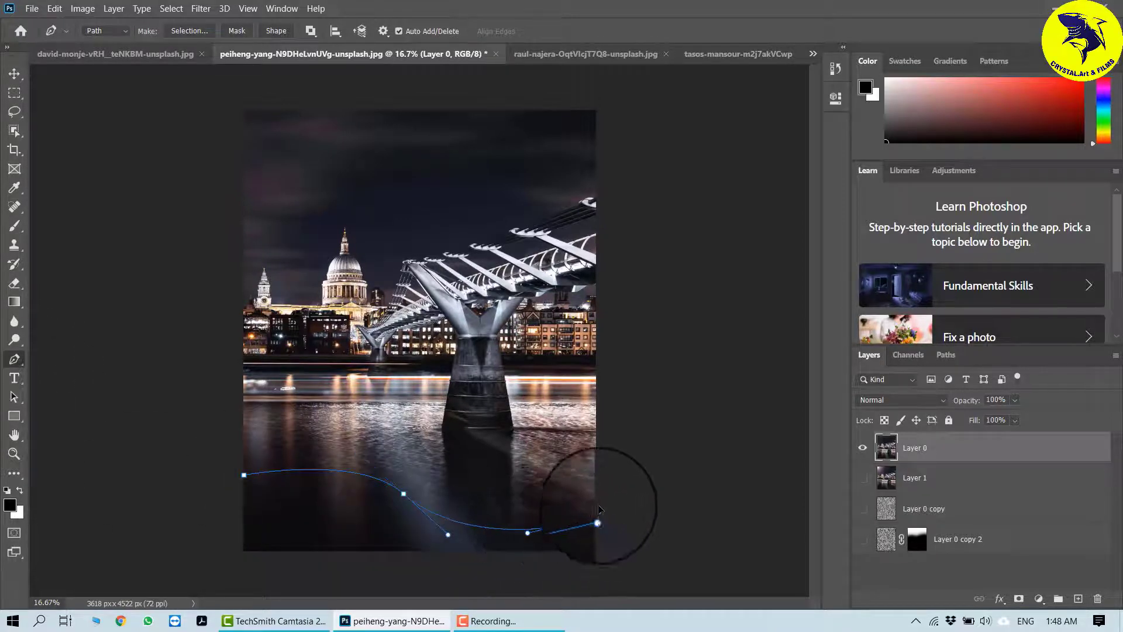
drag(600, 451, 609, 441)
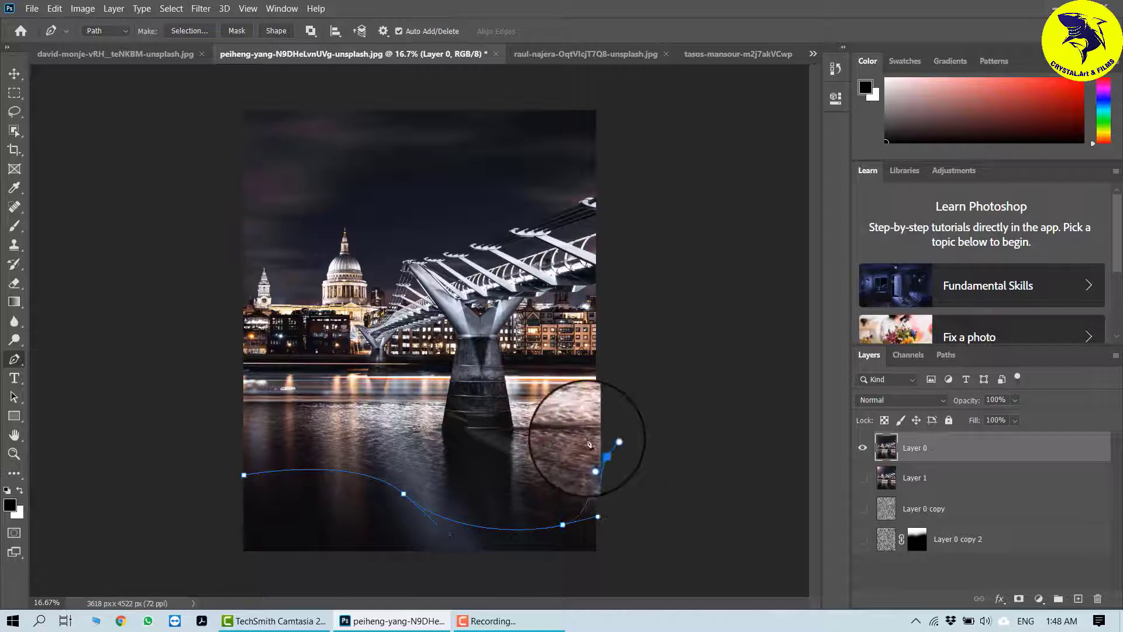
Open the Flame render filter for the wavy path and accept the path length warning
click(201, 8)
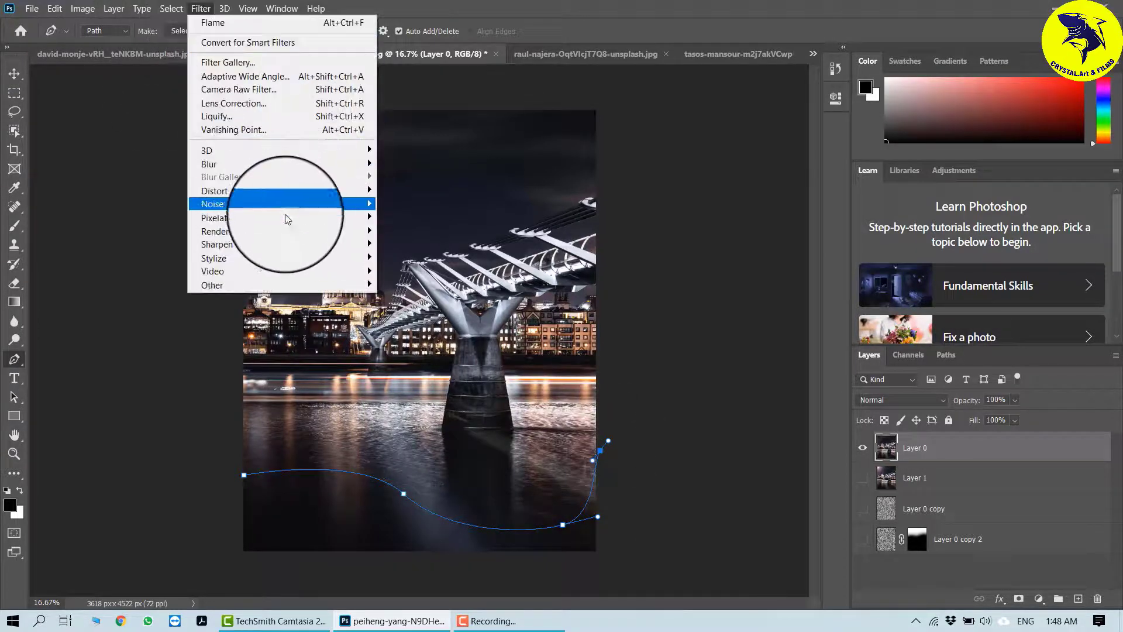
mouse_move(289, 231)
click(407, 233)
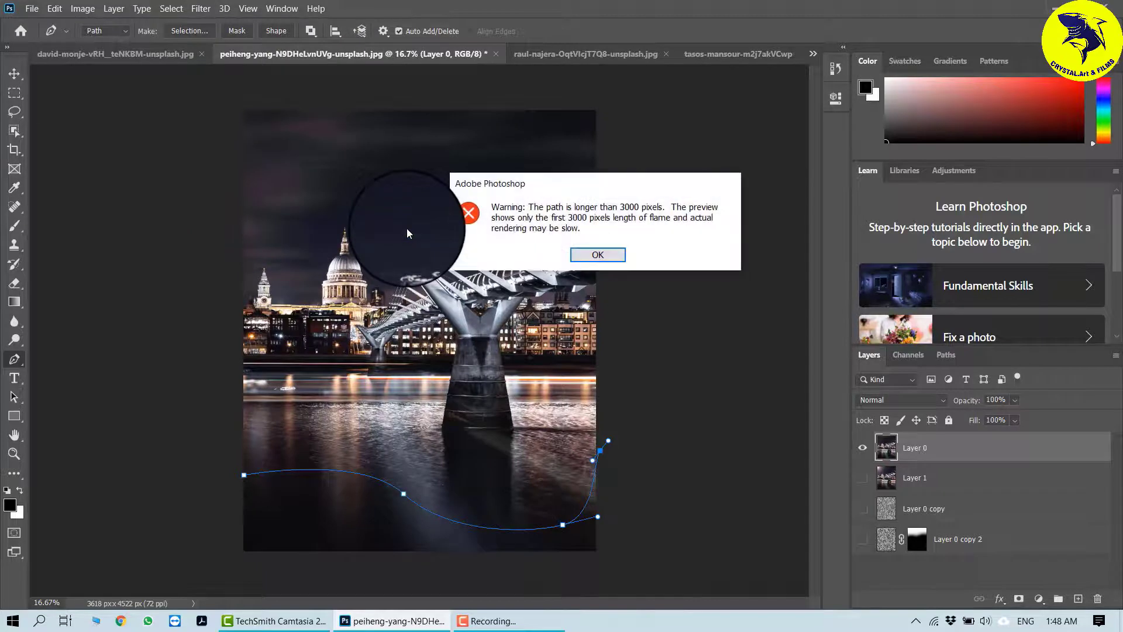
click(592, 252)
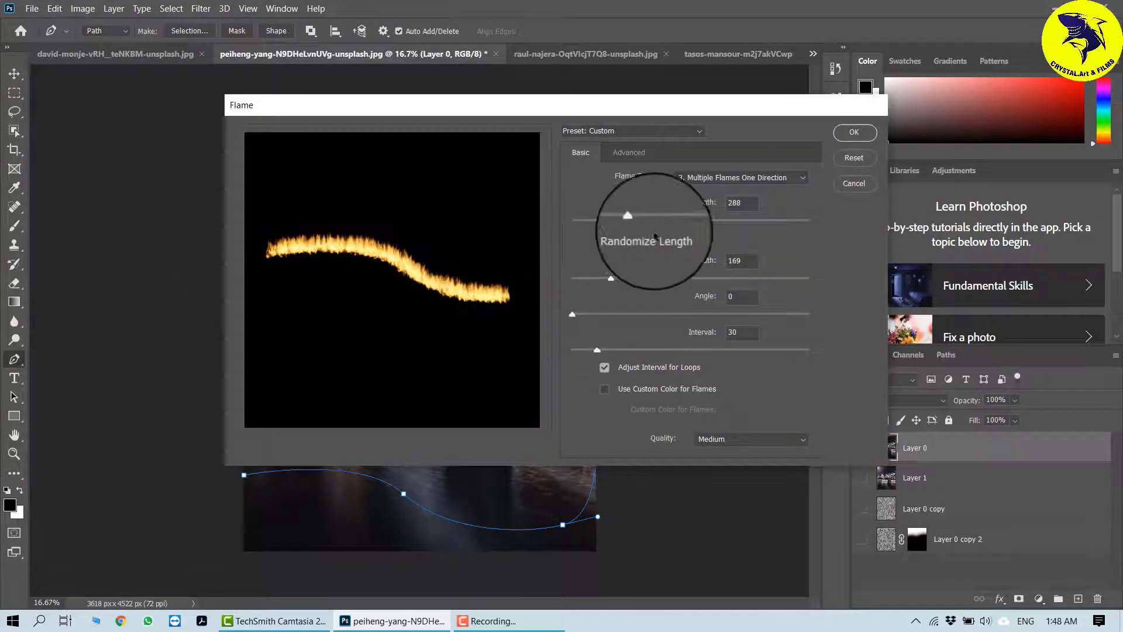
Preview the flame types Multiple Flames Path Directed, Multiple Flames Various Angle and Candle Light on the path
click(759, 179)
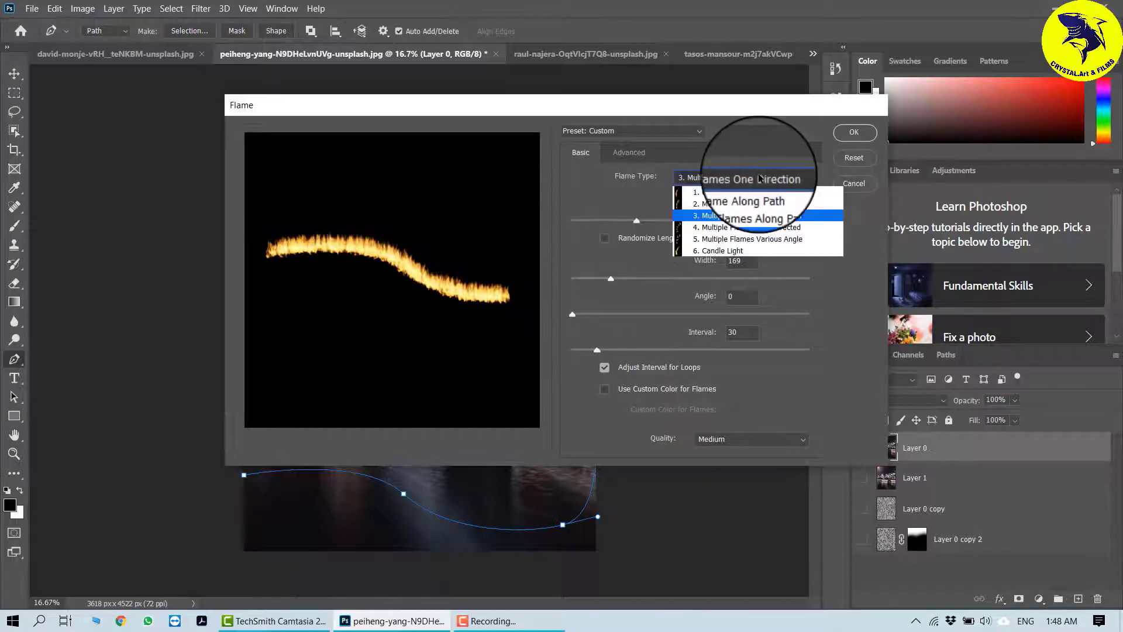
click(747, 206)
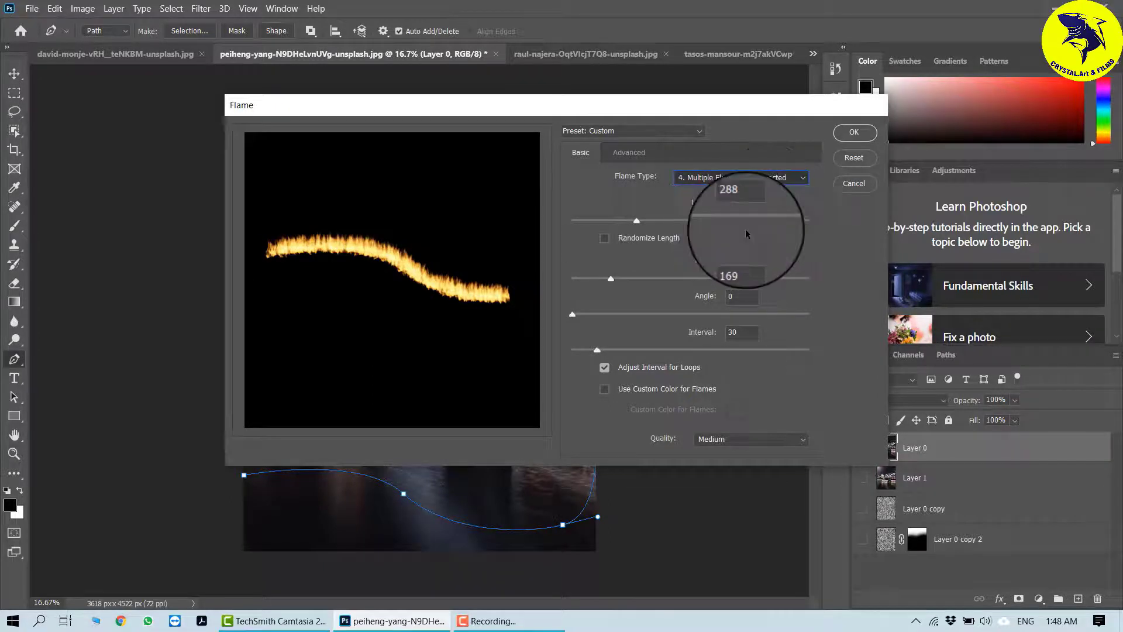
click(752, 178)
click(742, 180)
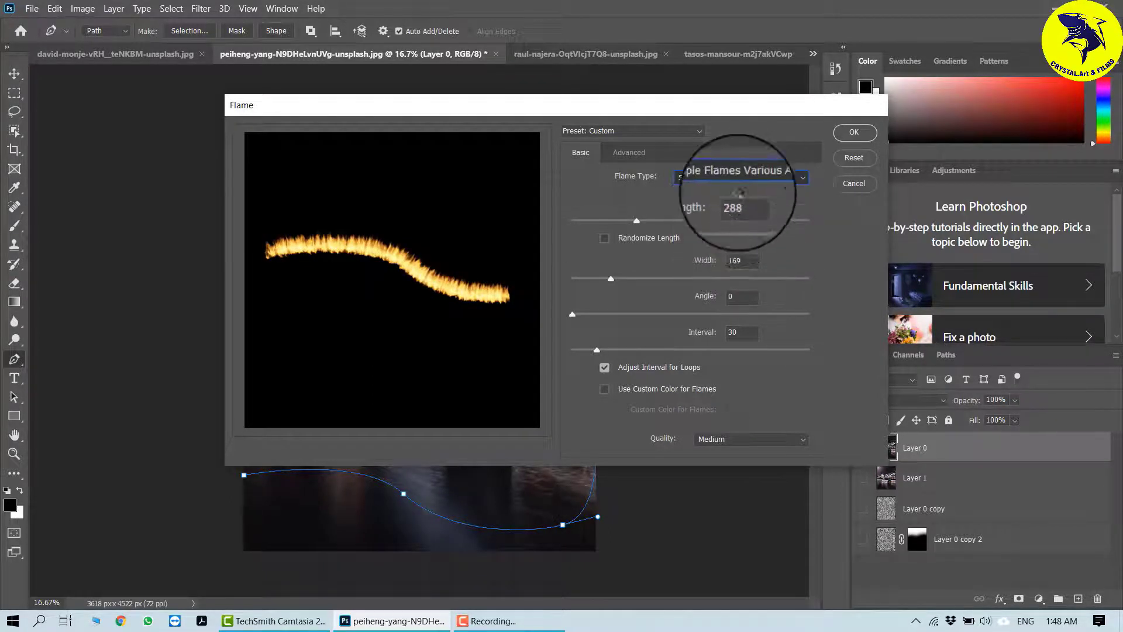
click(742, 179)
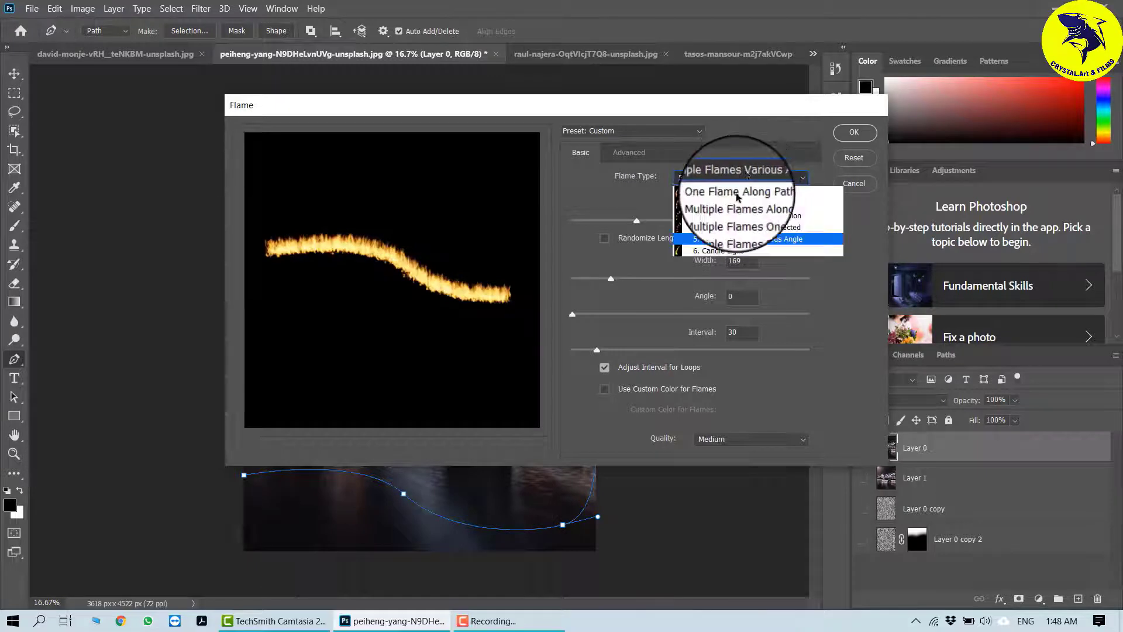
click(721, 247)
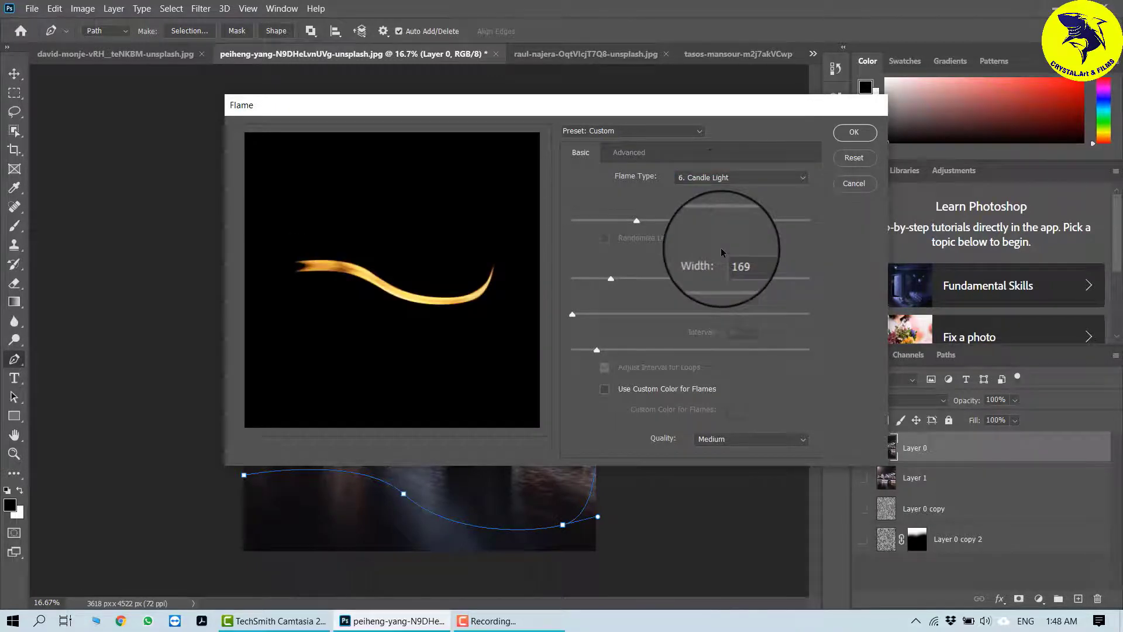
Preview Multiple Flames Along Path and One Flame Along Path, and set the flame type back to Multiple Flames One Direction
click(738, 178)
click(723, 204)
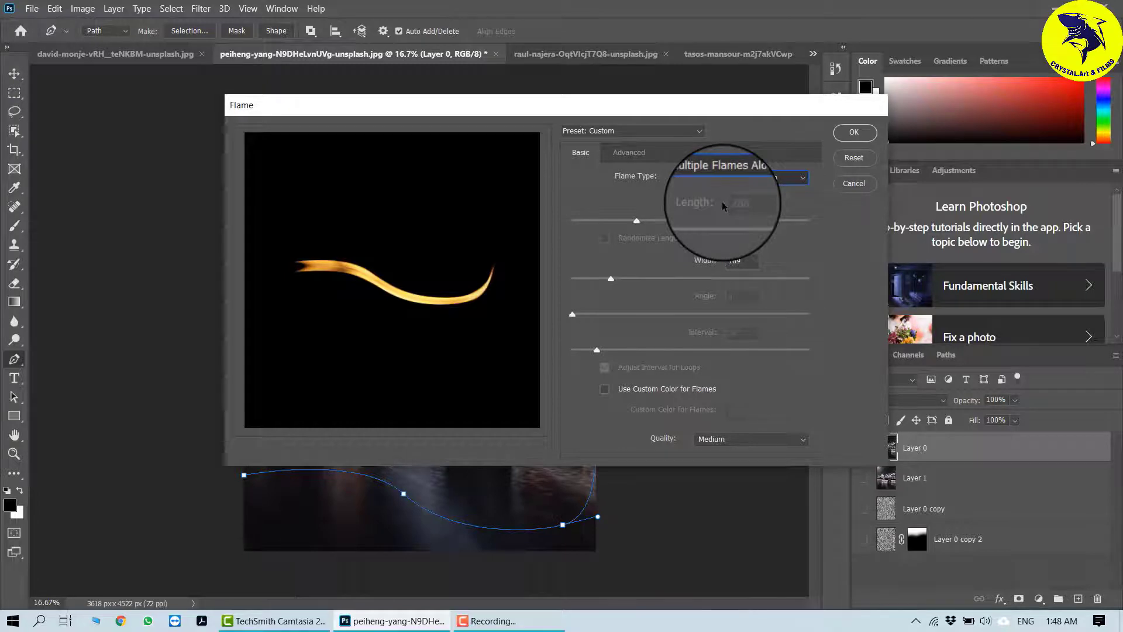
click(735, 177)
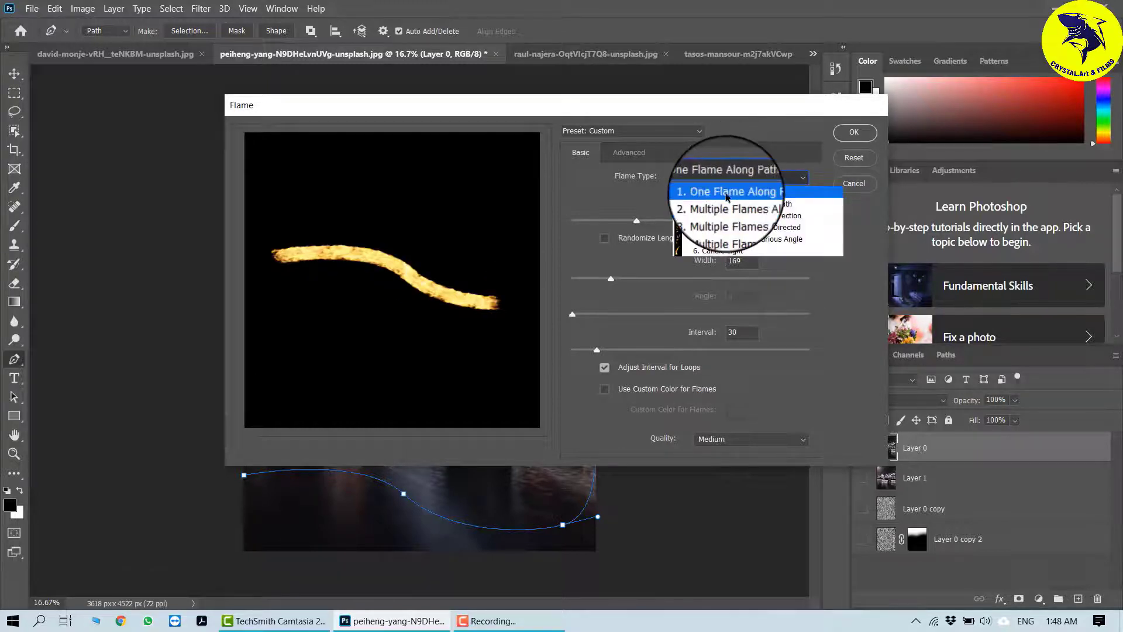
click(726, 192)
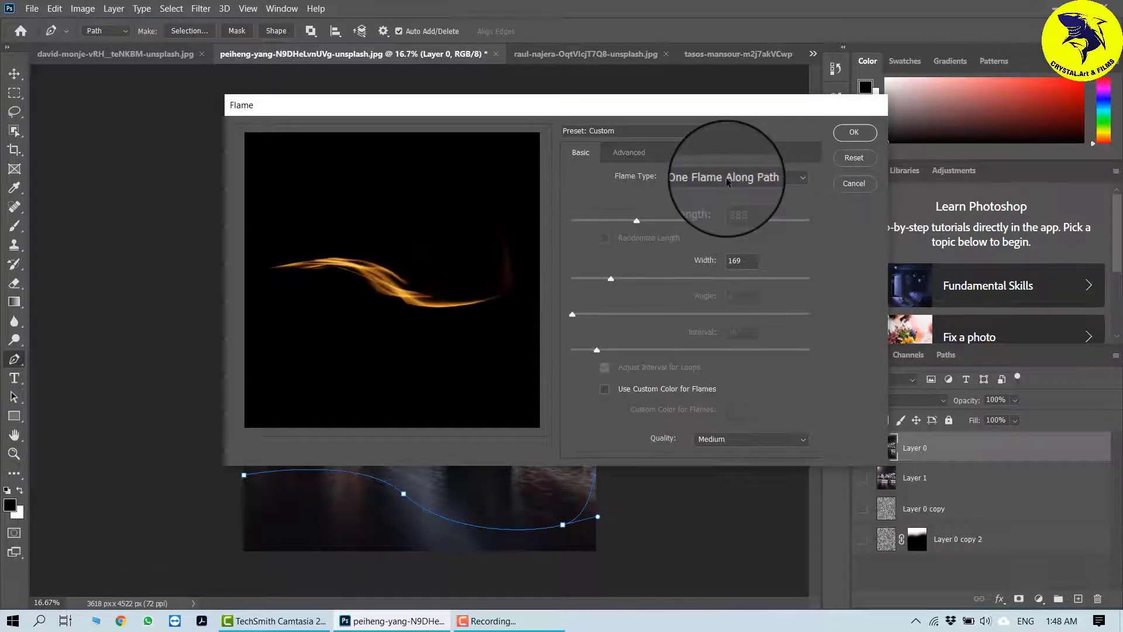
click(725, 177)
click(733, 216)
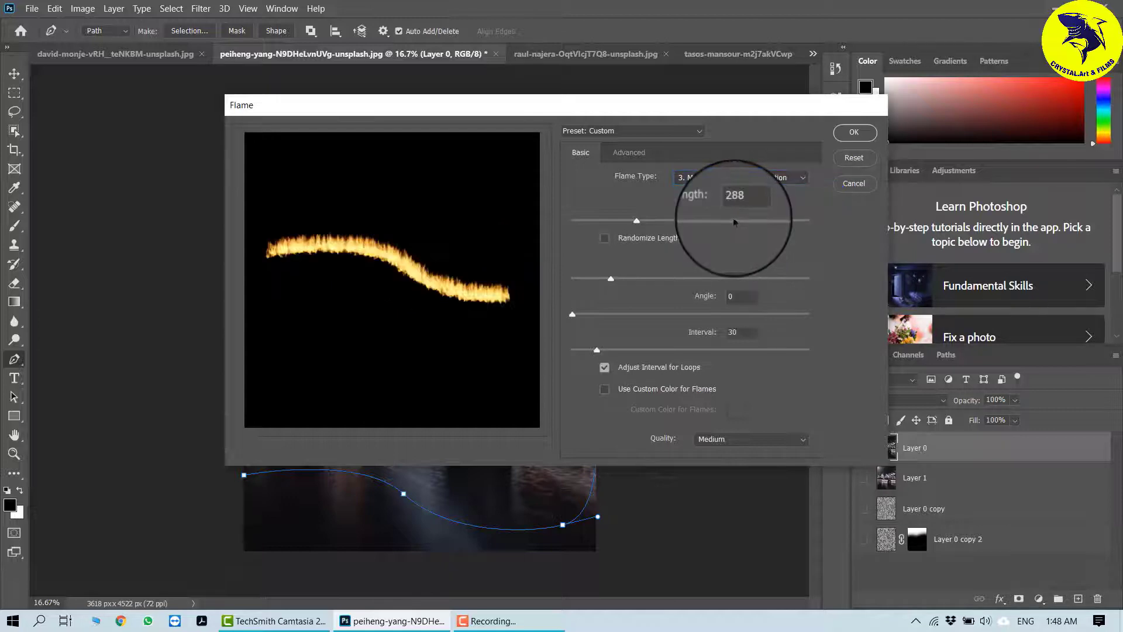
click(738, 178)
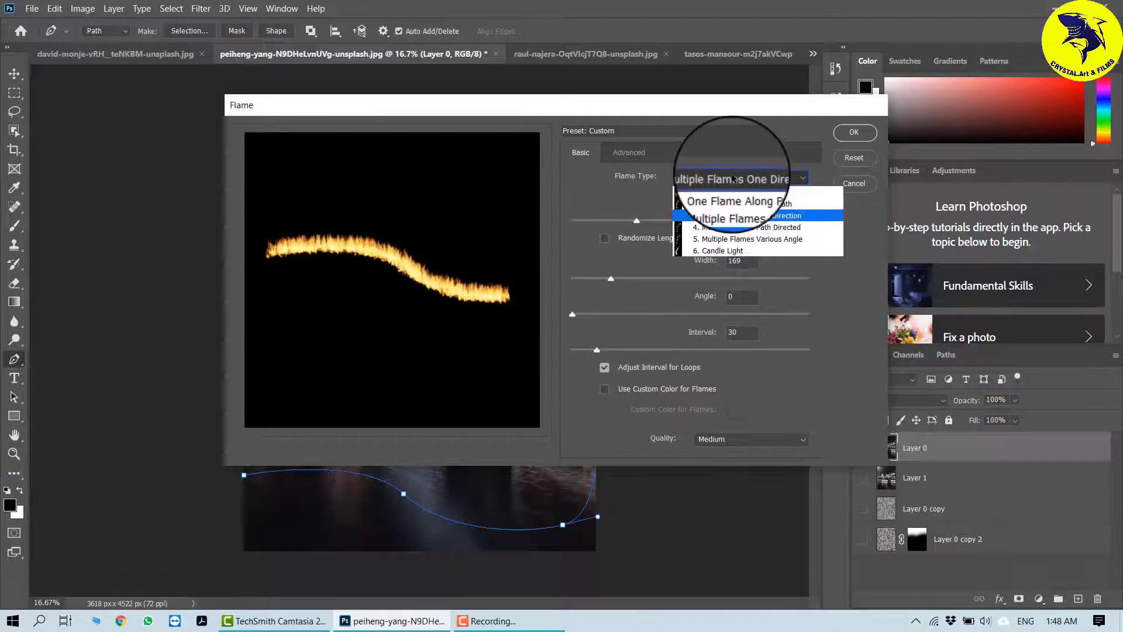
click(732, 216)
Set the flame length to 403, width to 280, angle to 22 and interval to 49
drag(641, 223, 664, 237)
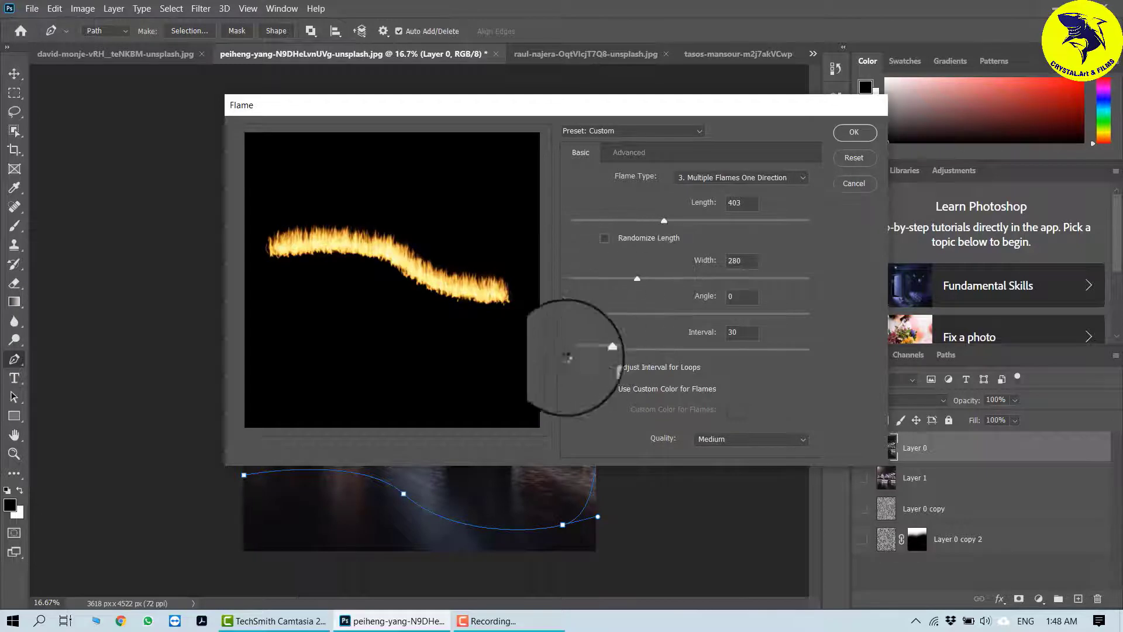
drag(572, 315, 608, 314)
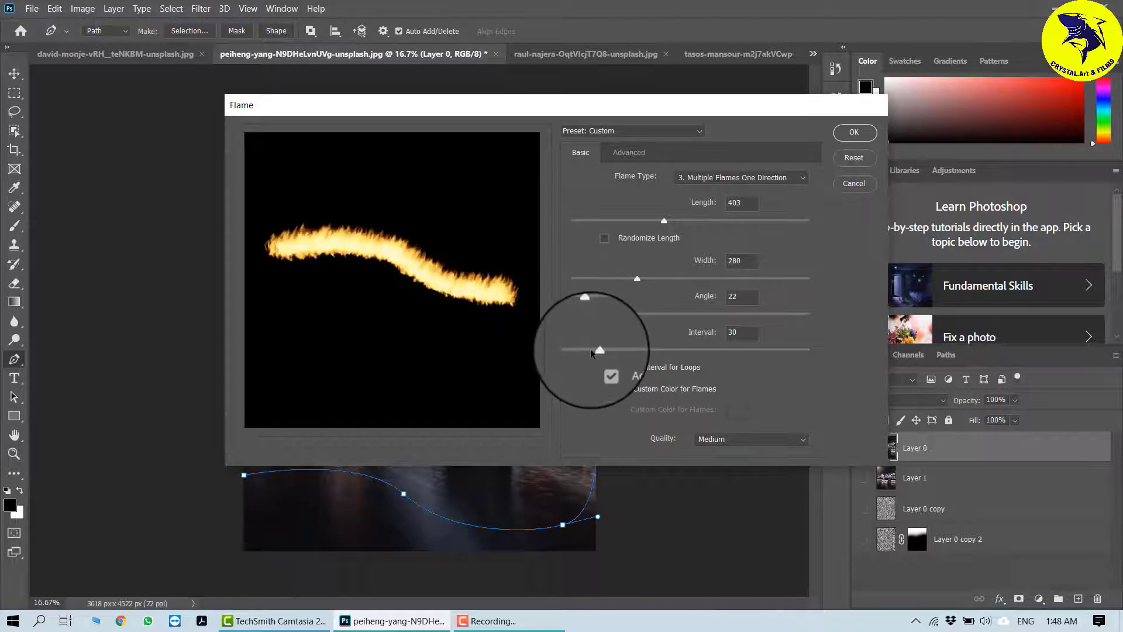
drag(591, 351, 620, 351)
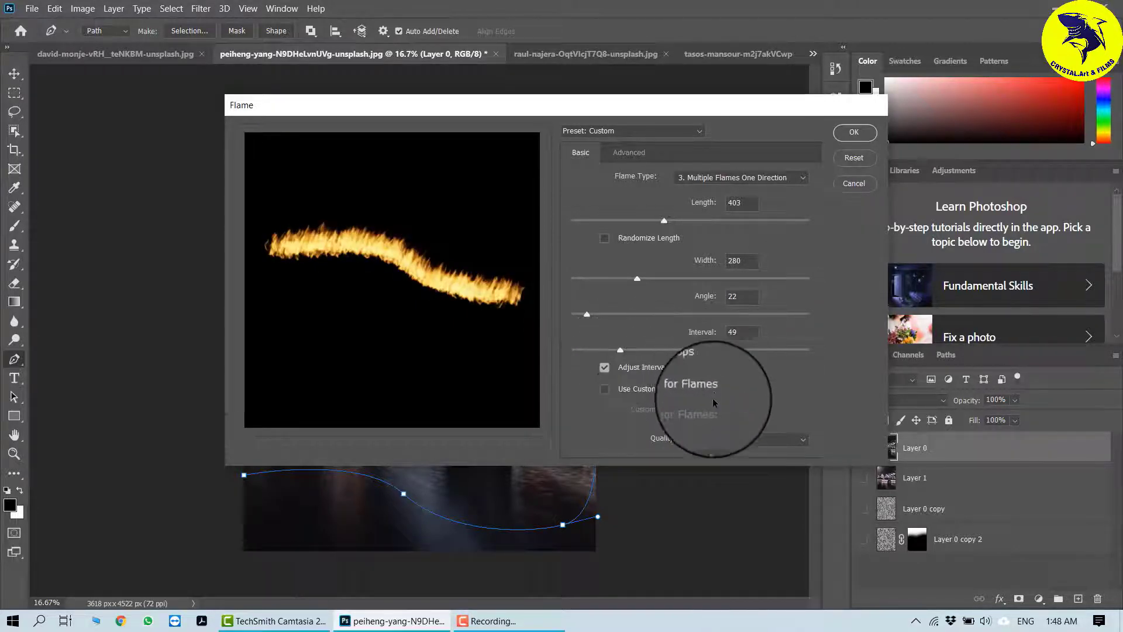
Try the Low render quality for the flame and set the quality back to Medium
click(750, 440)
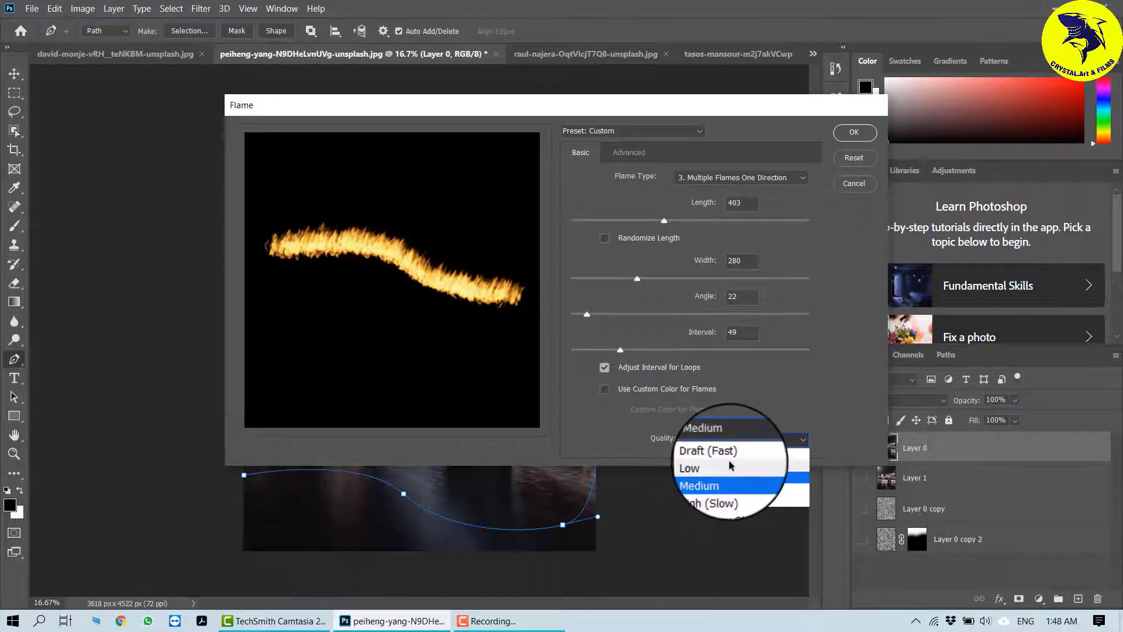
click(699, 465)
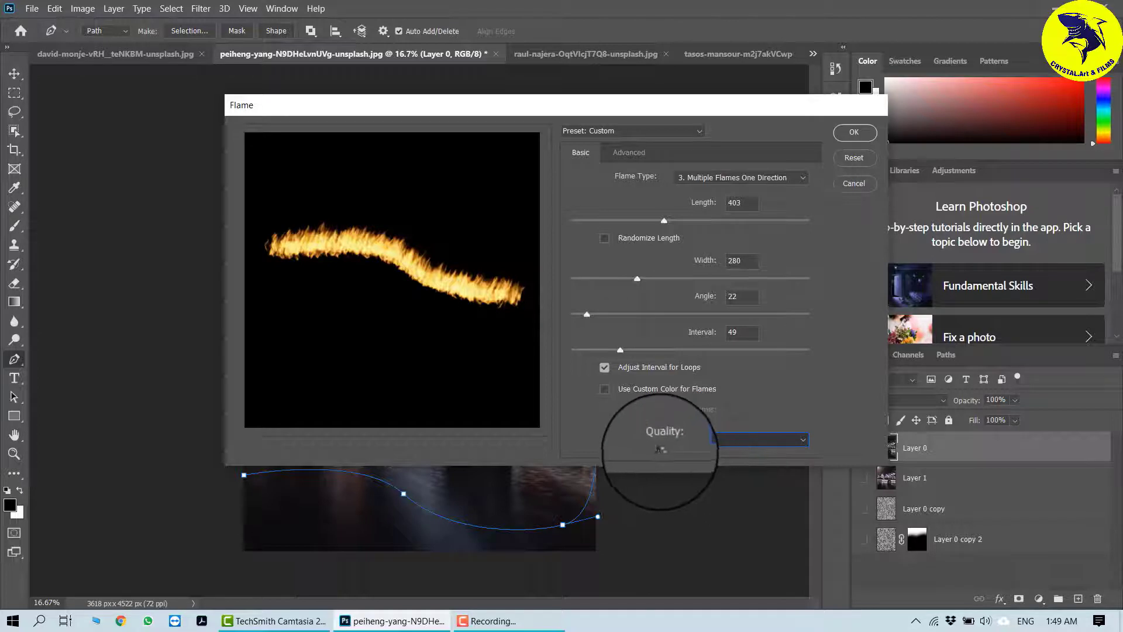
click(738, 440)
click(707, 477)
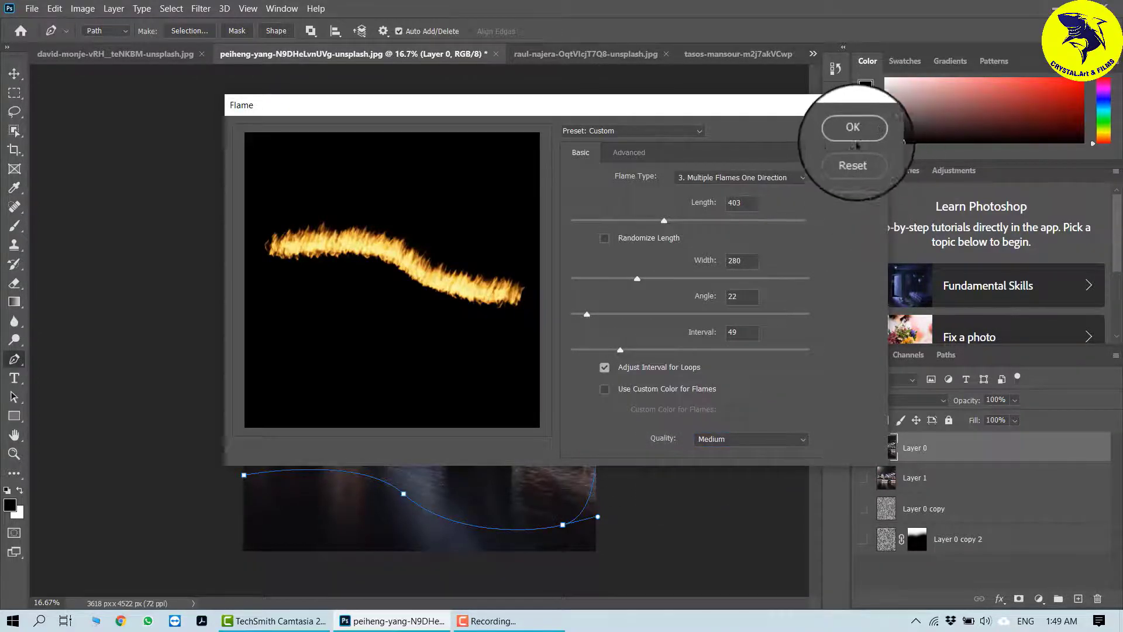
Set the flame's advanced turbulence to 21 and opacity to 21, and apply the Flame filter
click(623, 154)
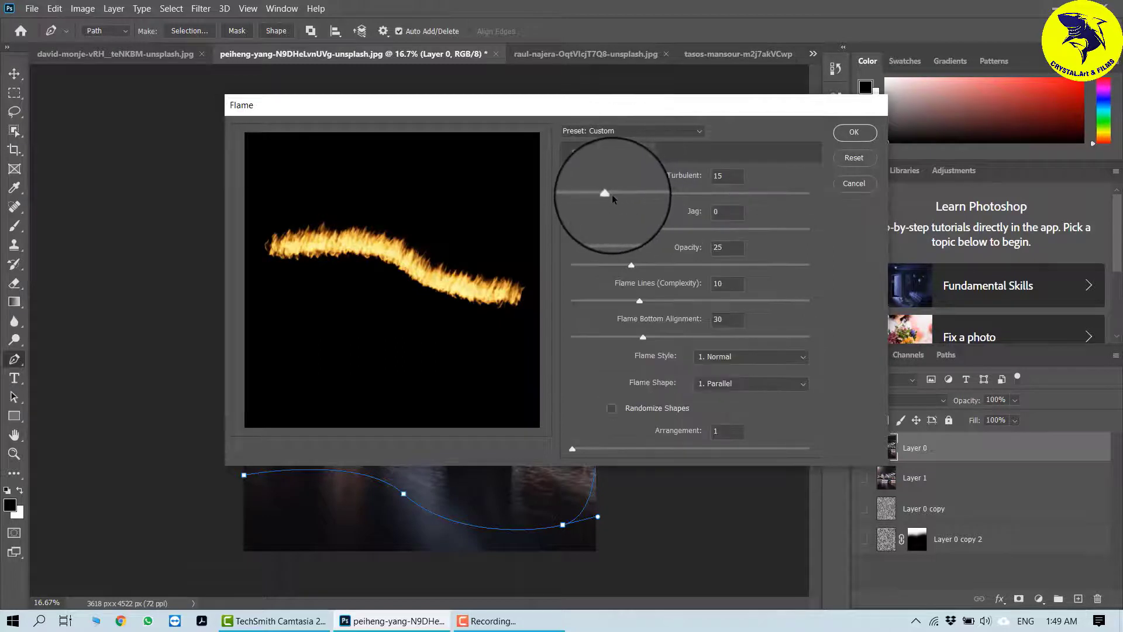
drag(602, 193, 625, 194)
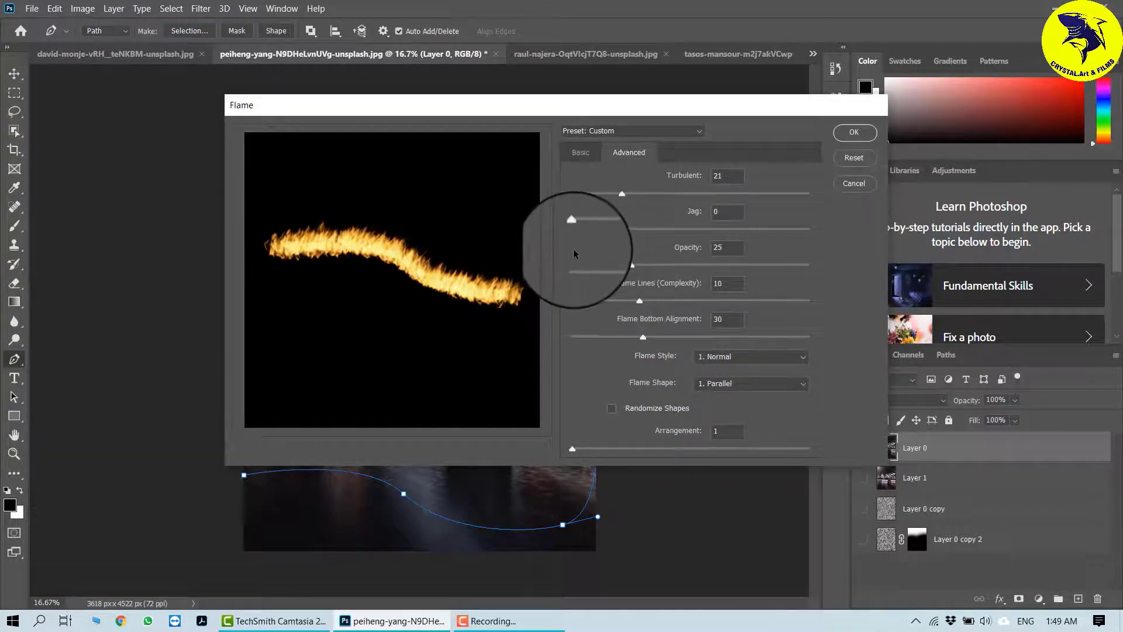
drag(632, 265, 655, 267)
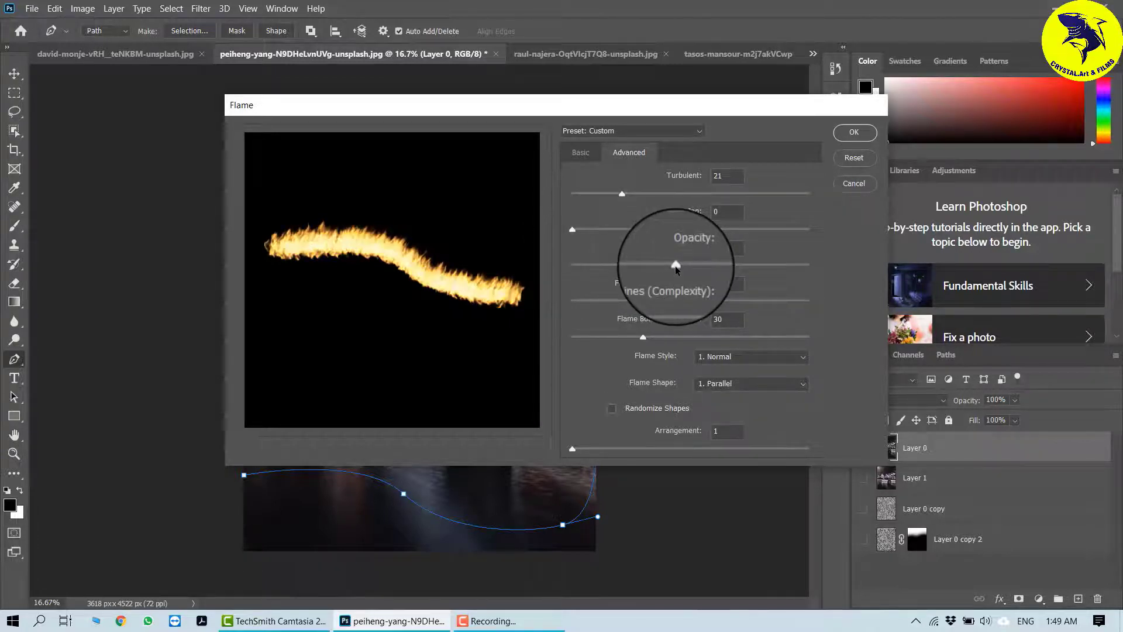
drag(676, 268, 610, 269)
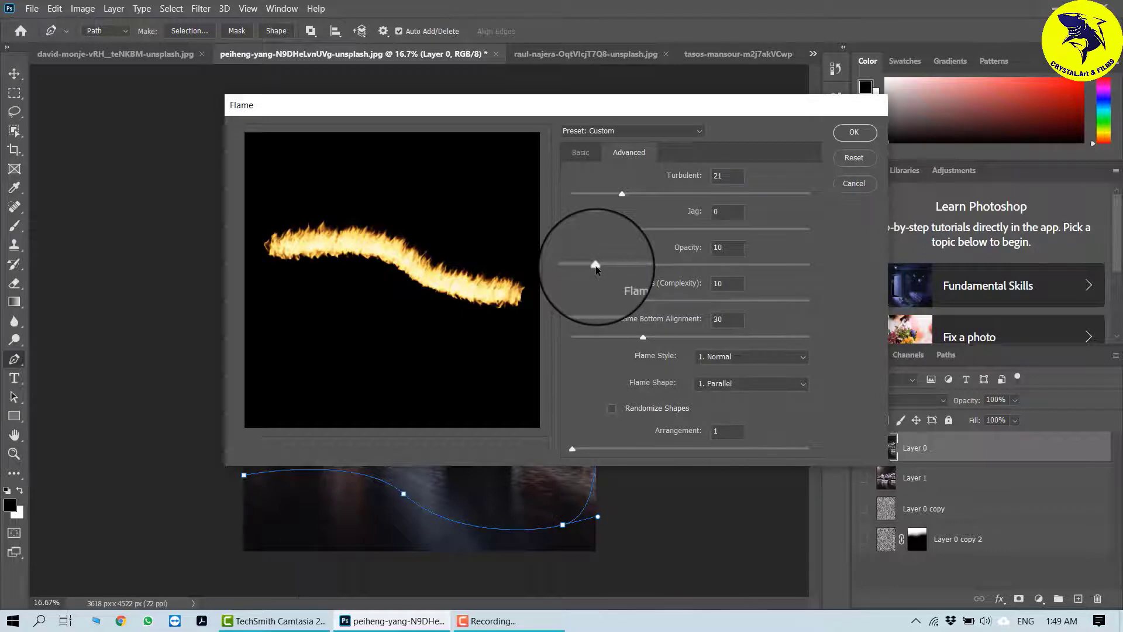
drag(612, 268, 622, 266)
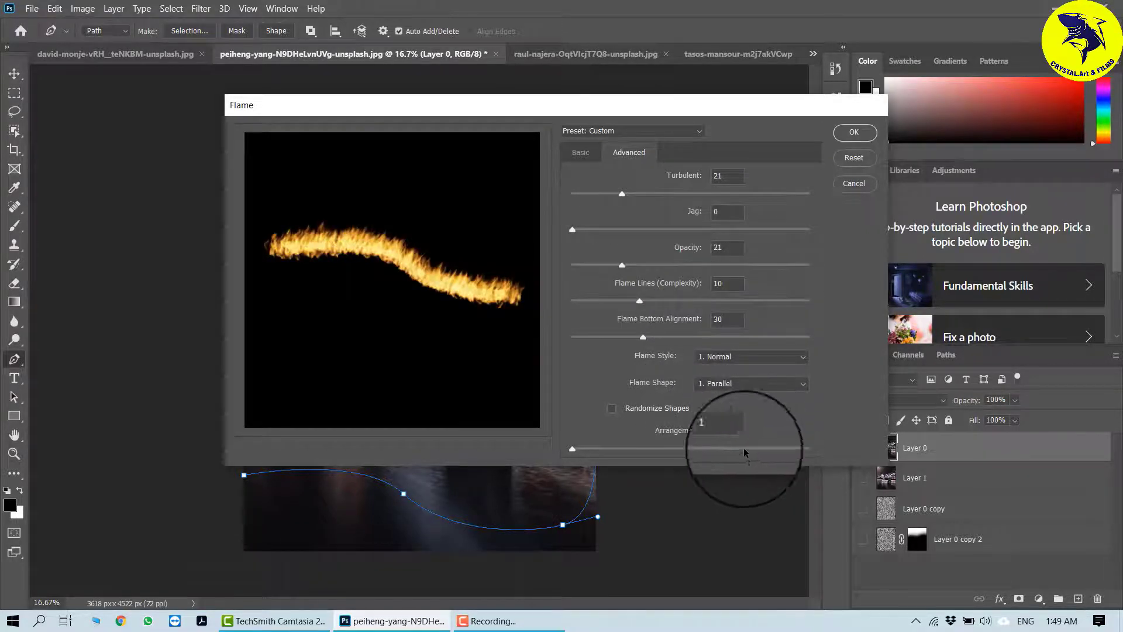
click(854, 132)
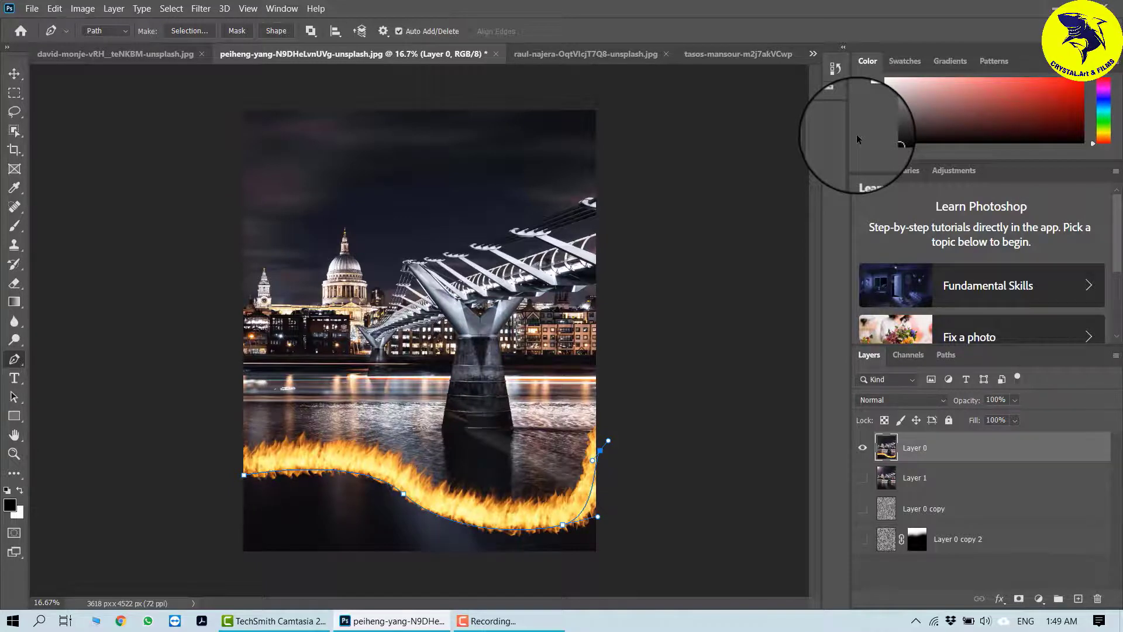
Pull out curve handles from the flame path's middle anchor point with the Convert Point tool
ctrl+click(404, 496)
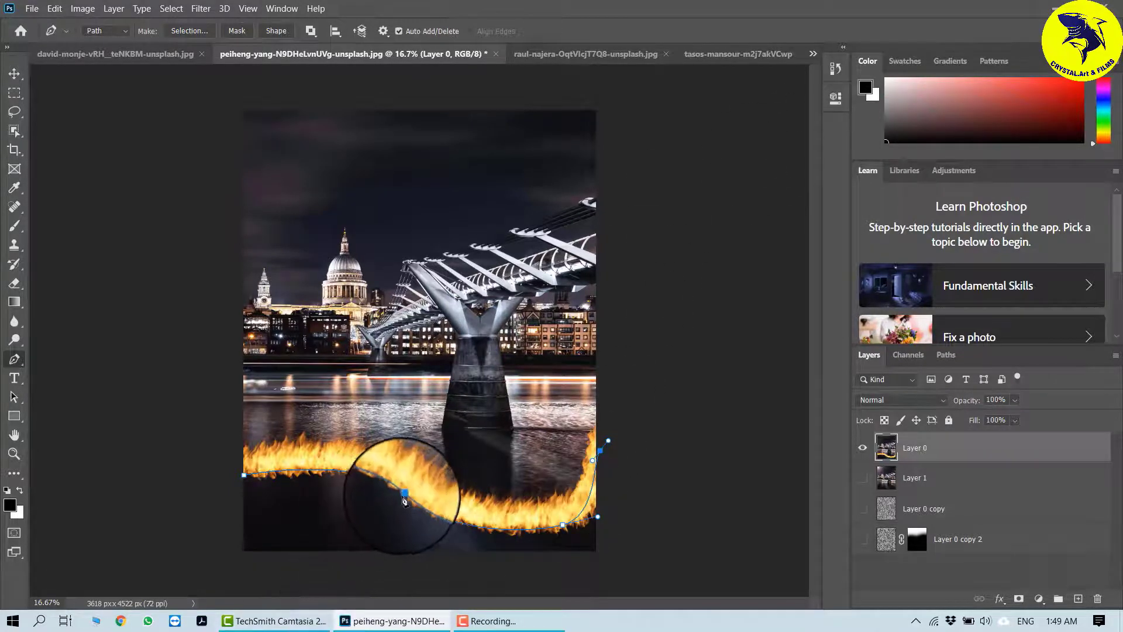
right_click(16, 362)
click(77, 430)
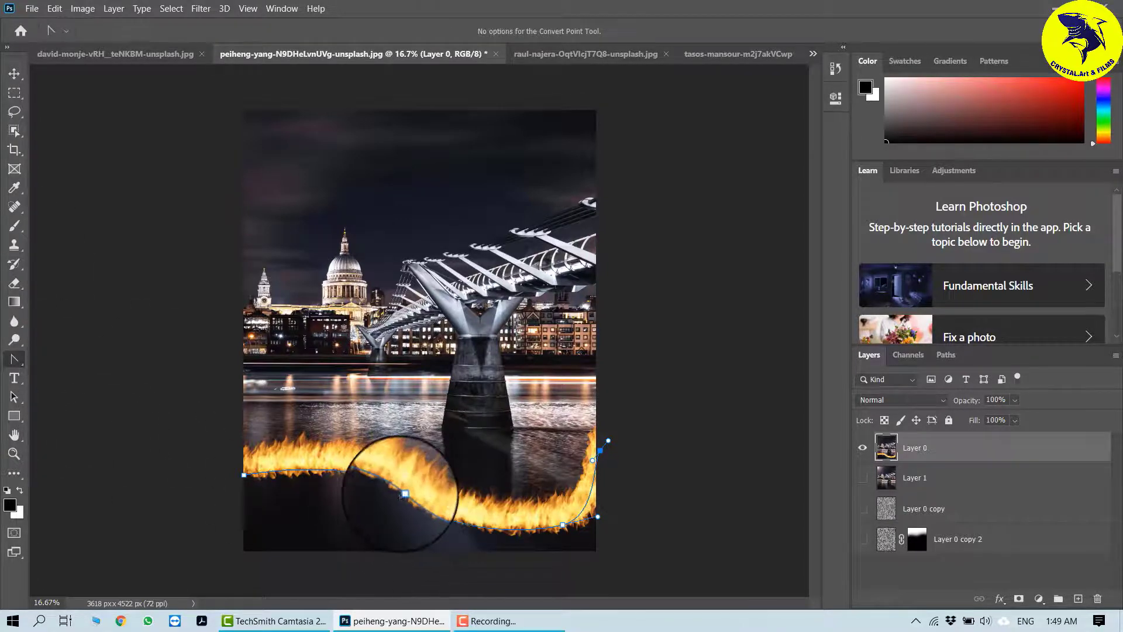
drag(404, 494, 443, 518)
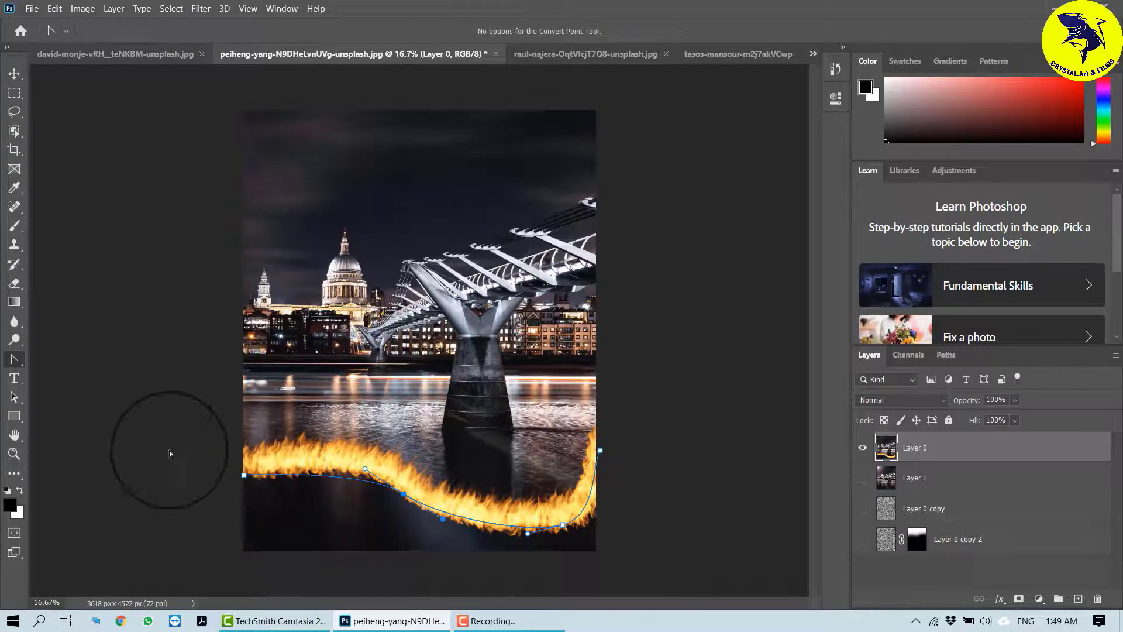
Switch to the Move tool, dismiss the path display over the flames and reselect Layer 0
click(17, 72)
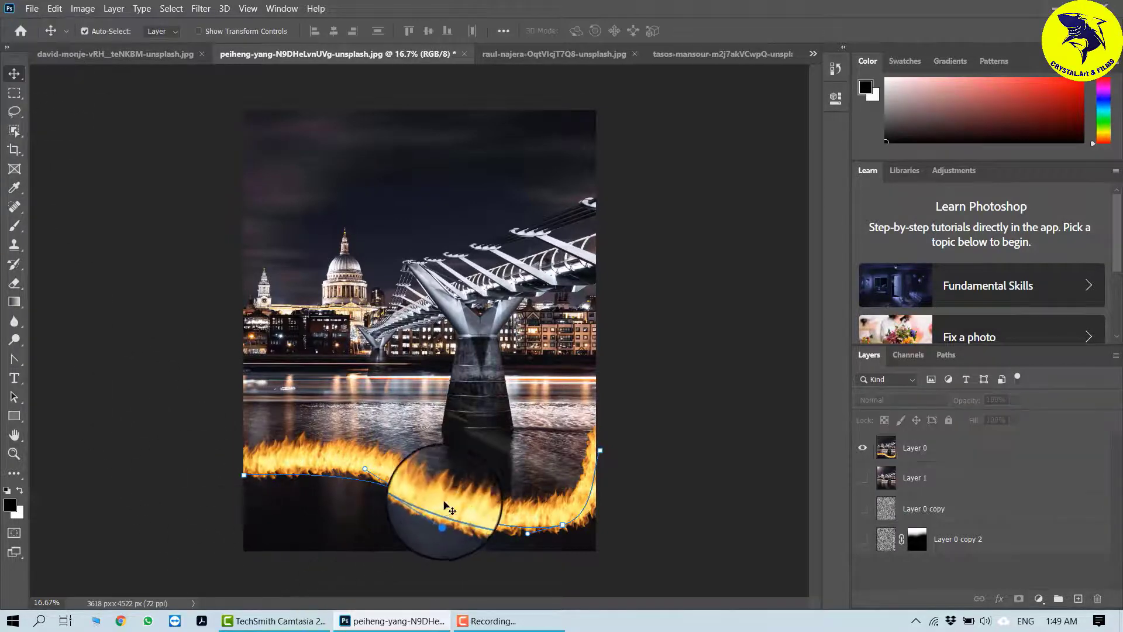
mouse_move(458, 496)
mouse_down()
mouse_move(458, 518)
mouse_move(456, 493)
mouse_up()
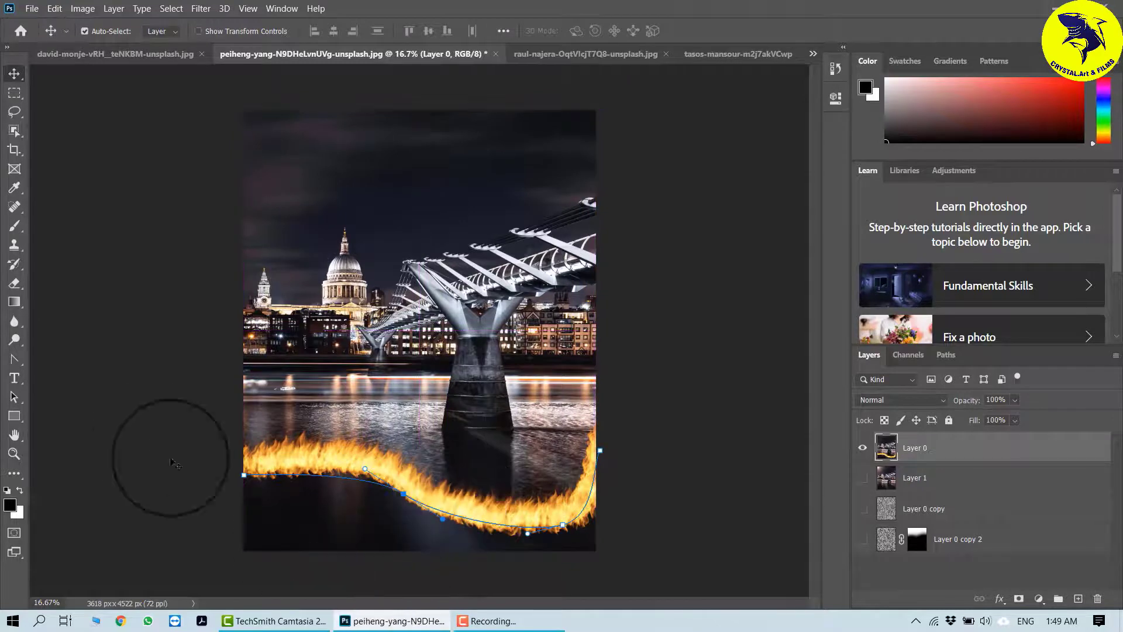
click(155, 445)
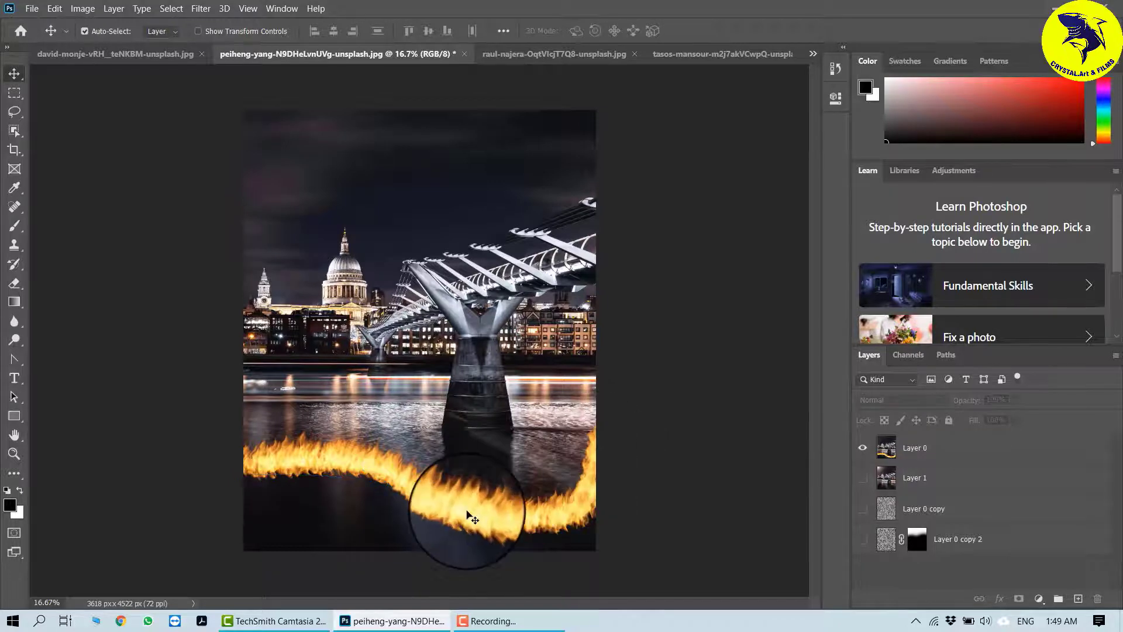
click(471, 520)
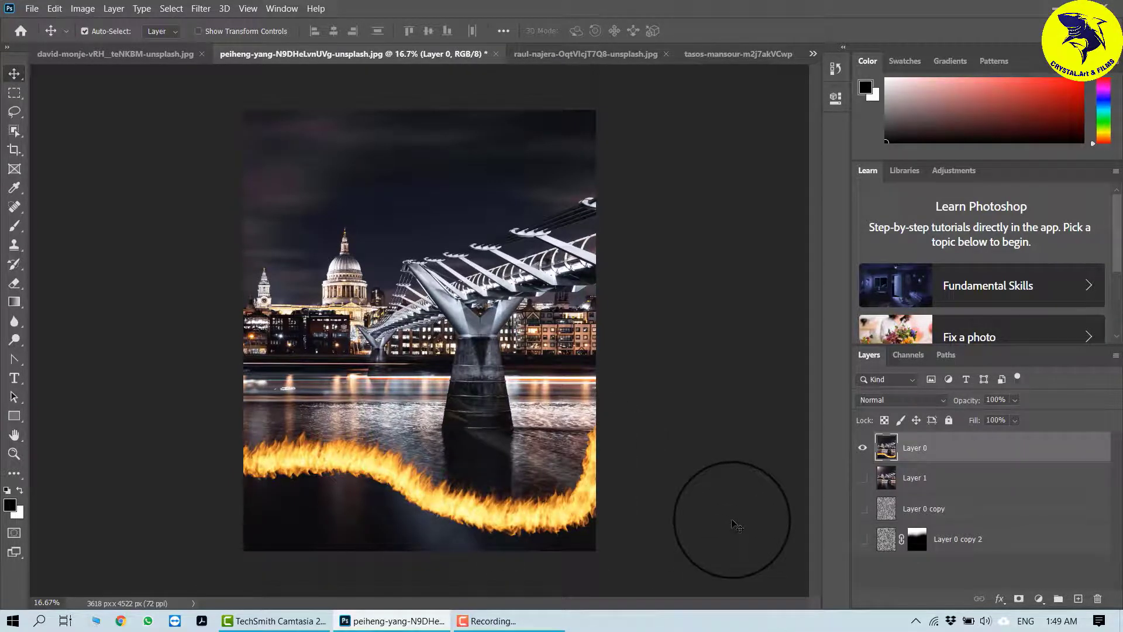
In the lamp photo, hide Layer 0 copy 2, Layer 1 and Layer 0 copy, leaving only Layer 0 shown
click(542, 57)
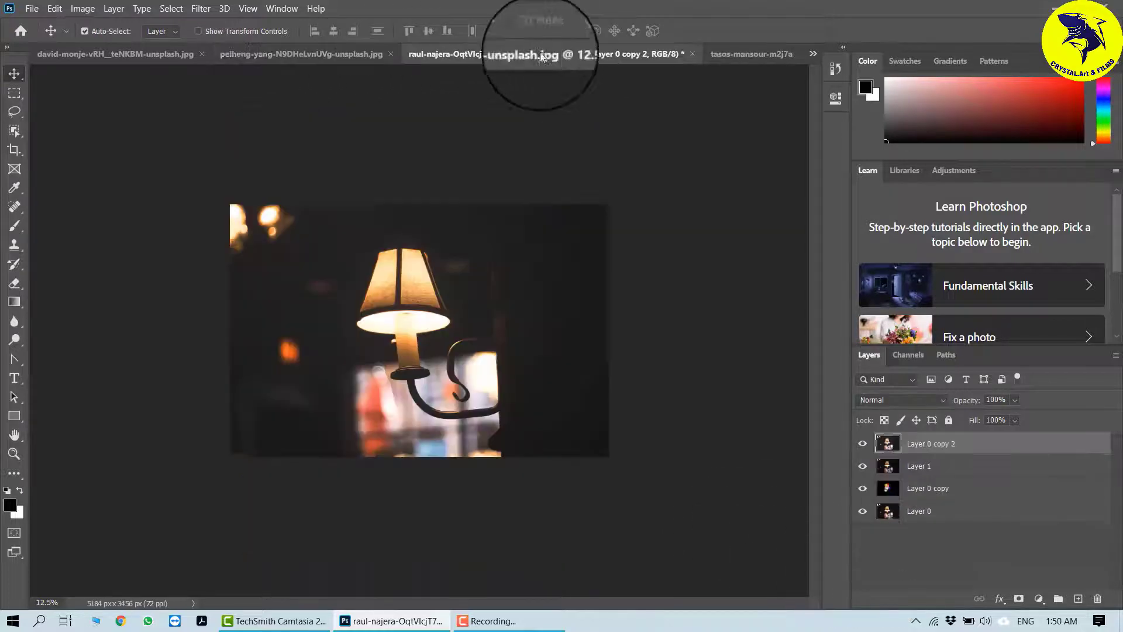
click(868, 445)
click(862, 467)
click(863, 488)
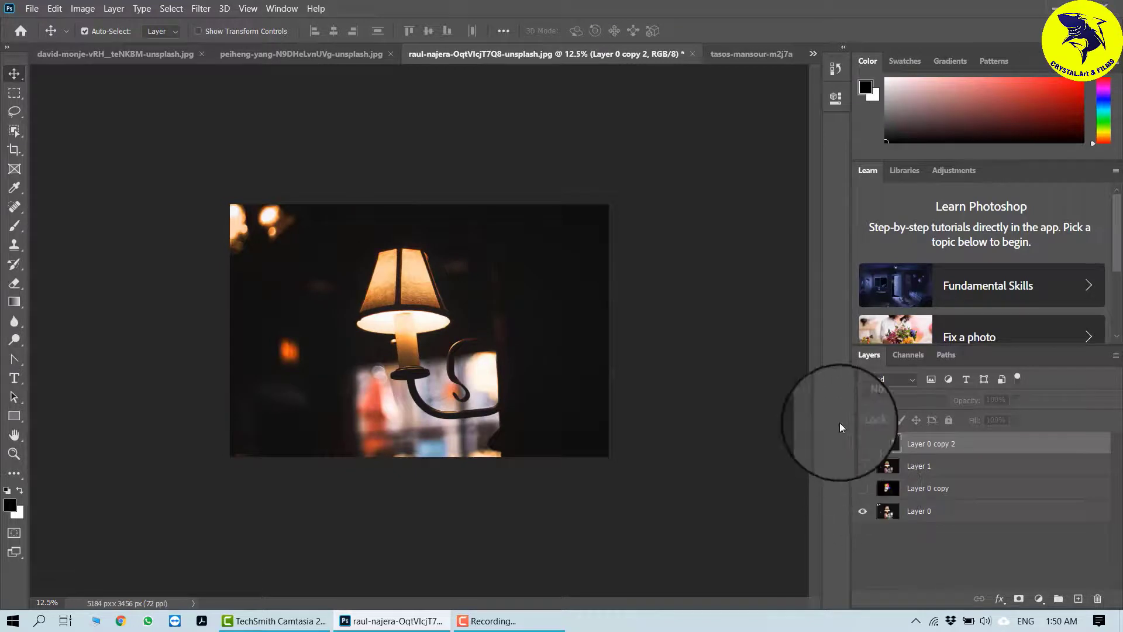
In the candle photo, compare the lens flare on Layer 1 with the framed Layer 0 by toggling their visibility
click(64, 52)
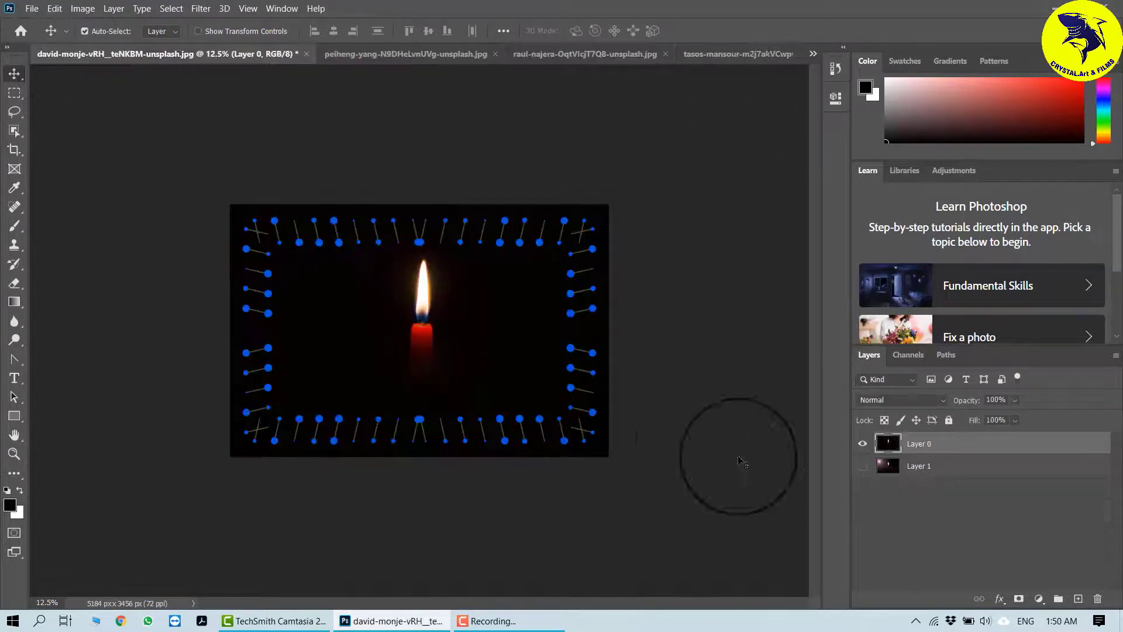
click(864, 466)
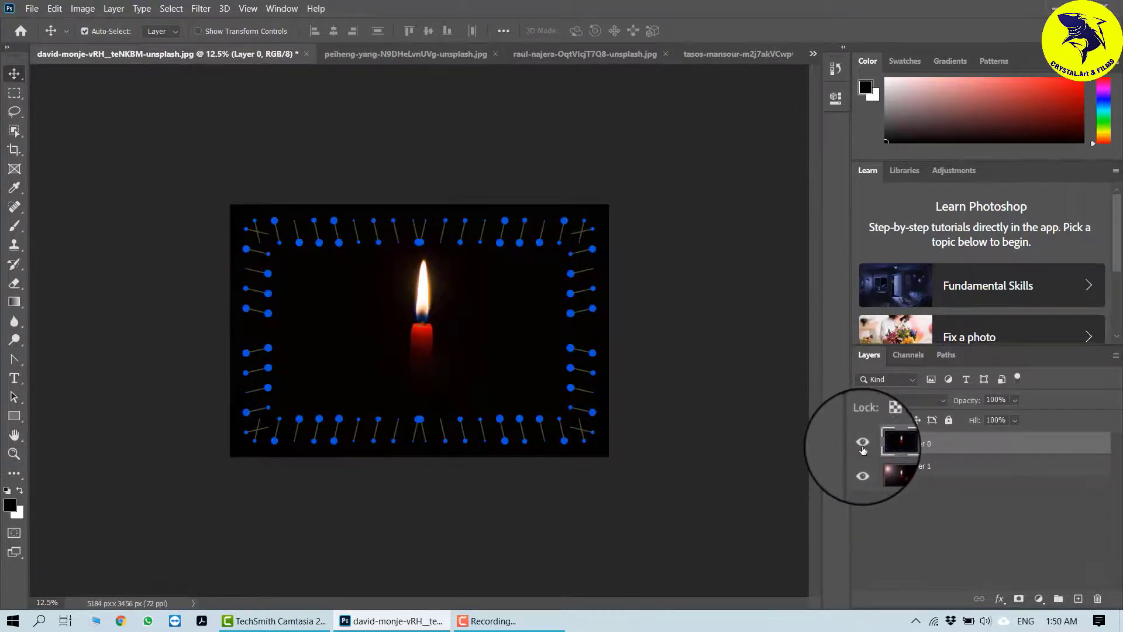
click(863, 443)
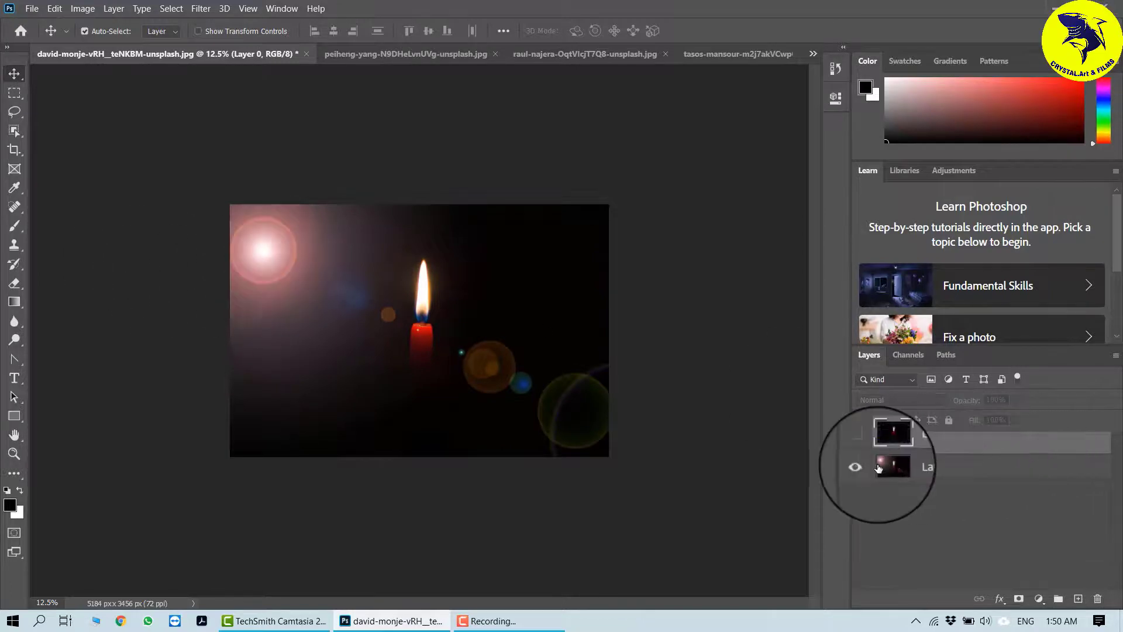
click(863, 466)
click(863, 443)
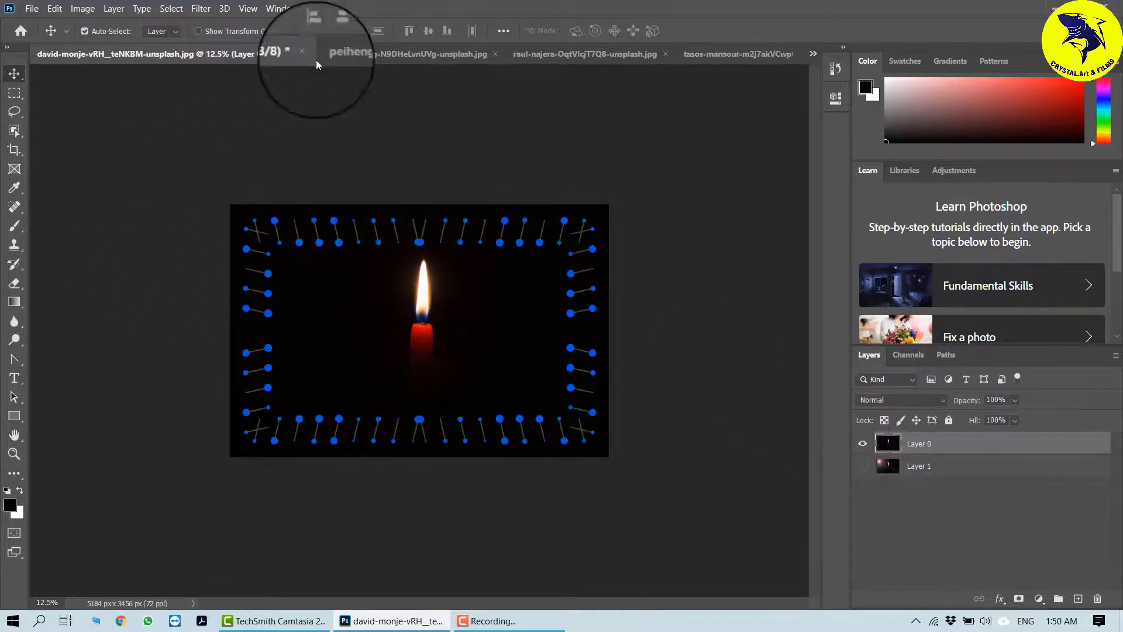
In the bridge photo, hide Layer 0, show Layer 1 and Layer 0 copy 2, and move Layer 0 copy 2 above Layer 1
click(389, 54)
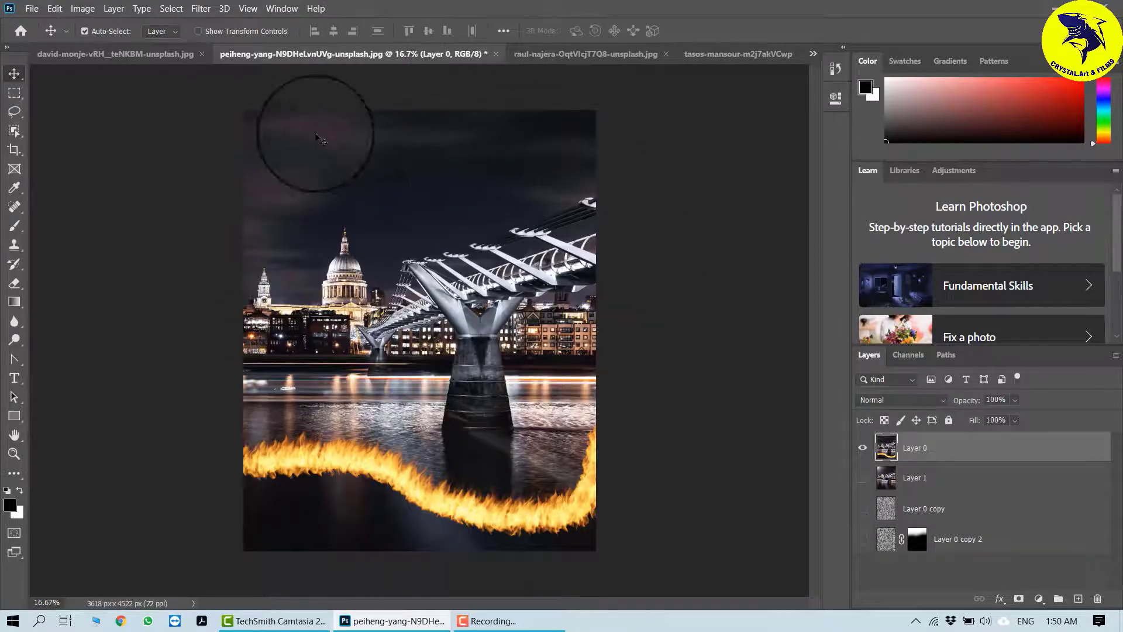
click(862, 448)
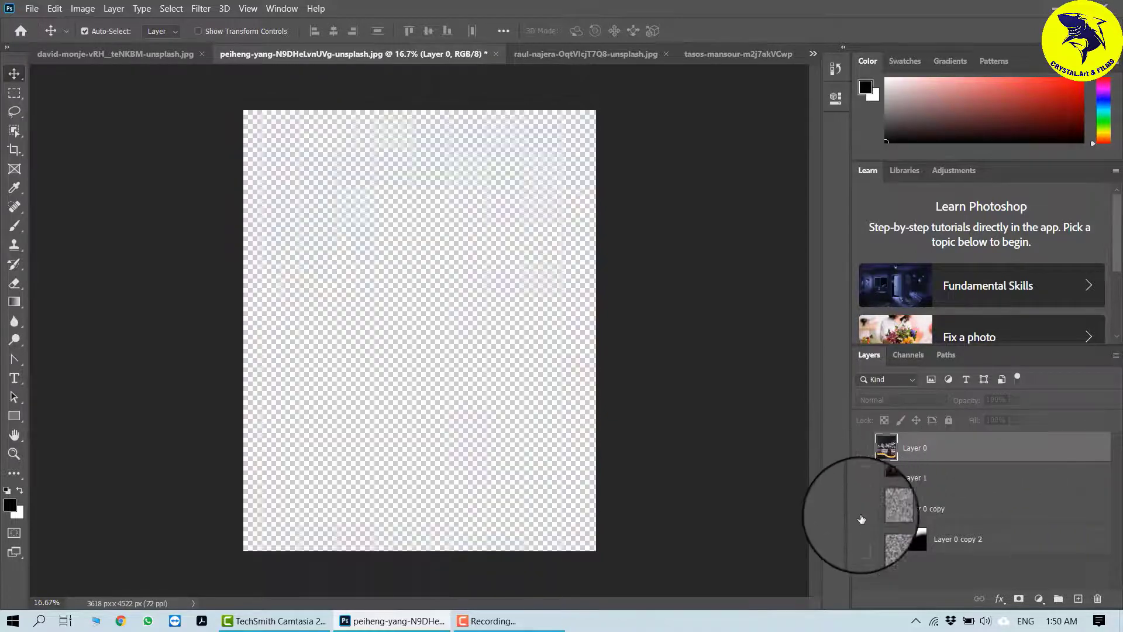
click(864, 539)
click(864, 476)
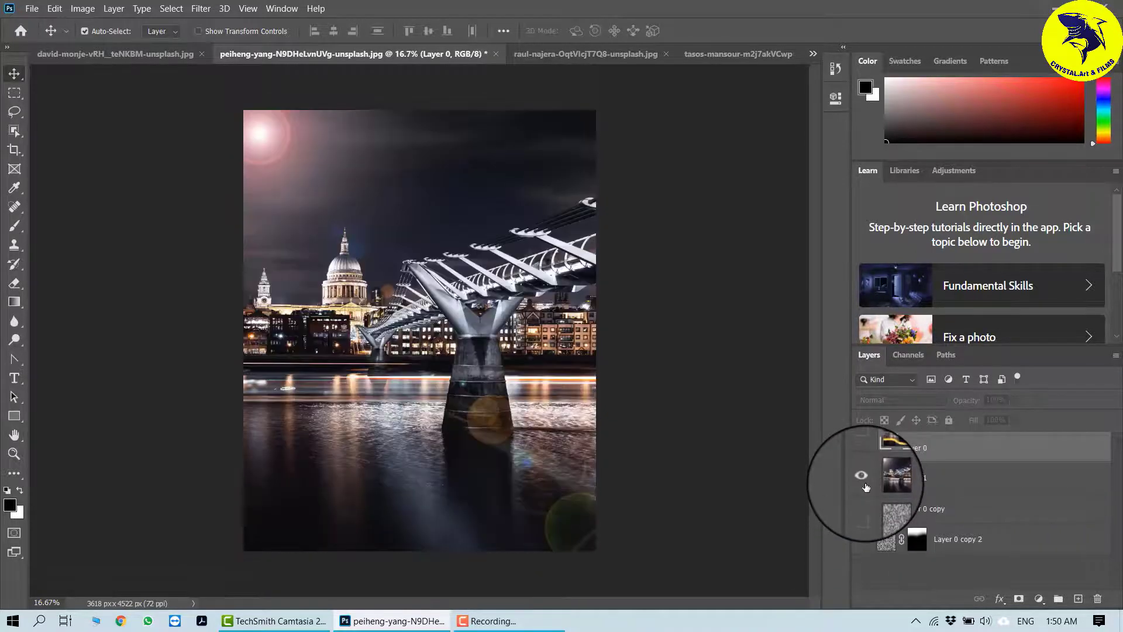
drag(942, 539, 876, 489)
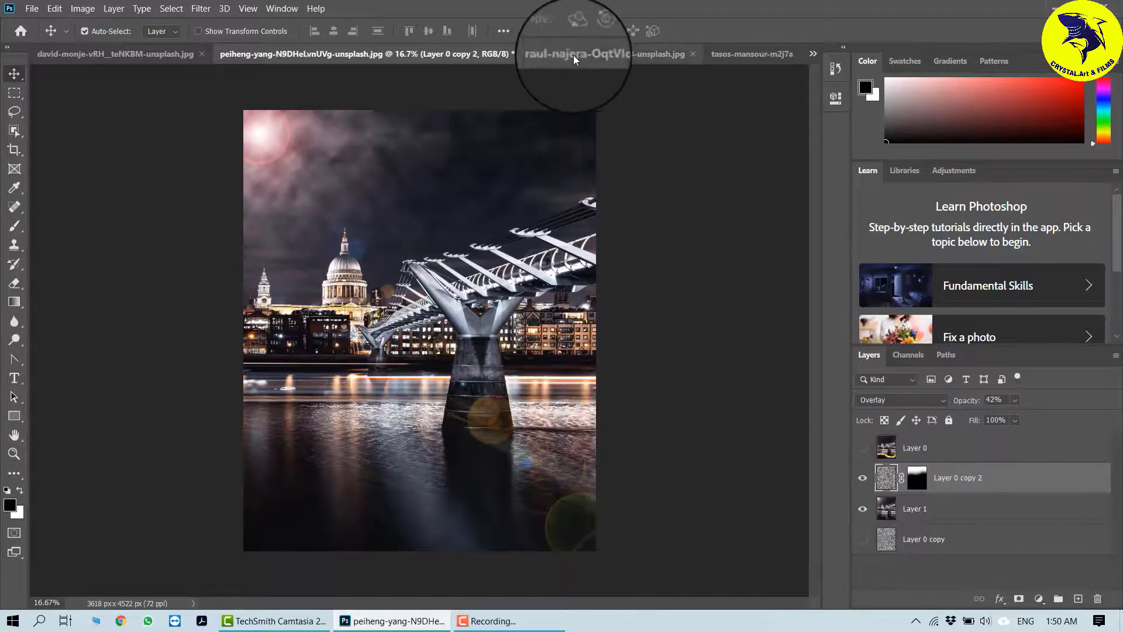
In the car photo, show the masked Layer 0 copy and move it above Layer 0 copy 2
click(609, 57)
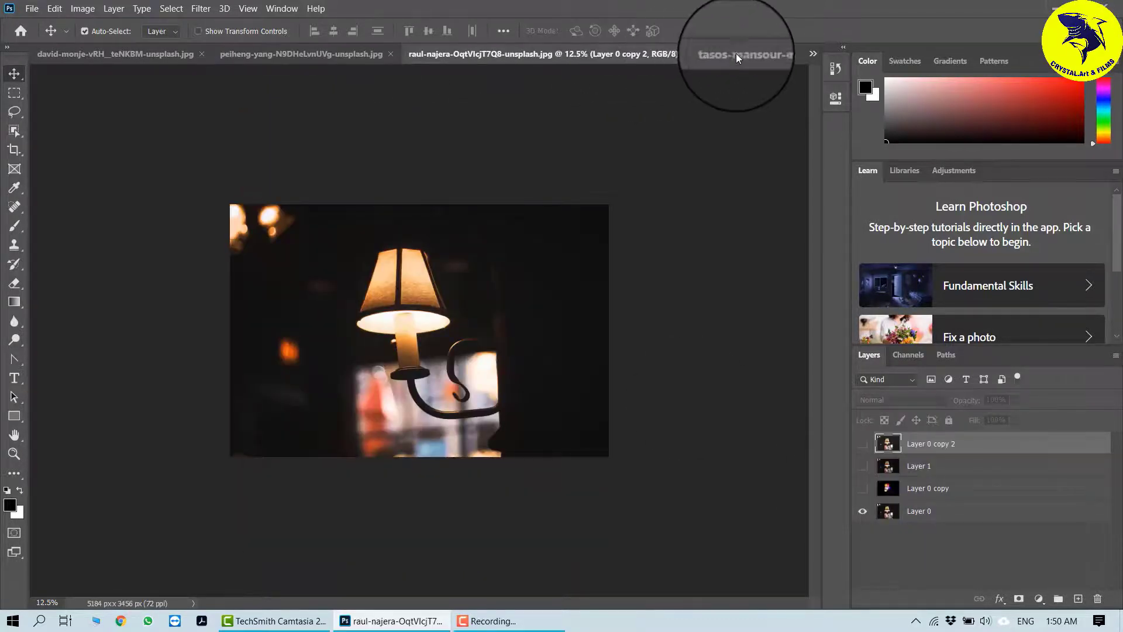
click(740, 59)
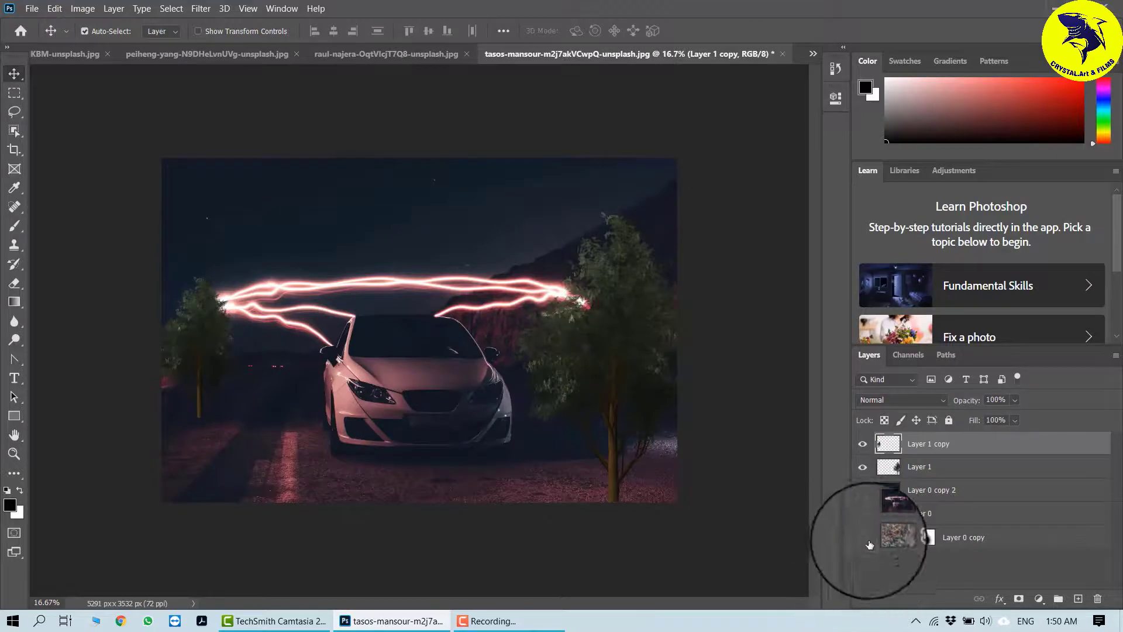
drag(908, 547, 888, 503)
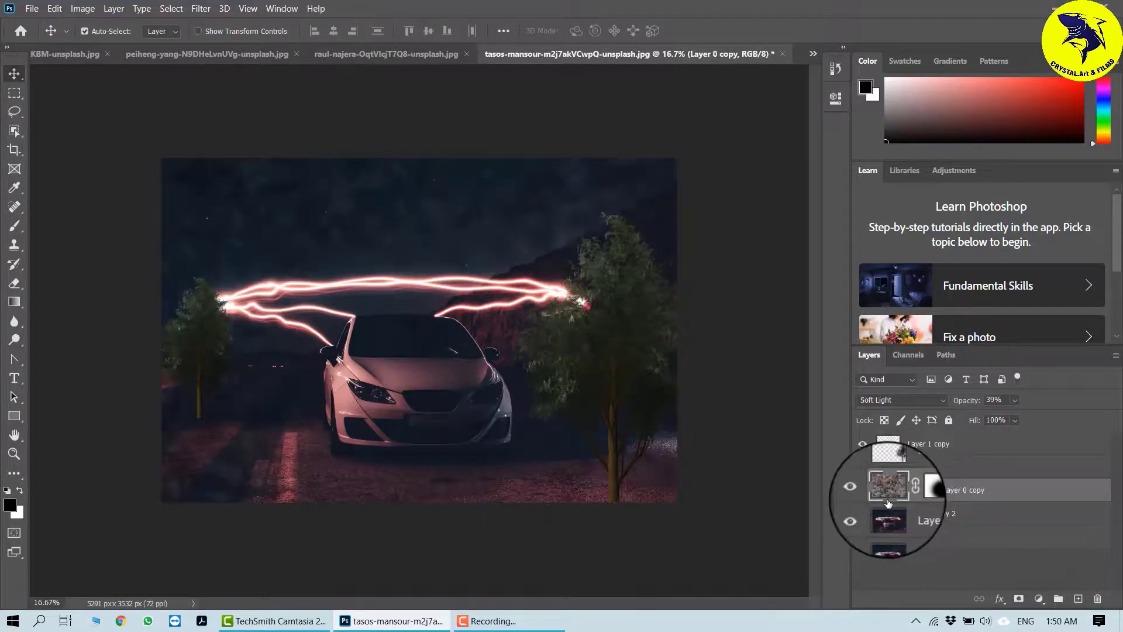
Toggle the visibility of the two tree layers in the car photo to compare the image with and without them
click(864, 445)
click(862, 466)
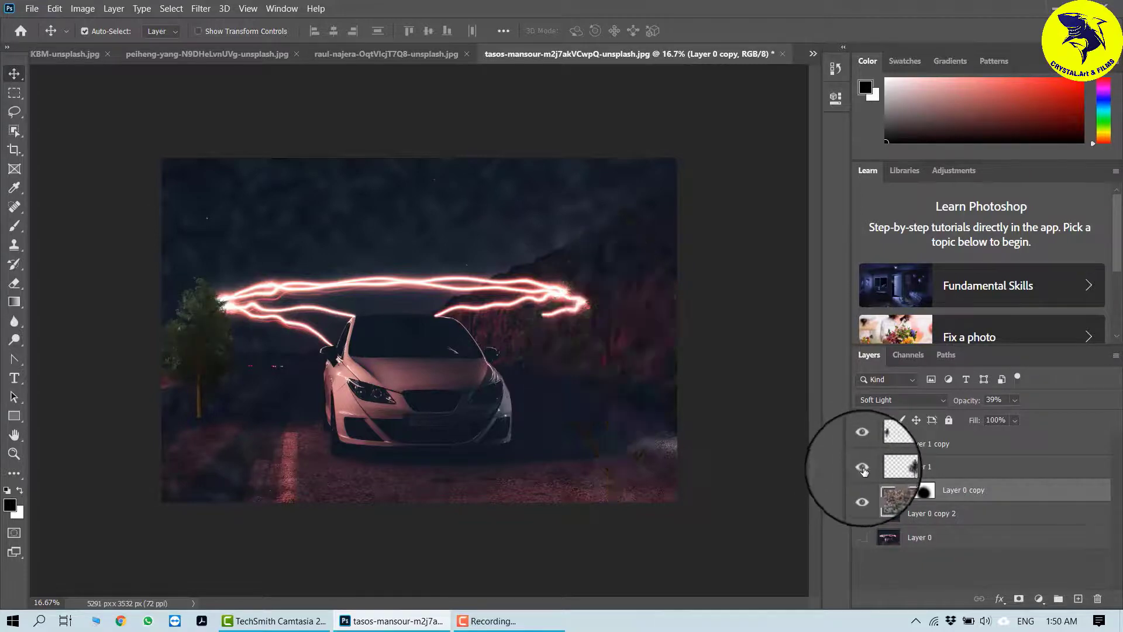
click(862, 467)
Return to the candle photo and review the list of available Render filters without applying one
click(402, 53)
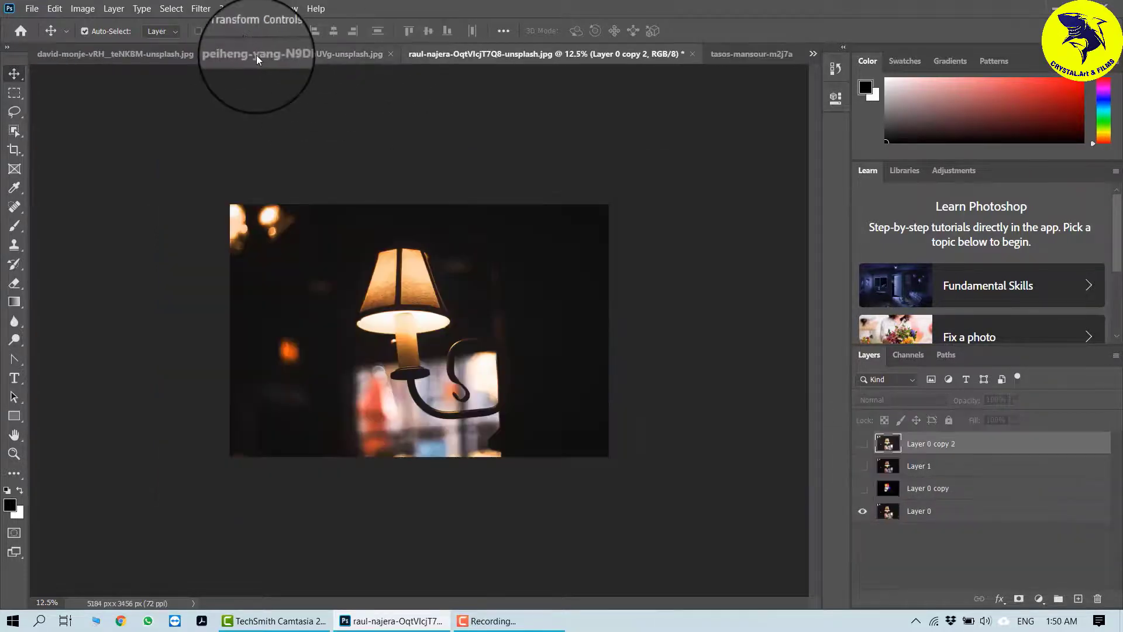
click(72, 57)
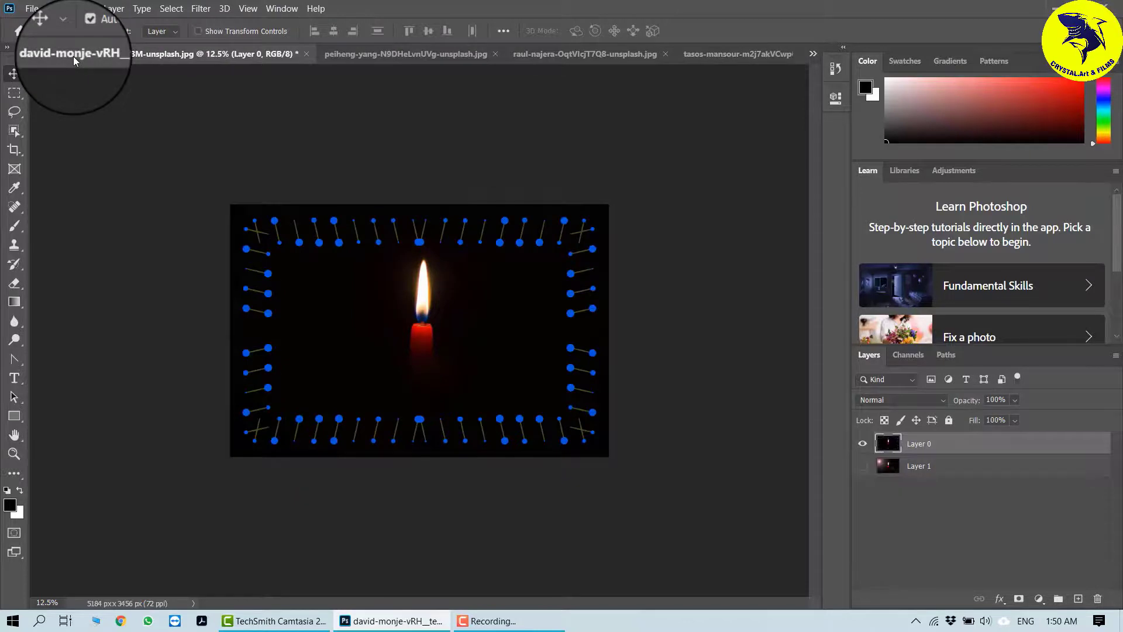
click(201, 8)
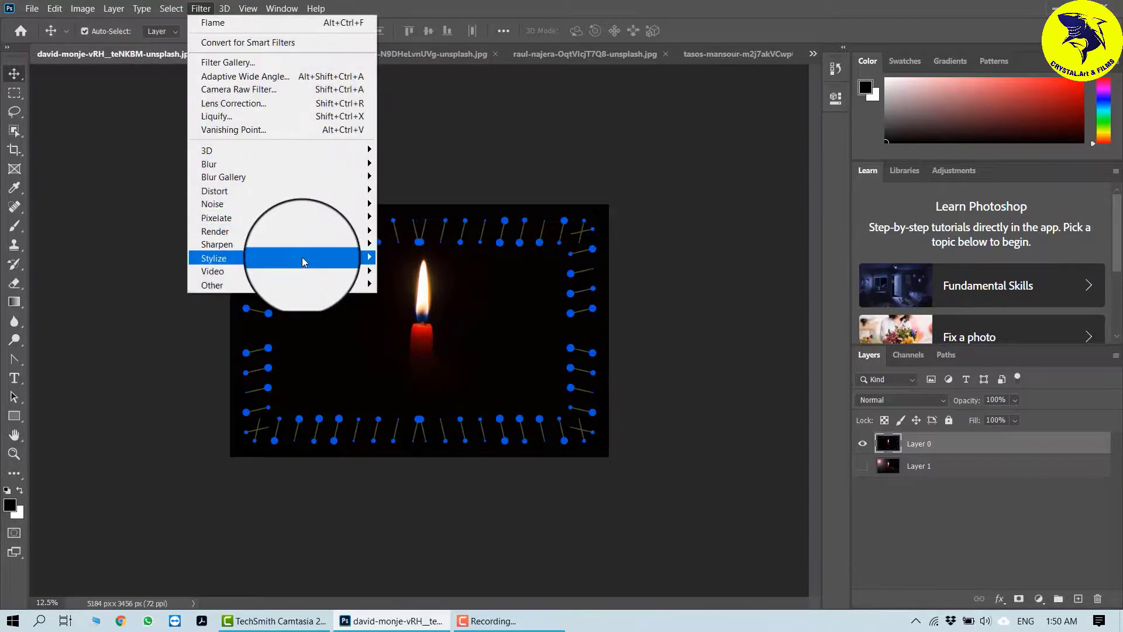
mouse_move(314, 237)
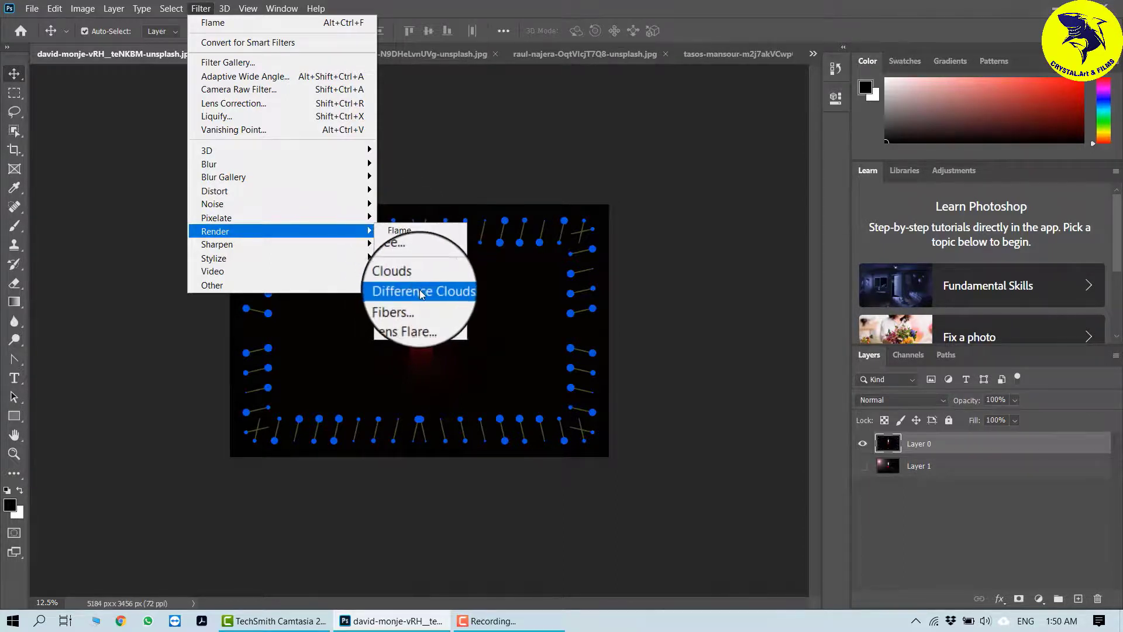
click(687, 349)
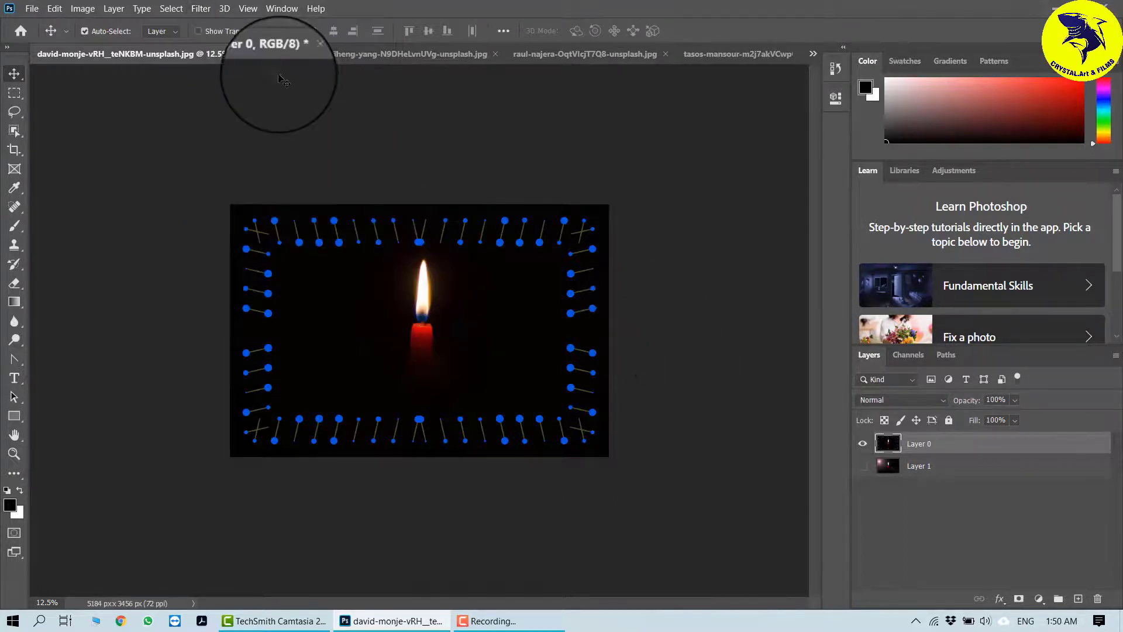
In the bridge photo, move Layer 0 copy directly above Layer 1, make it visible, and hide Layer 0 copy 2
click(513, 54)
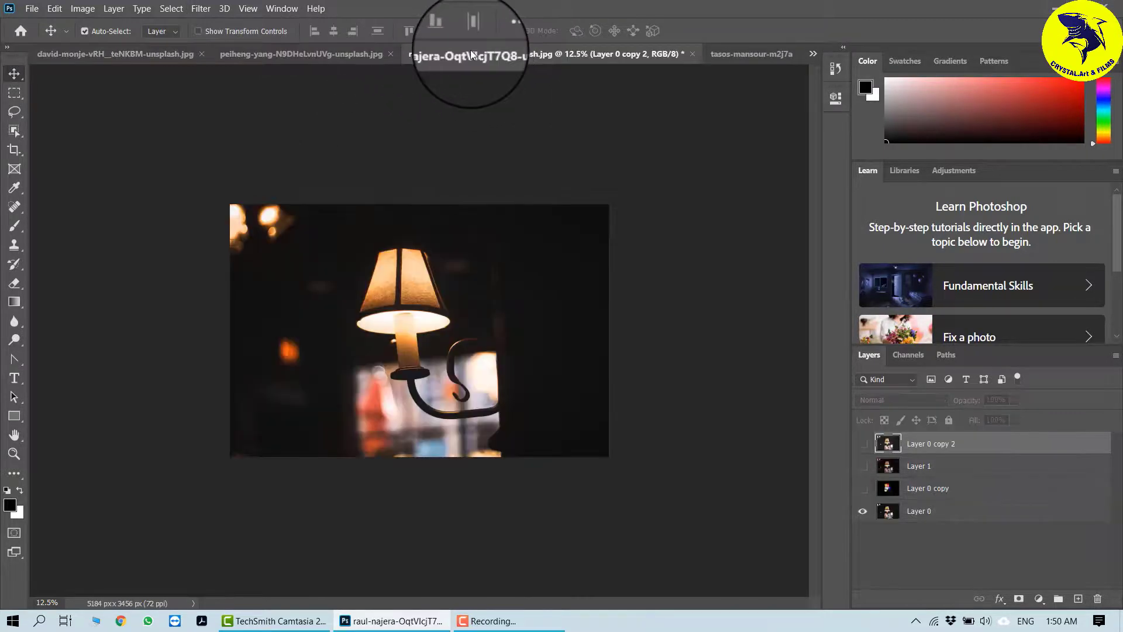
click(371, 54)
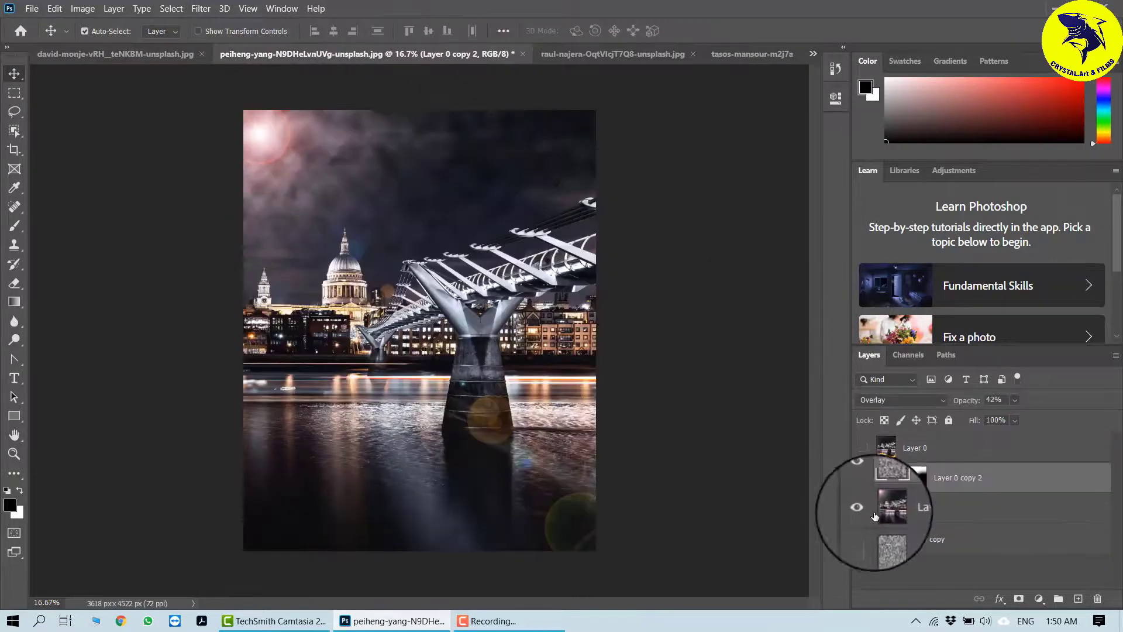
drag(920, 542, 909, 494)
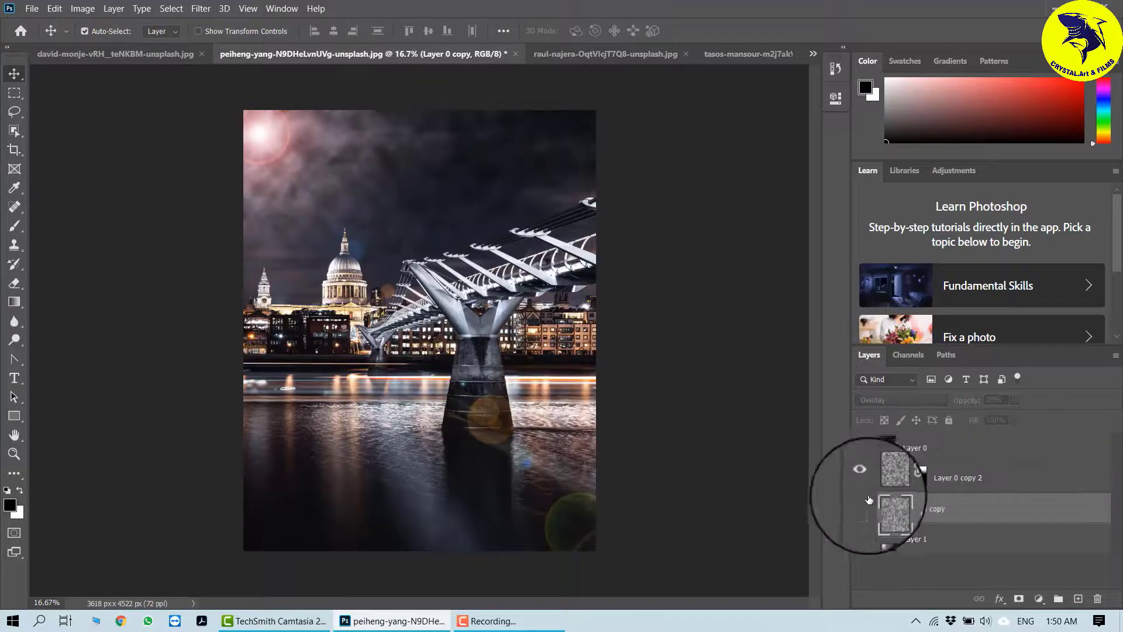
click(863, 477)
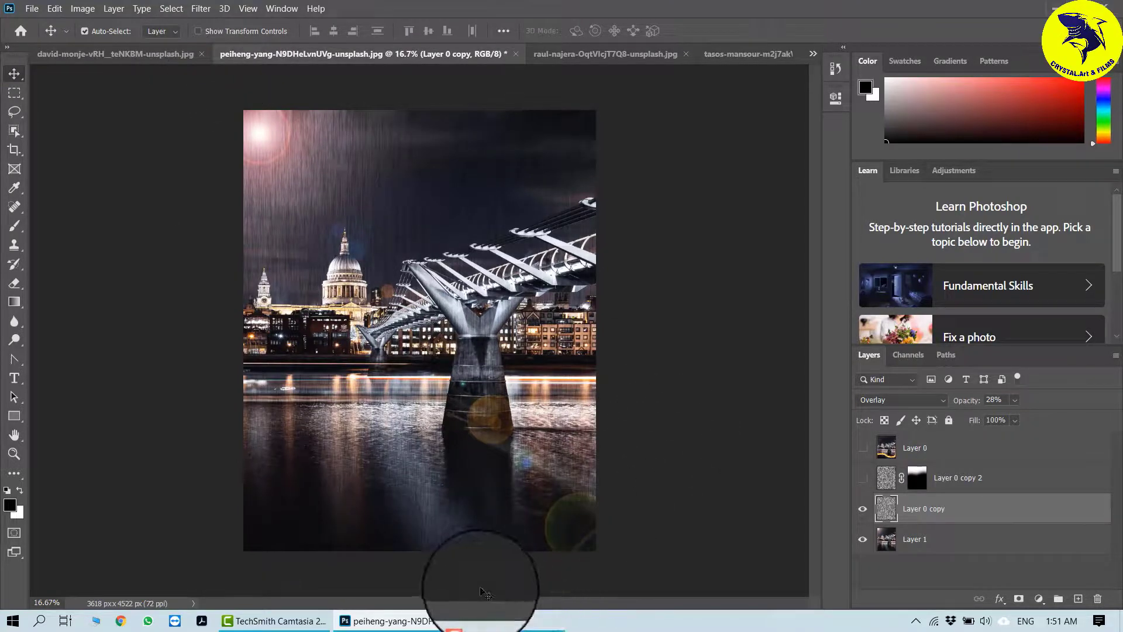
mouse_move(515, 613)
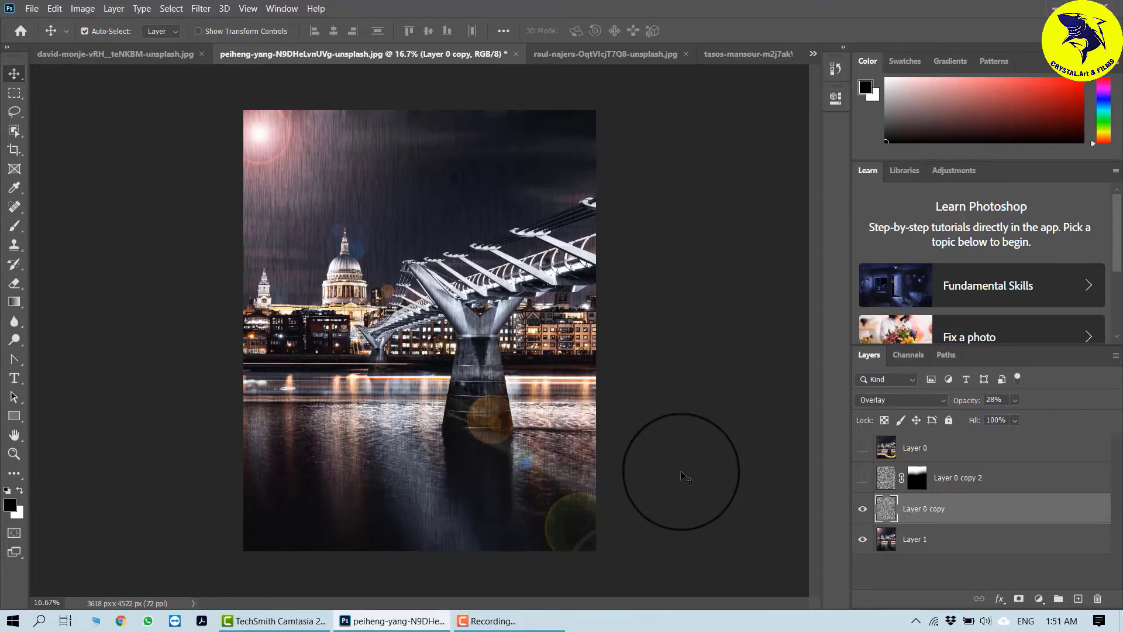
click(512, 622)
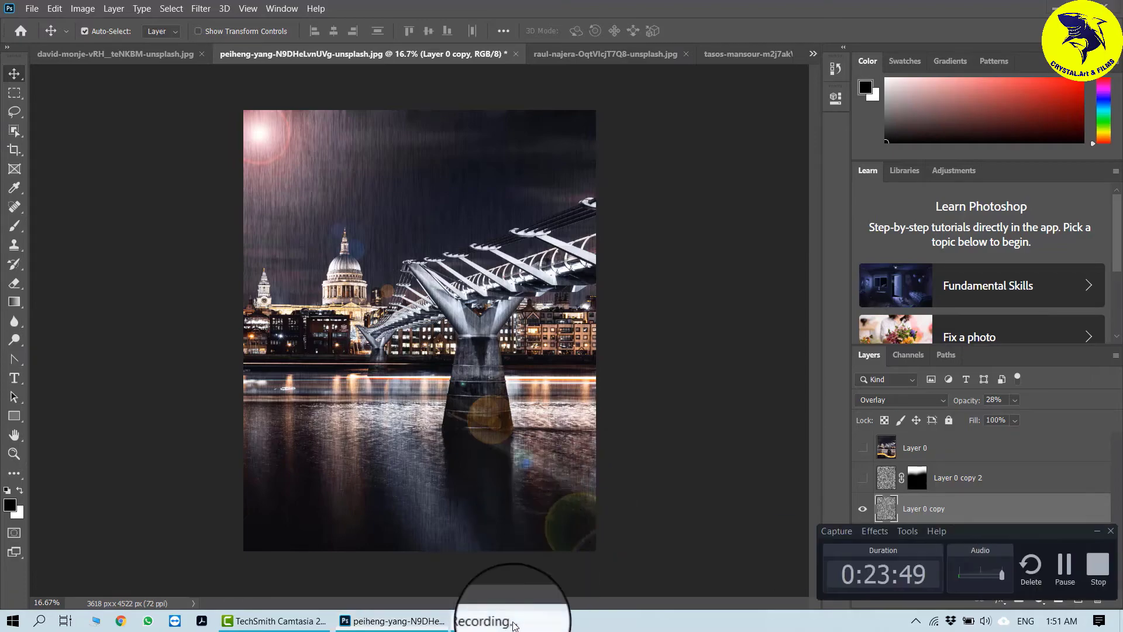